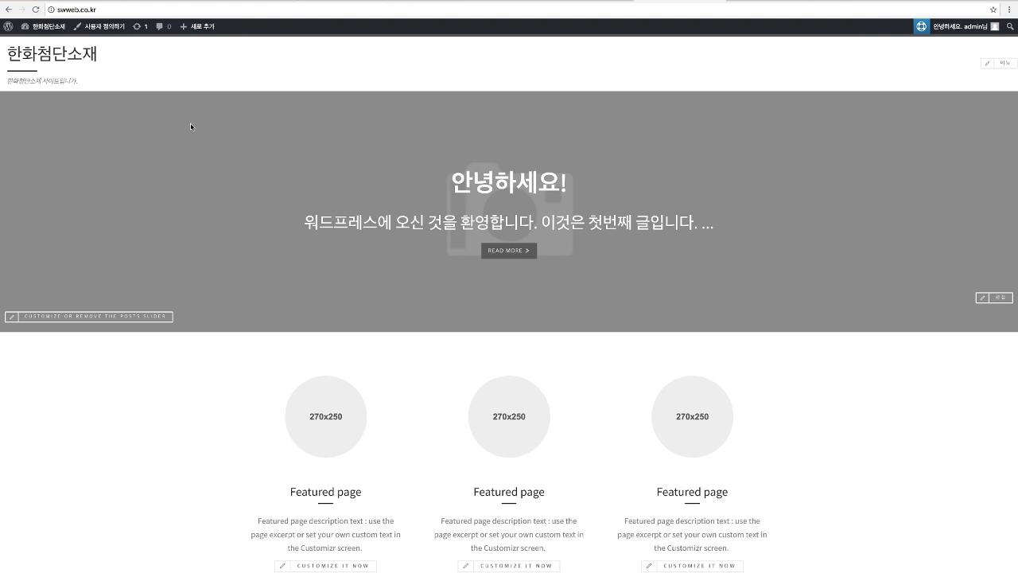
# - Look at the WordPress admin area's appearance options, return to the site and open its theme customizer
pyautogui.scroll(3, 159, 111)
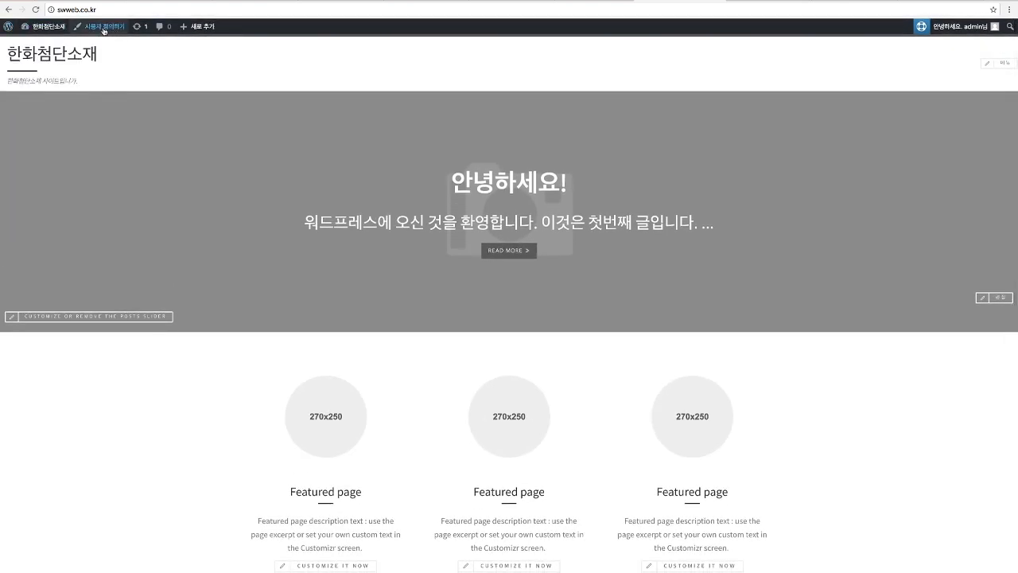
pyautogui.click(8, 26)
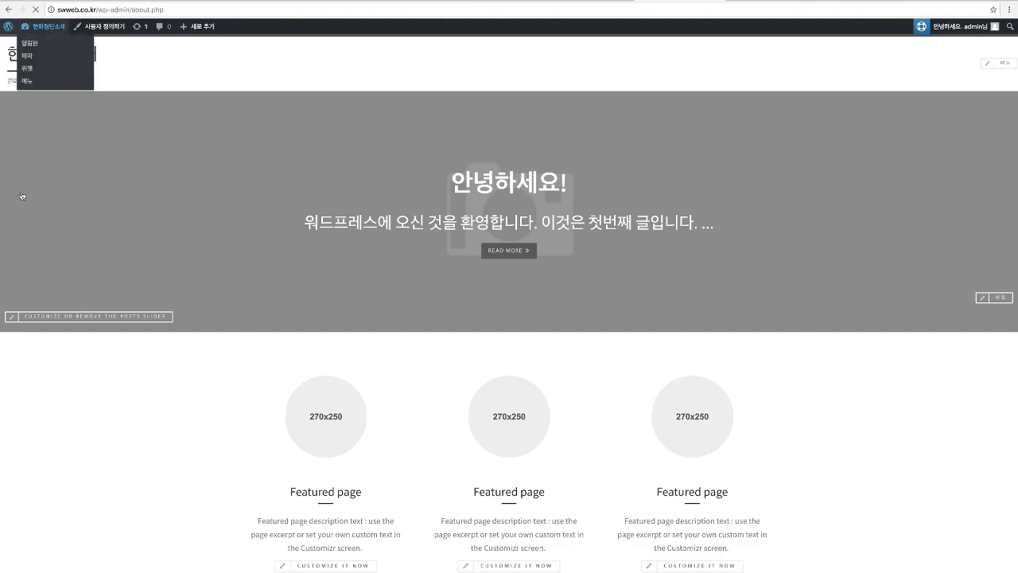
pyautogui.moveTo(28, 143)
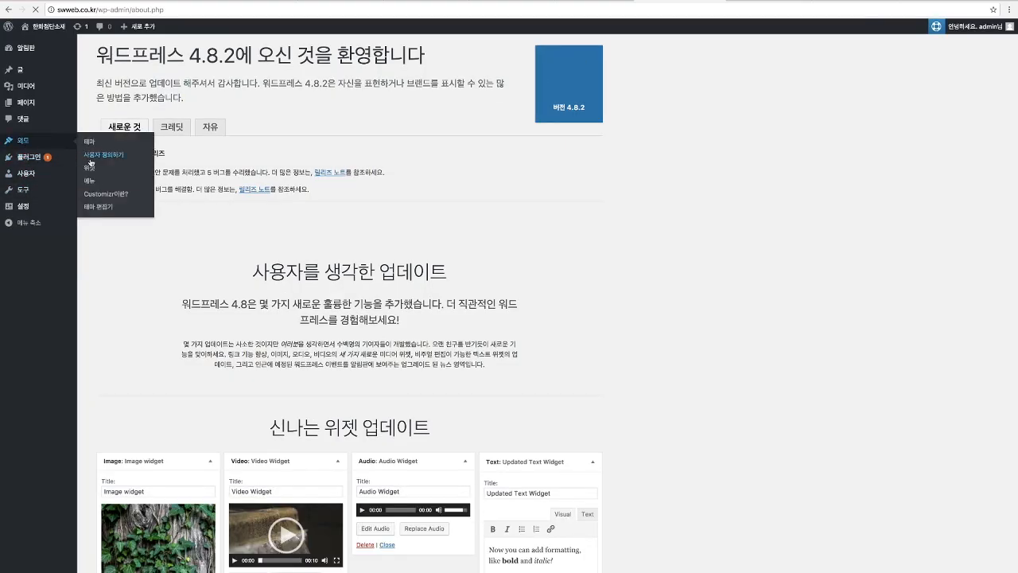
pyautogui.click(46, 26)
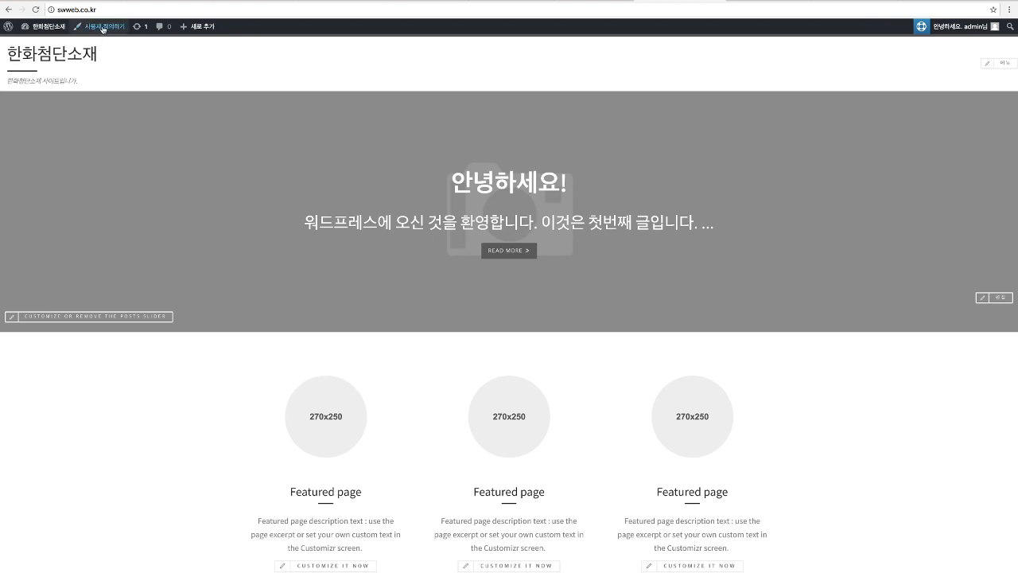
pyautogui.click(104, 30)
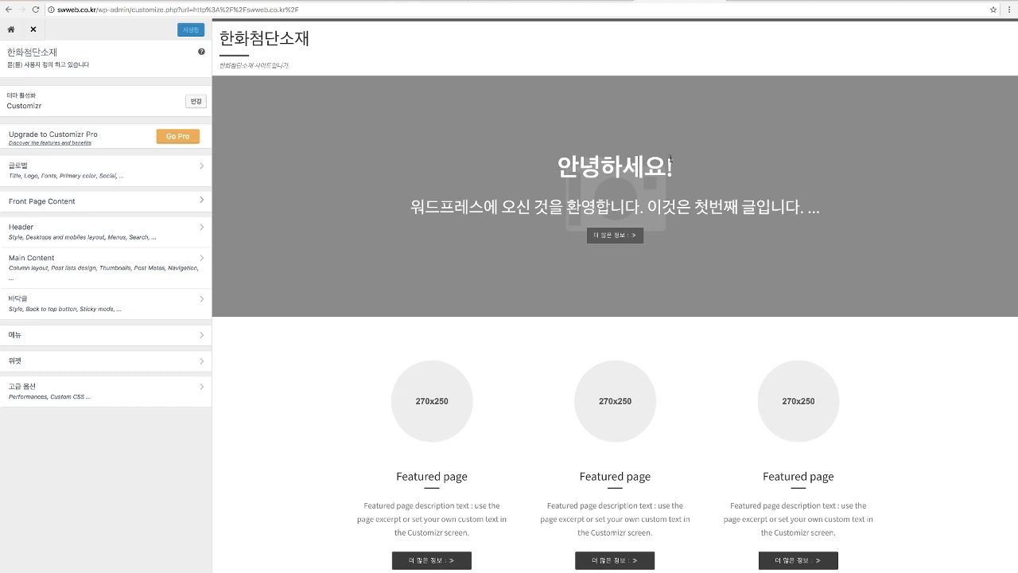
# - Examine the home page preview from header to footer and view the options in the Header section
pyautogui.scroll(-4, 605, 191)
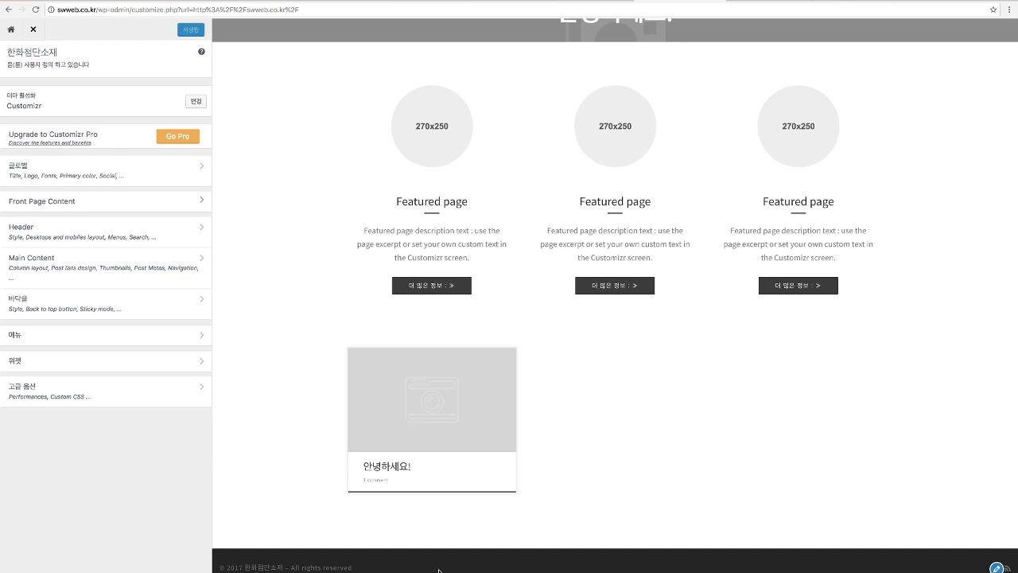
pyautogui.scroll(5, 439, 569)
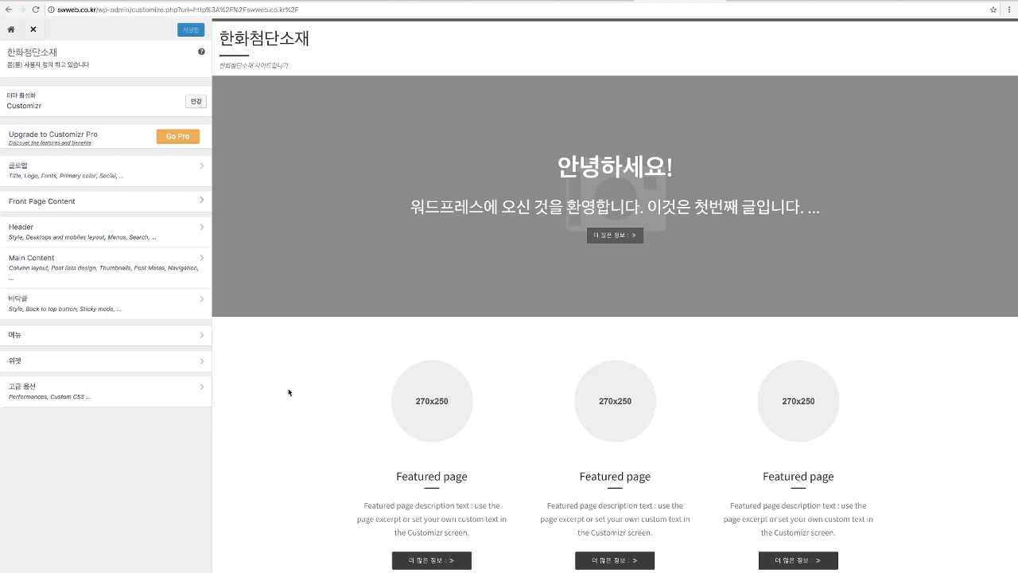
pyautogui.scroll(-3, 295, 387)
pyautogui.scroll(-1, 295, 386)
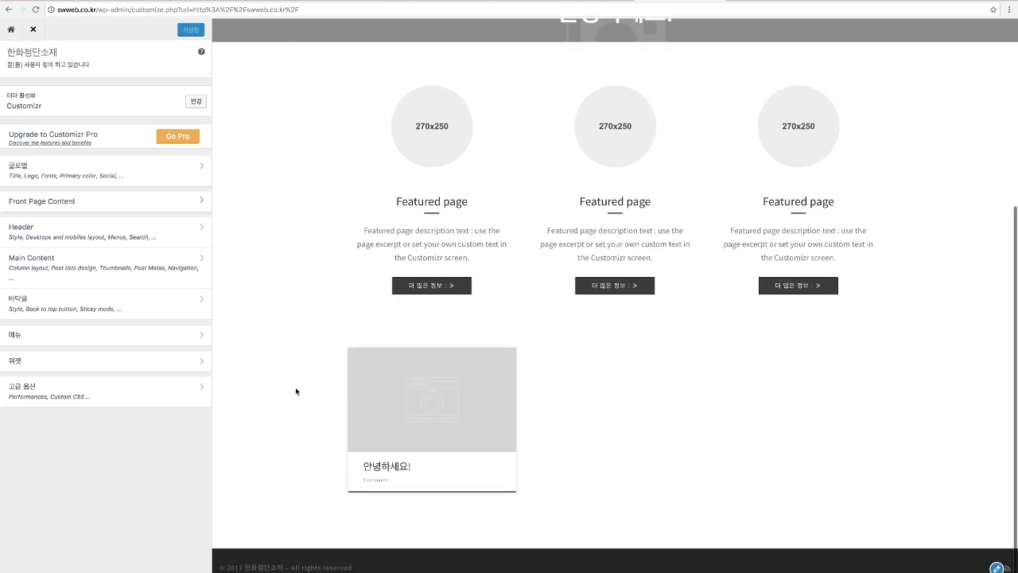
pyautogui.scroll(4, 296, 386)
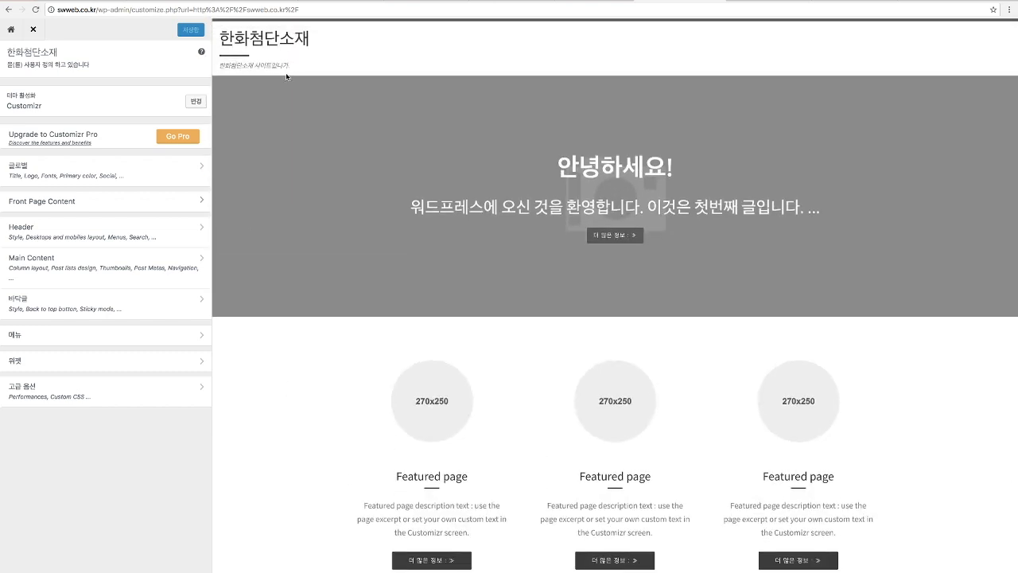
pyautogui.scroll(-4, 715, 61)
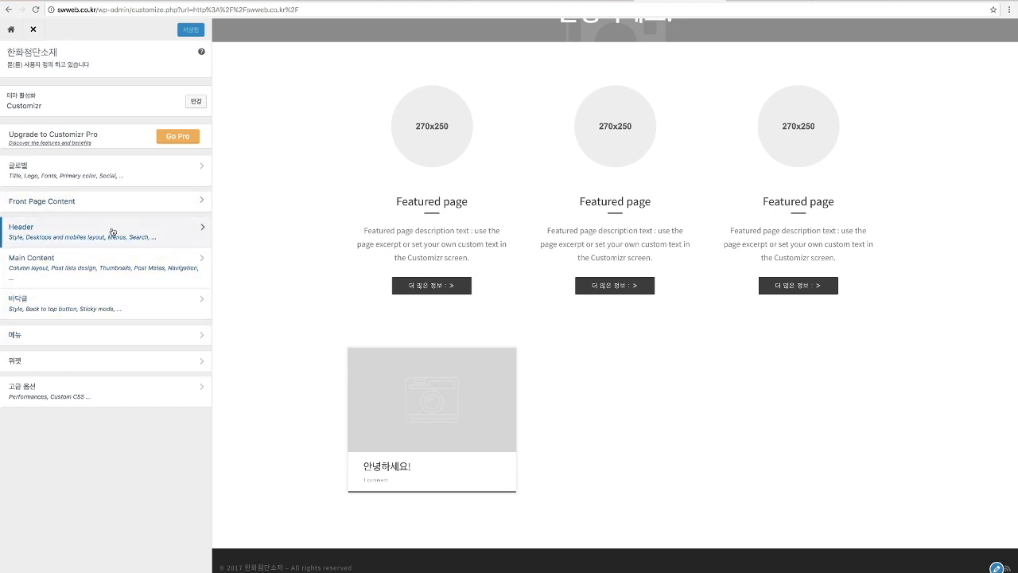
pyautogui.scroll(5, 276, 213)
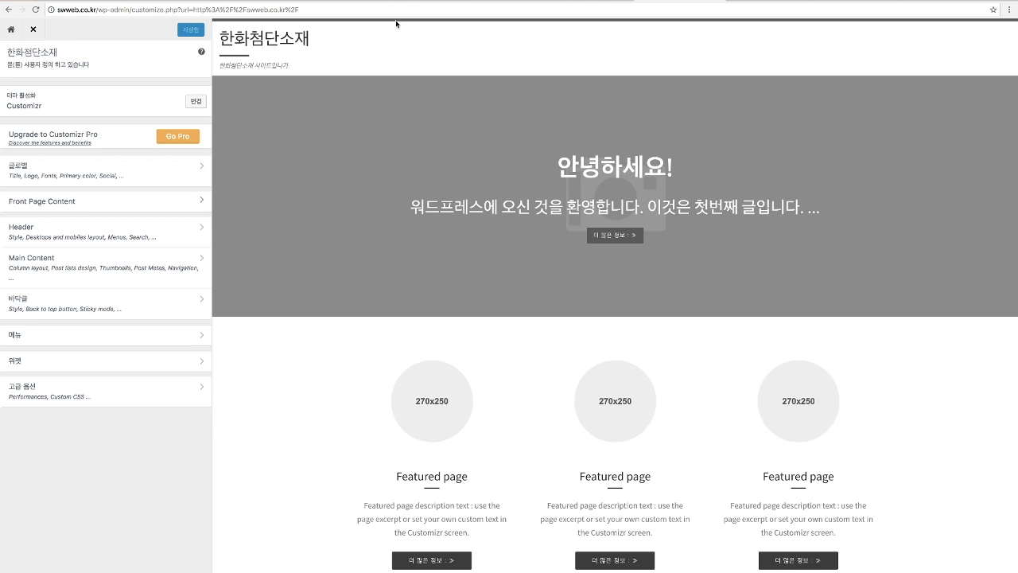
pyautogui.click(142, 227)
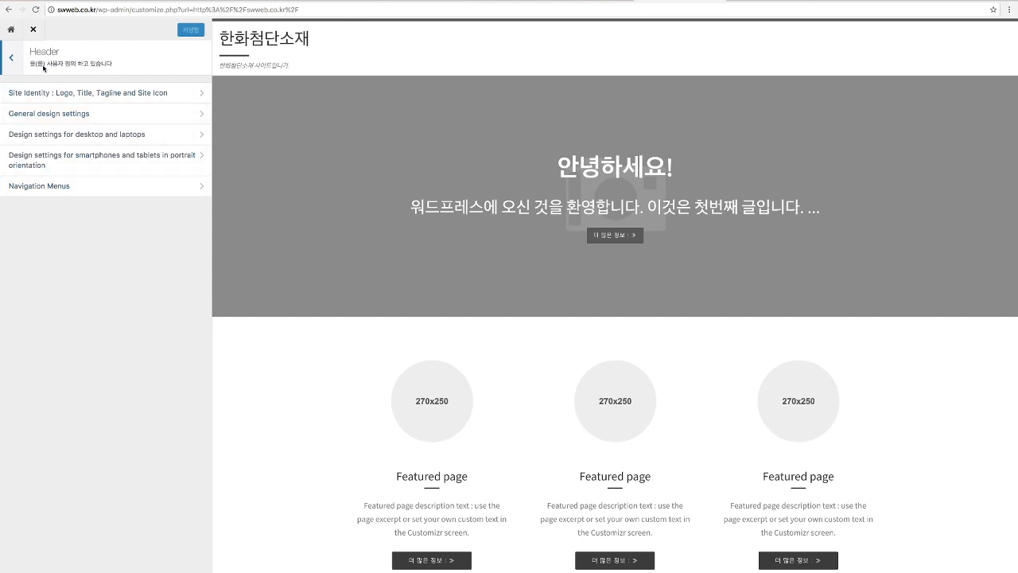
pyautogui.click(11, 58)
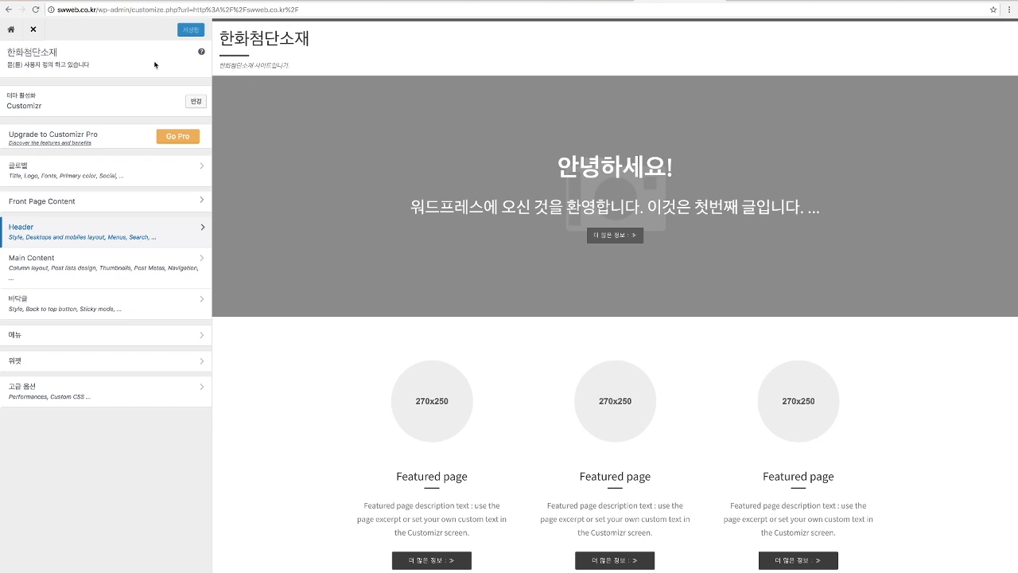
# - Leave the customizer to check the site title and tagline in the general settings, and return to the site's front page
pyautogui.click(10, 29)
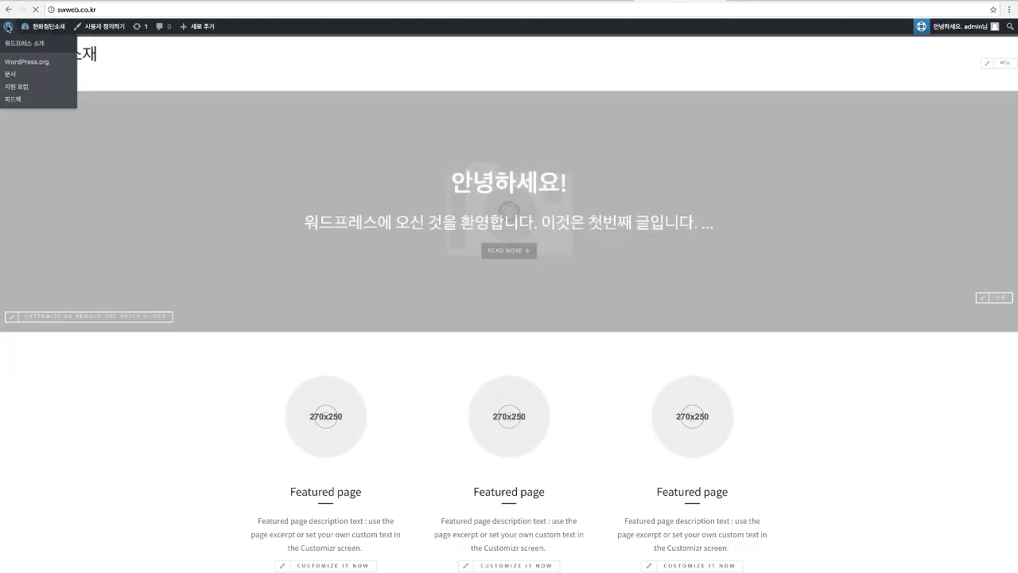
pyautogui.click(7, 26)
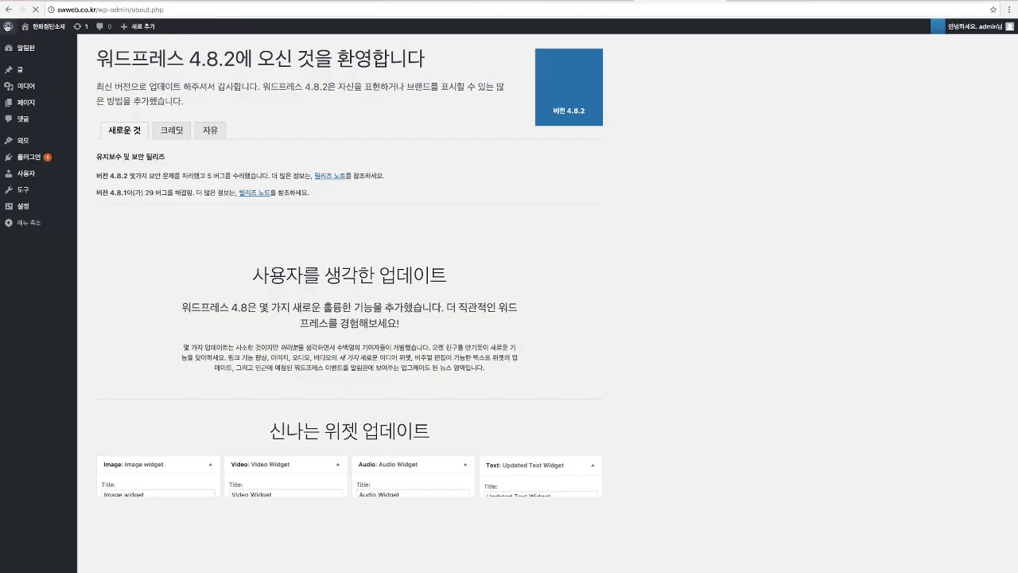
pyautogui.click(29, 208)
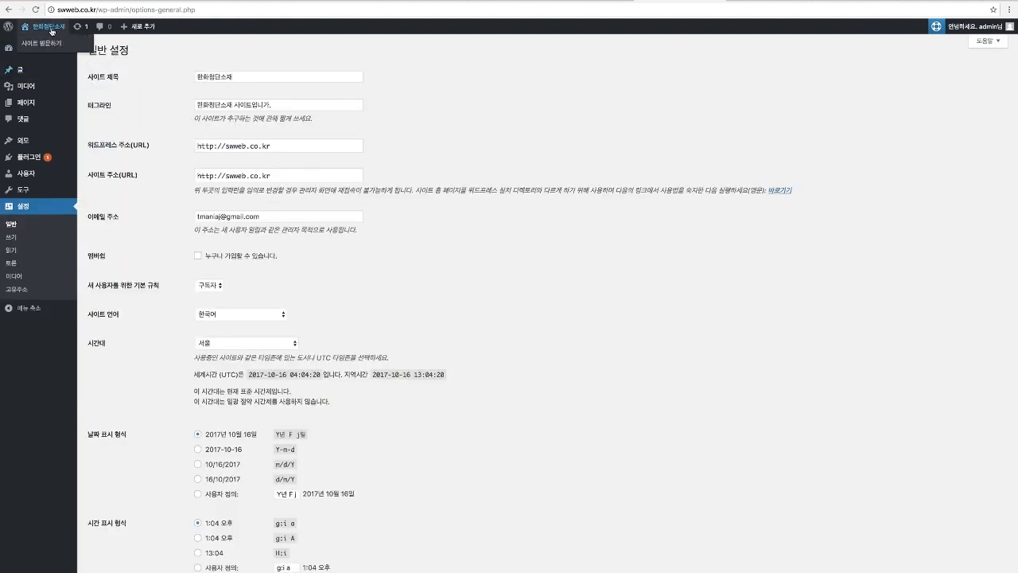
pyautogui.click(49, 40)
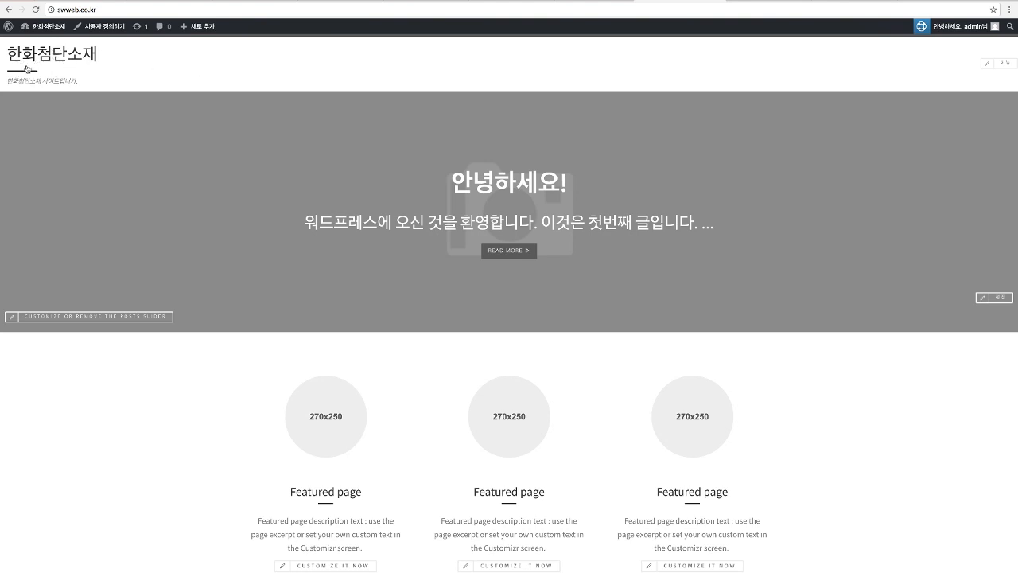
# - Open the Site Identity settings under Header in the theme customizer and review the site title and tagline fields
pyautogui.click(95, 32)
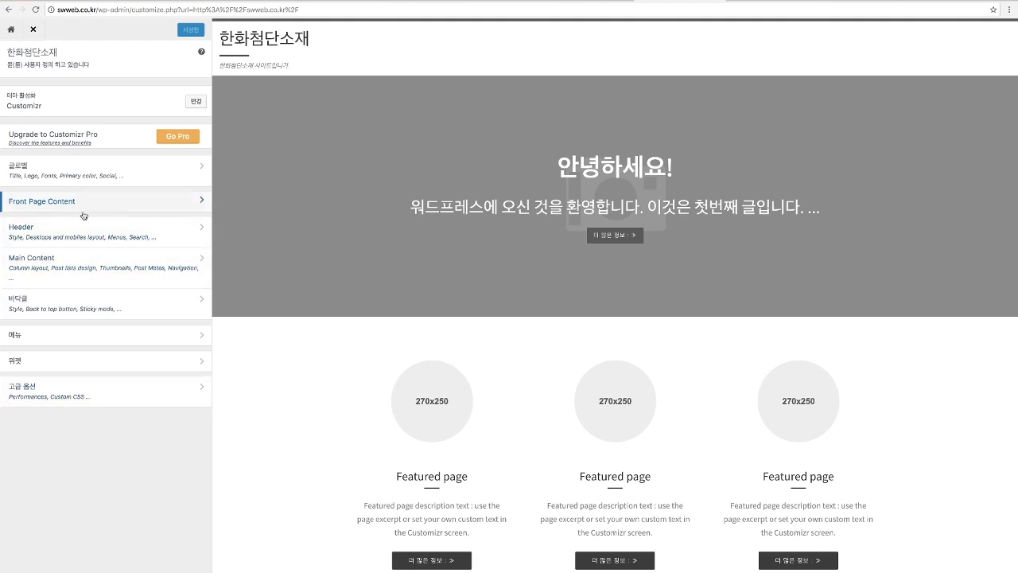
pyautogui.click(72, 236)
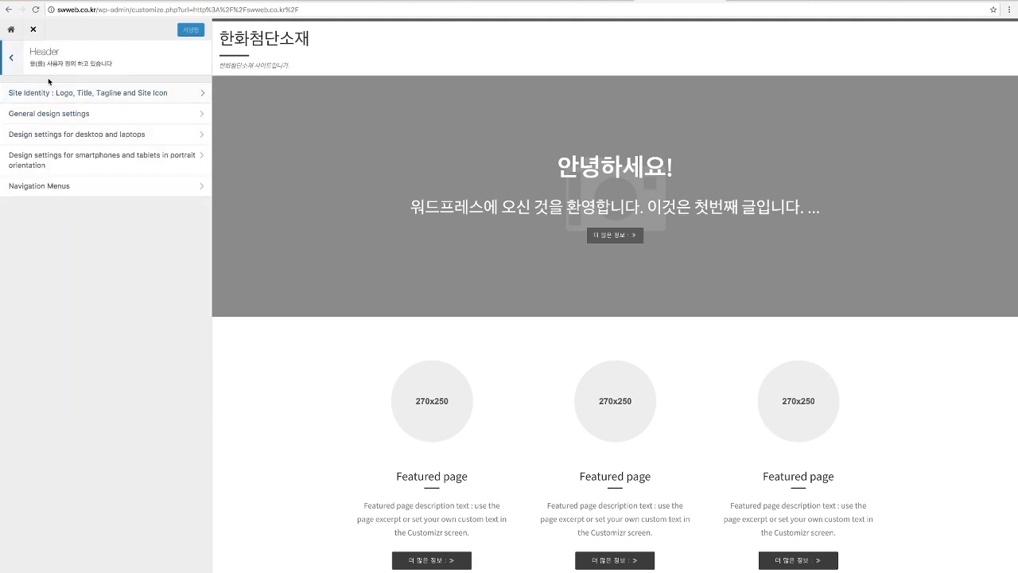
pyautogui.click(11, 57)
pyautogui.click(46, 171)
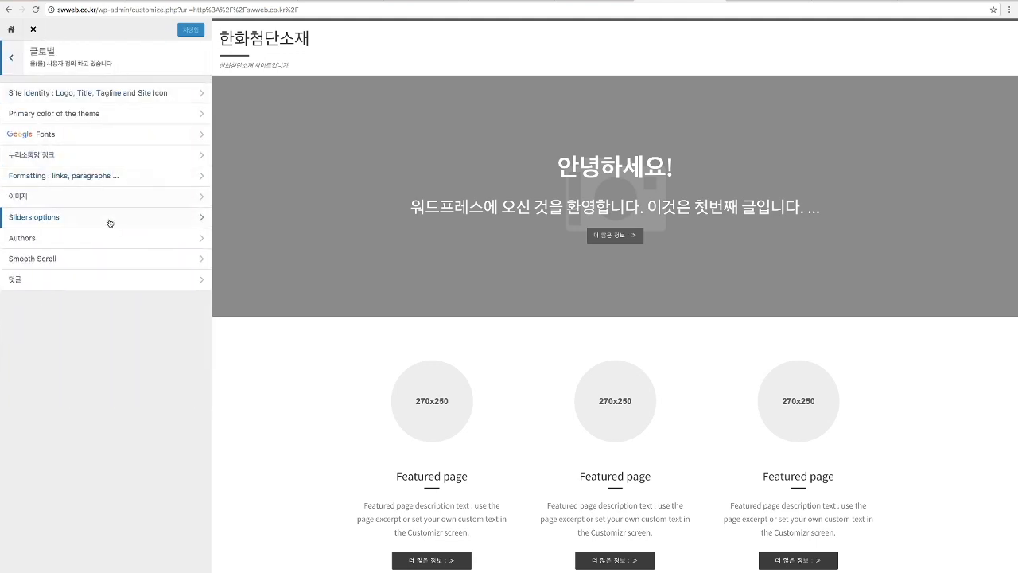
pyautogui.click(13, 60)
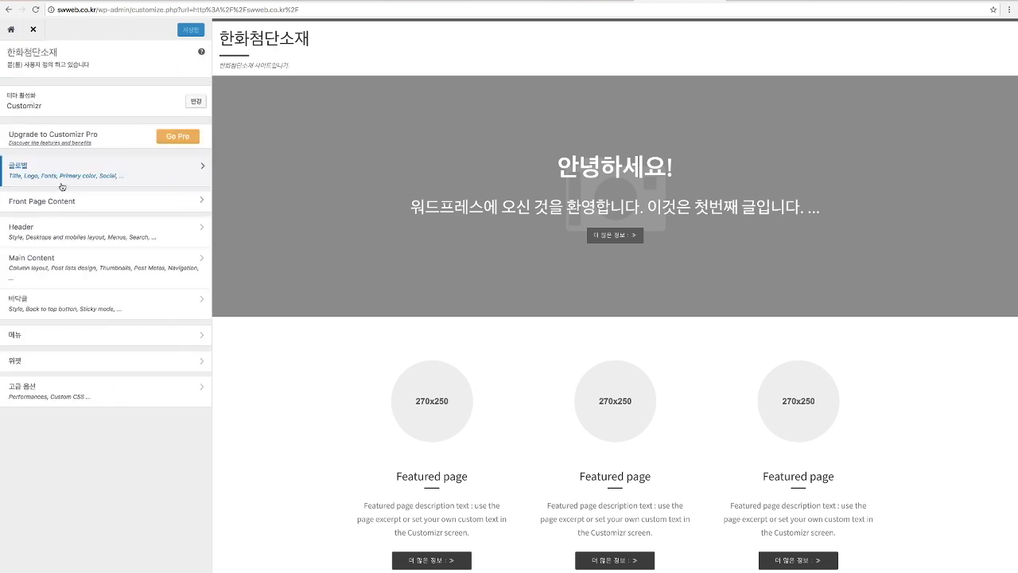
pyautogui.click(60, 232)
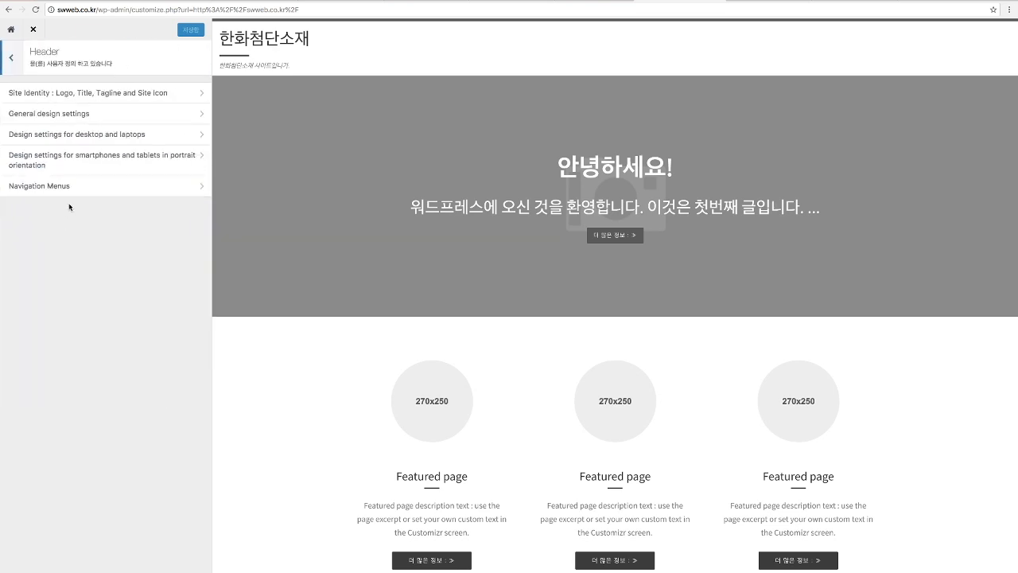
pyautogui.click(68, 94)
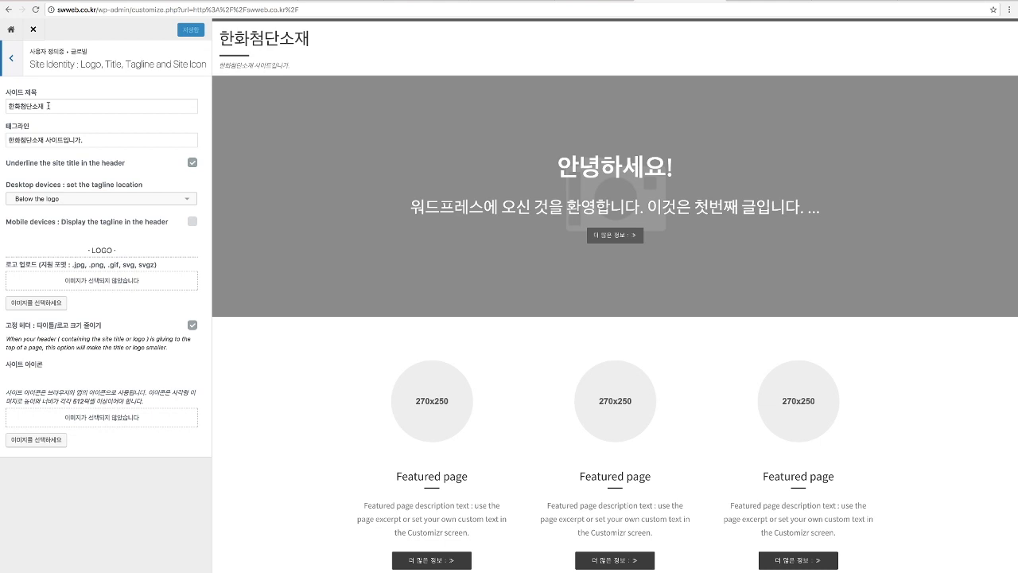
pyautogui.moveTo(48, 105); pyautogui.dragTo(5, 104)
pyautogui.moveTo(89, 137); pyautogui.dragTo(6, 140)
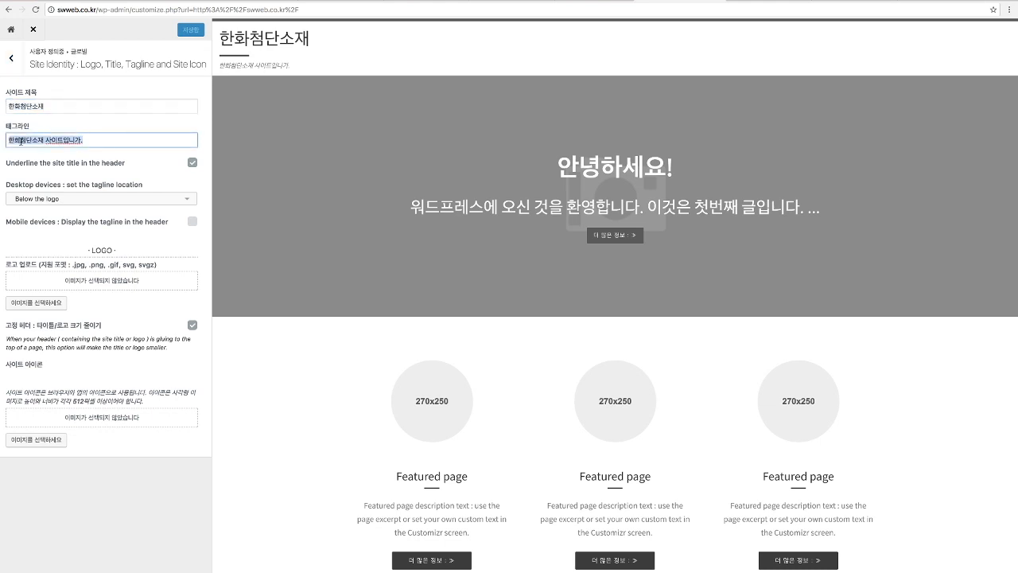
pyautogui.click(58, 140)
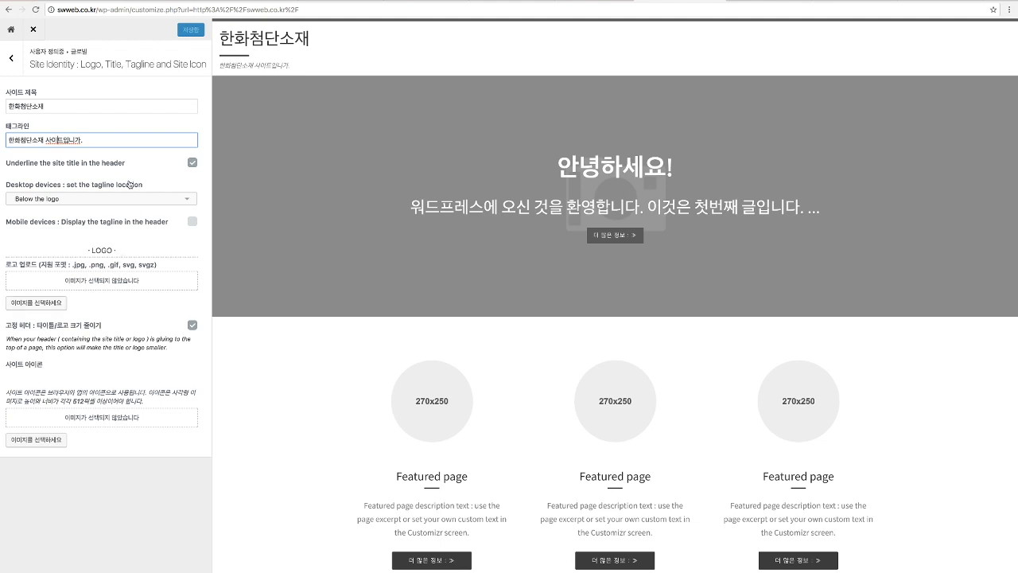
# - Try the header without the site title underline and restore the underline to compare both looks
pyautogui.click(192, 163)
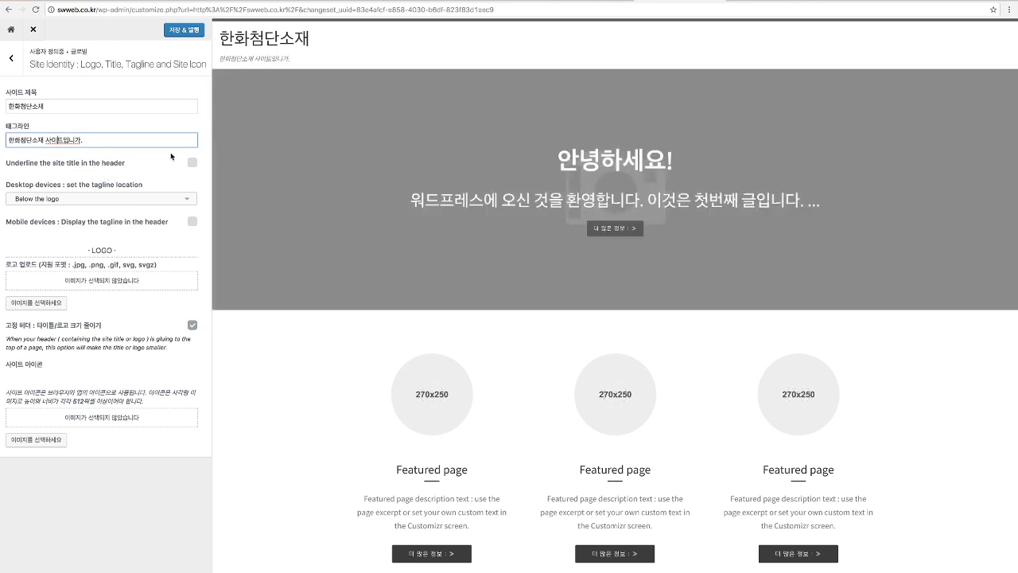
pyautogui.click(192, 163)
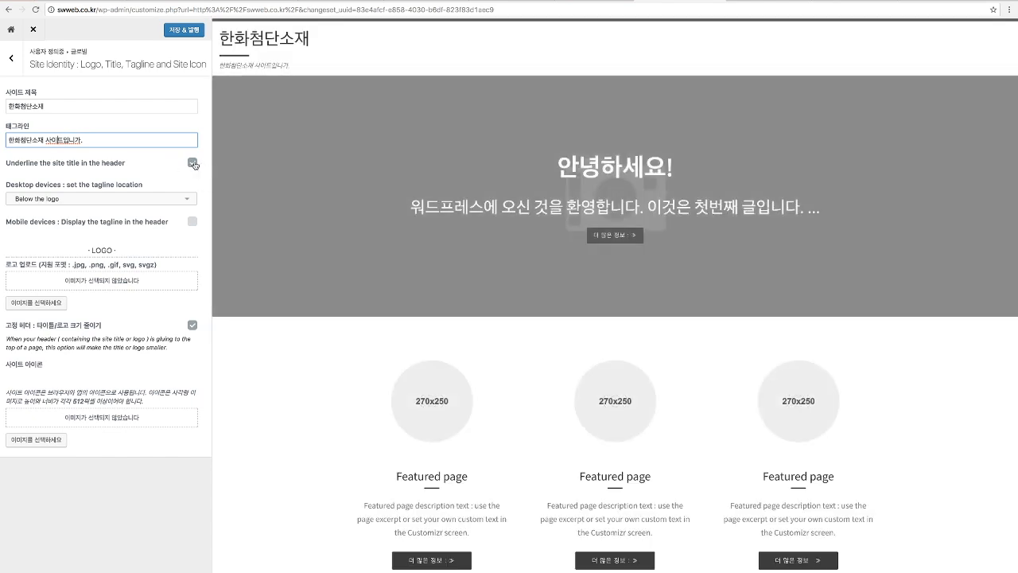
pyautogui.click(192, 162)
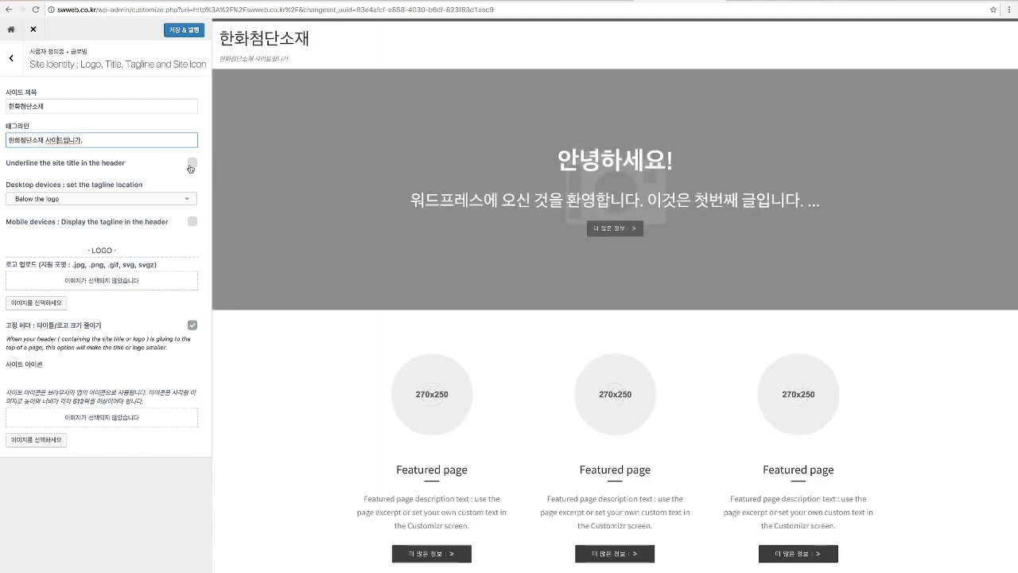
pyautogui.click(192, 163)
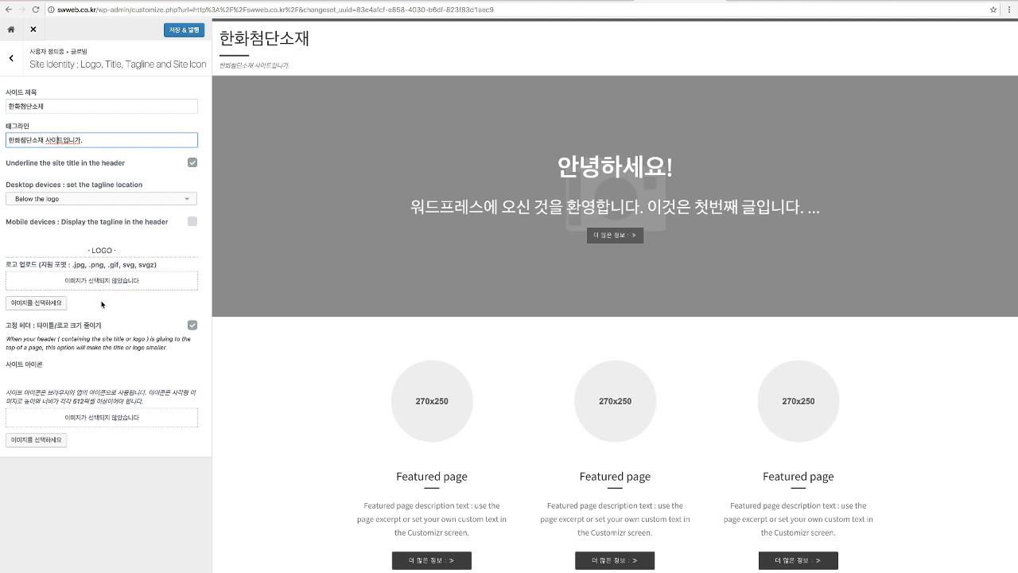
# - Upload logo.gif from the Downloads folder to the media library and set it as the site logo
pyautogui.click(37, 304)
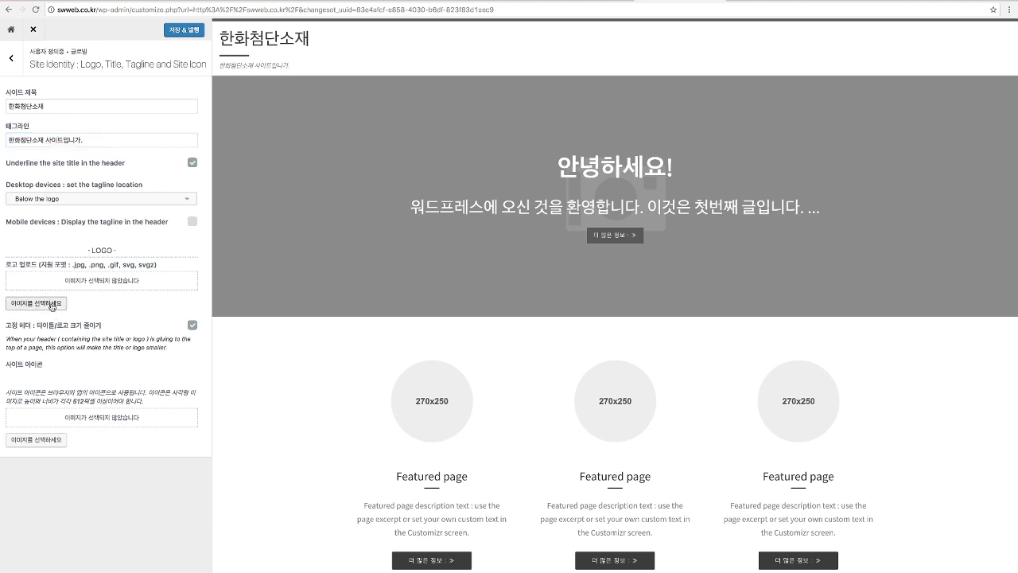
pyautogui.click(430, 293)
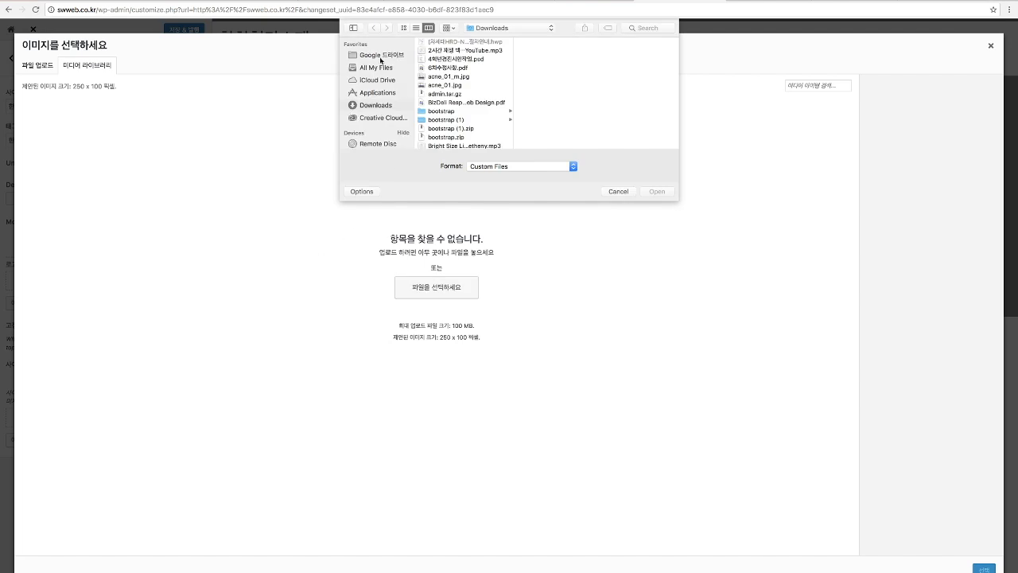
pyautogui.click(620, 192)
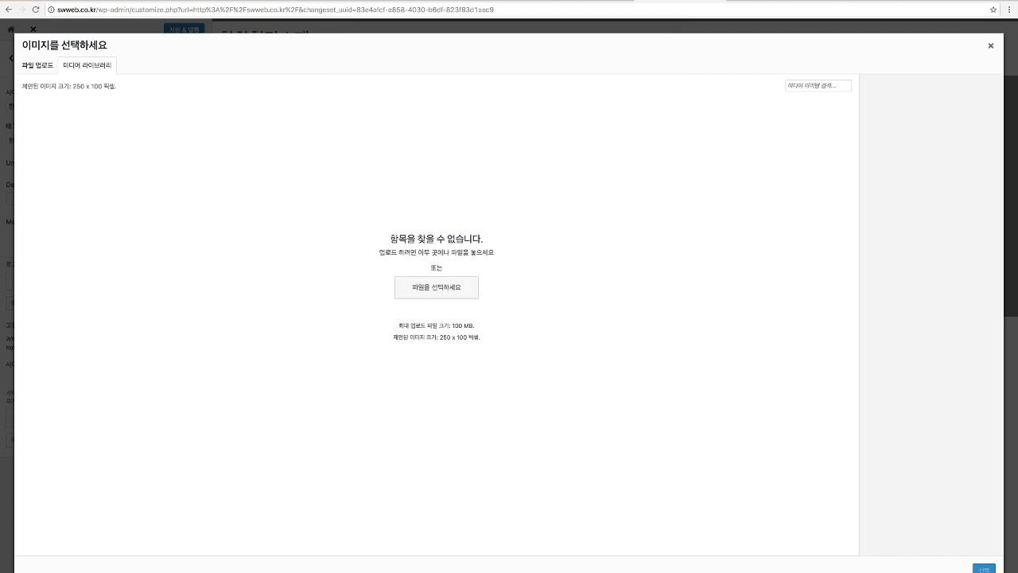
pyautogui.press('super+Tab')
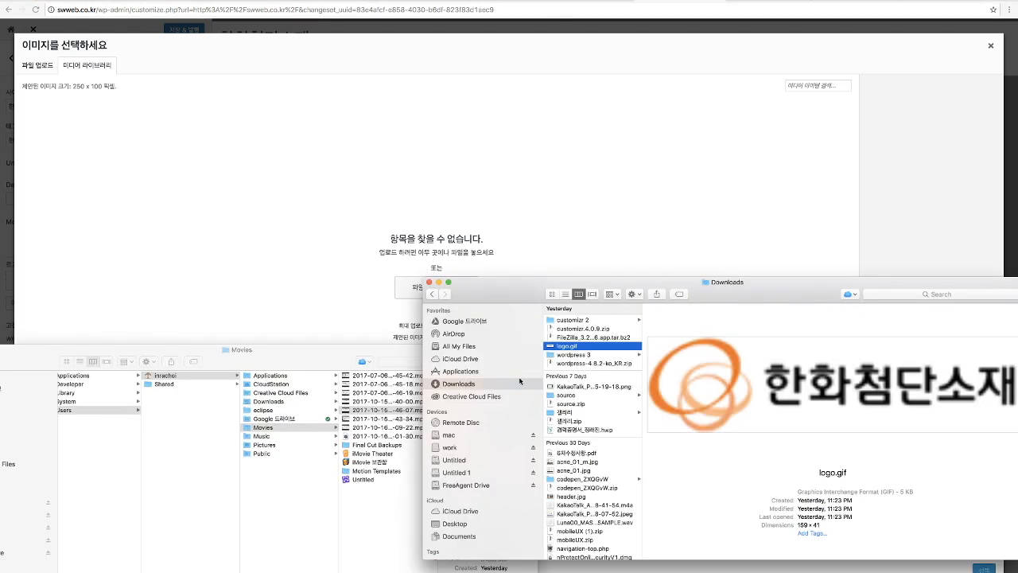
pyautogui.moveTo(583, 345); pyautogui.dragTo(518, 234)
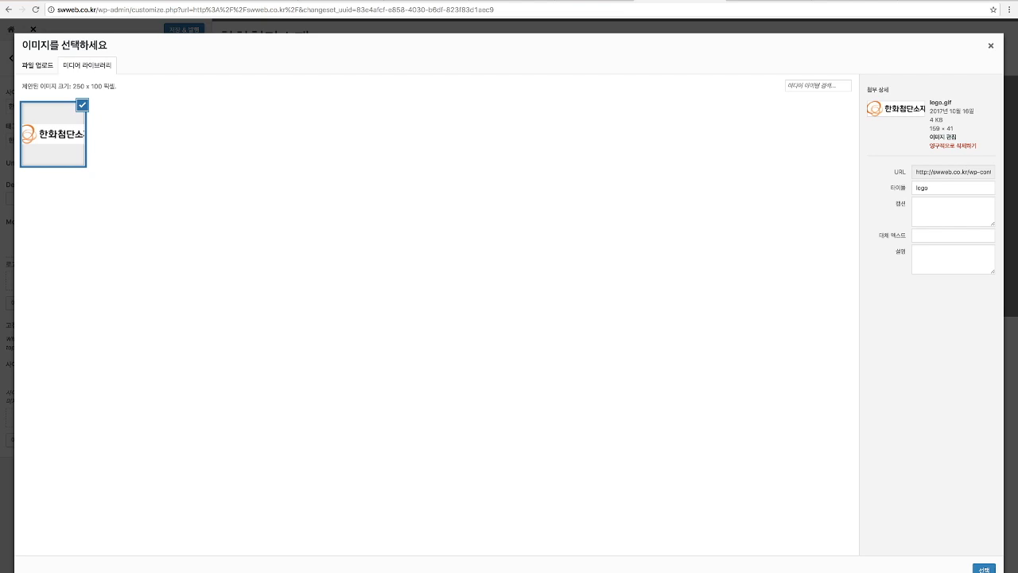
pyautogui.click(985, 569)
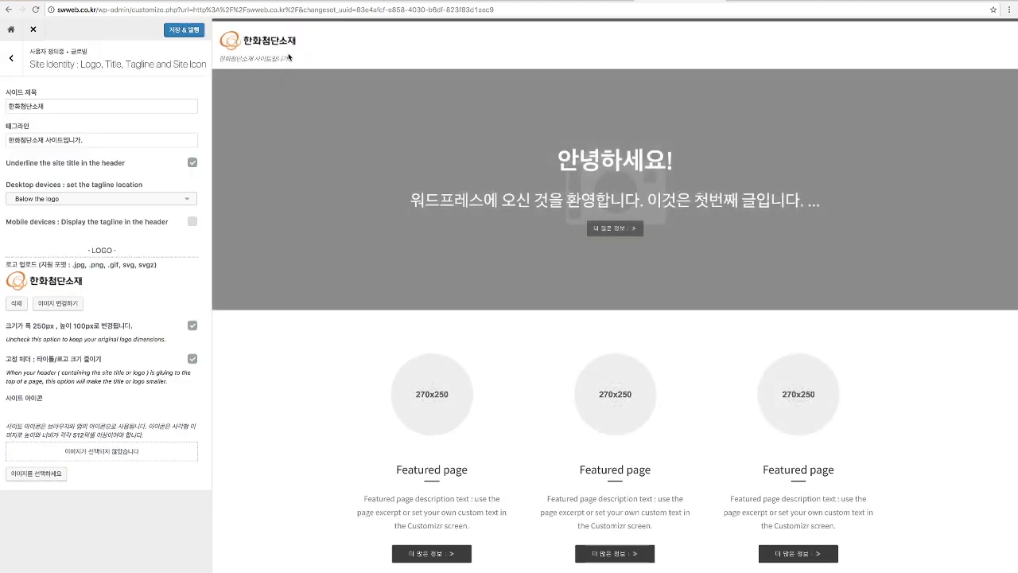
# - Toggle the logo's 250 x 100 px resizing off and back on, and set the desktop tagline location to Do not display
pyautogui.moveTo(220, 58); pyautogui.dragTo(296, 60)
pyautogui.click(296, 61)
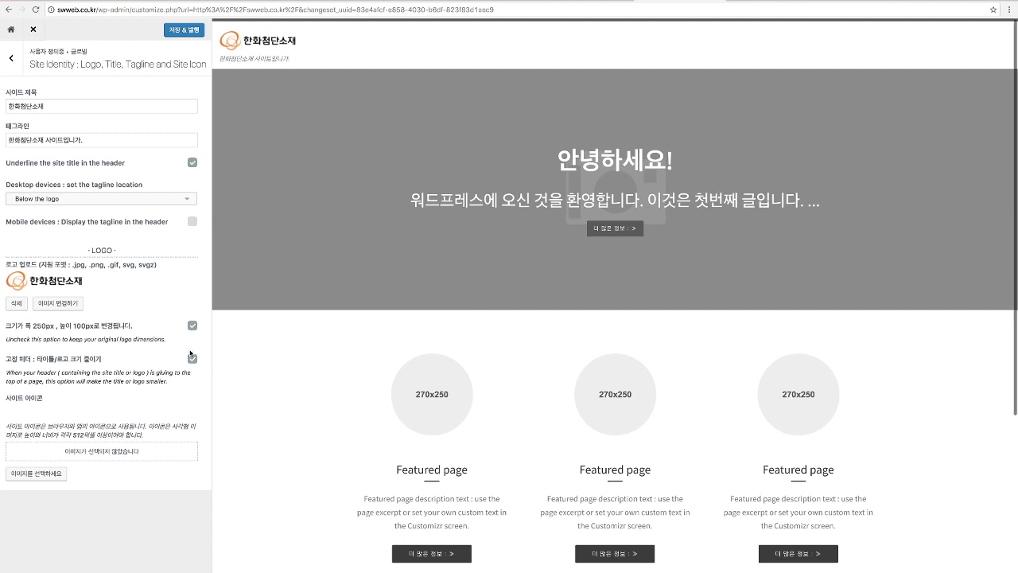
pyautogui.click(192, 326)
pyautogui.click(192, 326)
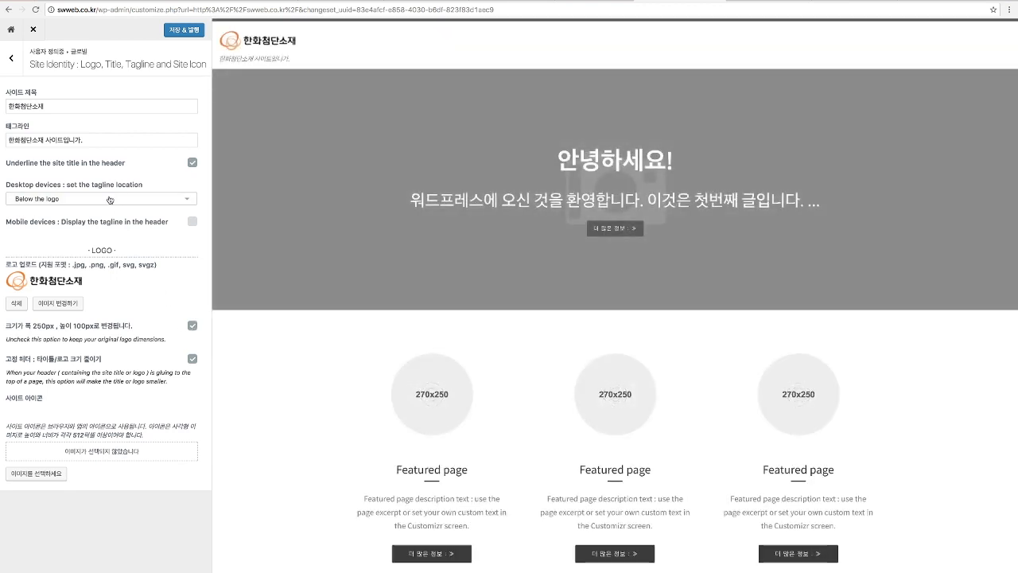
pyautogui.click(94, 200)
pyautogui.click(98, 209)
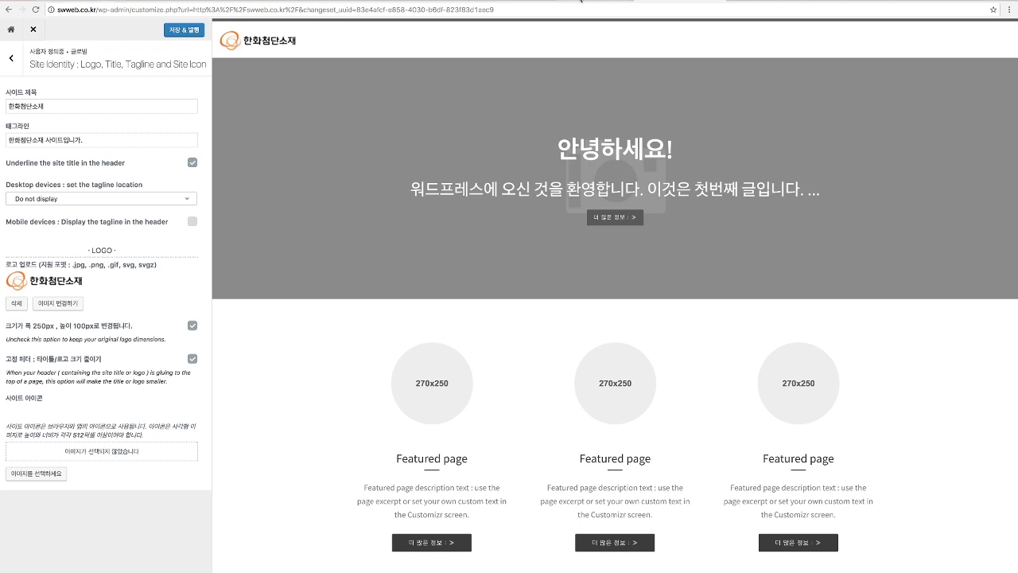
# - Check the ko.wordpress.org page in another browser tab as a site icon example, and preview the site icon's image selection in the customizer
pyautogui.click(582, 1)
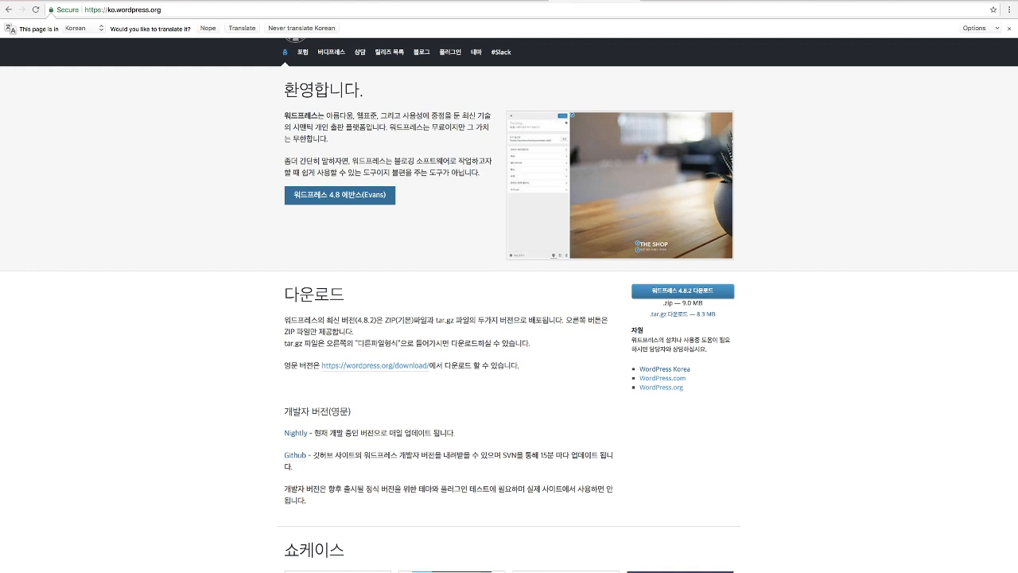
pyautogui.click(676, 0)
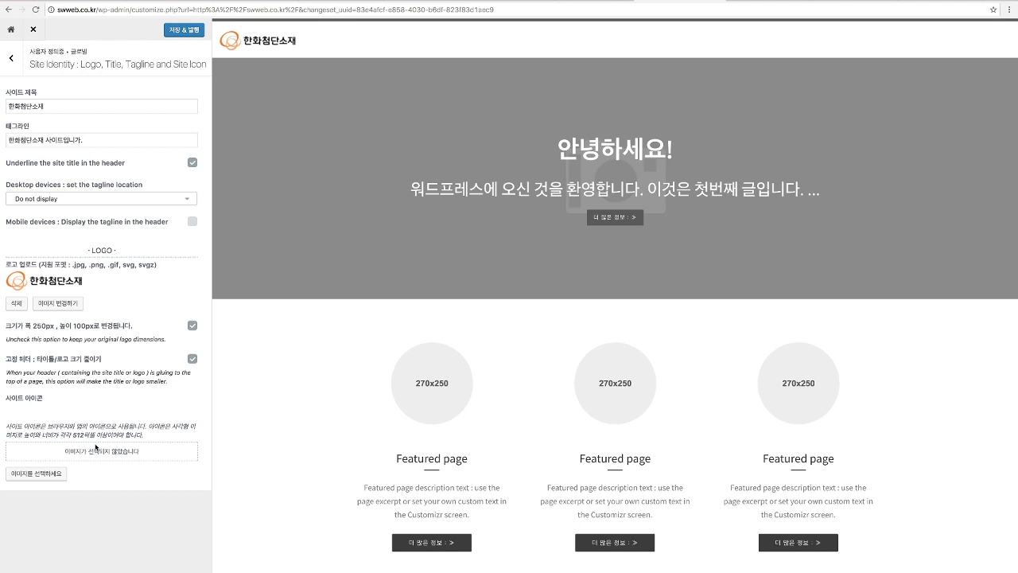
pyautogui.click(45, 479)
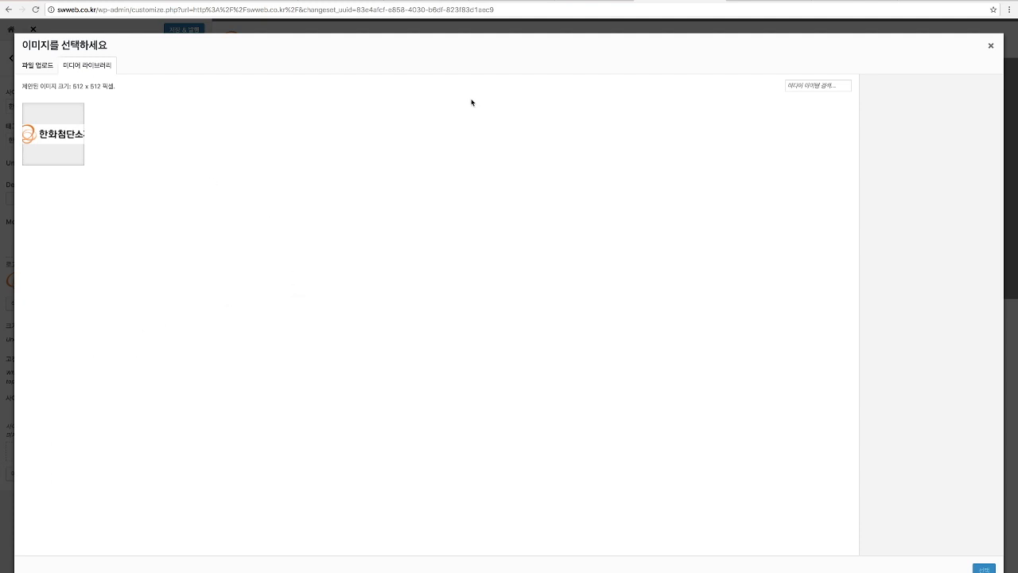
pyautogui.click(991, 46)
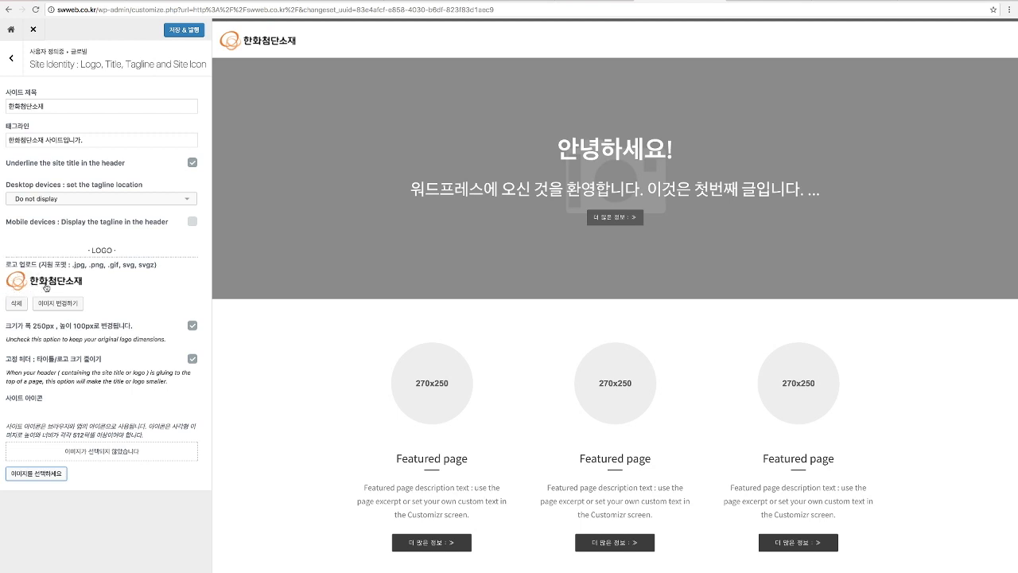
# - Set logo.gif as the site icon, cropped to the orange symbol, and publish the Site Identity changes
pyautogui.click(43, 475)
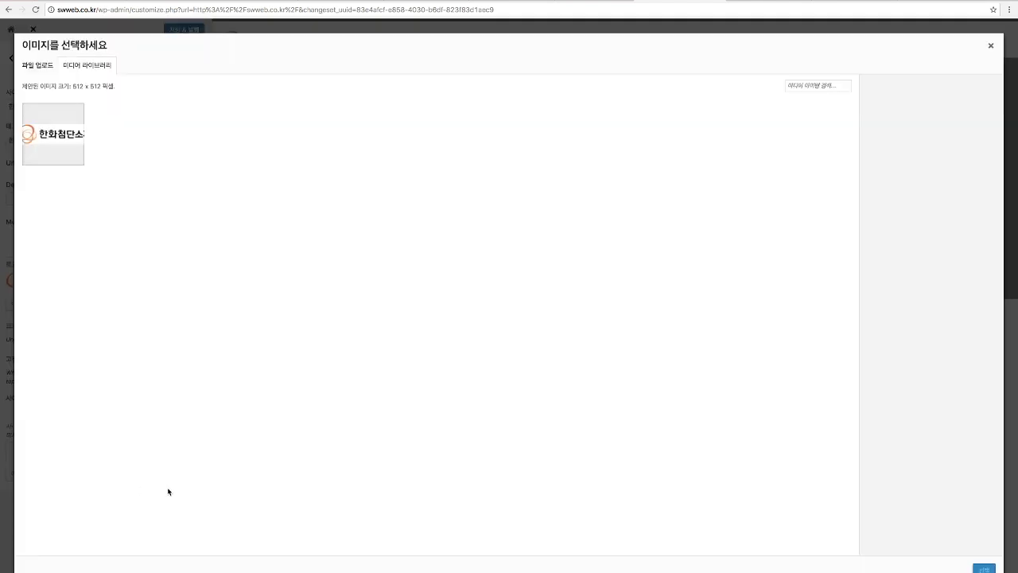
pyautogui.click(39, 136)
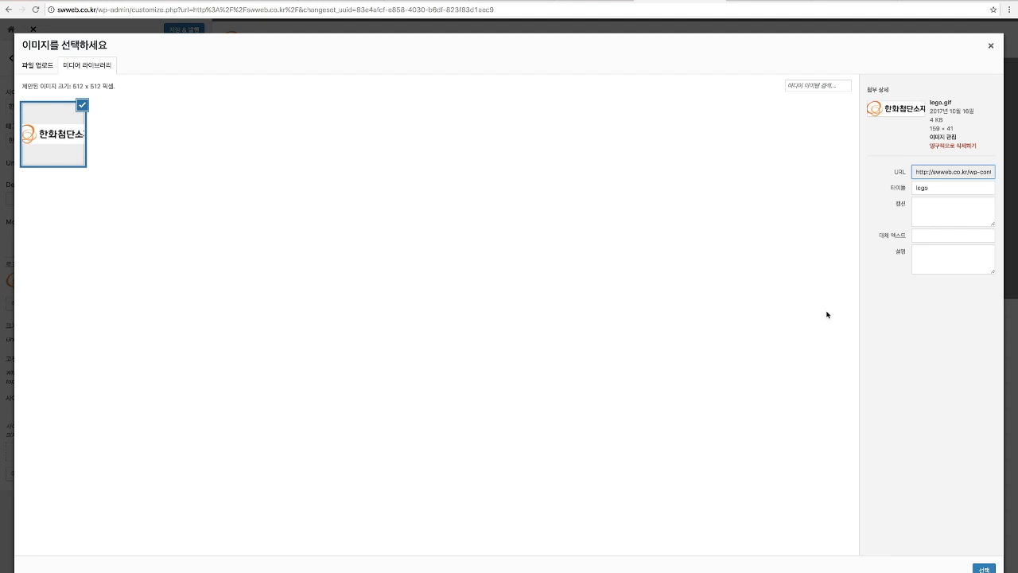
pyautogui.click(983, 569)
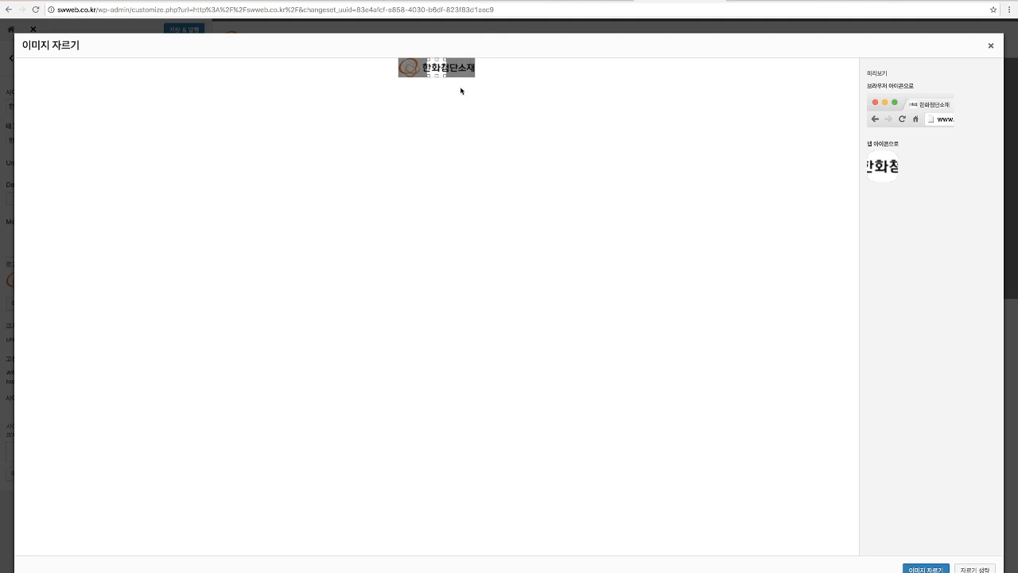
pyautogui.moveTo(436, 70); pyautogui.dragTo(410, 70)
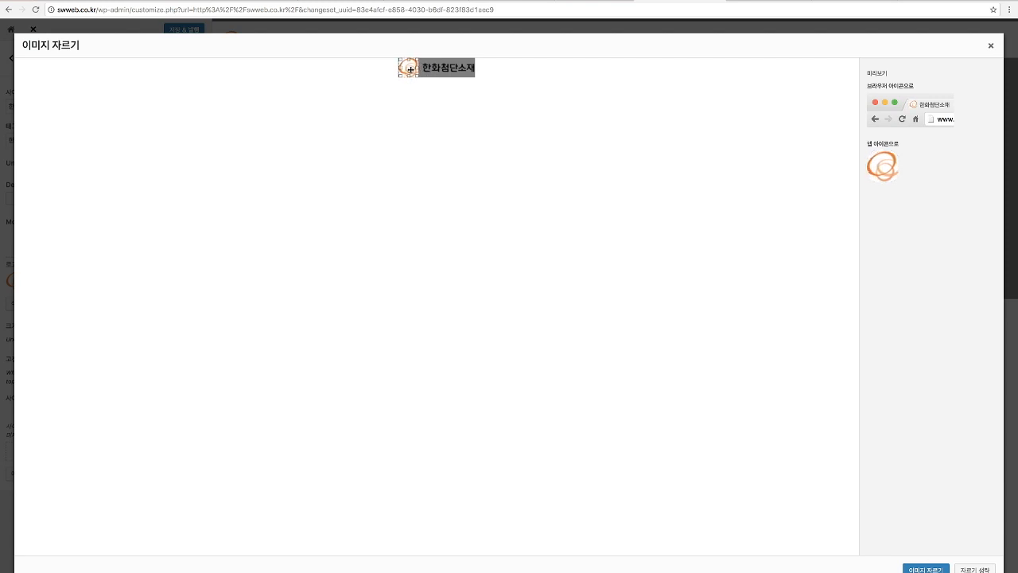
pyautogui.moveTo(411, 70); pyautogui.dragTo(410, 70)
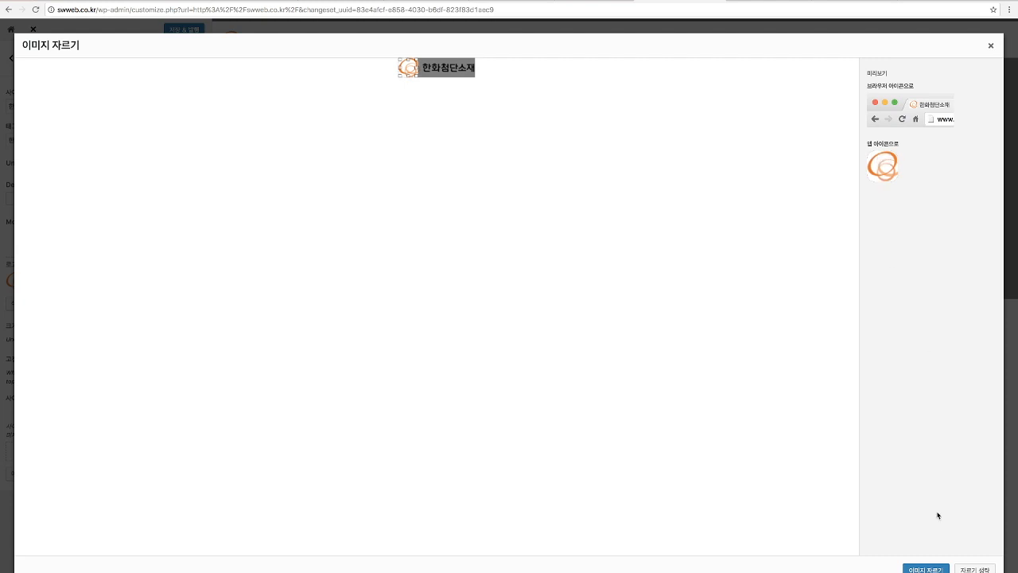
pyautogui.click(926, 569)
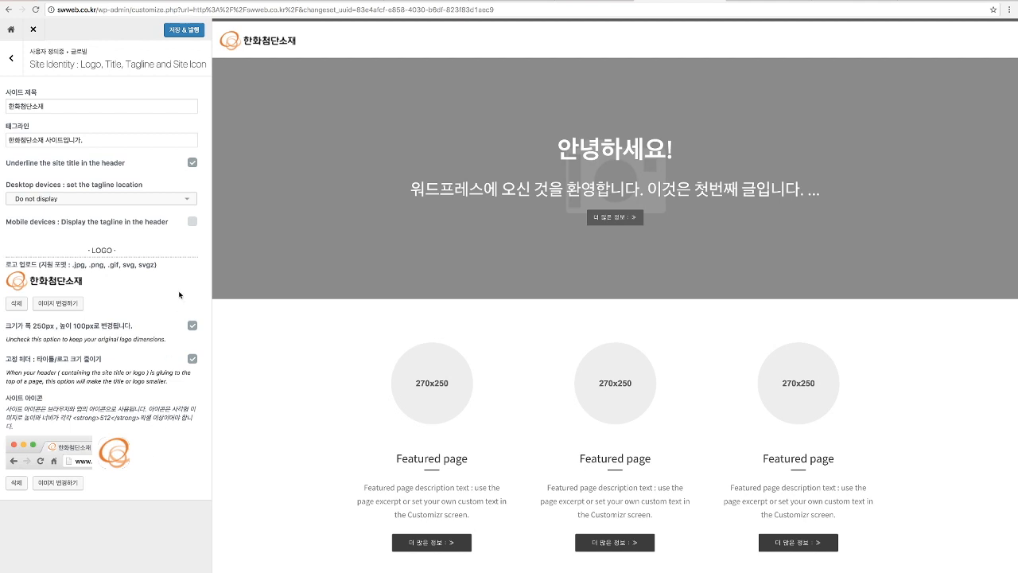
pyautogui.click(185, 31)
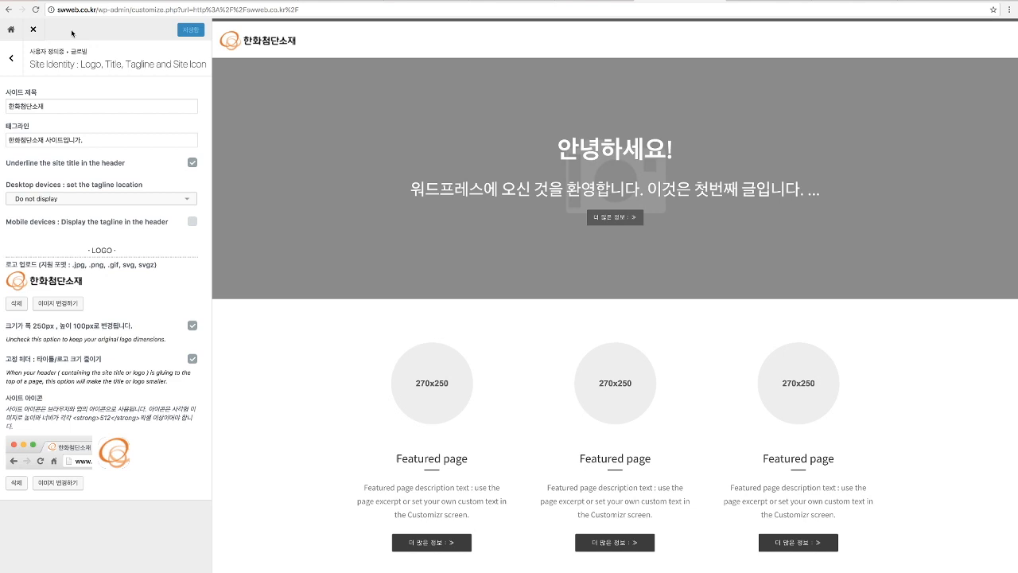
# - Try the Light footer style in the footer global settings and restore the Dark style
pyautogui.scroll(-4, 306, 163)
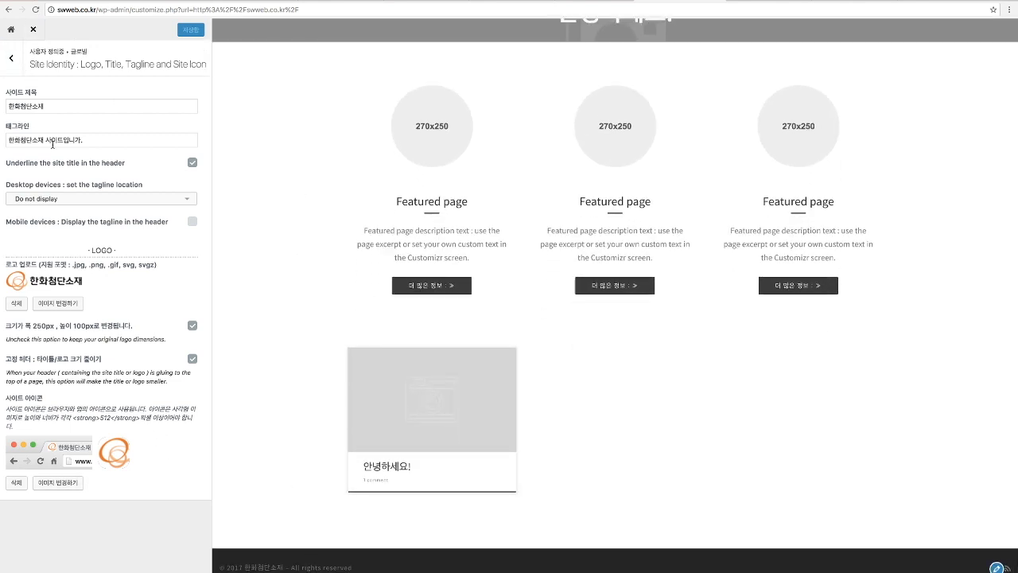
pyautogui.click(11, 58)
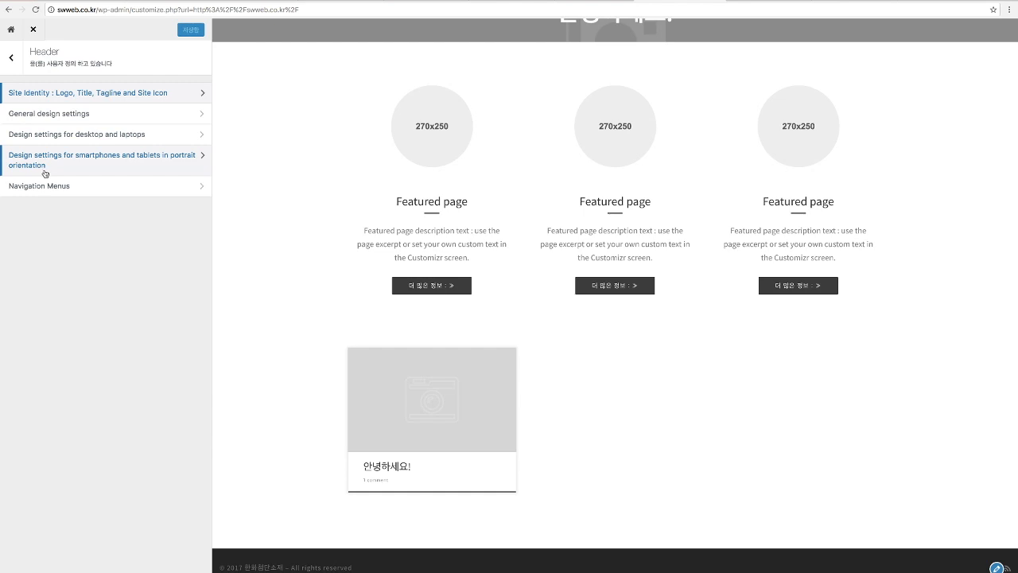
pyautogui.click(16, 64)
pyautogui.click(48, 302)
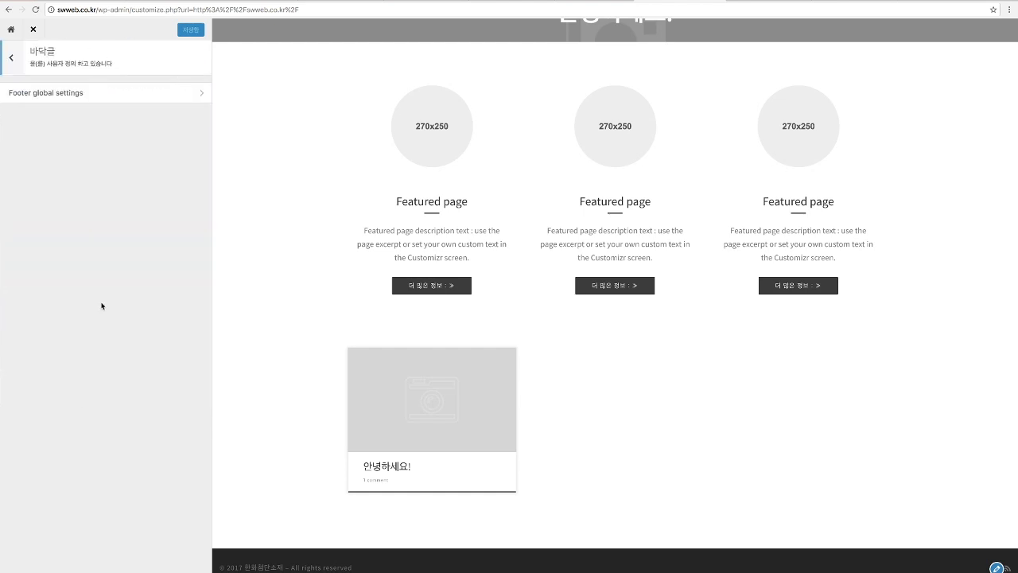
pyautogui.click(104, 95)
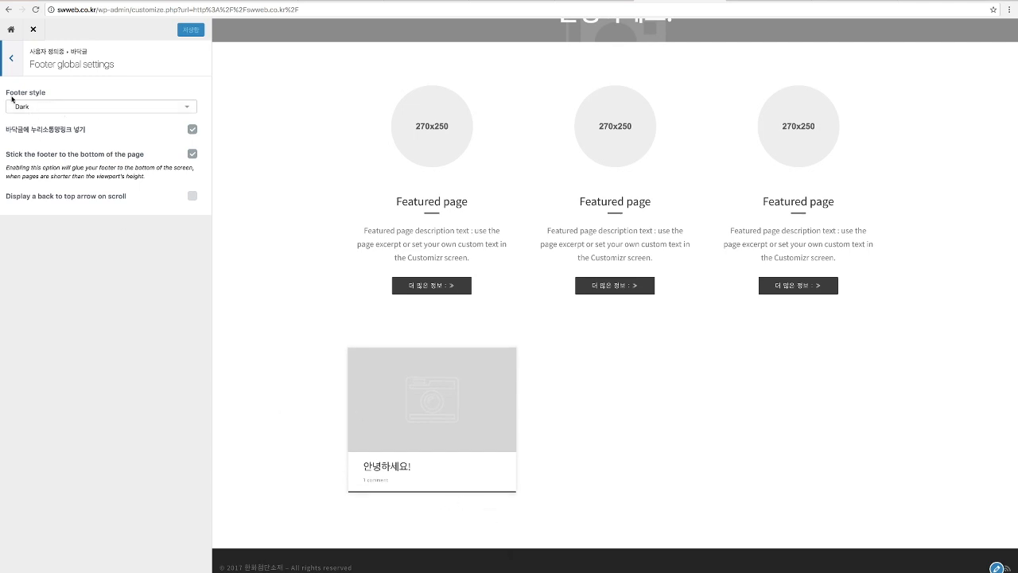
pyautogui.click(48, 107)
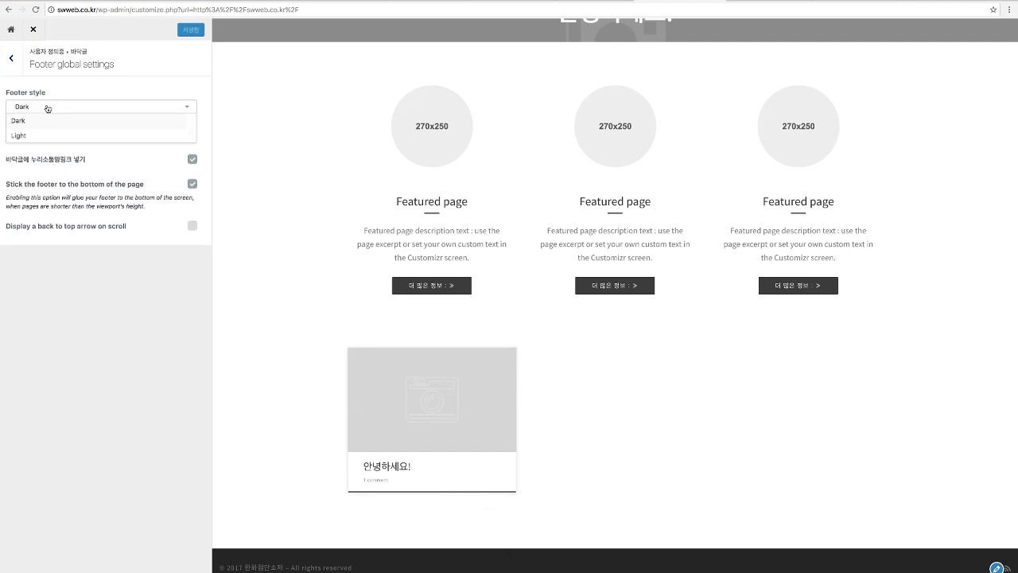
pyautogui.click(40, 136)
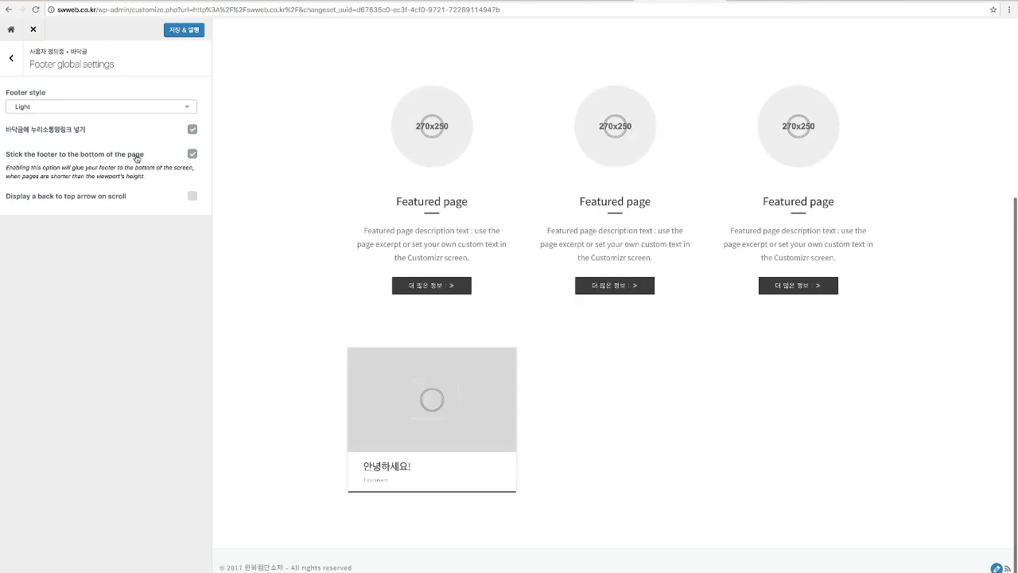
pyautogui.click(74, 108)
pyautogui.click(51, 118)
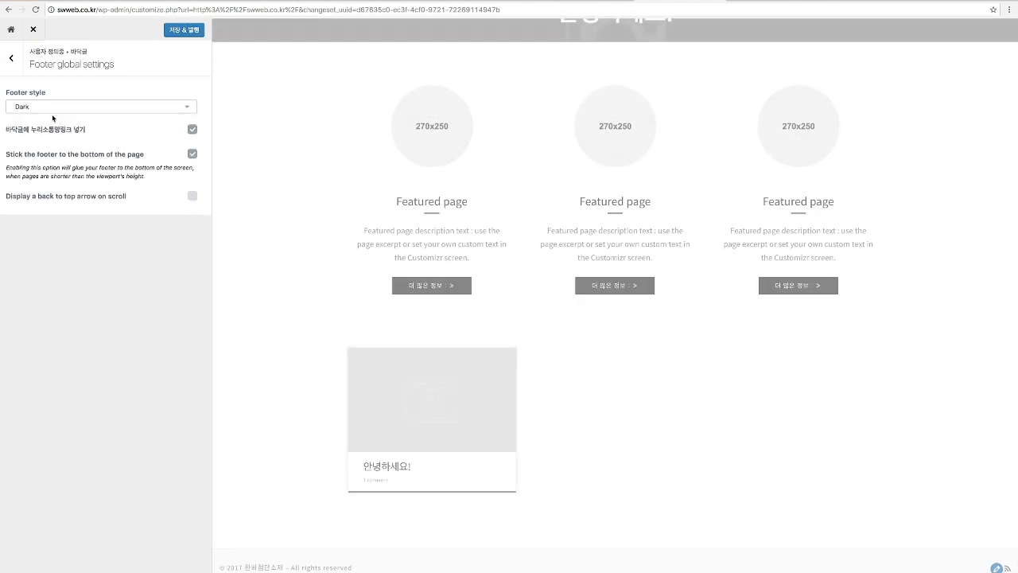
# - Leave the footer settings, look over the Header section's options, and review the page preview from header to footer
pyautogui.click(11, 58)
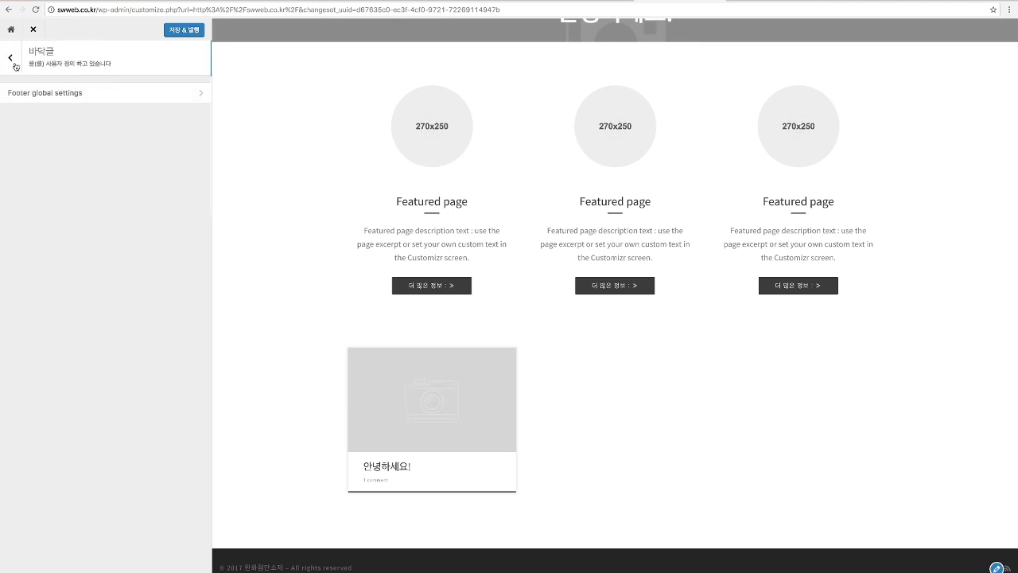
pyautogui.click(11, 60)
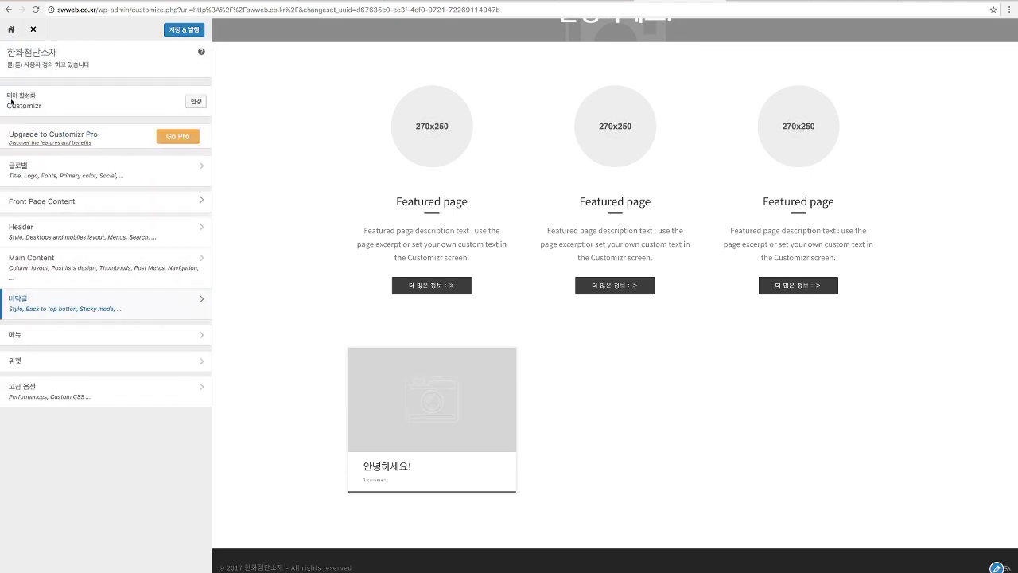
pyautogui.click(71, 229)
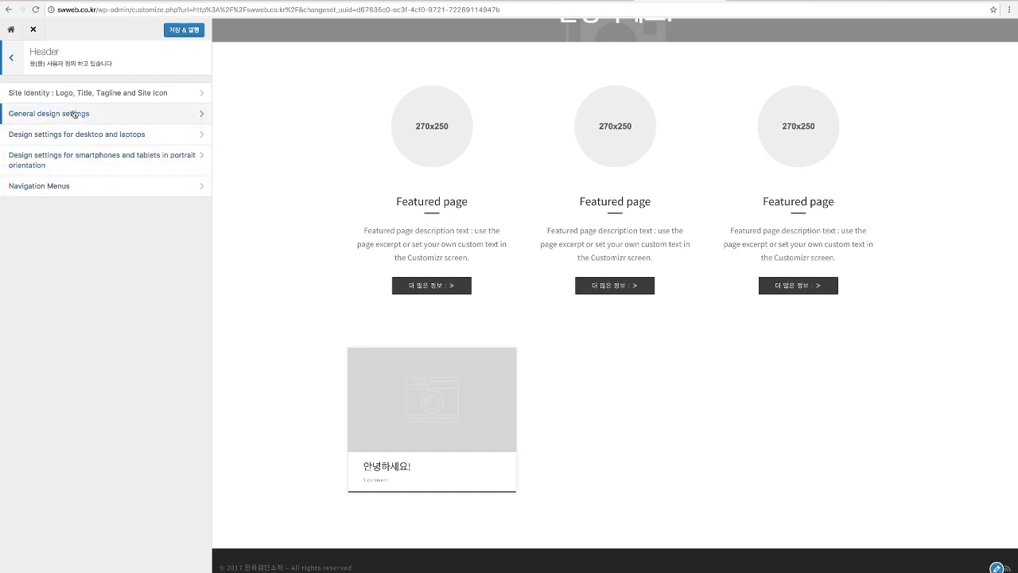
pyautogui.click(10, 56)
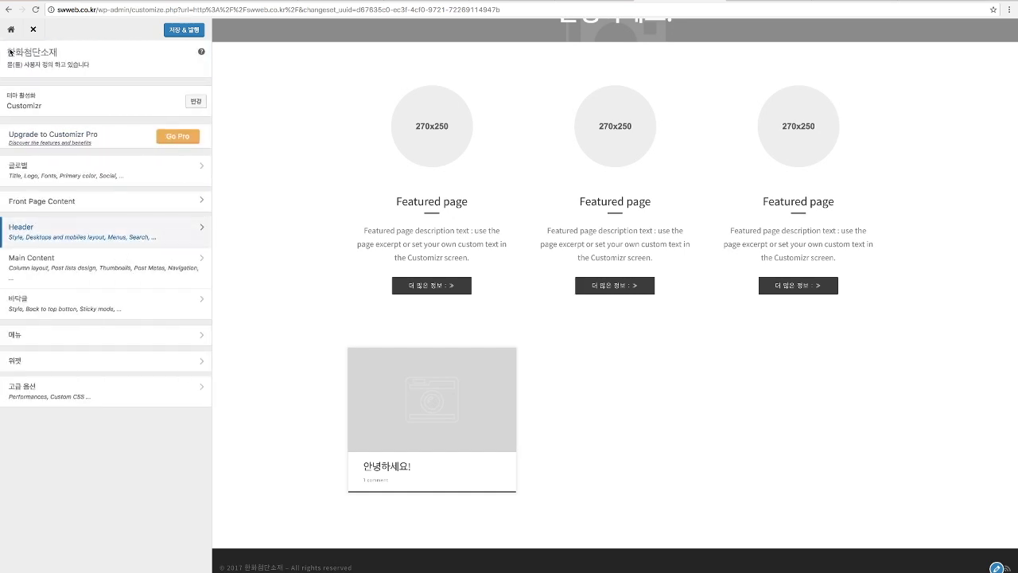
pyautogui.scroll(3, 317, 108)
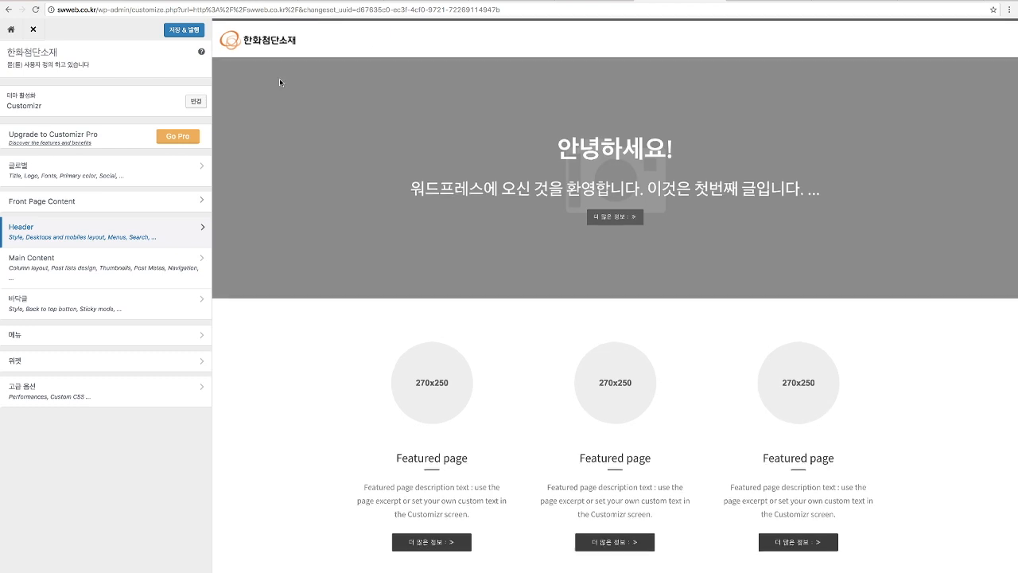
pyautogui.scroll(-3, 280, 78)
# - Toggle the footer's social links off and back on in the footer global settings, and return to the customizer's main sections
pyautogui.click(118, 309)
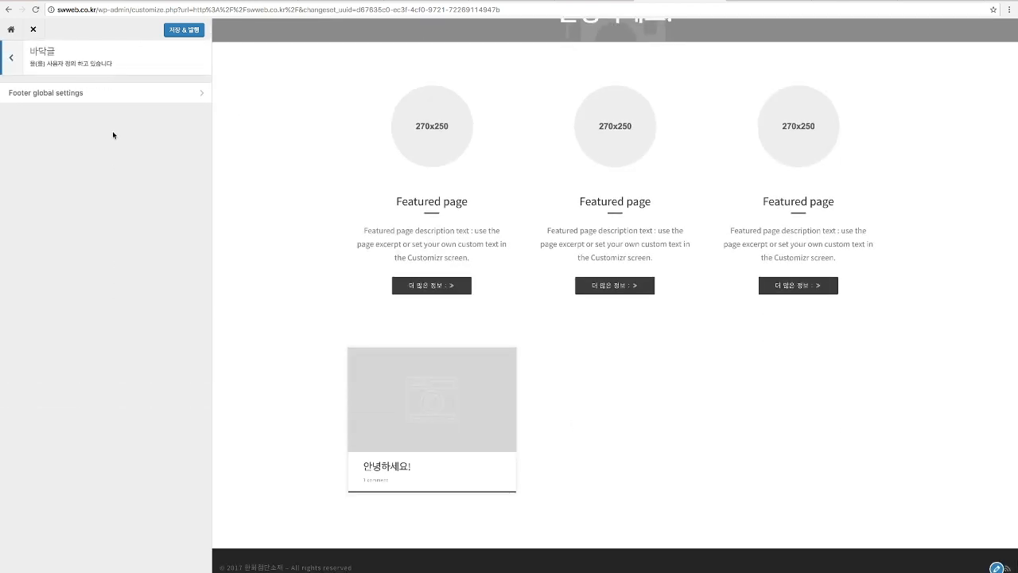
pyautogui.click(93, 93)
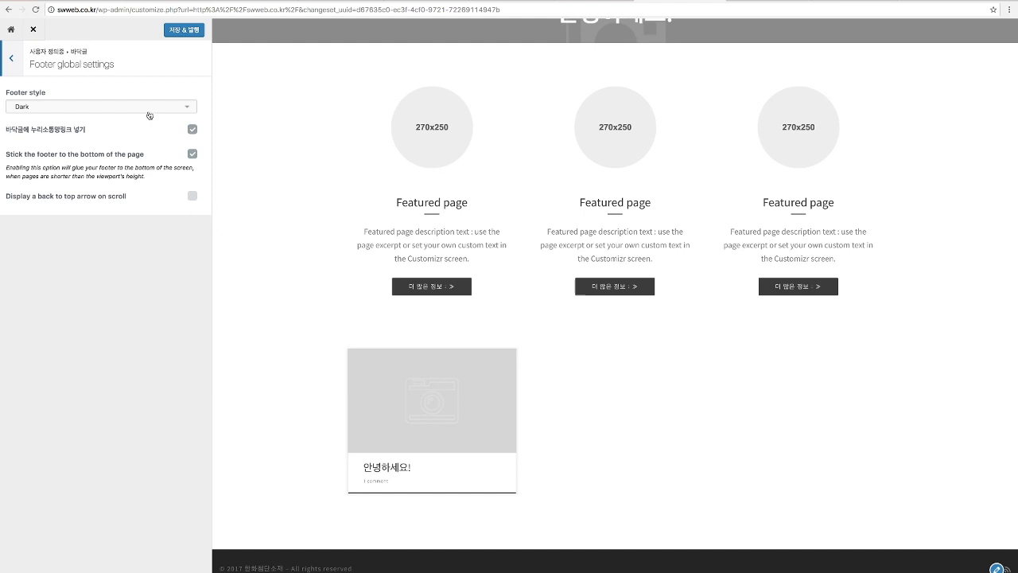
pyautogui.click(192, 129)
pyautogui.click(191, 129)
pyautogui.click(12, 62)
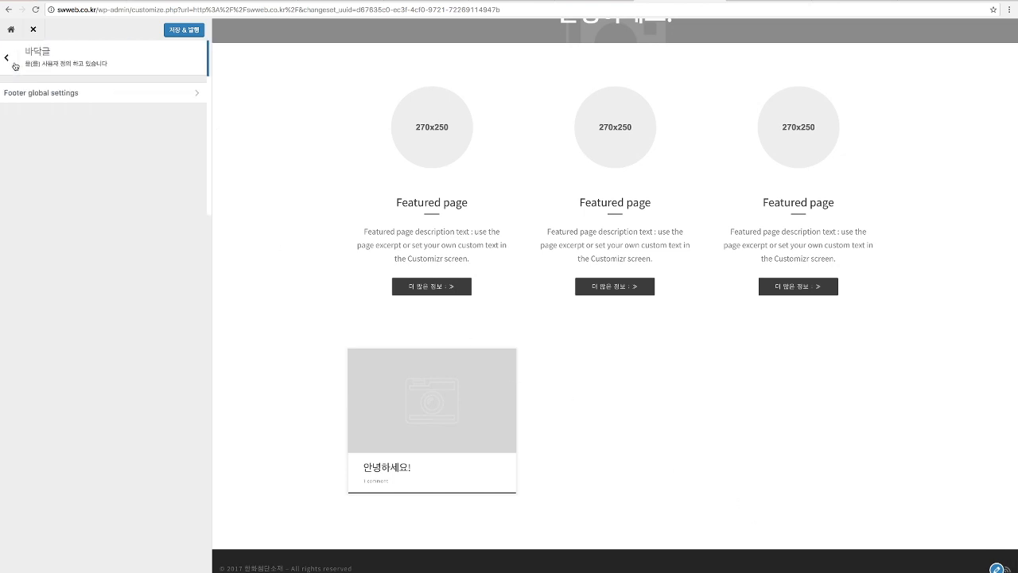
pyautogui.click(177, 98)
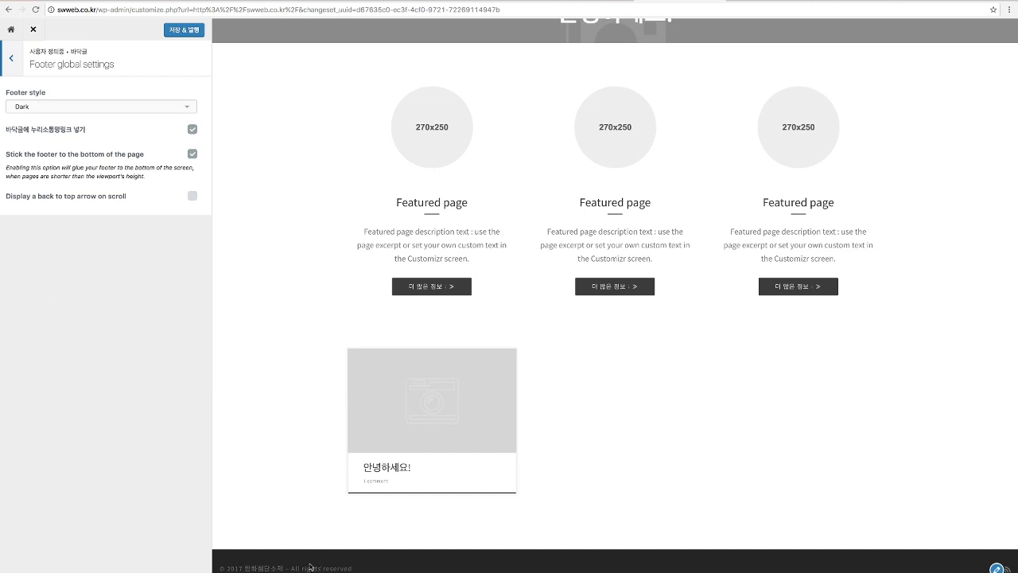
pyautogui.click(22, 69)
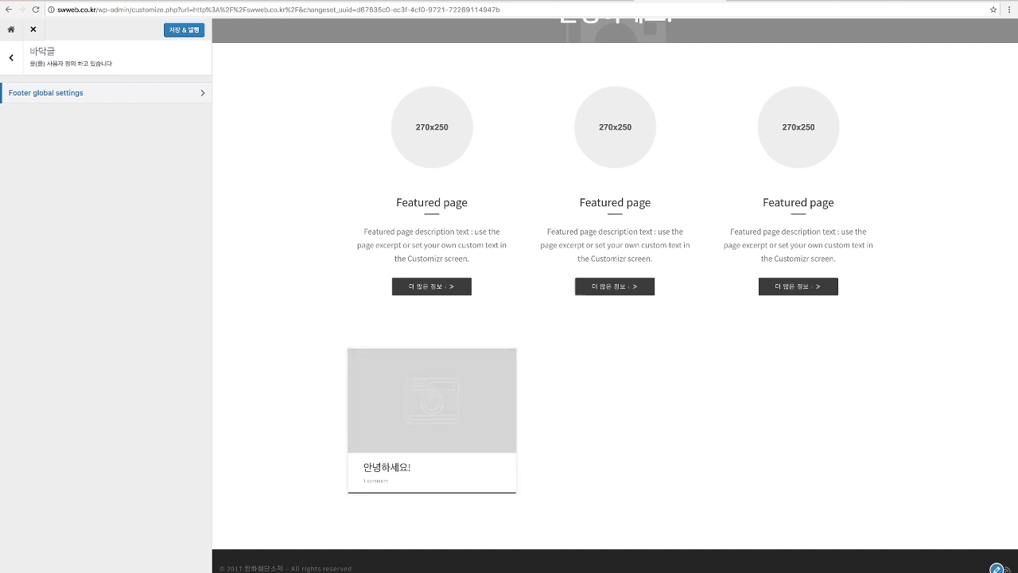
pyautogui.click(11, 57)
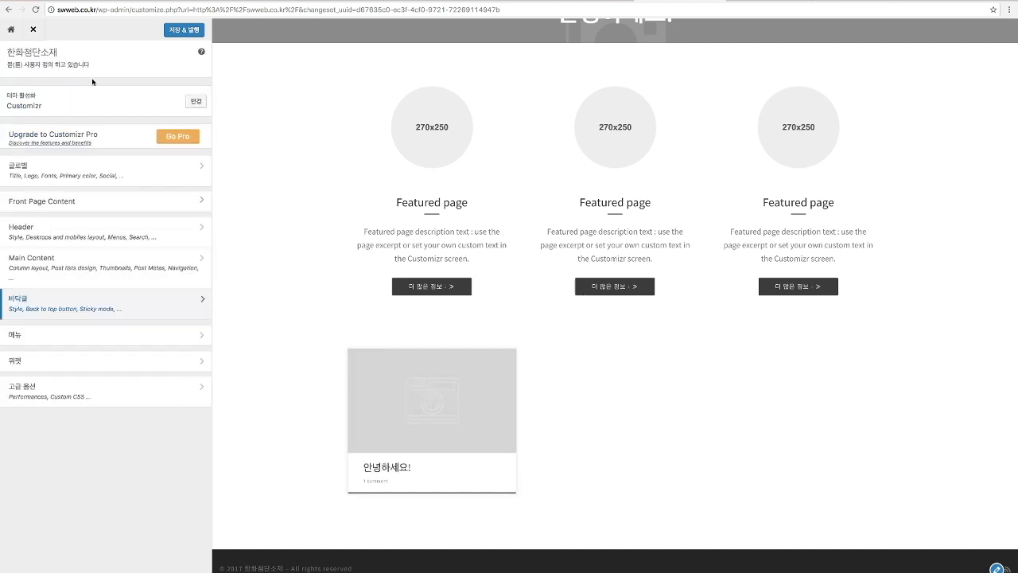
# - Publish the customizer changes, exit to the site's front page, and open the WordPress about page in the admin area
pyautogui.scroll(5, 325, 235)
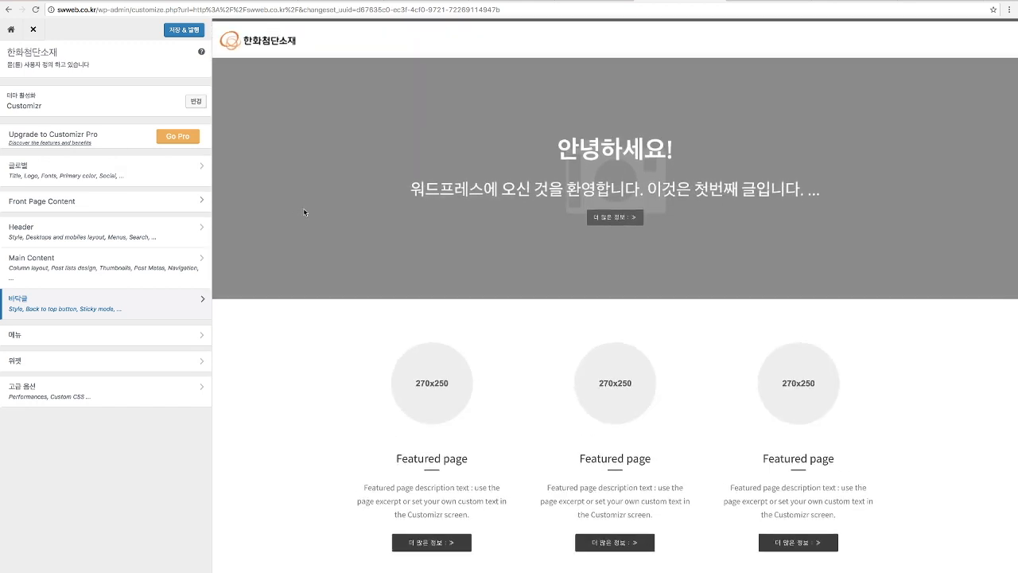
pyautogui.click(182, 32)
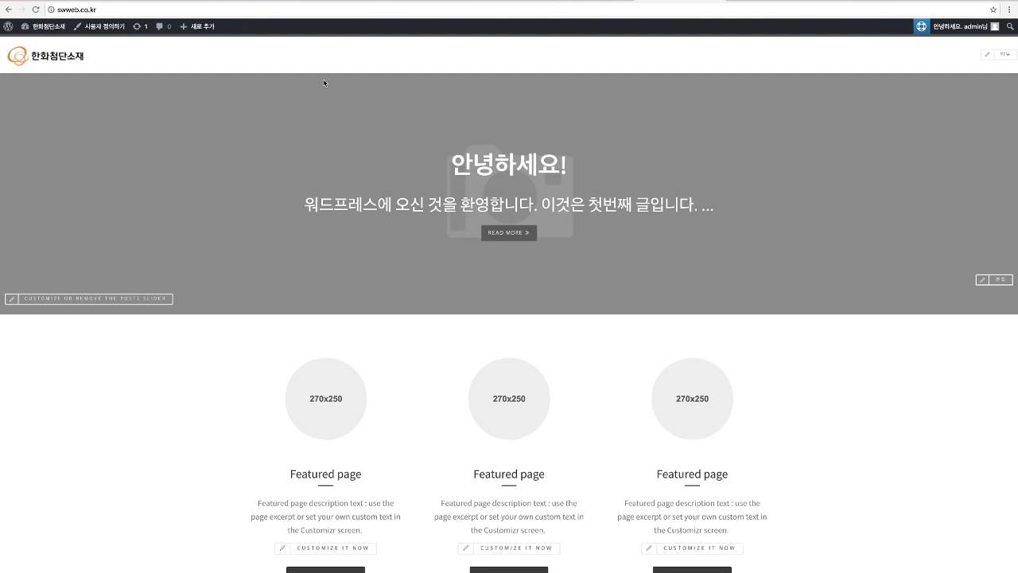
pyautogui.moveTo(9, 30)
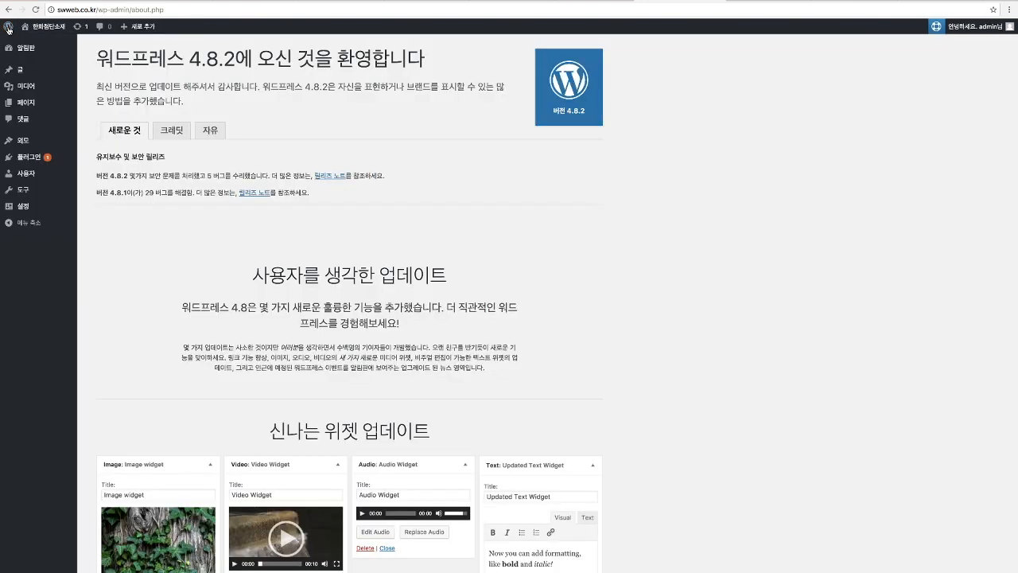
# - Check the admin's post and page options, and clear the developer tools and translation bar from the hwam.co.kr reference site
pyautogui.moveTo(18, 68)
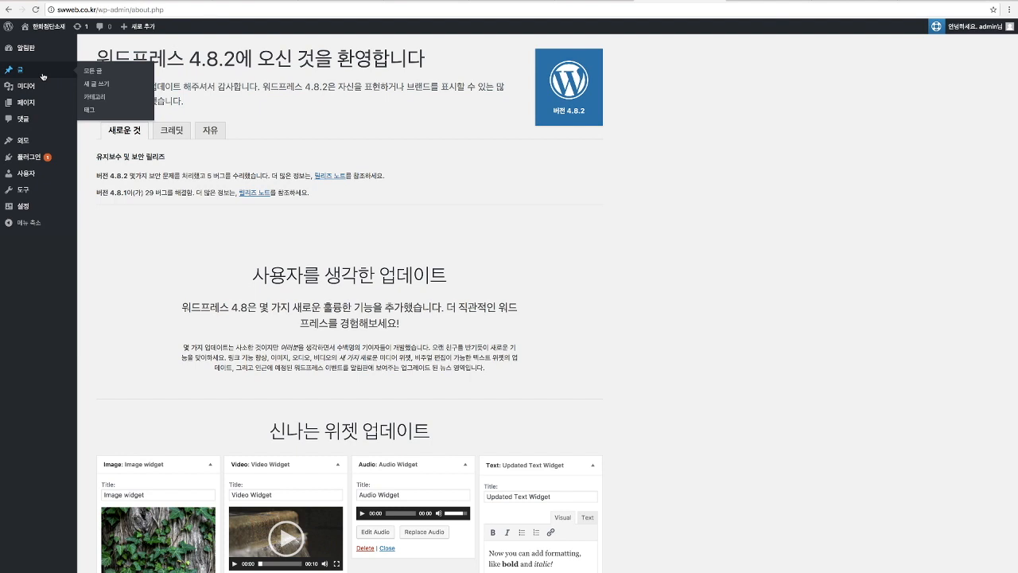
pyautogui.moveTo(36, 107)
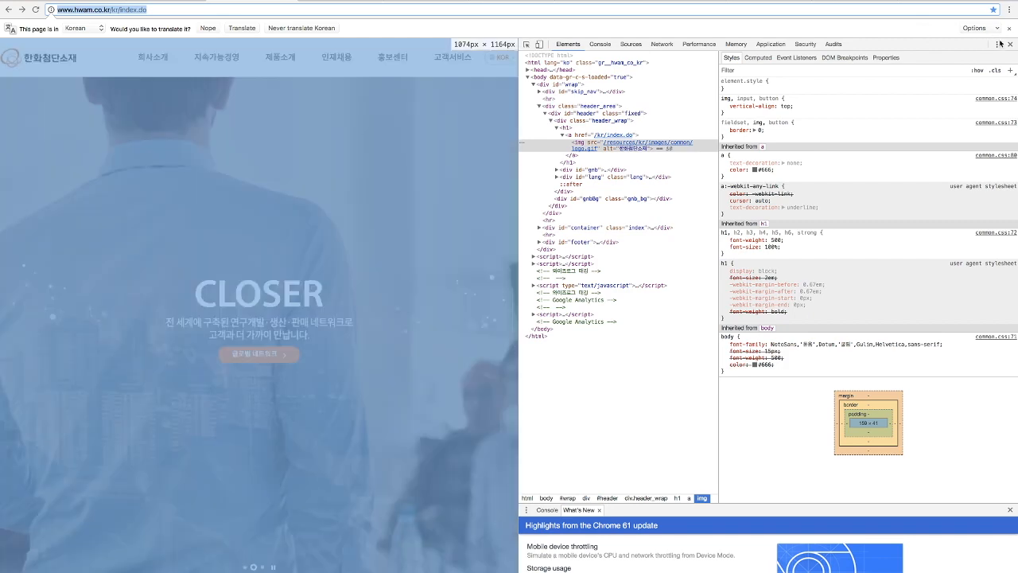
pyautogui.click(1010, 44)
pyautogui.click(1011, 28)
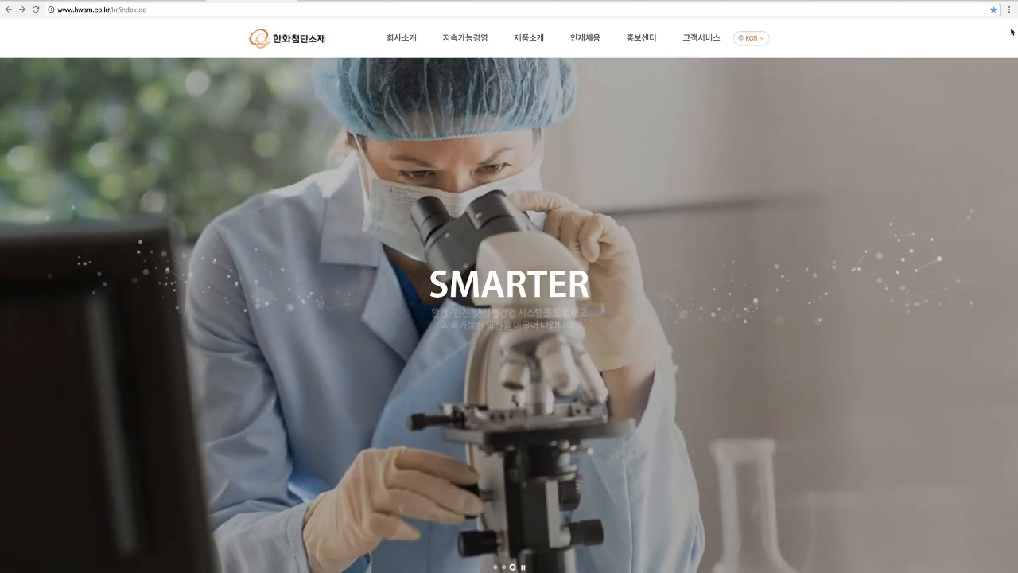
# - Examine the reference site's submenus under 회사소개, 지속가능경영, 제품소개 and 인재채용
pyautogui.moveTo(390, 36)
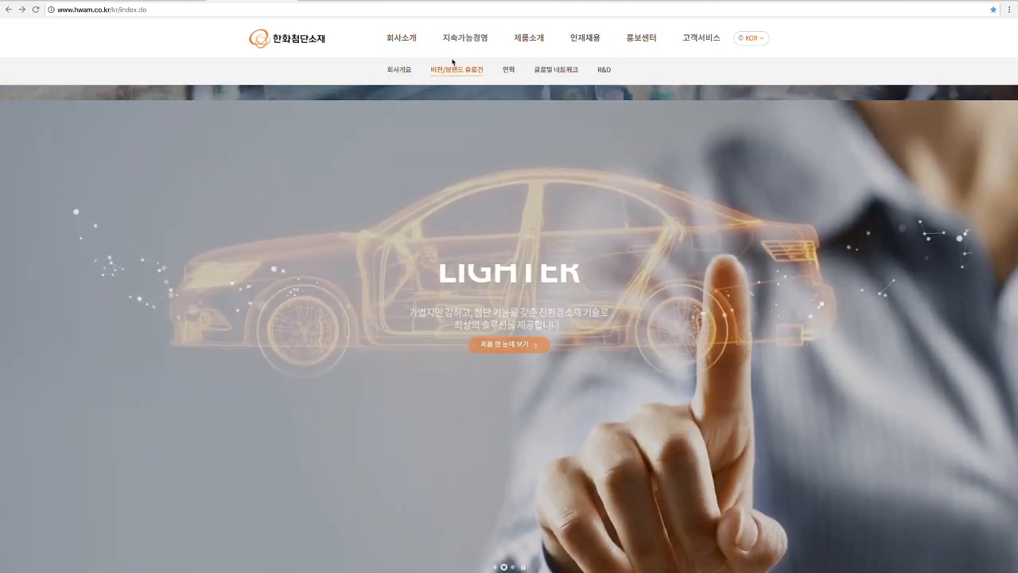
pyautogui.moveTo(468, 45)
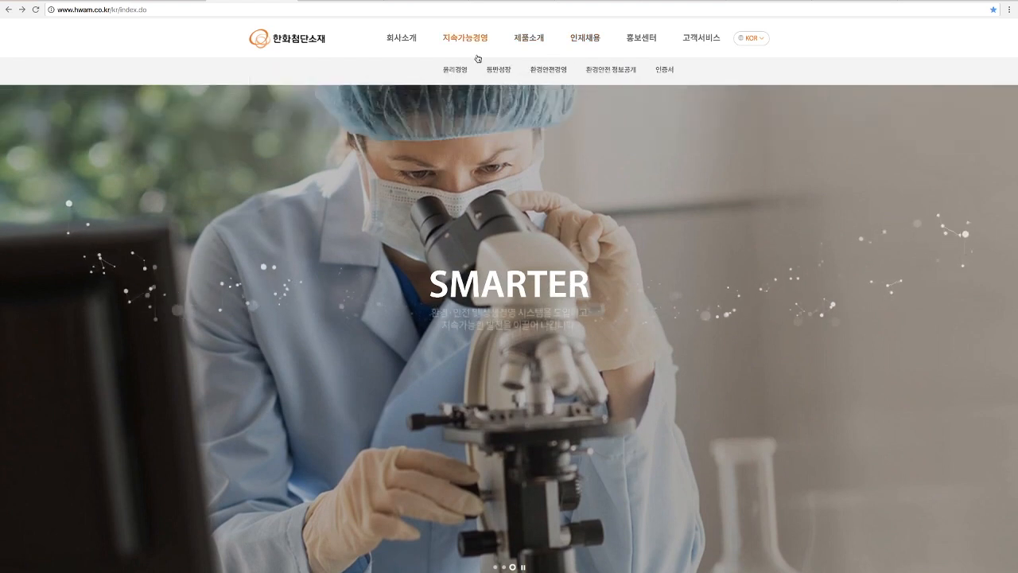
pyautogui.moveTo(529, 44)
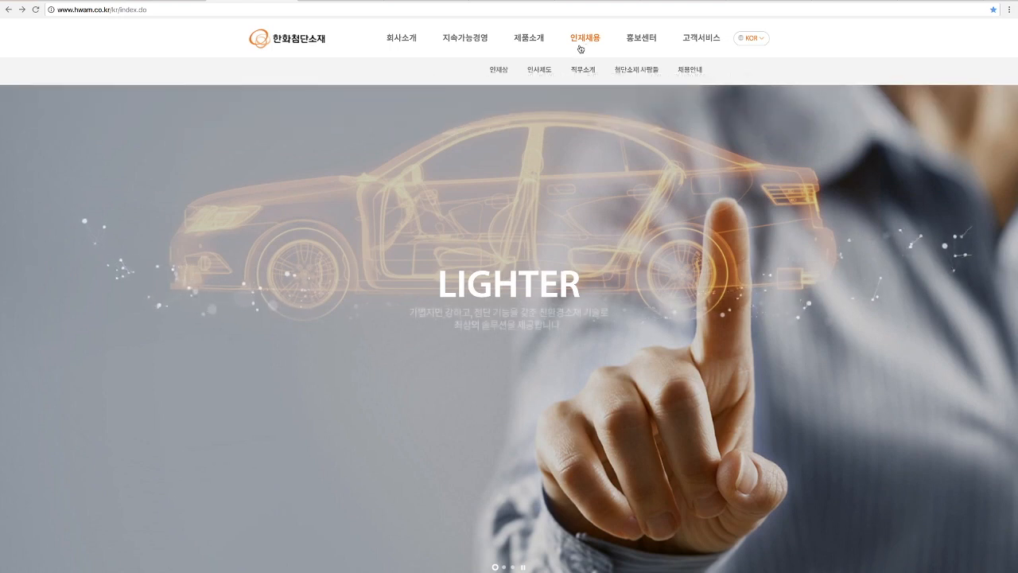
pyautogui.moveTo(586, 44)
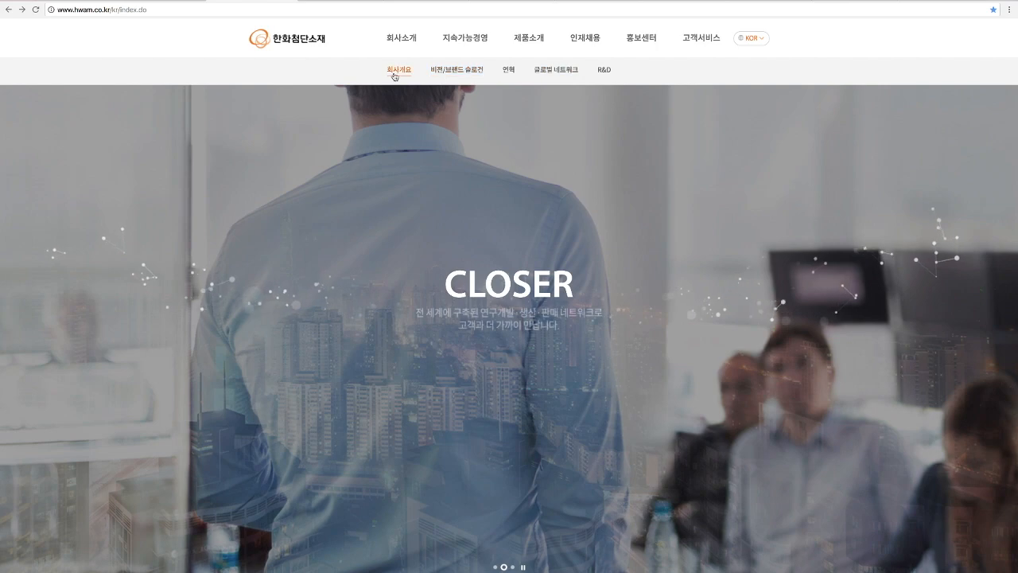
# - Open the 회사개요 page under 회사소개 and review its content down to the footer and back up
pyautogui.click(395, 70)
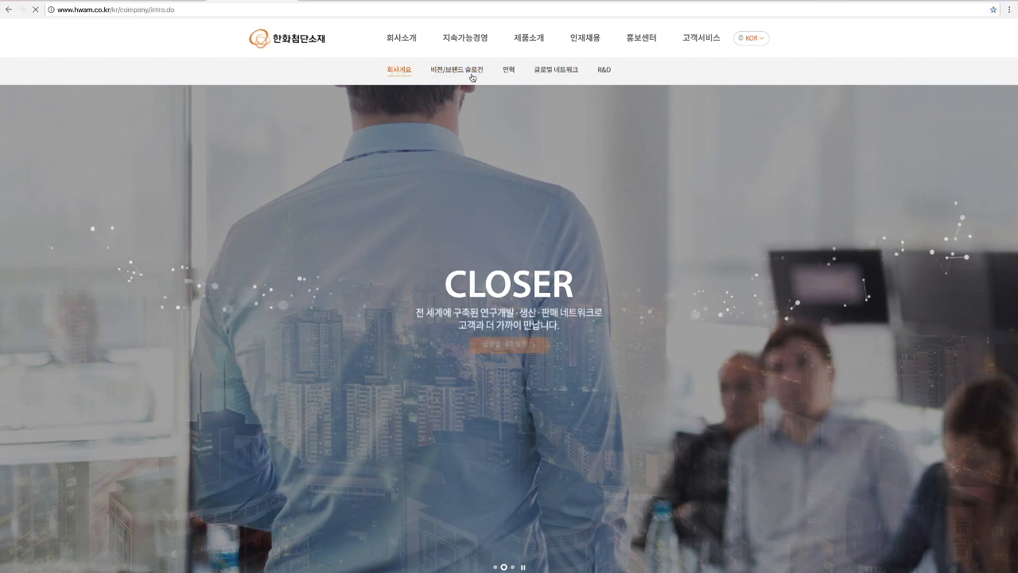
pyautogui.scroll(-8, 452, 176)
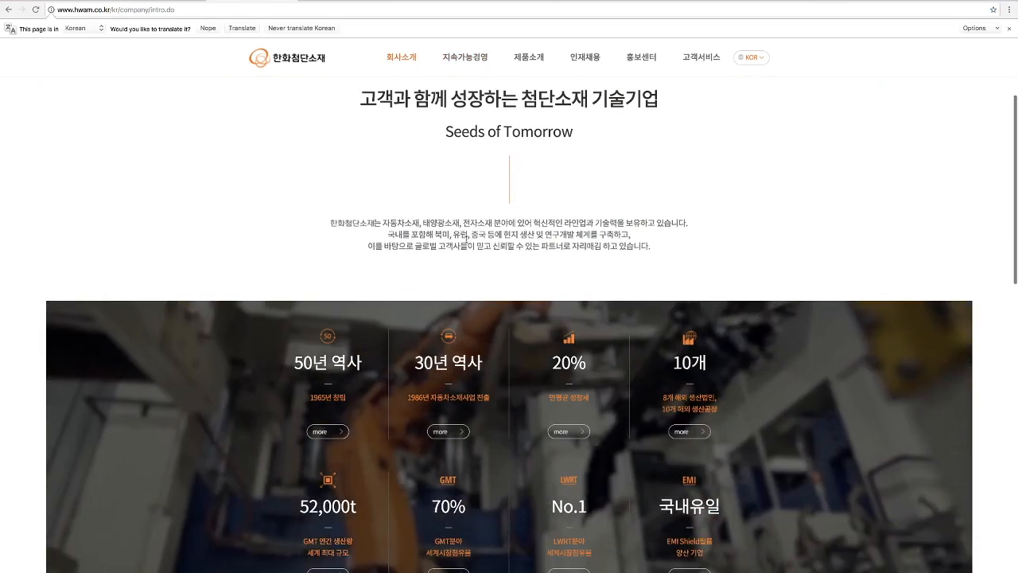
pyautogui.scroll(-5, 452, 176)
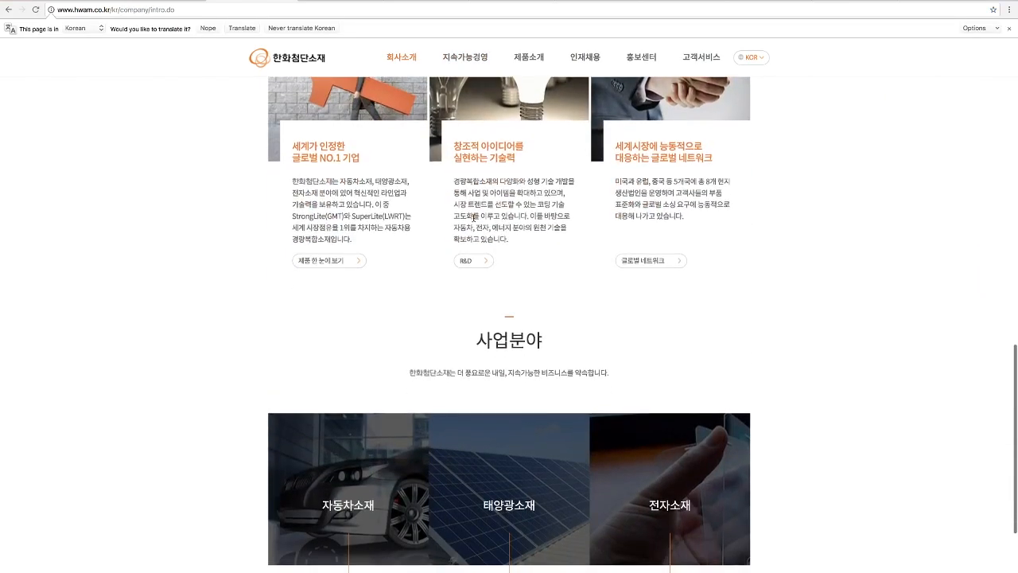
pyautogui.scroll(-3, 515, 438)
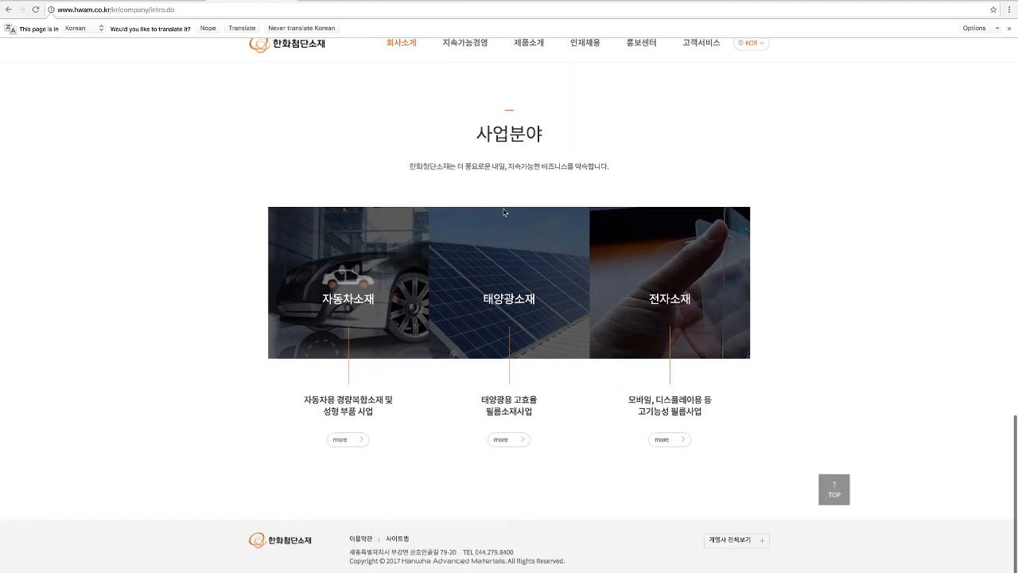
pyautogui.scroll(7, 449, 170)
pyautogui.scroll(5, 449, 170)
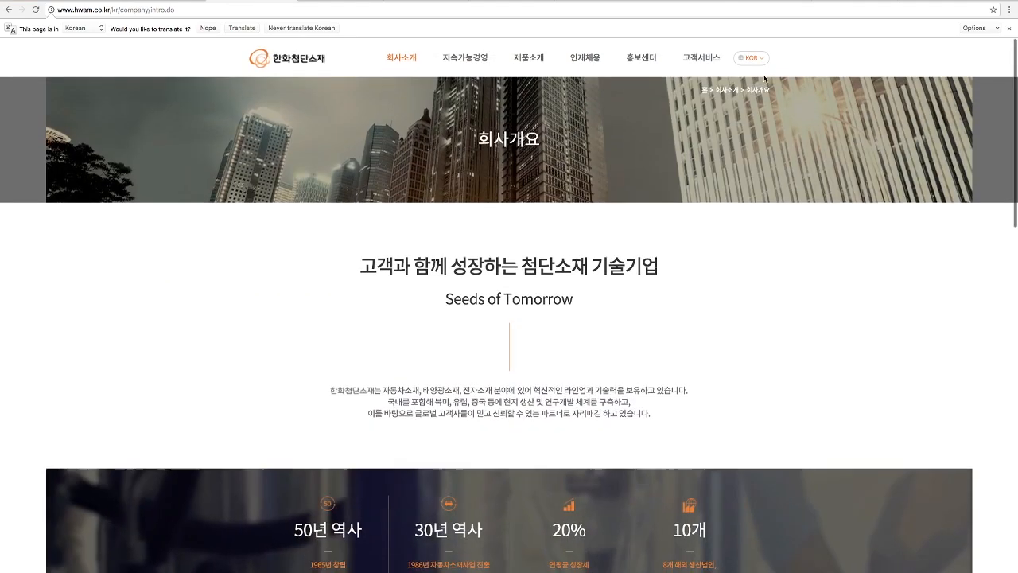
# - Return to the WordPress admin's about page and check the options for adding posts and pages
pyautogui.moveTo(645, 43)
pyautogui.click(580, 1)
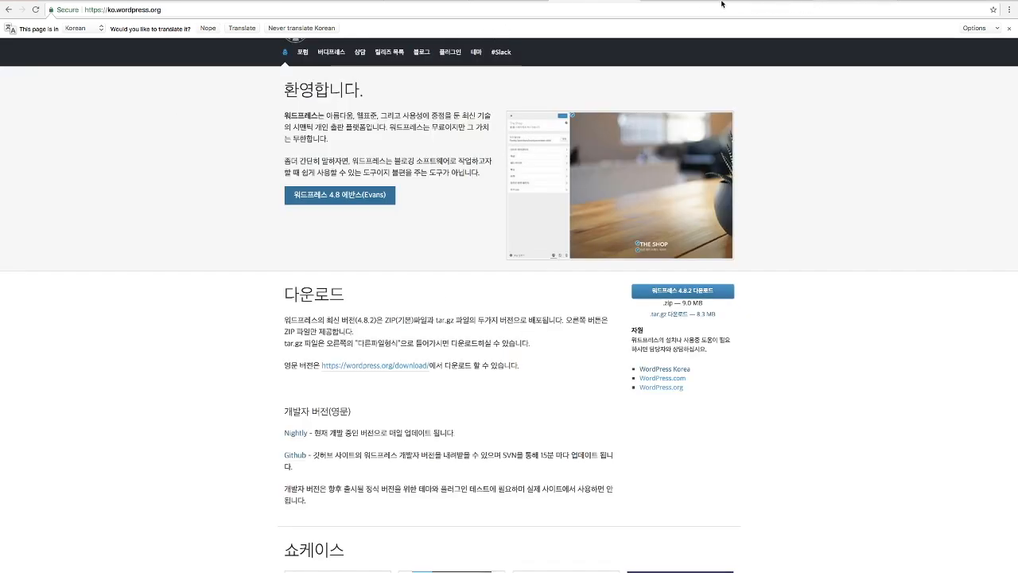
pyautogui.click(669, 1)
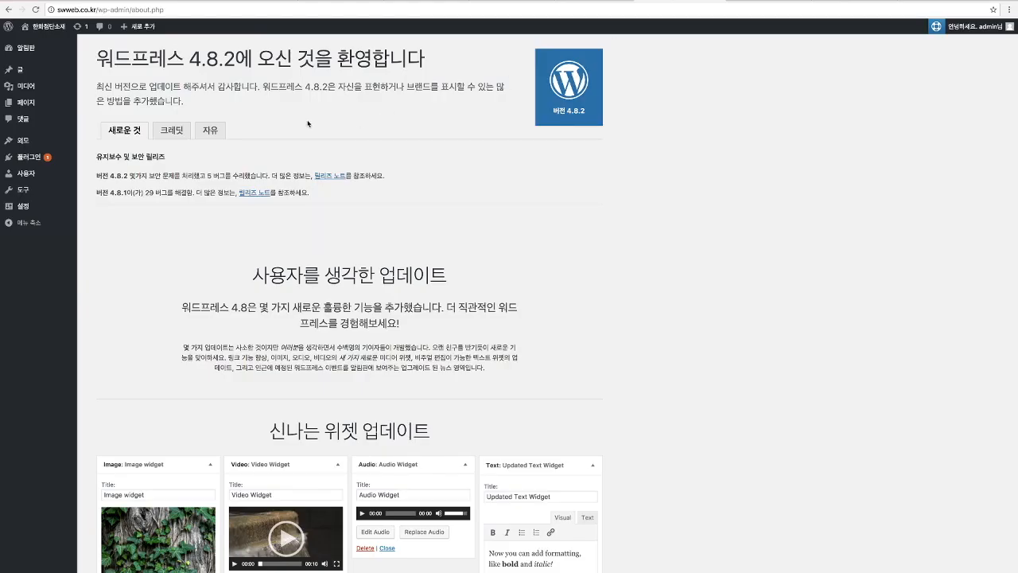
pyautogui.moveTo(64, 74)
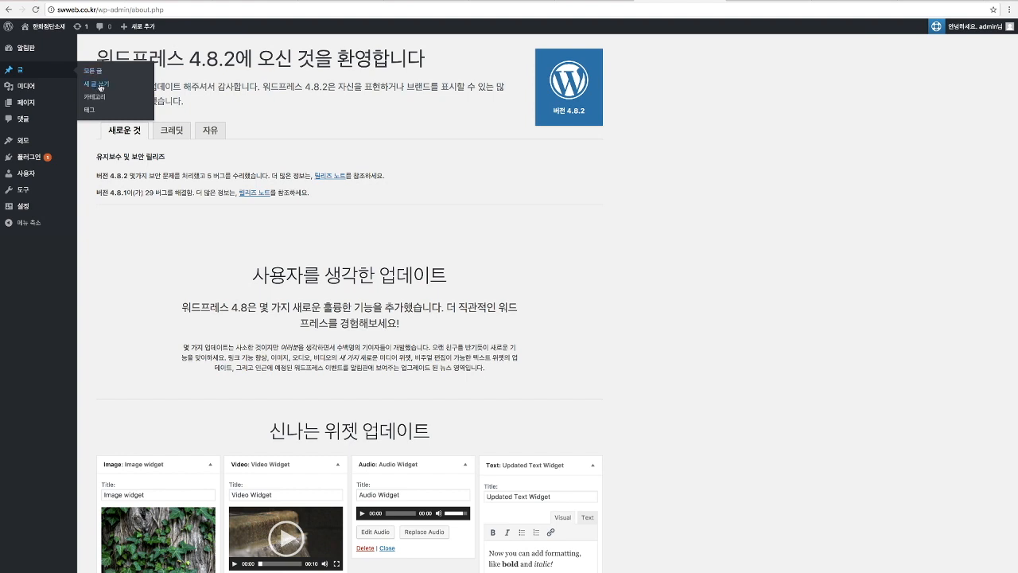
pyautogui.moveTo(44, 104)
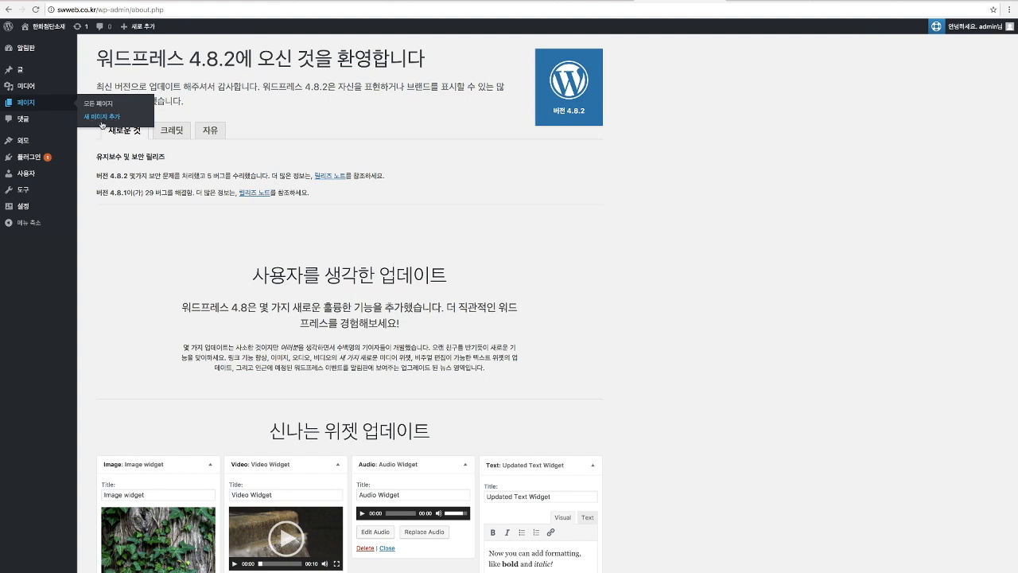
# - Go back to the hwam.co.kr site, view the 뉴스 list under 홍보센터, and open the '신입사원 해외연수 2기 졸업식' 행사 진행 article
pyautogui.click(249, 1)
pyautogui.moveTo(639, 63)
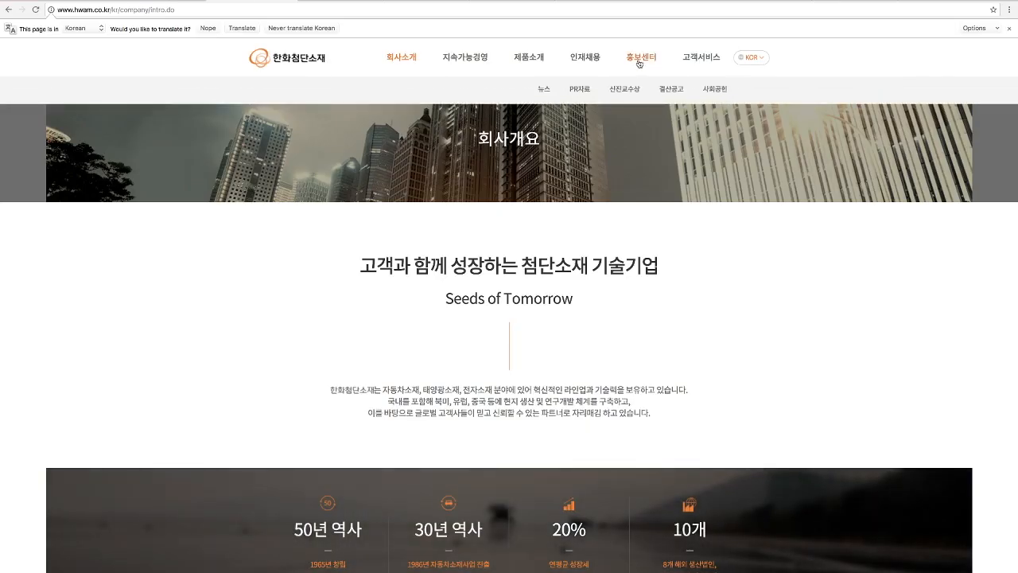
pyautogui.click(544, 89)
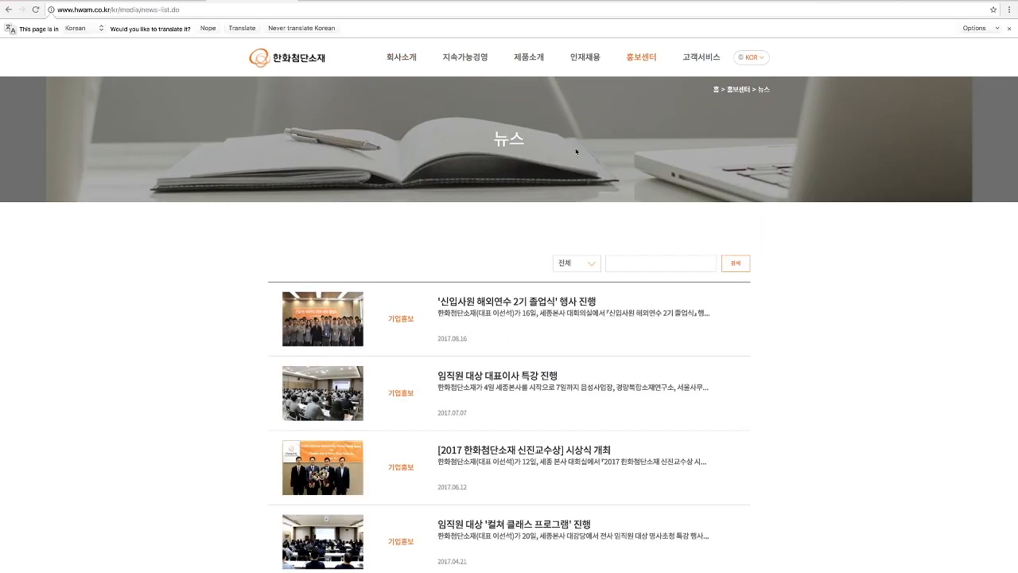
pyautogui.scroll(-3, 491, 324)
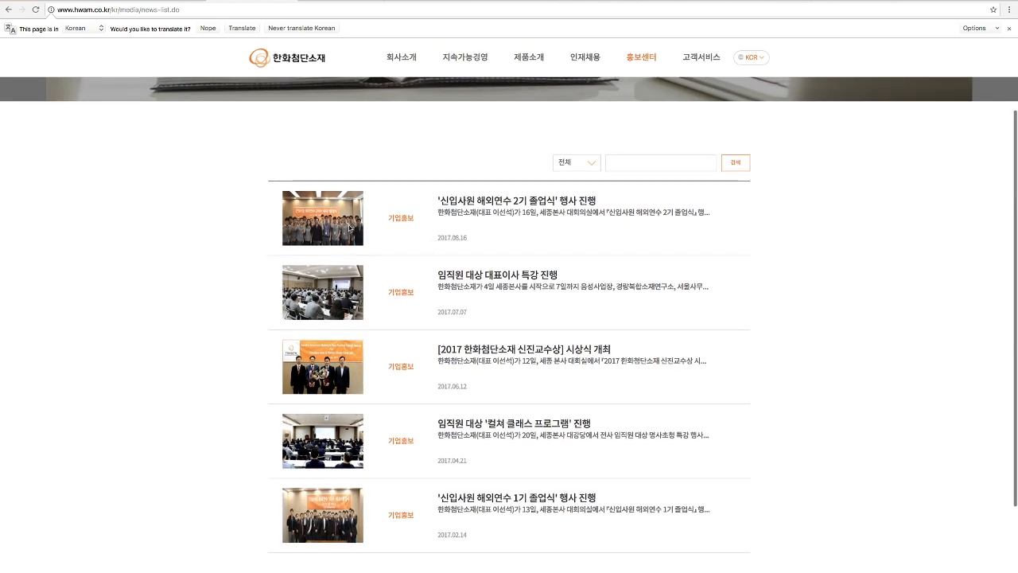
pyautogui.click(503, 213)
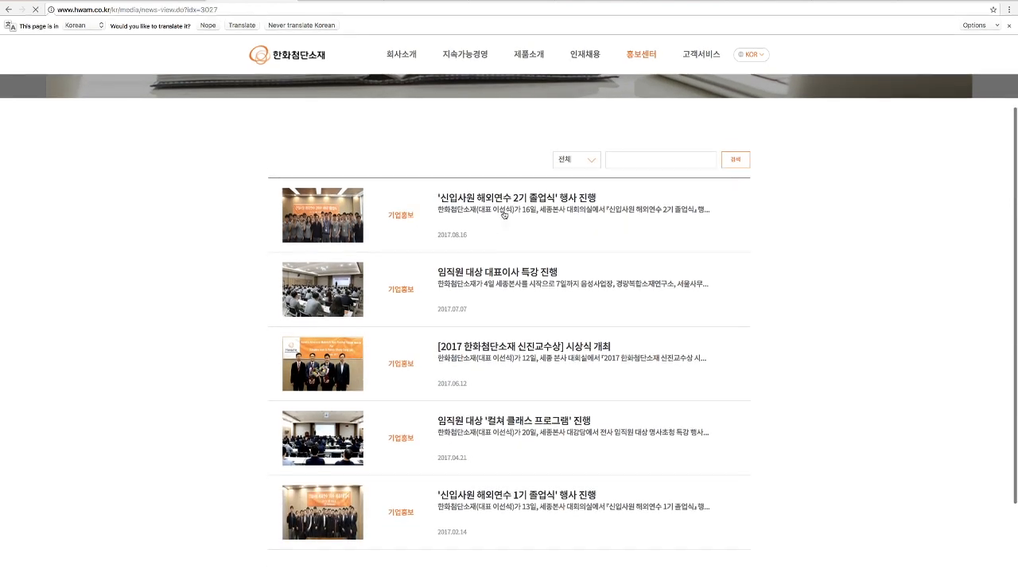
# - Review the news article's body text, photo and closing navigation, and return to its beginning
pyautogui.scroll(-4, 503, 215)
pyautogui.scroll(-5, 483, 231)
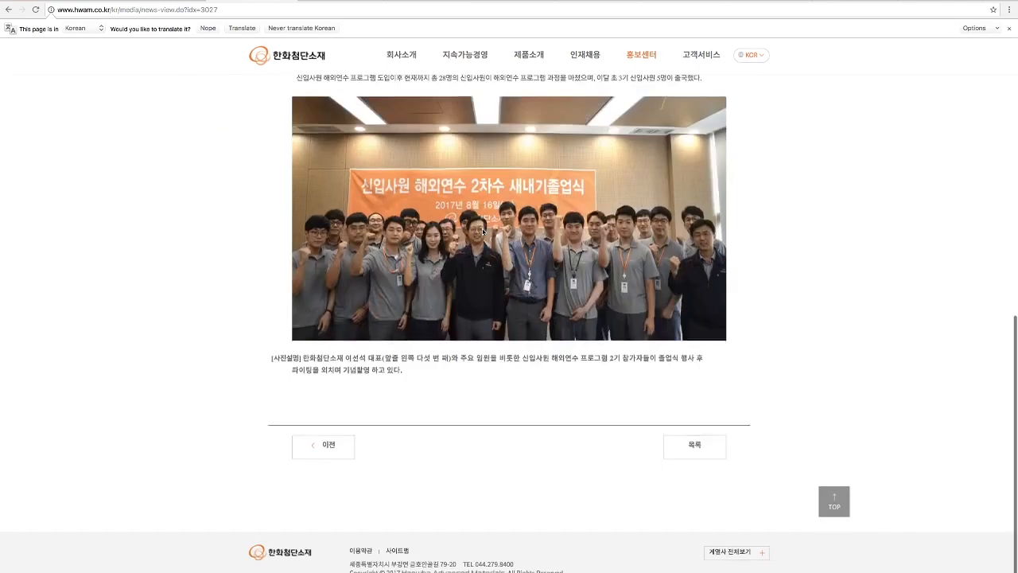
pyautogui.scroll(2, 403, 249)
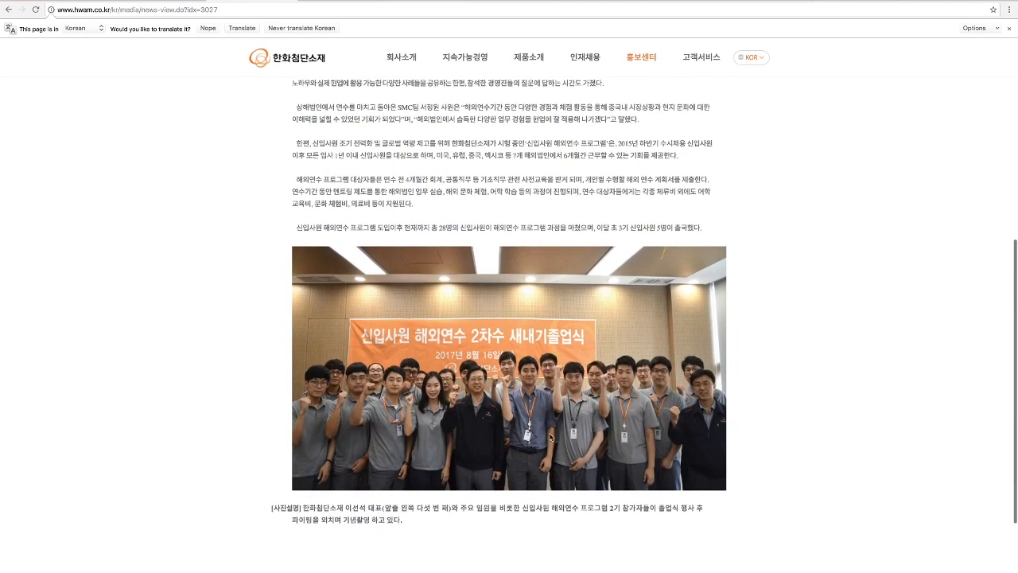
pyautogui.scroll(-2, 497, 227)
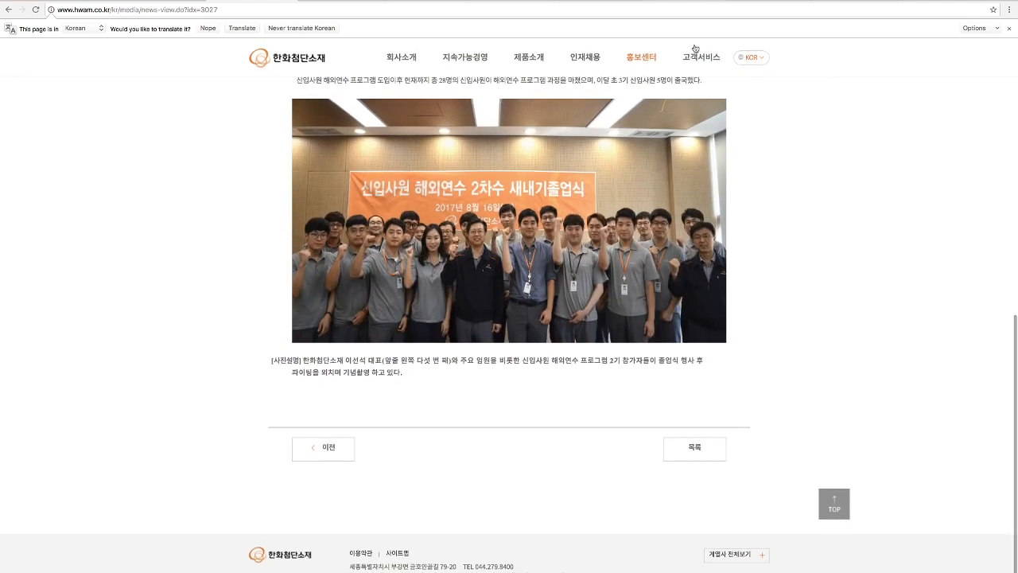
pyautogui.scroll(8, 700, 33)
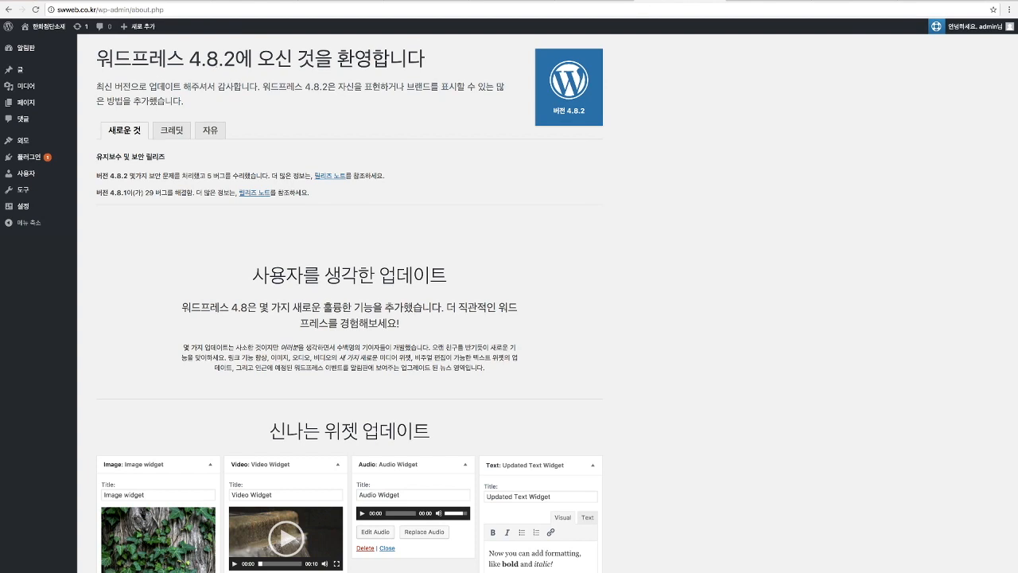
# - Revisit the admin's post options and compare them with the submenus from 회사소개 to 홍보센터 on the reference site's home page
pyautogui.moveTo(28, 74)
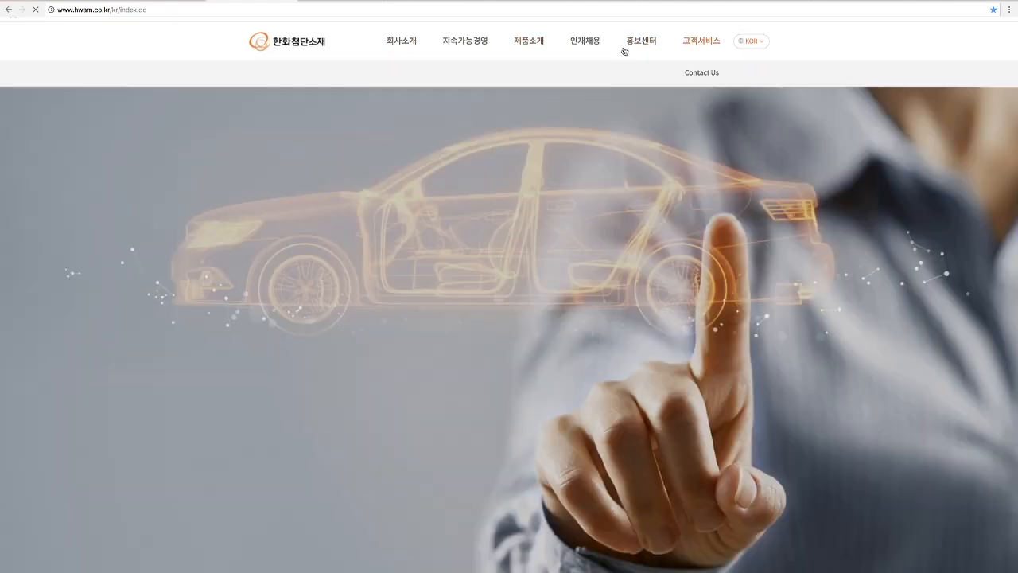
pyautogui.moveTo(520, 59)
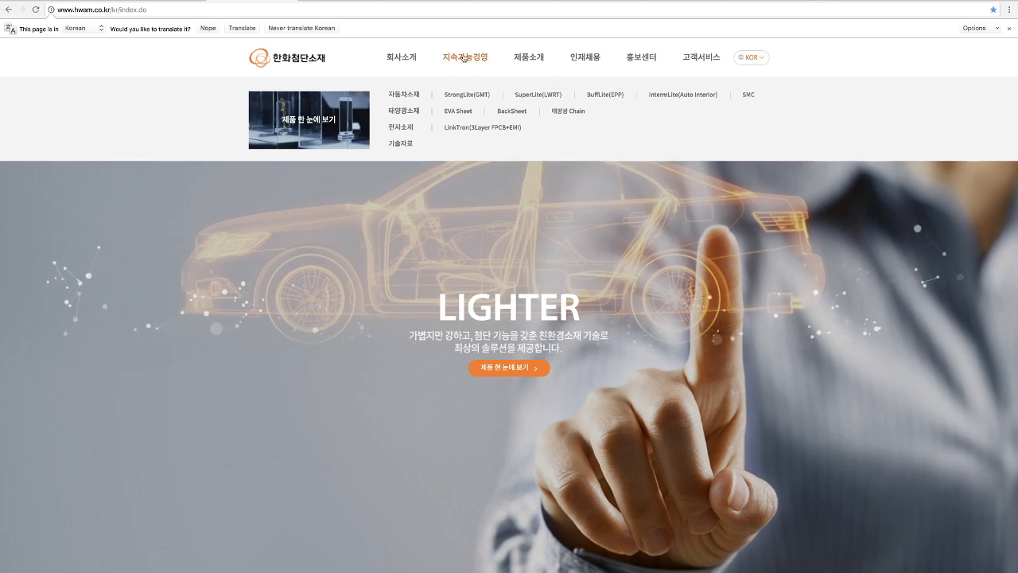
pyautogui.moveTo(464, 58)
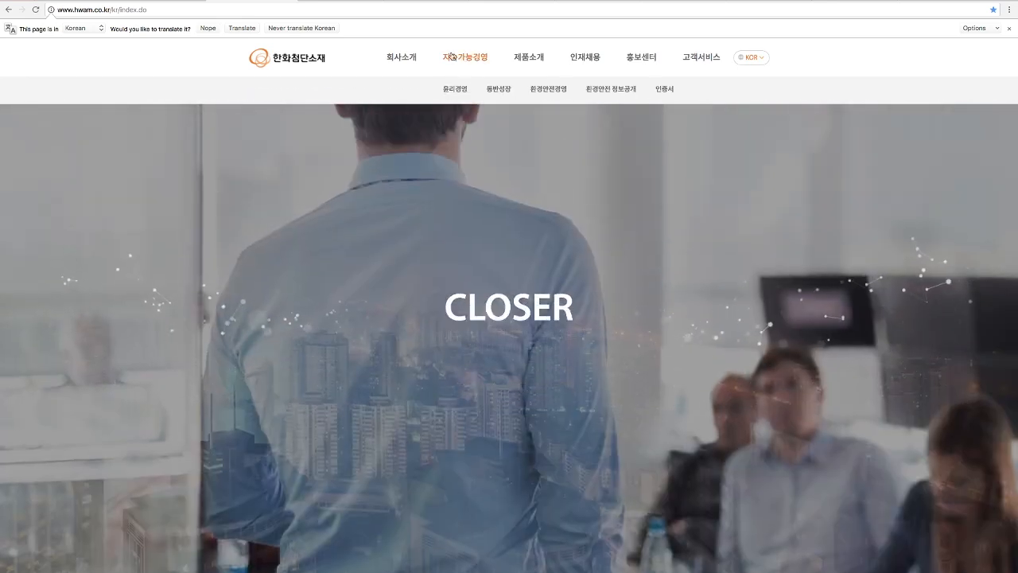
pyautogui.moveTo(409, 57)
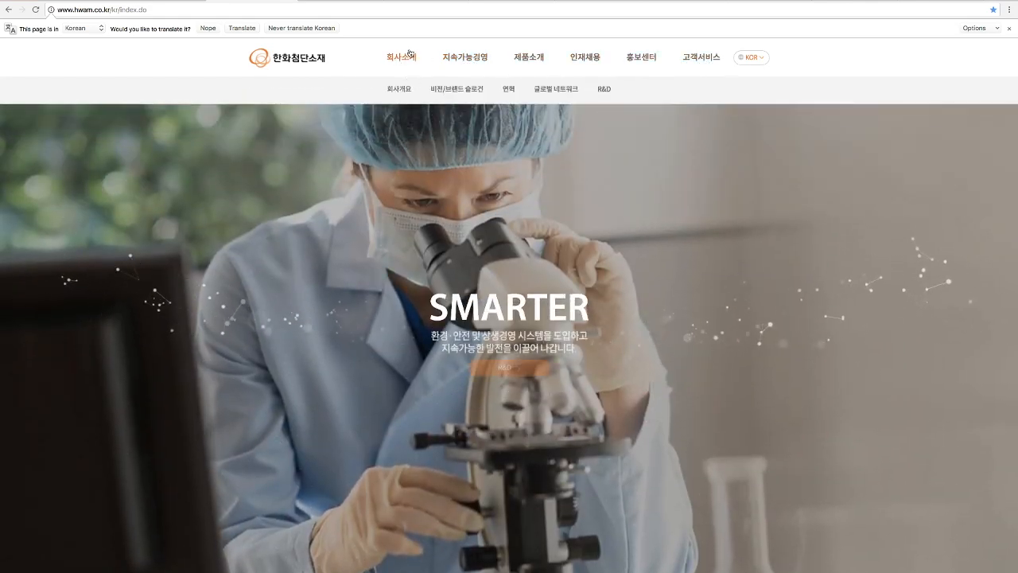
pyautogui.moveTo(523, 61)
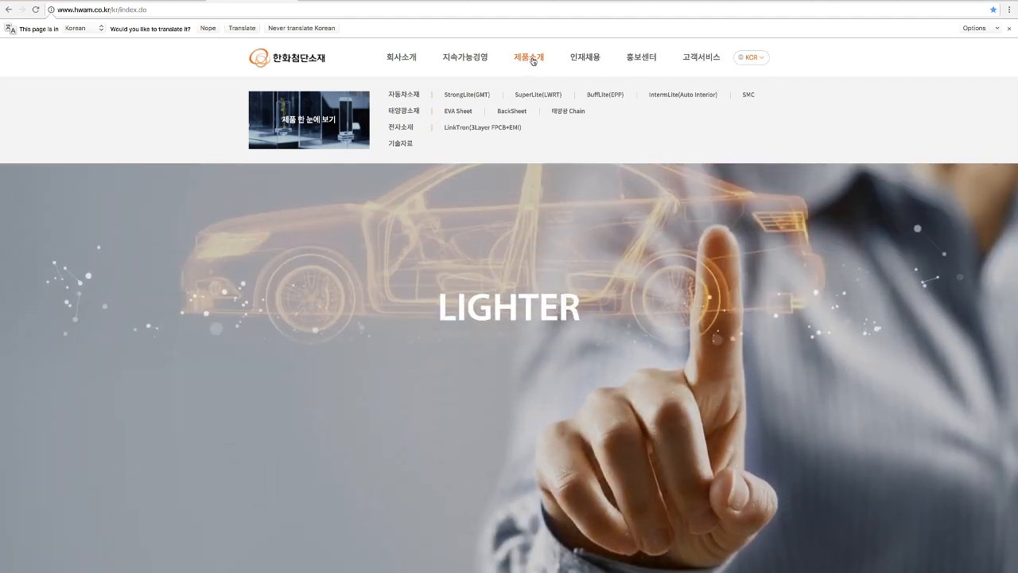
pyautogui.moveTo(593, 59)
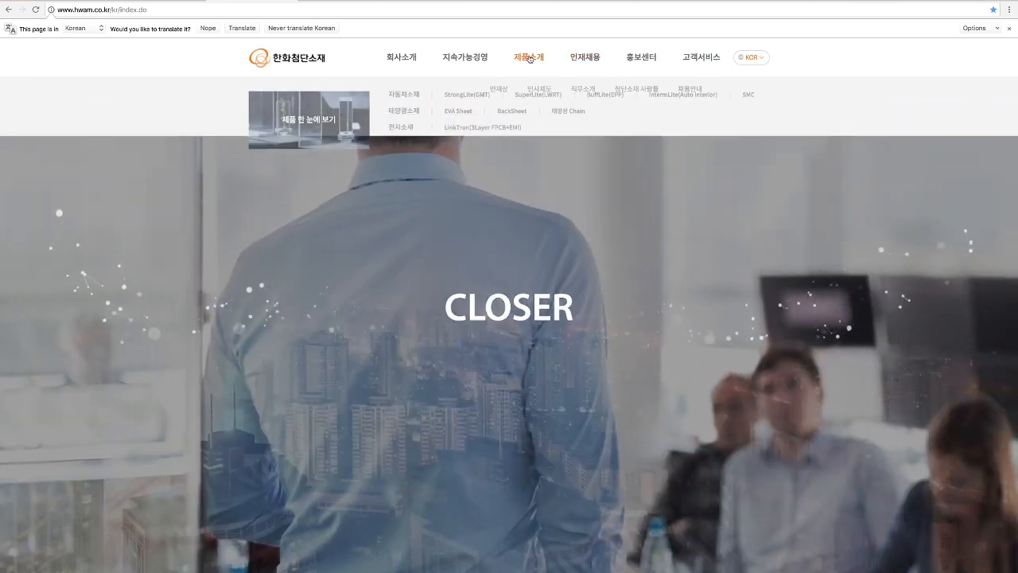
pyautogui.moveTo(643, 62)
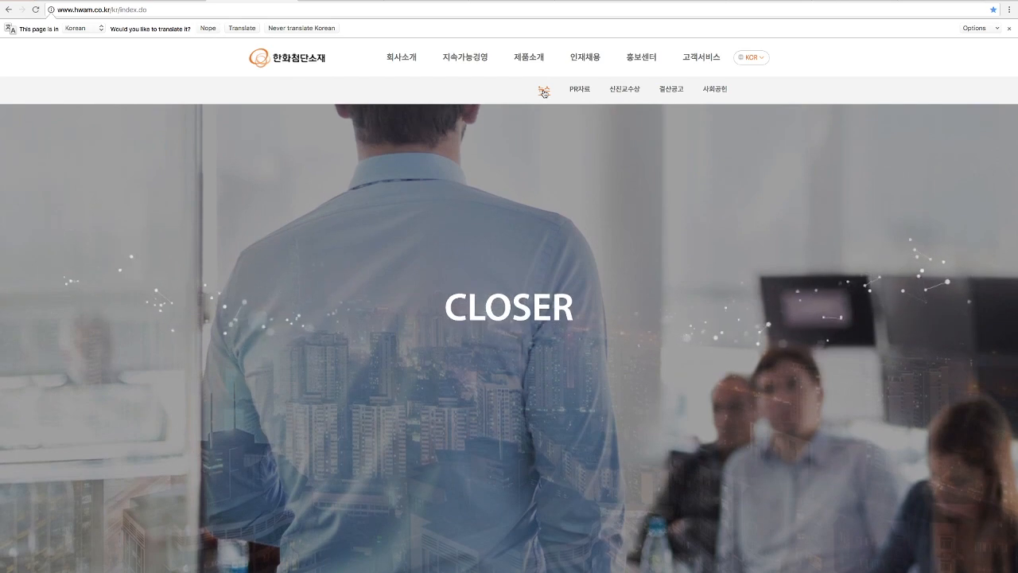
# - Open the Contact Us page under 고객서비스 and look through its list of contact cards
pyautogui.moveTo(696, 64)
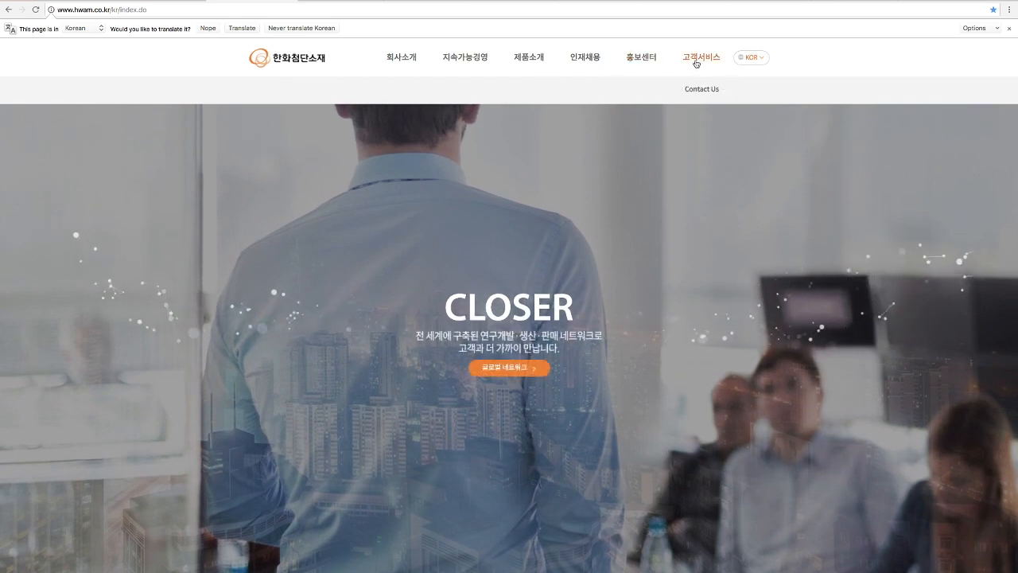
pyautogui.click(705, 90)
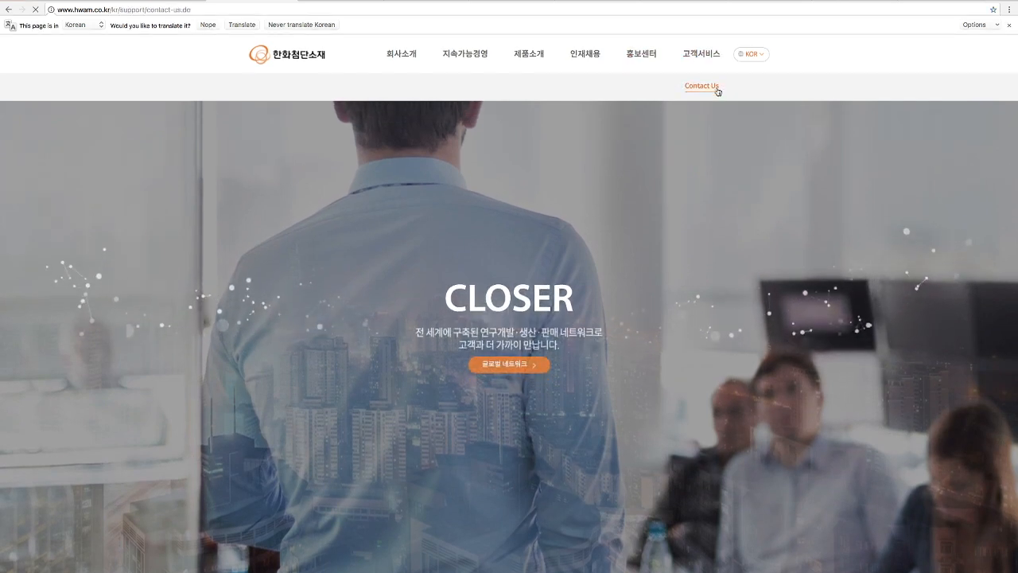
pyautogui.scroll(-3, 716, 88)
pyautogui.scroll(-10, 717, 91)
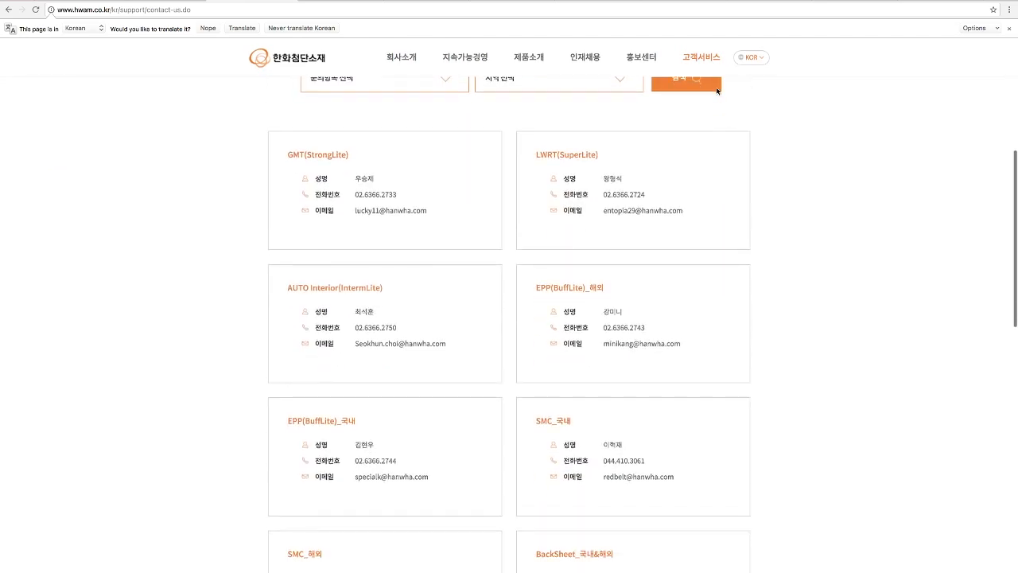
pyautogui.scroll(15, 717, 91)
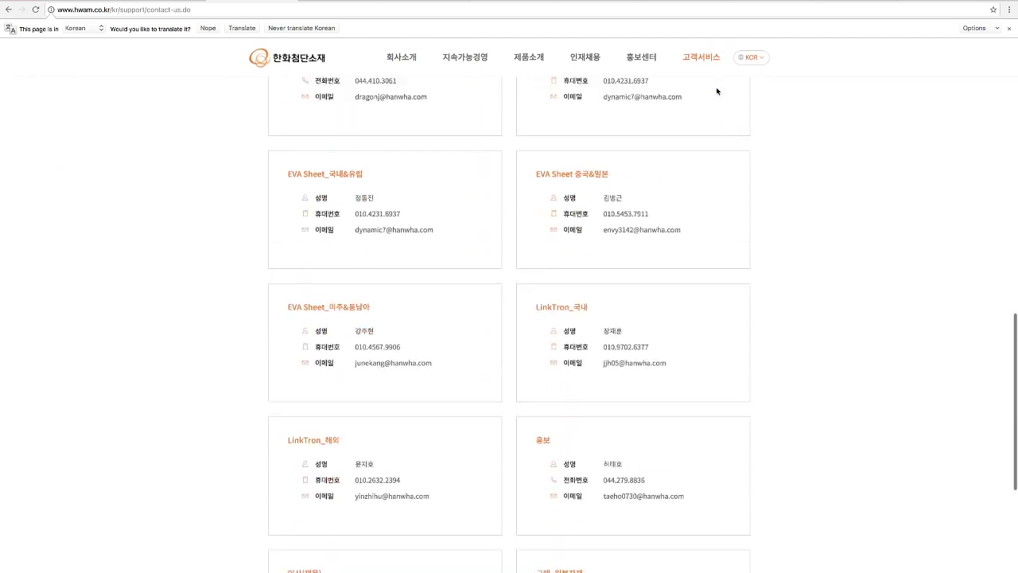
# - Look over the Contact Us page again and check the submenus under 회사소개 and 제품소개
pyautogui.scroll(2, 717, 90)
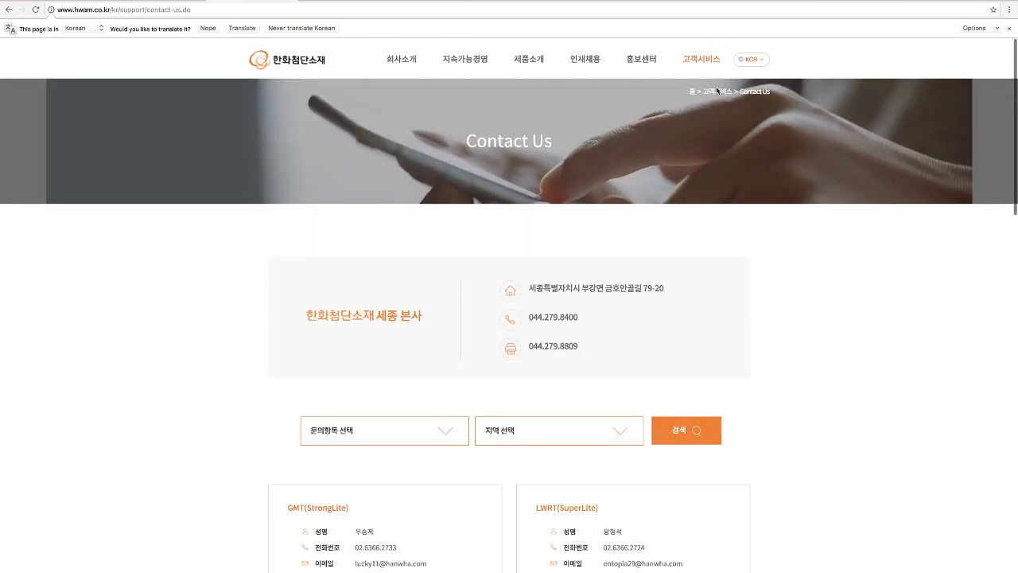
pyautogui.scroll(-4, 716, 91)
pyautogui.scroll(-1, 716, 90)
pyautogui.scroll(4, 716, 91)
pyautogui.moveTo(697, 66)
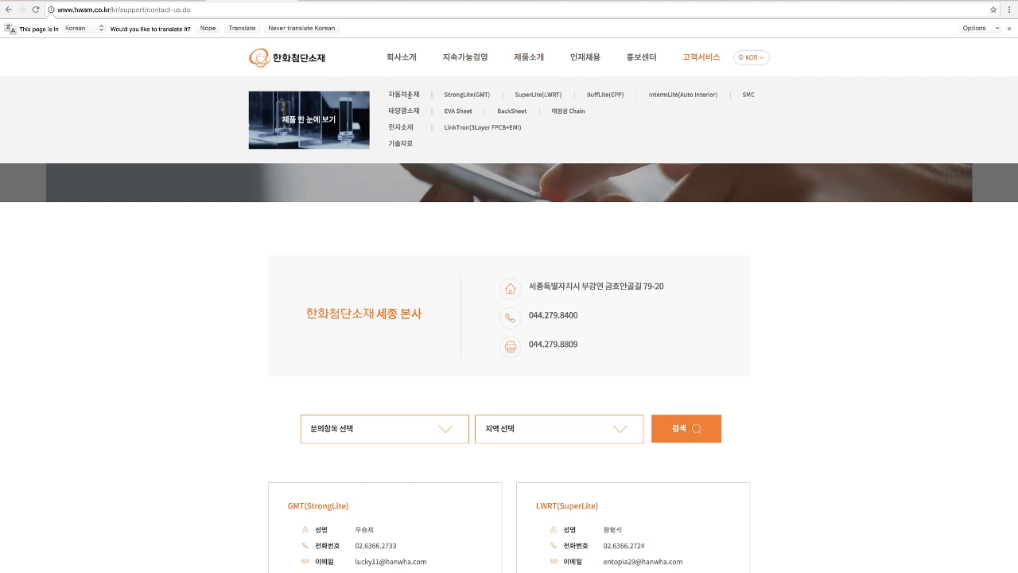
pyautogui.moveTo(408, 61)
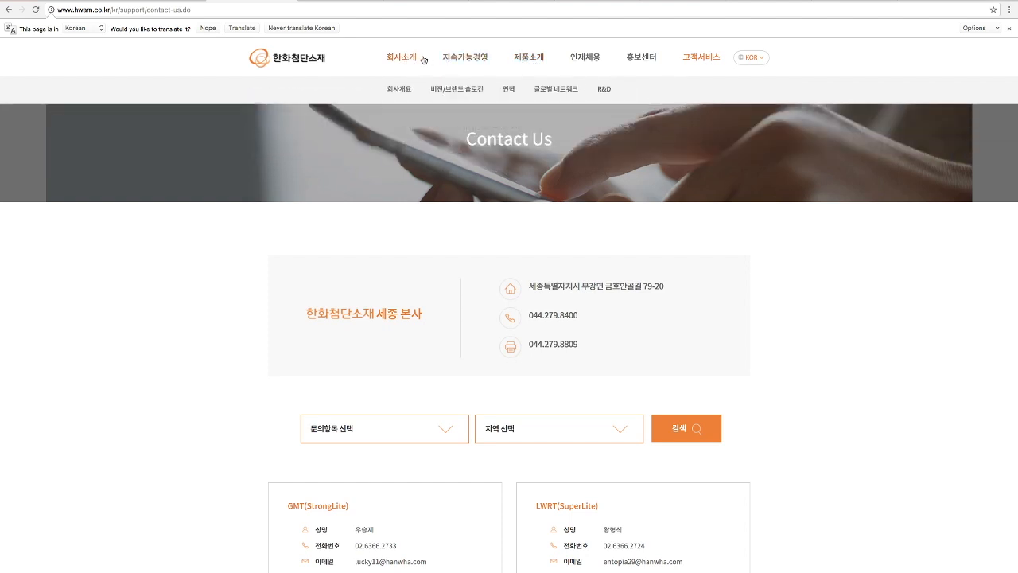
pyautogui.moveTo(475, 60)
# - Open the 회사개요 page under 회사소개 and skim its introduction
pyautogui.click(407, 60)
pyautogui.moveTo(407, 60)
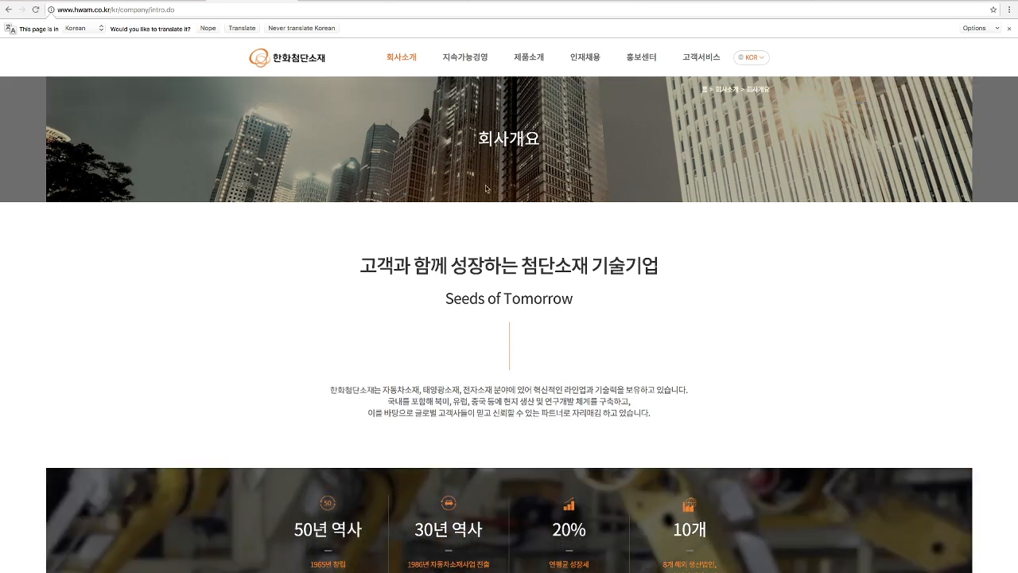
pyautogui.scroll(-2, 563, 215)
pyautogui.scroll(2, 562, 211)
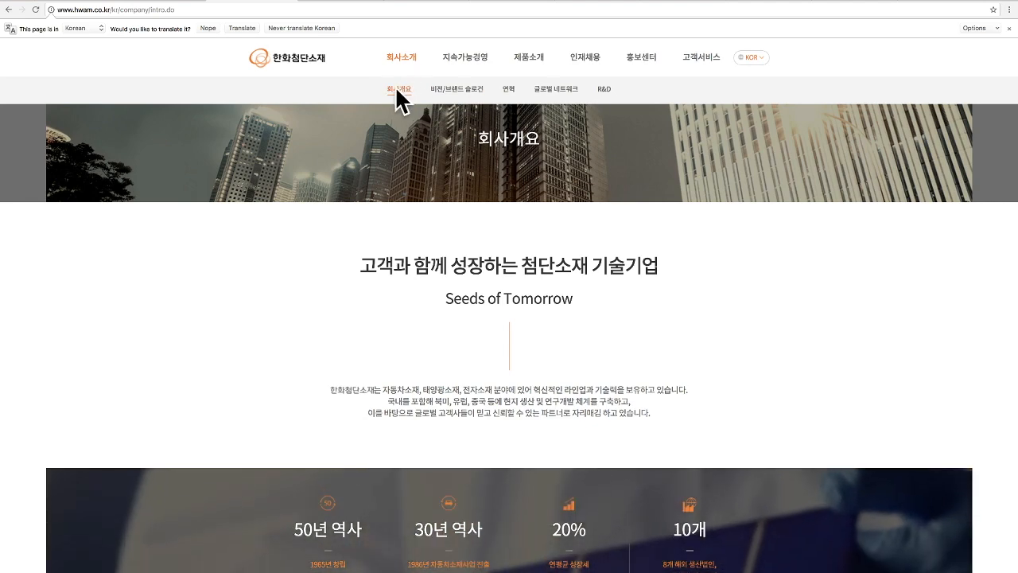
# - Check the 비전/브랜드 슬로건 page and the 윤리경영 page under 지속가능경영 as examples of fixed-content pages
pyautogui.click(455, 89)
pyautogui.moveTo(469, 58)
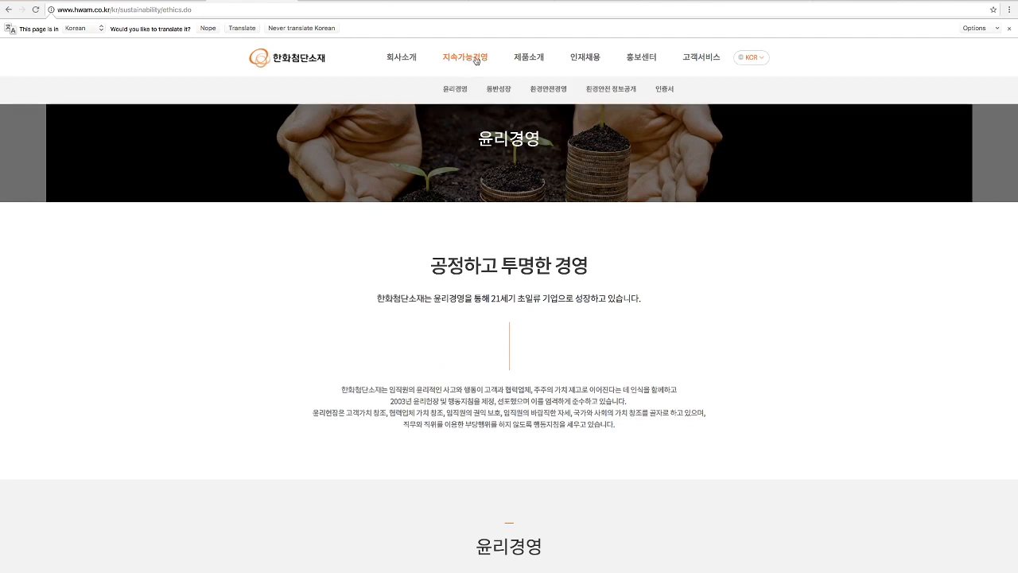
pyautogui.click(459, 58)
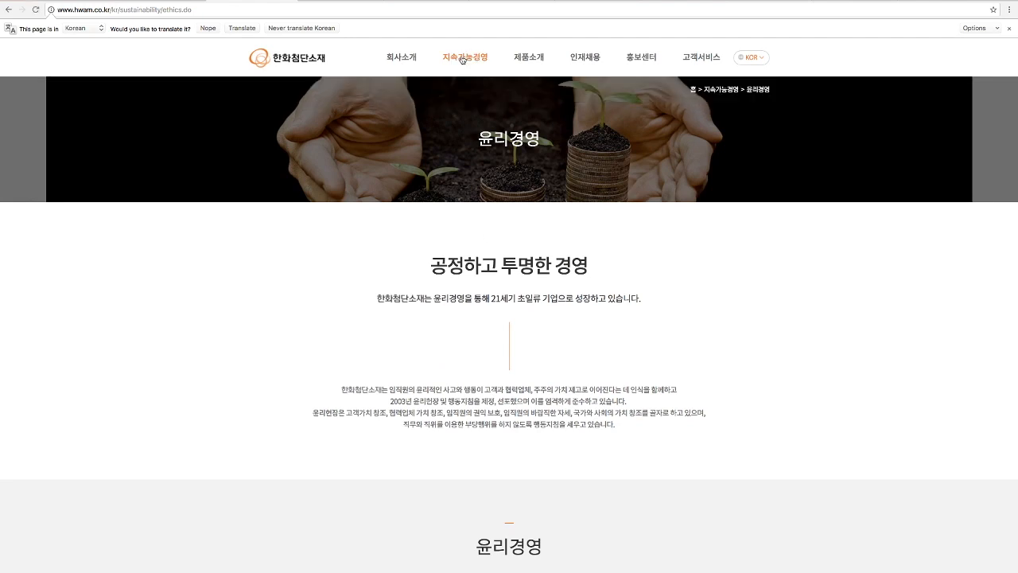
pyautogui.moveTo(462, 60)
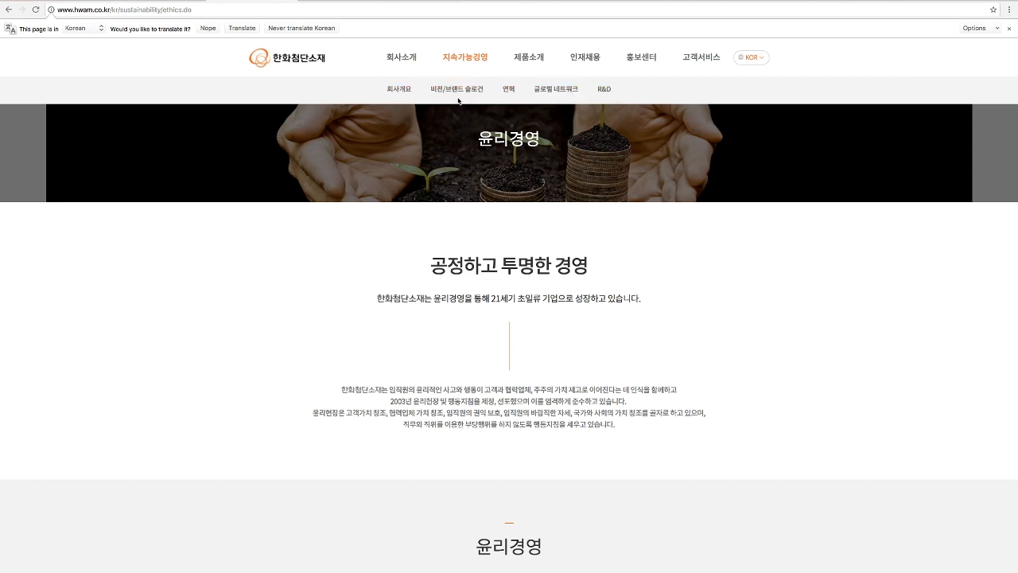
# - Open the 연혁 page under 회사소개 and look through its timeline of company history
pyautogui.click(508, 90)
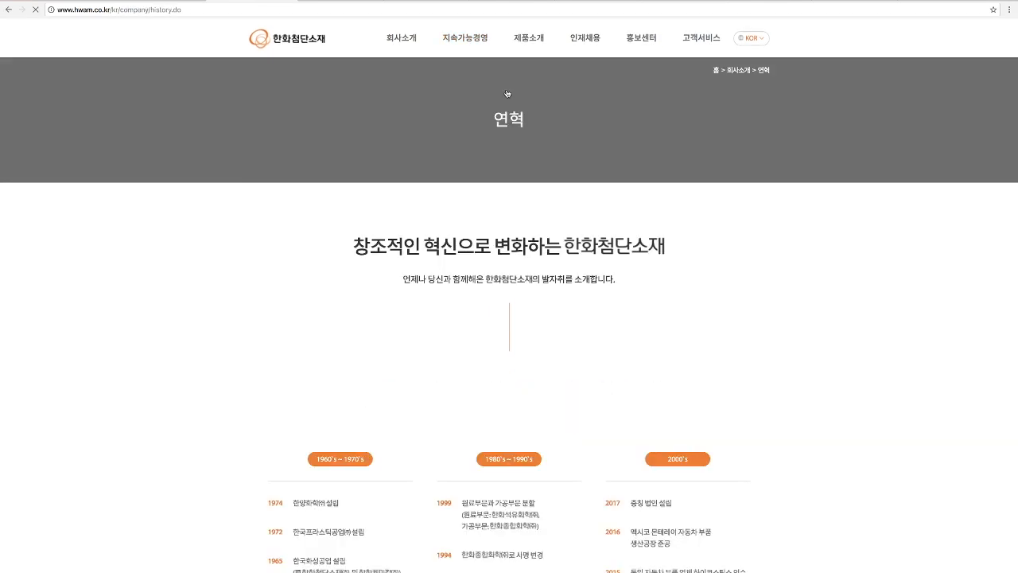
pyautogui.scroll(-2, 496, 122)
pyautogui.scroll(2, 496, 122)
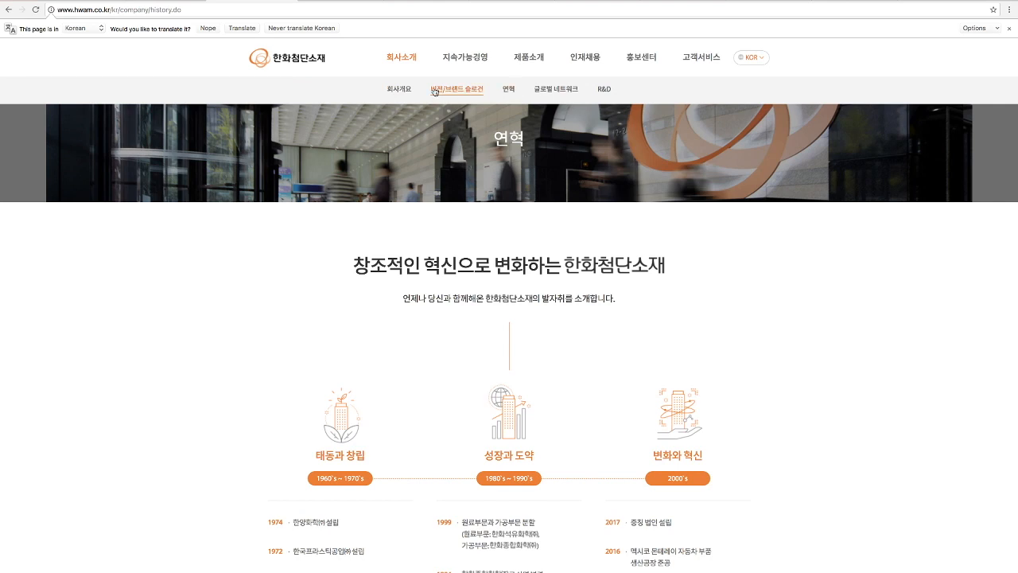
pyautogui.click(512, 90)
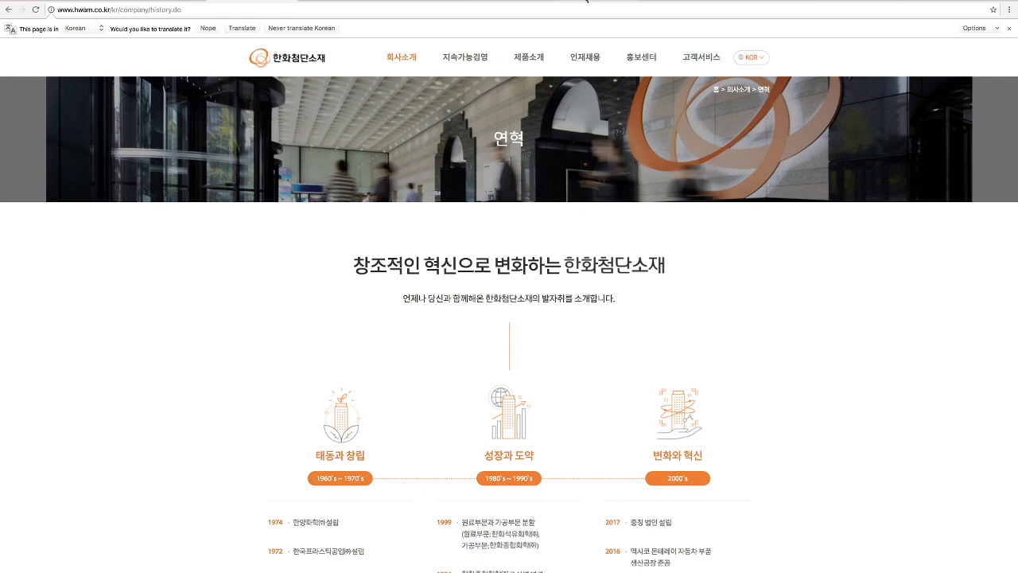
# - Switch to the WordPress admin of swweb.co.kr and open its page (페이지) management
pyautogui.click(590, 1)
pyautogui.click(784, 2)
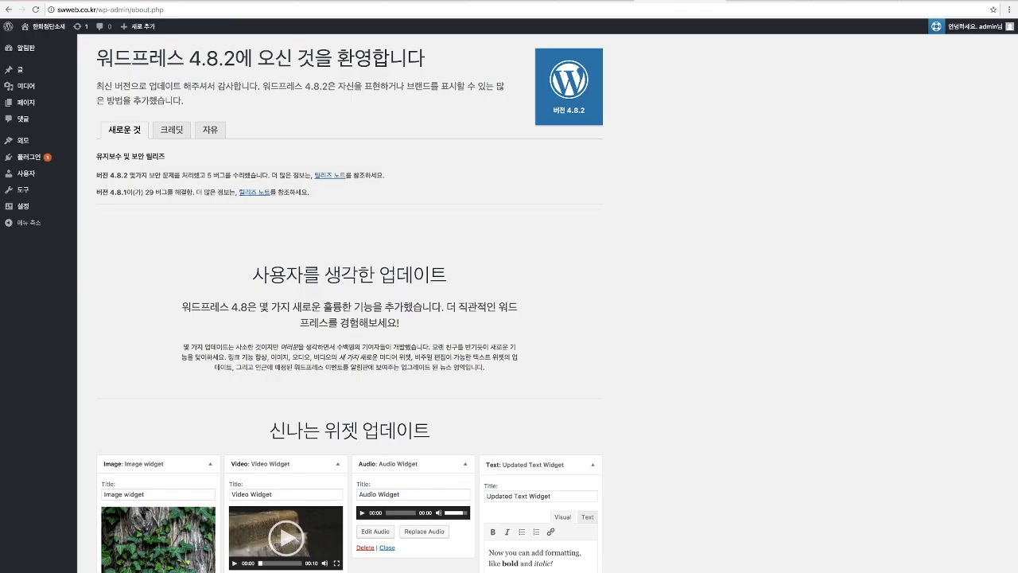
pyautogui.moveTo(37, 104)
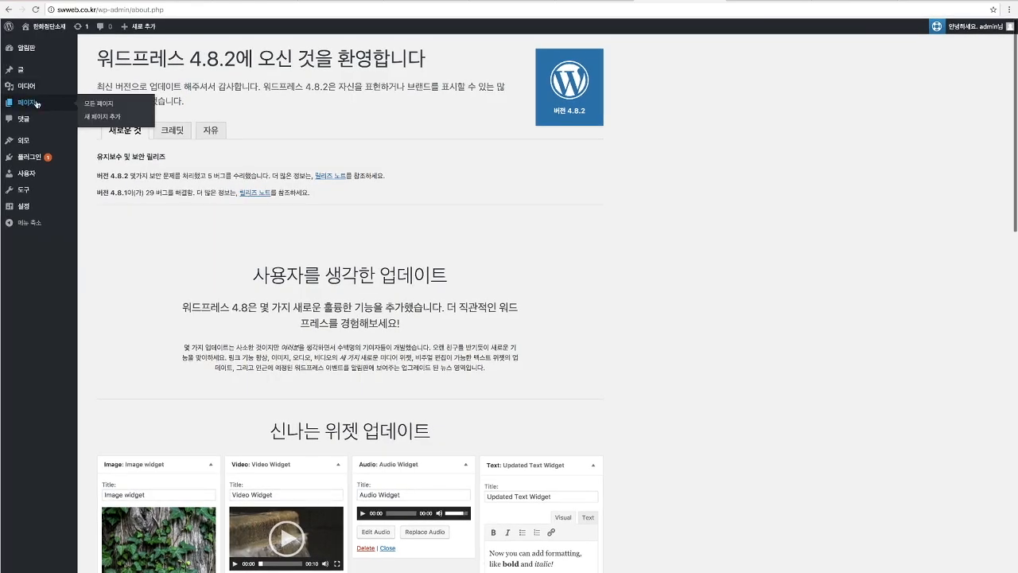
pyautogui.click(28, 103)
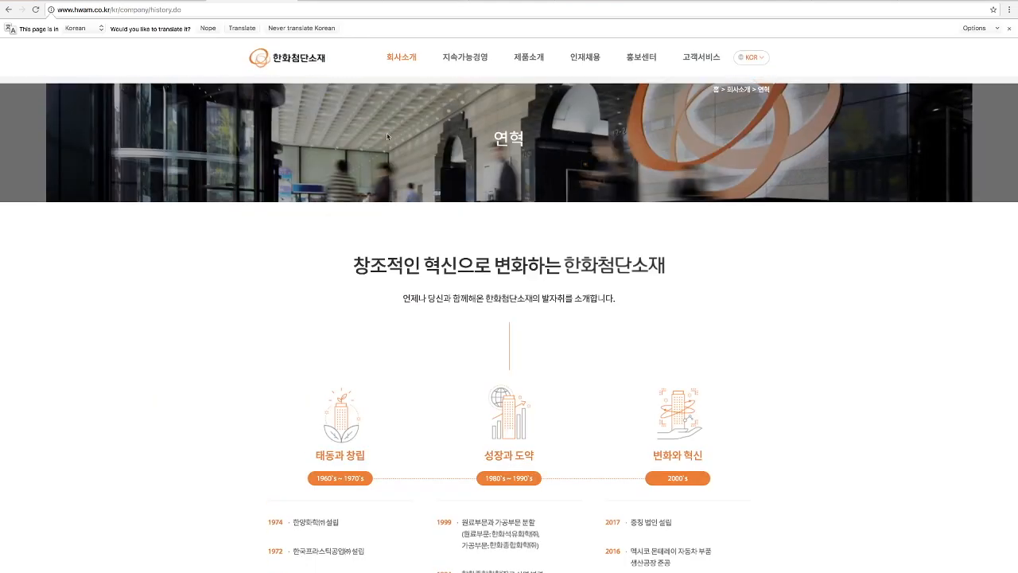
# - Return to hwam.co.kr and compare the banner titles of the 연혁 and 회사개요 pages
pyautogui.moveTo(505, 138); pyautogui.dragTo(487, 144)
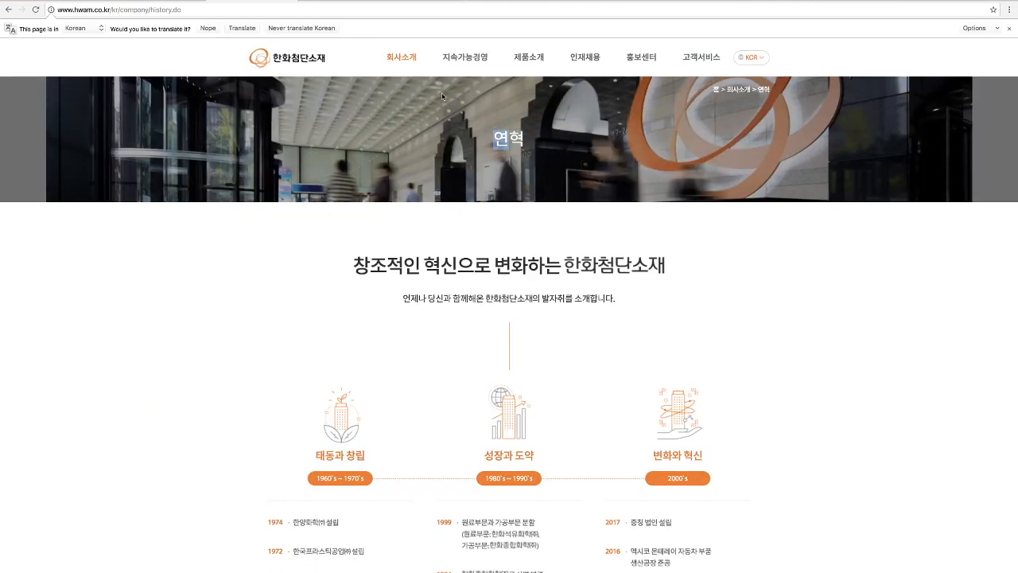
pyautogui.moveTo(390, 56)
pyautogui.click(396, 94)
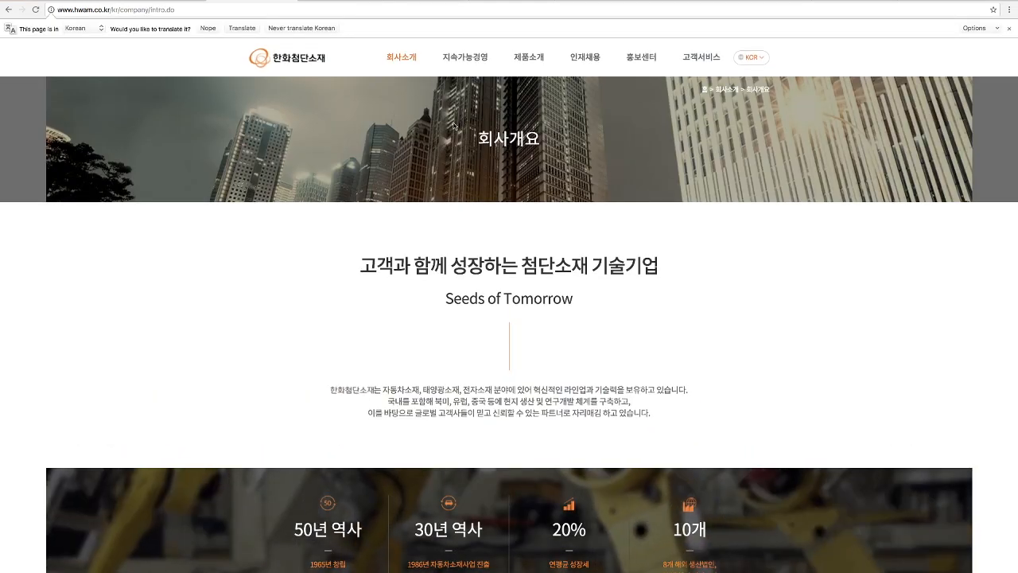
pyautogui.doubleClick(495, 138)
pyautogui.click(495, 137)
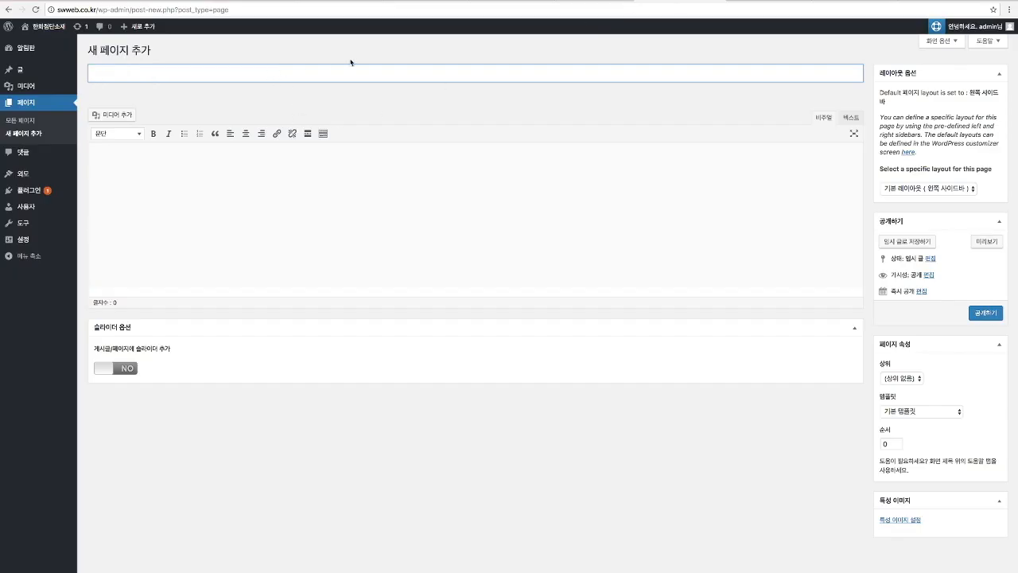
# - Title the new WordPress page 회사소개 and begin its body text
pyautogui.write('사소개')
pyautogui.click(220, 183)
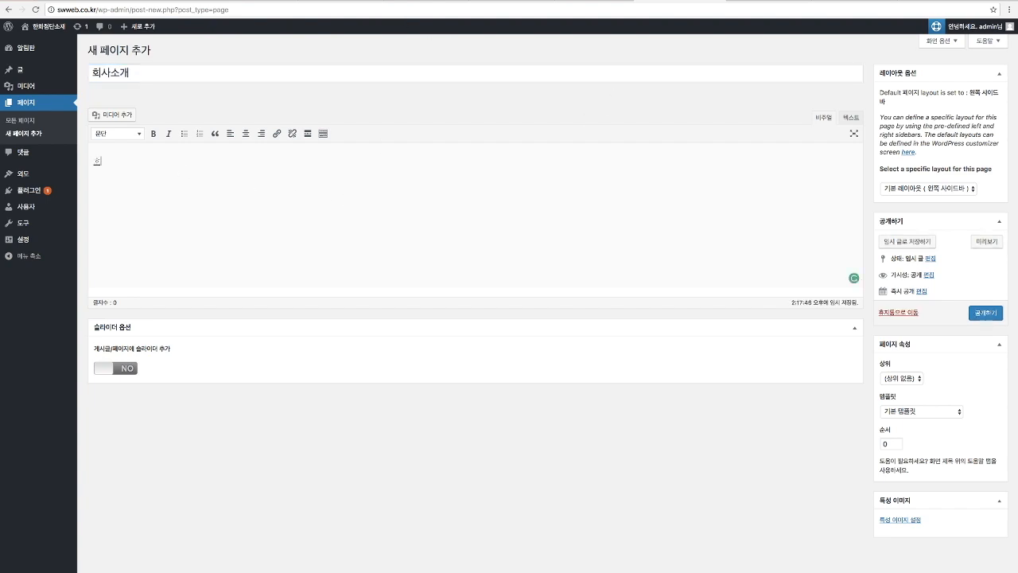
# - Review the reference 회사개요 page's content down to the 핵심역량 section and return to its beginning
pyautogui.click(259, 1)
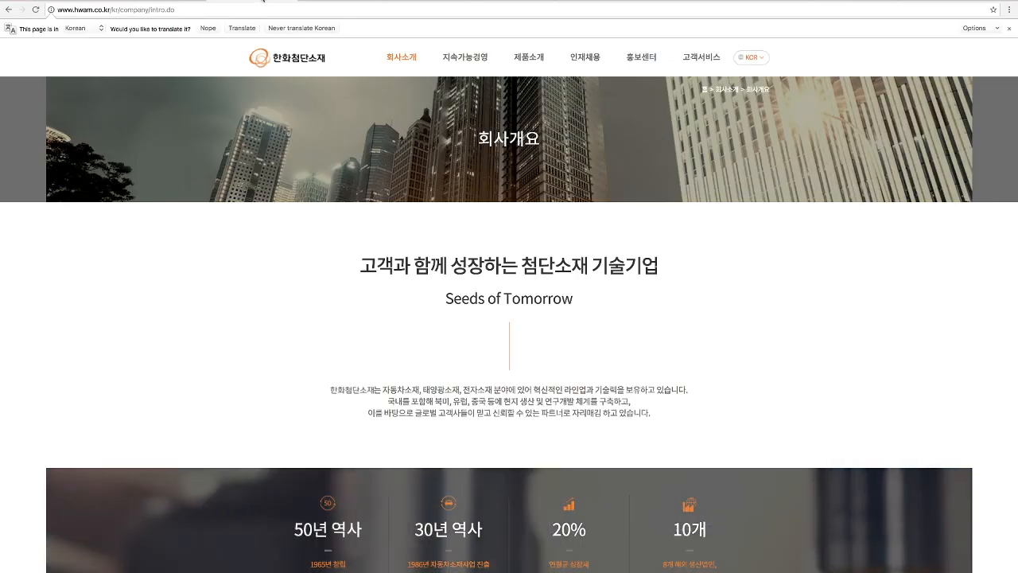
pyautogui.scroll(-5, 524, 385)
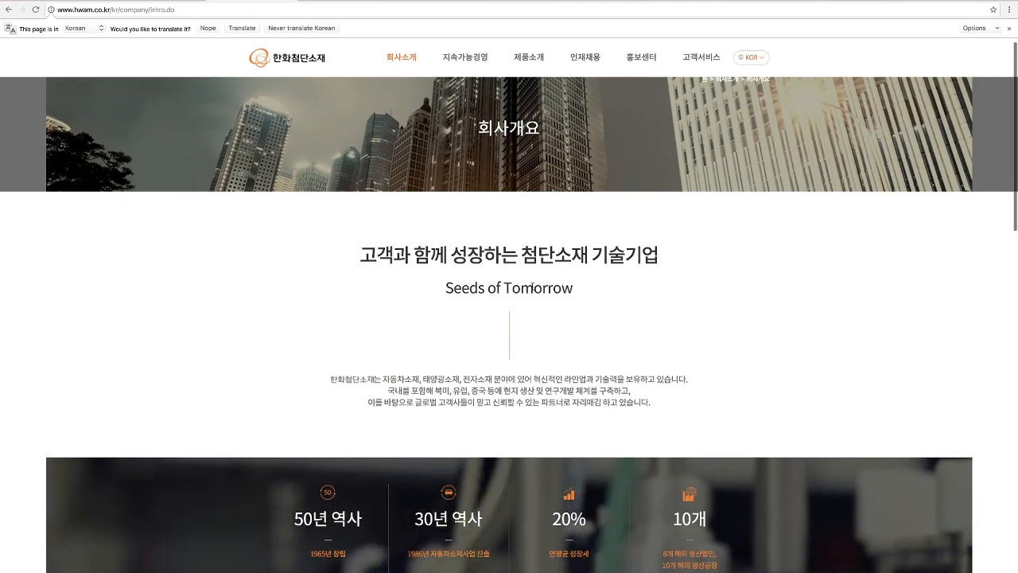
pyautogui.scroll(-7, 473, 345)
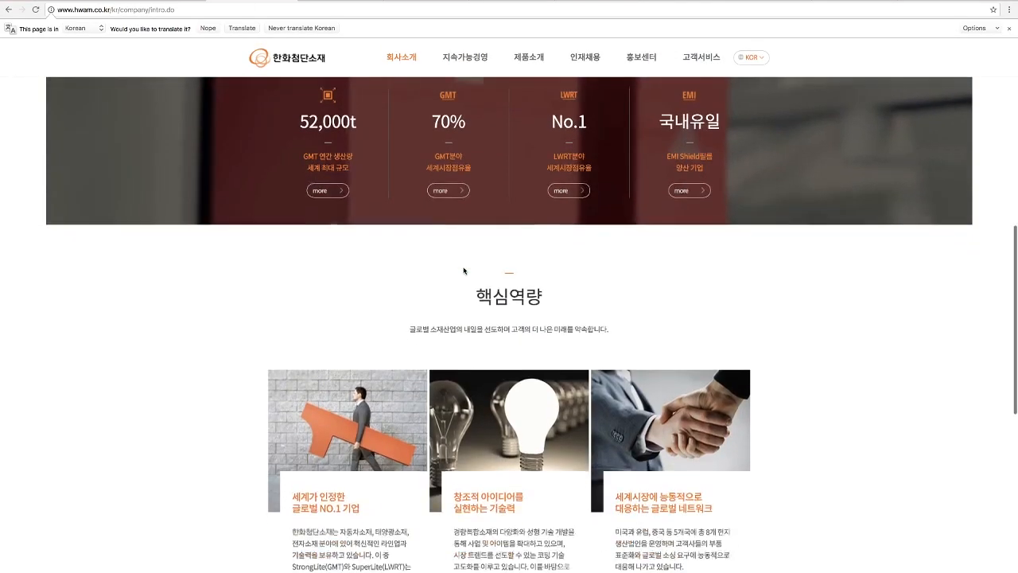
pyautogui.scroll(8, 543, 300)
pyautogui.scroll(4, 543, 300)
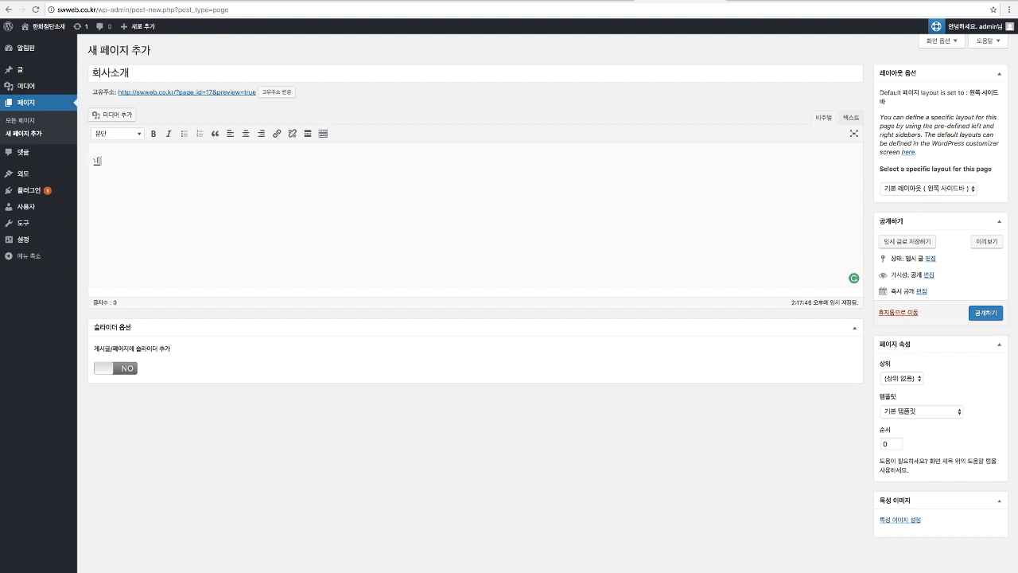
# - Enter 내용 as the body text of the 회사소개 page and publish it
pyautogui.hotkey('ctrl', 'a')
pyautogui.press('Left')
pyautogui.click(136, 166)
pyautogui.doubleClick(138, 166)
pyautogui.click(183, 175)
pyautogui.click(983, 312)
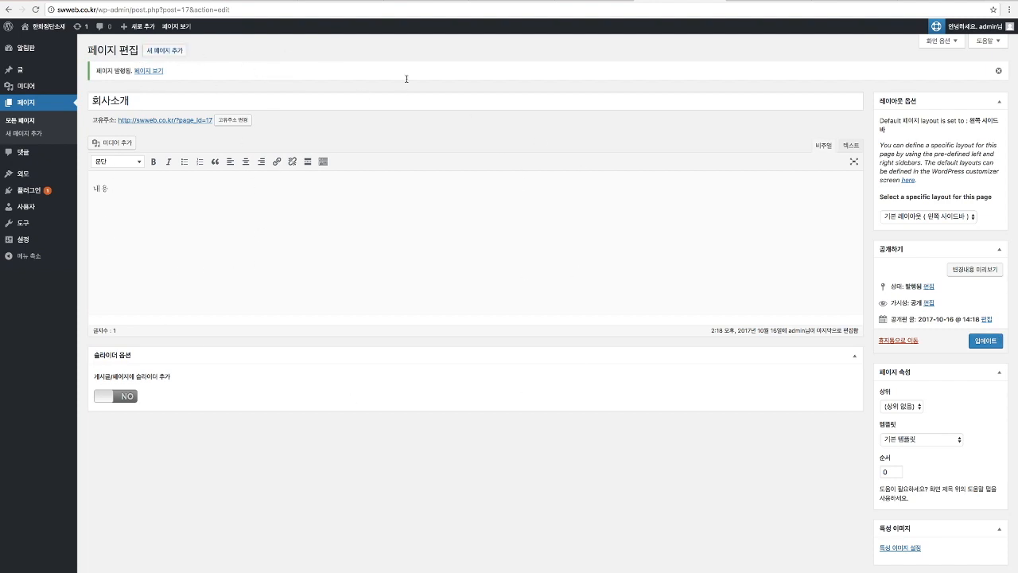
# - View the published 회사소개 page, returning to it from the site's home page
pyautogui.click(182, 30)
pyautogui.moveTo(195, 32)
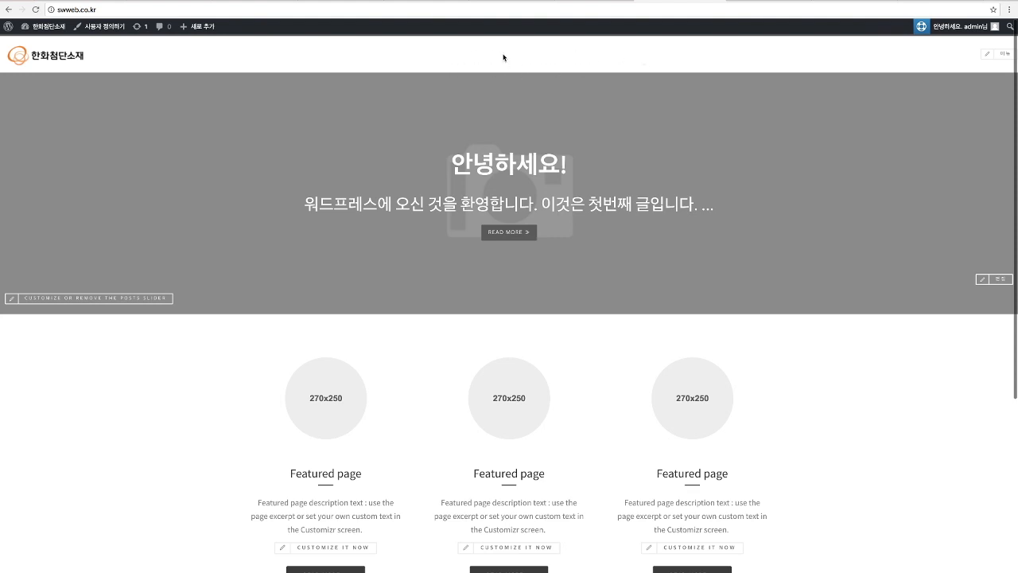
pyautogui.click(9, 11)
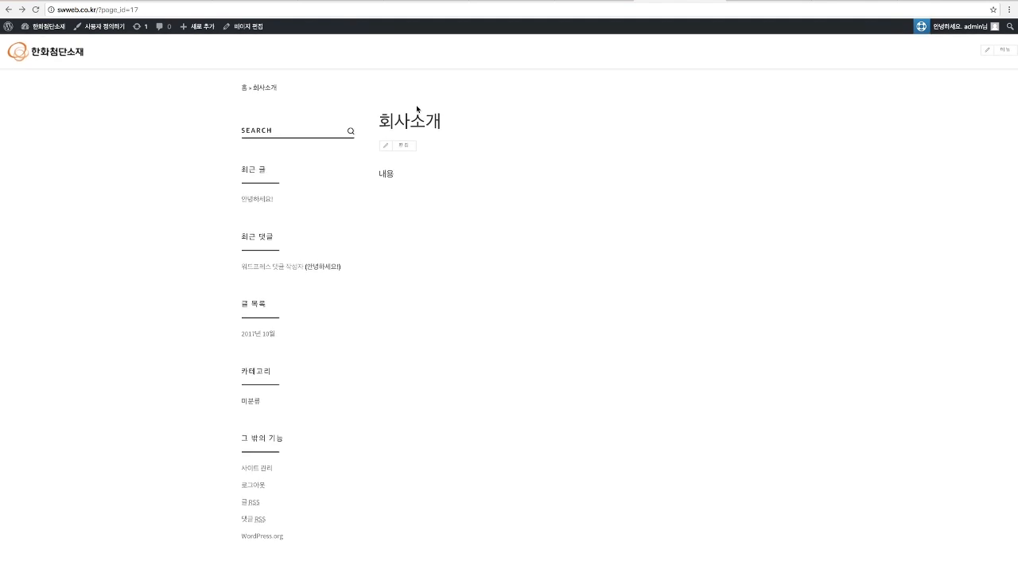
pyautogui.scroll(-1, 419, 106)
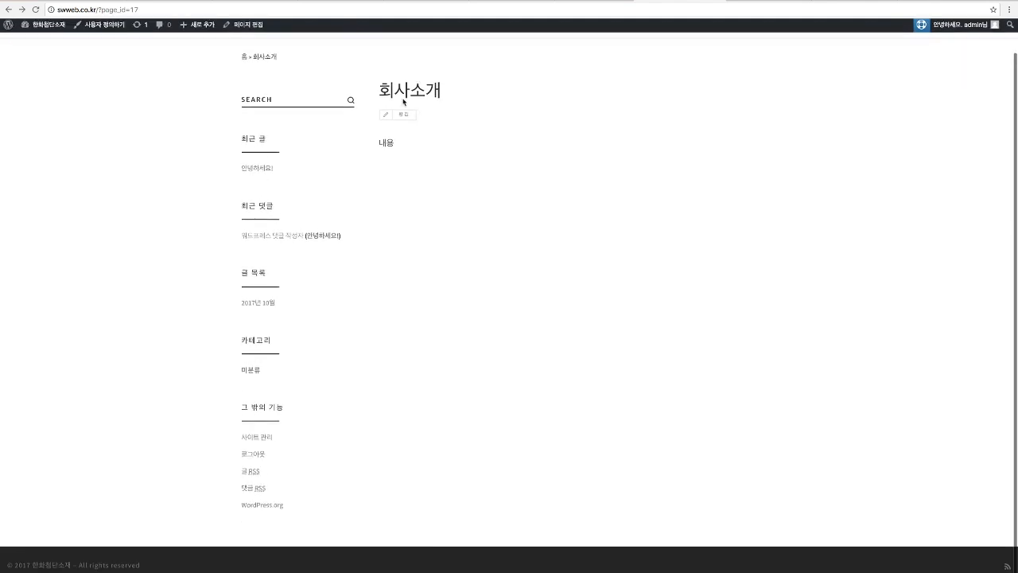
# - Examine the title, the body text and the sidebar area of the published 회사소개 page
pyautogui.click(454, 92)
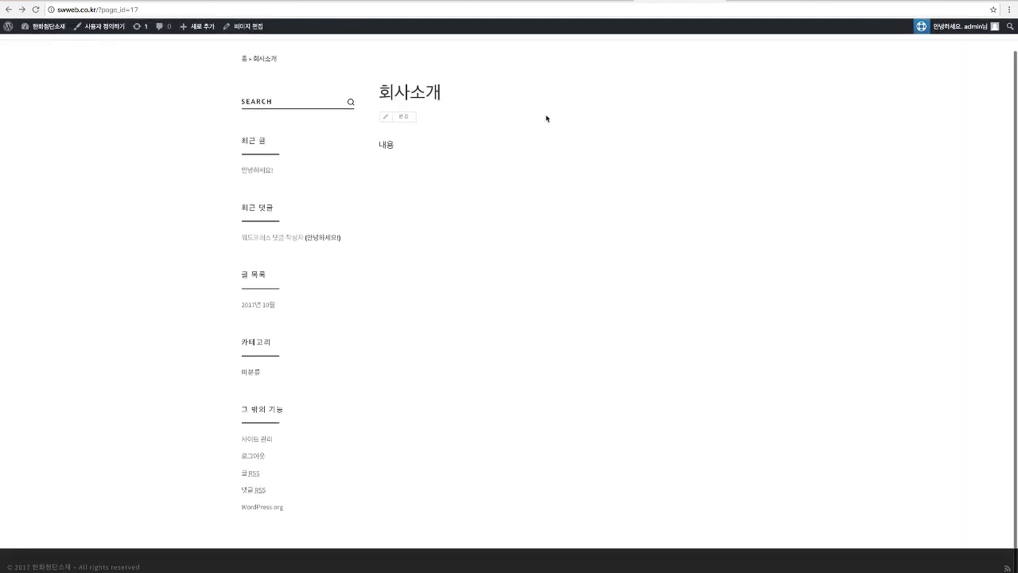
pyautogui.moveTo(433, 97); pyautogui.dragTo(379, 93)
pyautogui.moveTo(381, 144); pyautogui.dragTo(409, 149)
pyautogui.moveTo(447, 97); pyautogui.dragTo(394, 101)
pyautogui.click(461, 93)
pyautogui.click(274, 104)
pyautogui.click(213, 126)
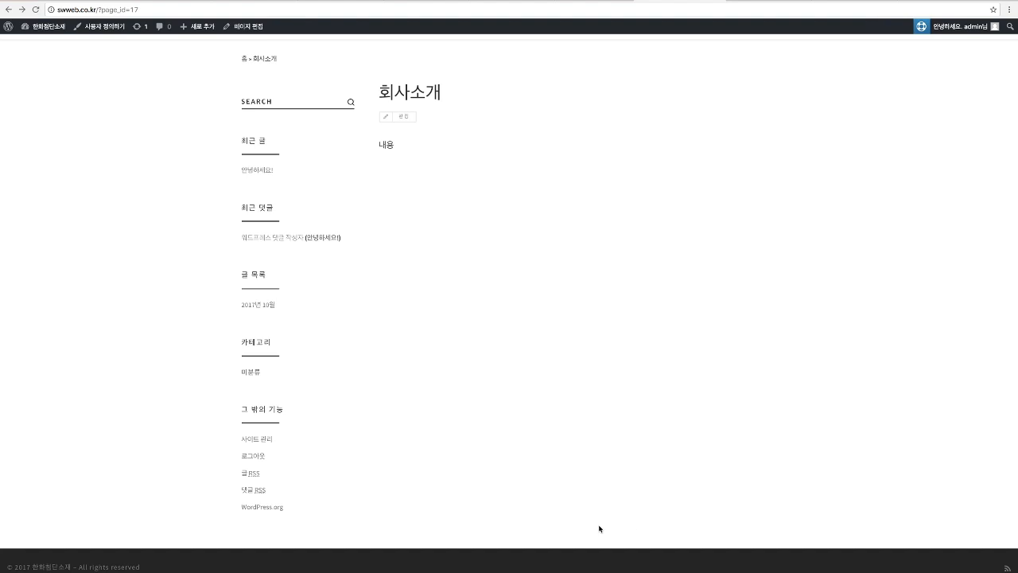
# - Compare the layout of the reference 회사개요 page with the published 회사소개 page
pyautogui.click(245, 1)
pyautogui.scroll(-3, 438, 143)
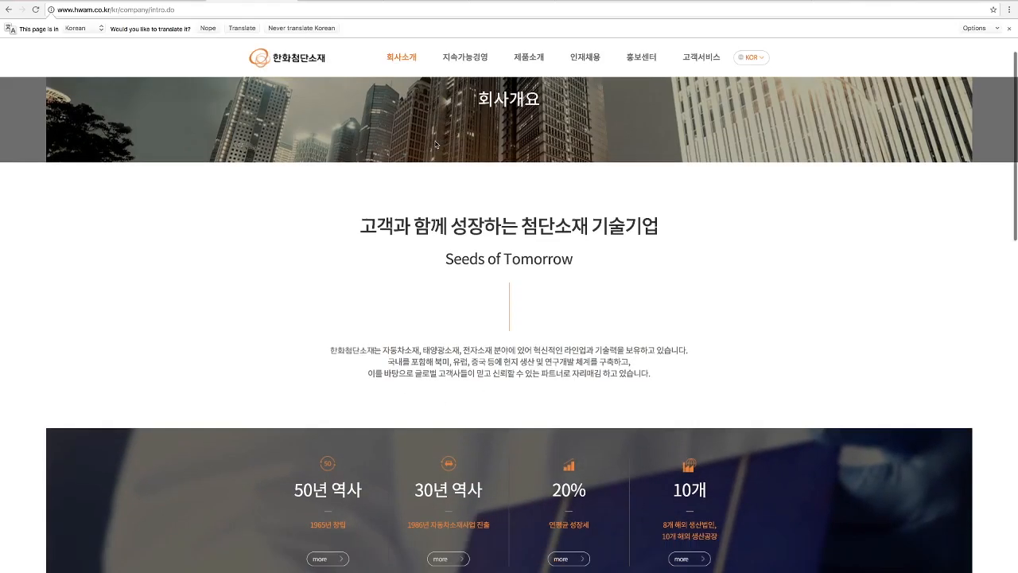
pyautogui.scroll(3, 434, 199)
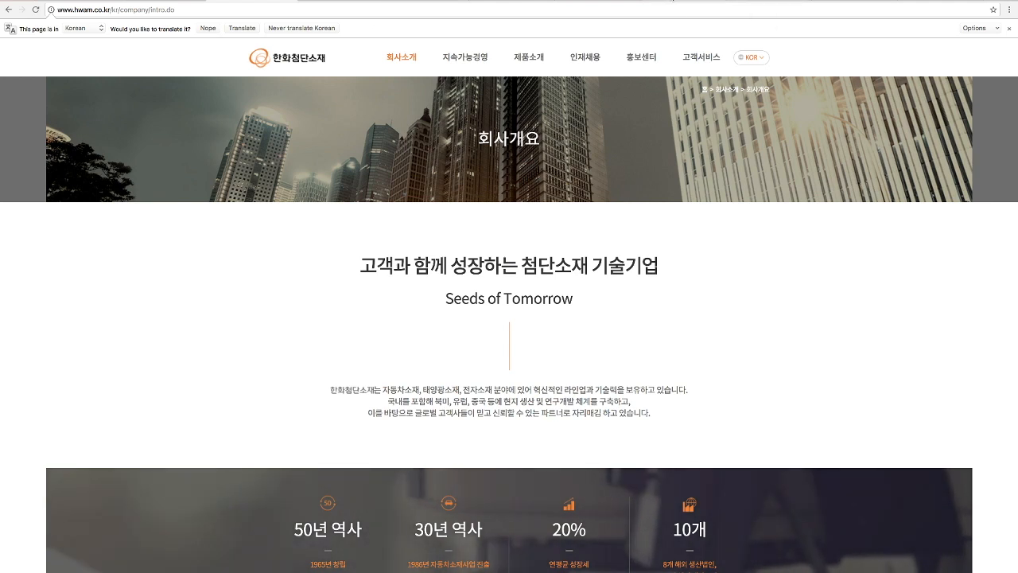
pyautogui.click(681, 1)
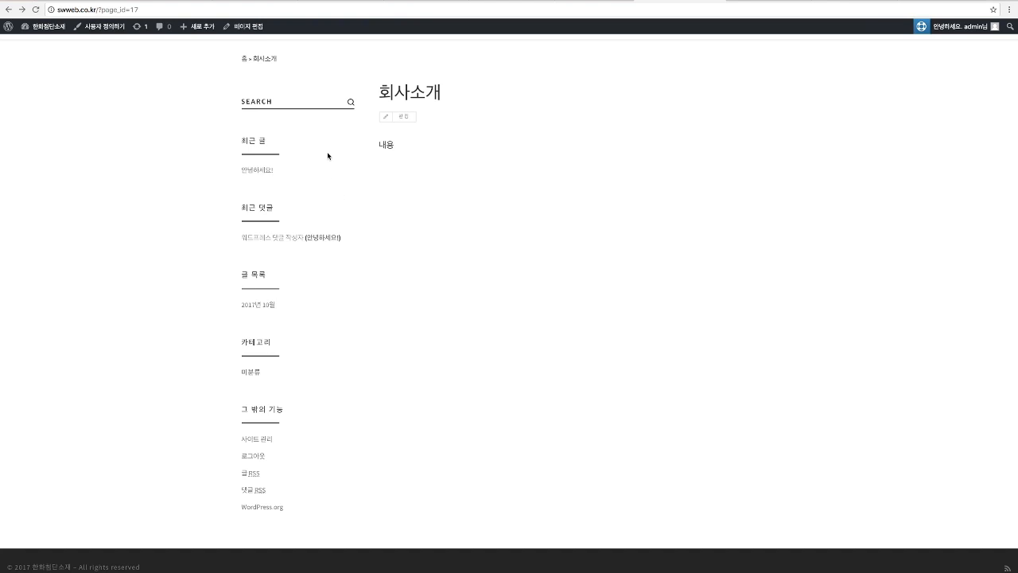
pyautogui.scroll(1, 287, 387)
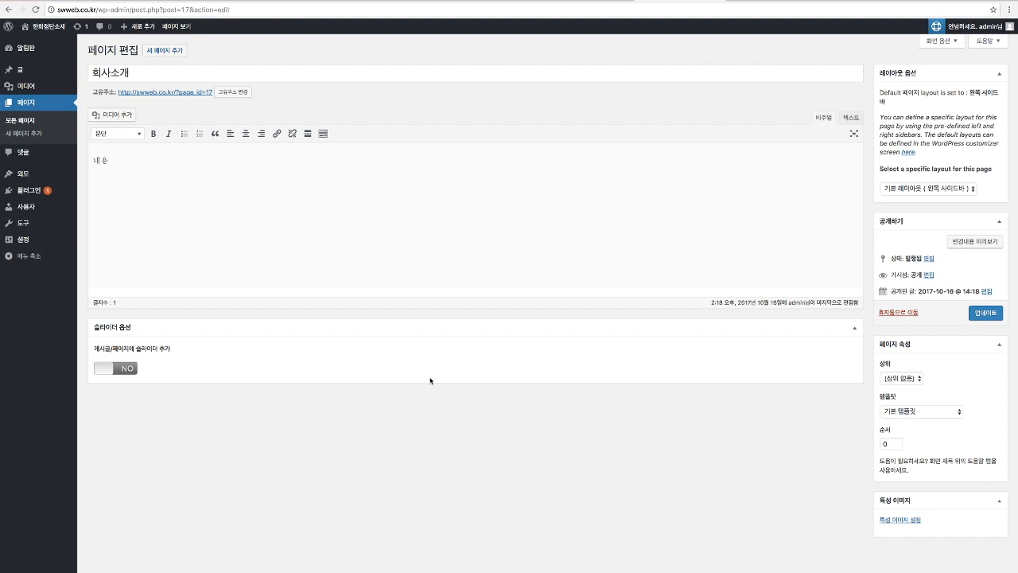
# - Set the specific layout of the 회사소개 page to 사이드바 없음 : 전체
pyautogui.click(923, 189)
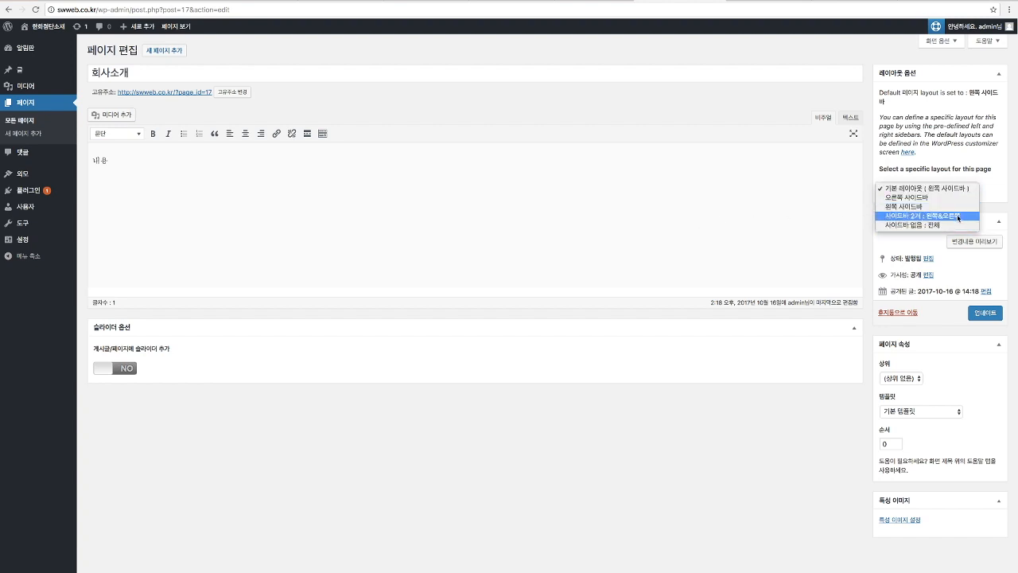
pyautogui.click(960, 218)
pyautogui.click(935, 190)
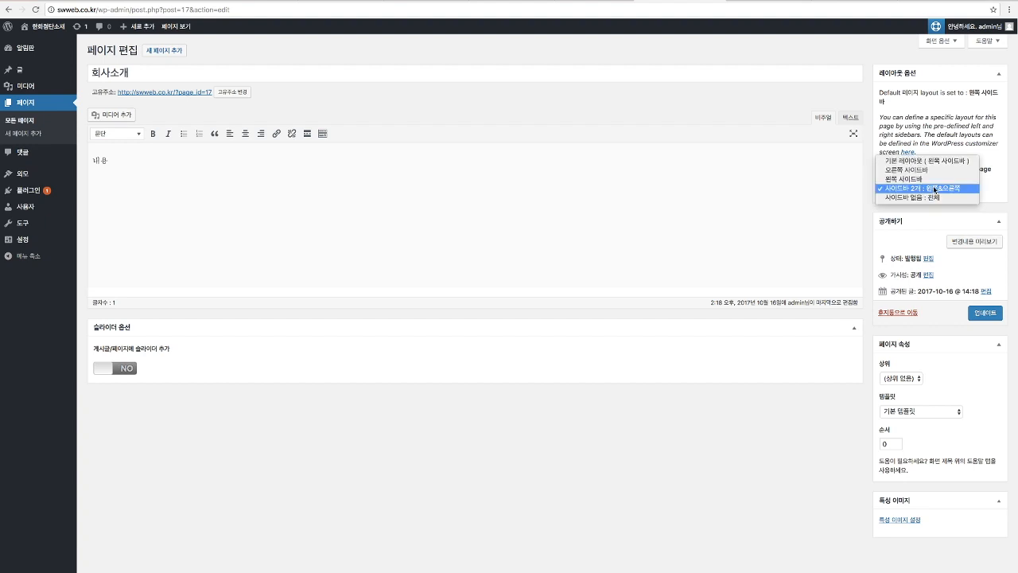
pyautogui.click(933, 198)
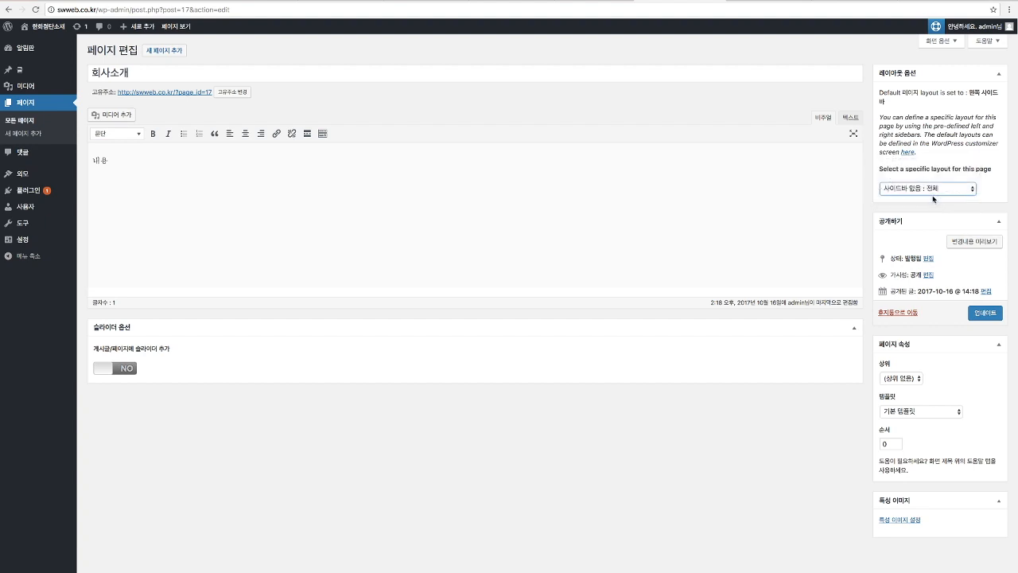
# - Update the published 회사소개 page to save its layout change, leaving the template at 기본 템플릿
pyautogui.click(934, 195)
pyautogui.click(929, 193)
pyautogui.click(942, 194)
pyautogui.click(942, 196)
pyautogui.click(984, 315)
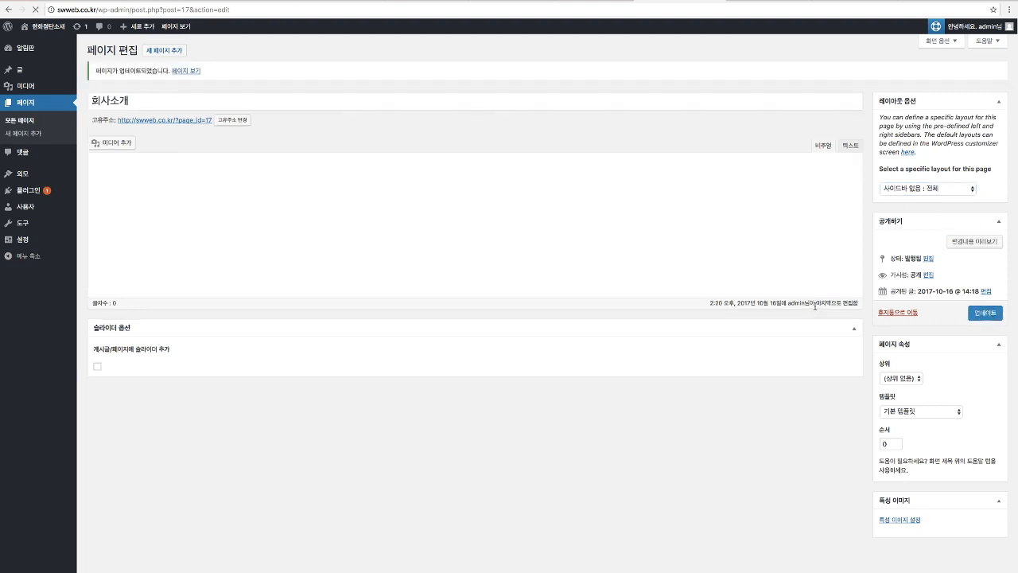
pyautogui.click(914, 414)
pyautogui.click(989, 388)
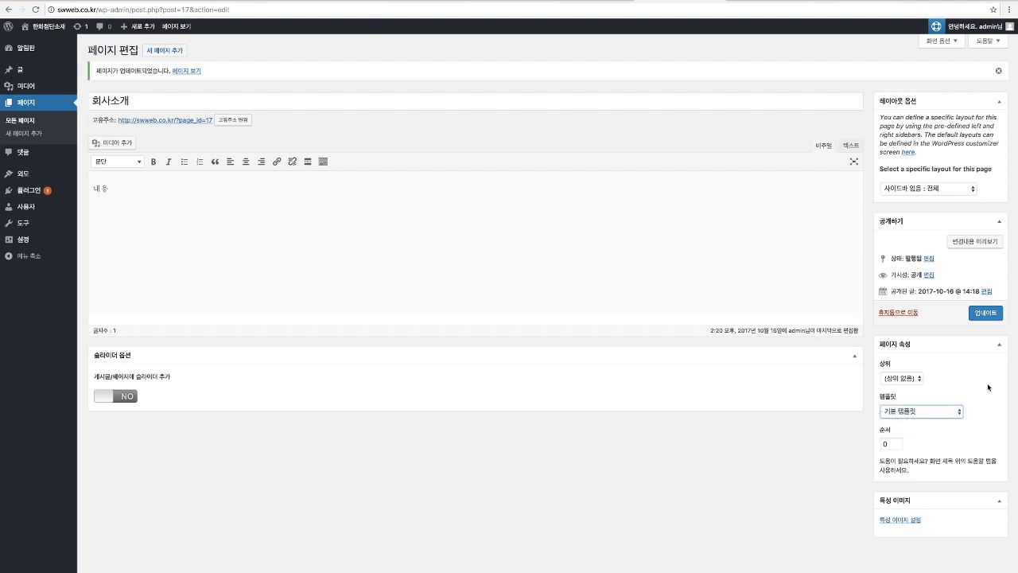
# - View the updated 회사소개 page on the site and check its breadcrumb and title
pyautogui.click(181, 30)
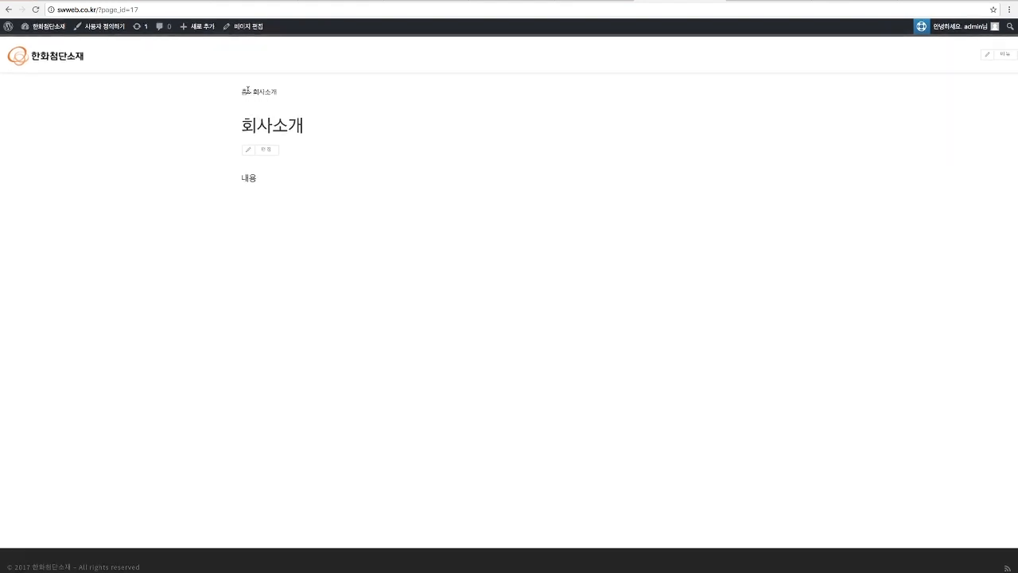
pyautogui.moveTo(272, 94); pyautogui.dragTo(303, 128)
pyautogui.click(243, 95)
pyautogui.click(611, 387)
# - Look up the subpage names under 회사소개 on the reference site
pyautogui.click(233, 1)
pyautogui.moveTo(388, 63)
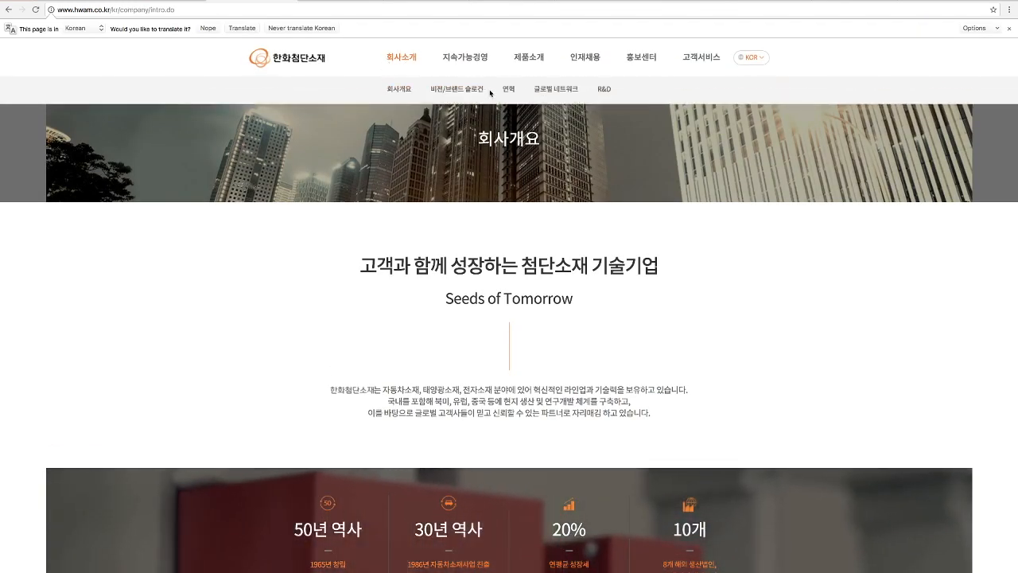
pyautogui.moveTo(489, 93); pyautogui.dragTo(460, 91)
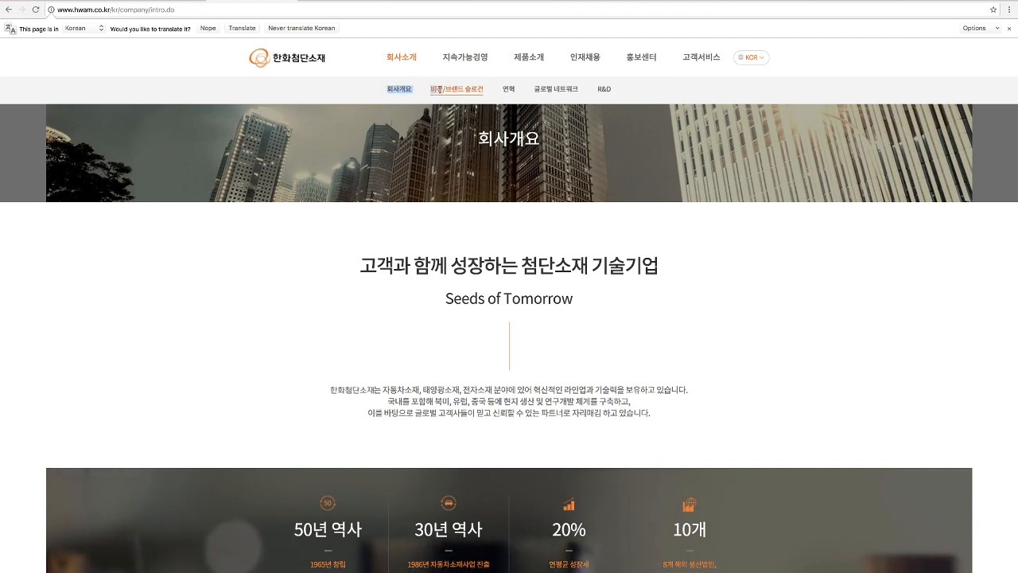
pyautogui.click(492, 91)
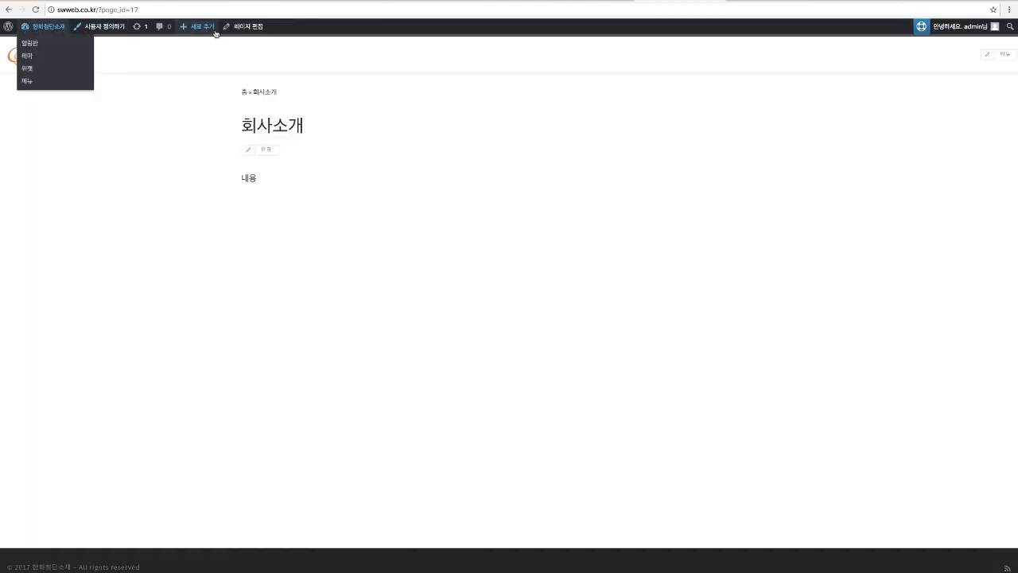
# - Add a new page titled 비전/브랜드 슬로건, checking the wording against the reference site's 회사소개 submenu
pyautogui.moveTo(198, 32)
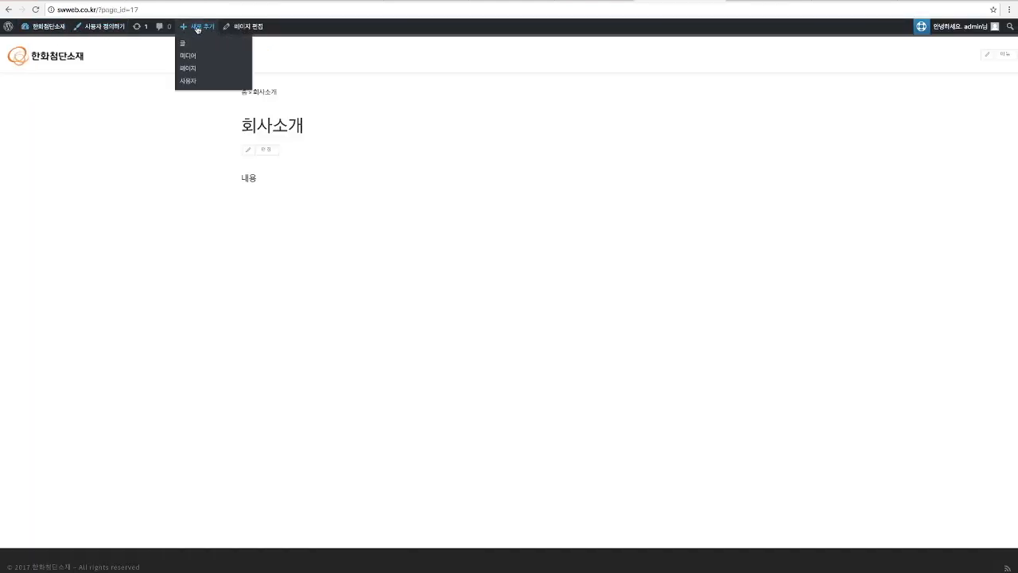
pyautogui.moveTo(8, 29)
pyautogui.click(190, 70)
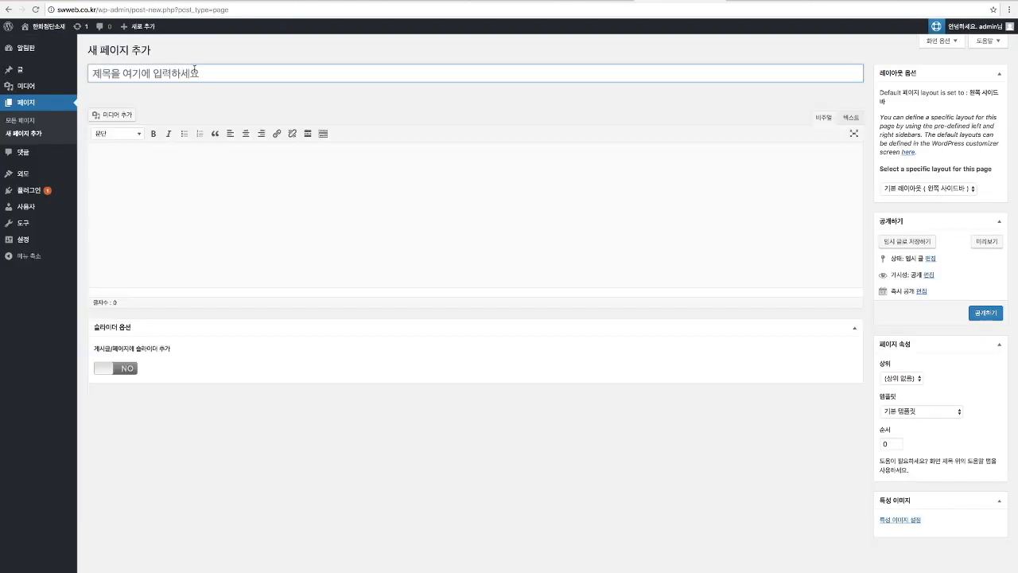
pyautogui.write('비전/브랜드')
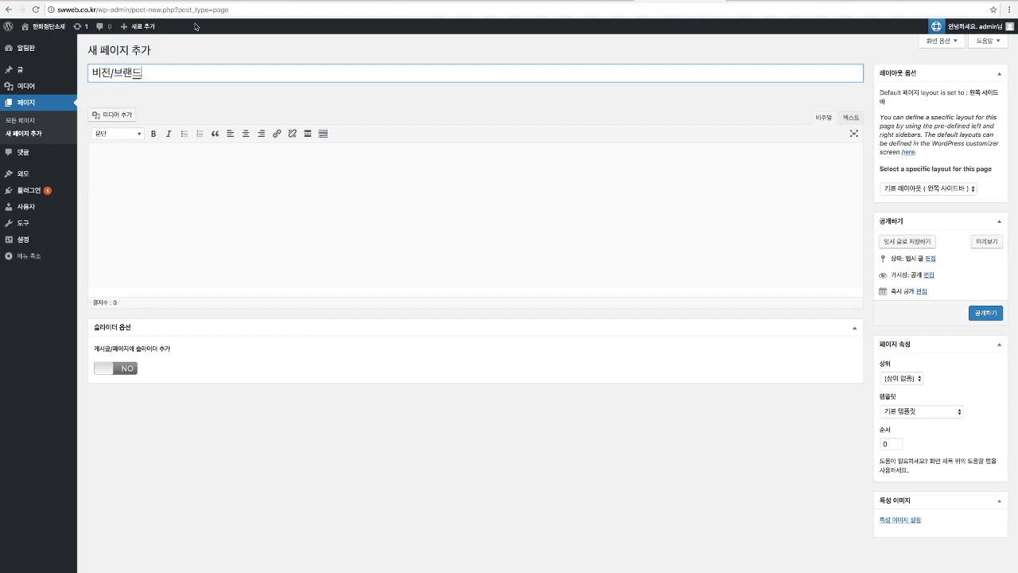
pyautogui.click(249, 1)
pyautogui.moveTo(411, 66)
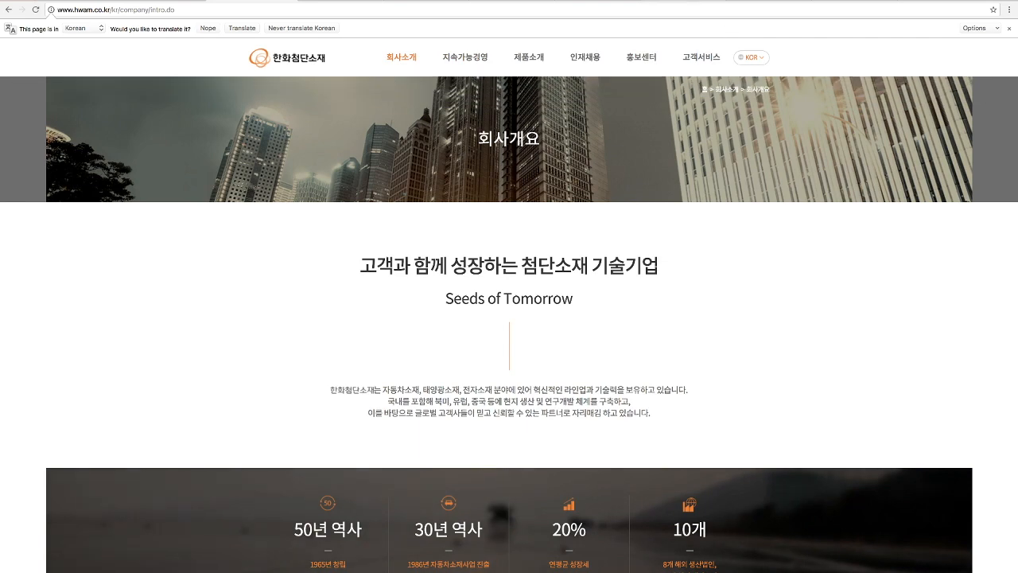
pyautogui.click(678, 0)
pyautogui.write('슬로건')
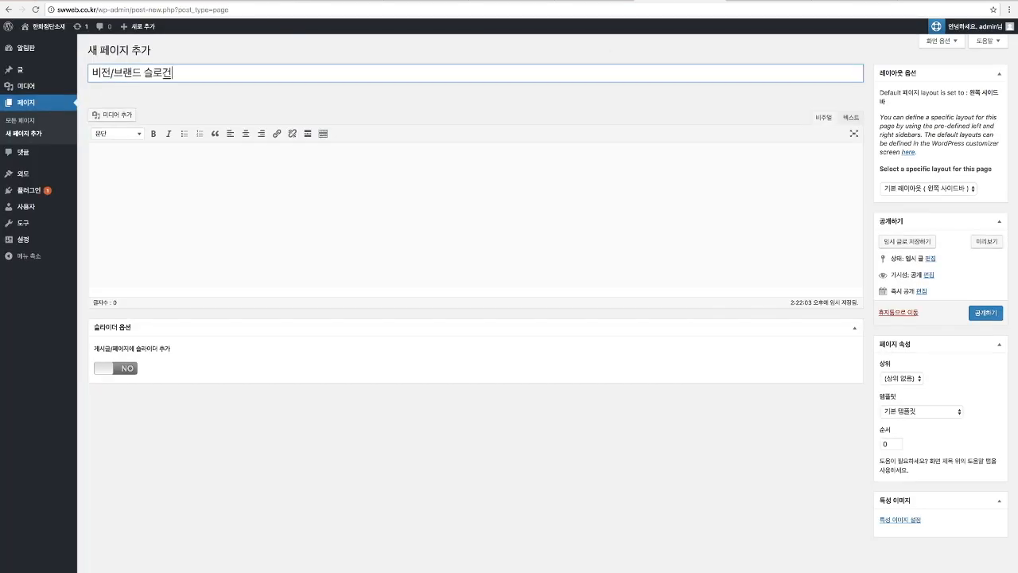
# - Publish the 비전/브랜드 슬로건 page with the layout 사이드바 없음 : 전체 and view it on the site
pyautogui.click(349, 163)
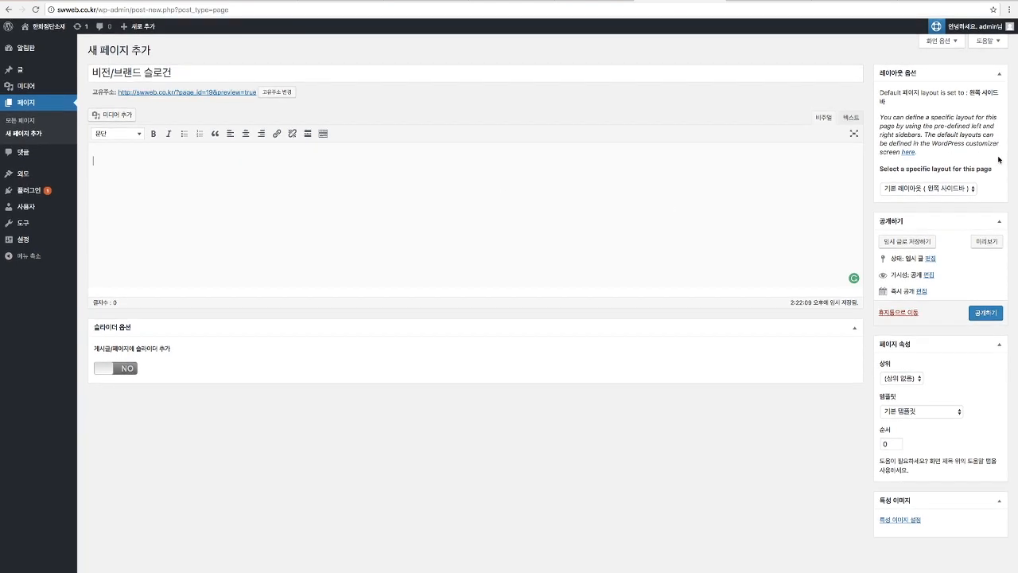
pyautogui.click(923, 188)
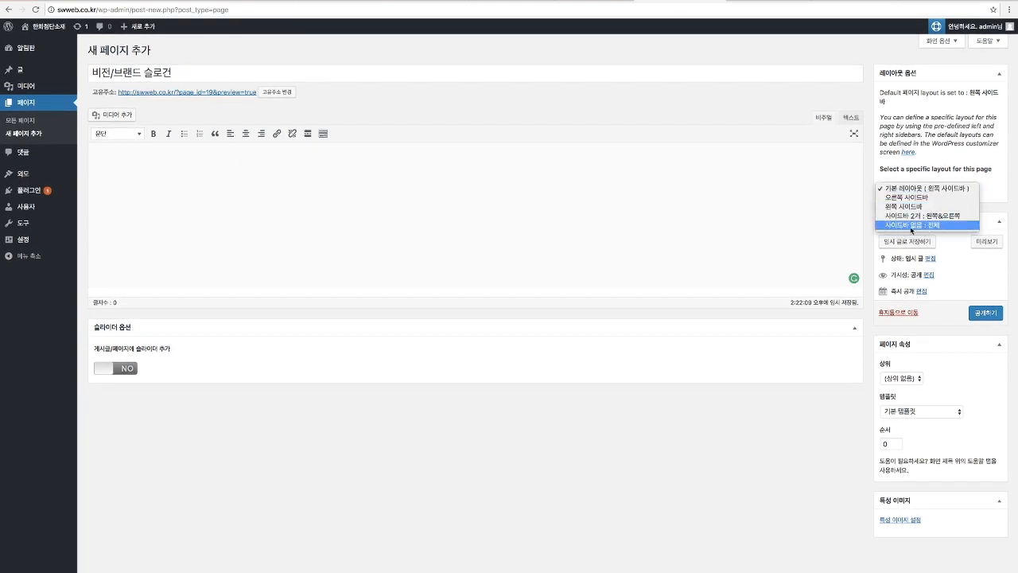
pyautogui.click(935, 226)
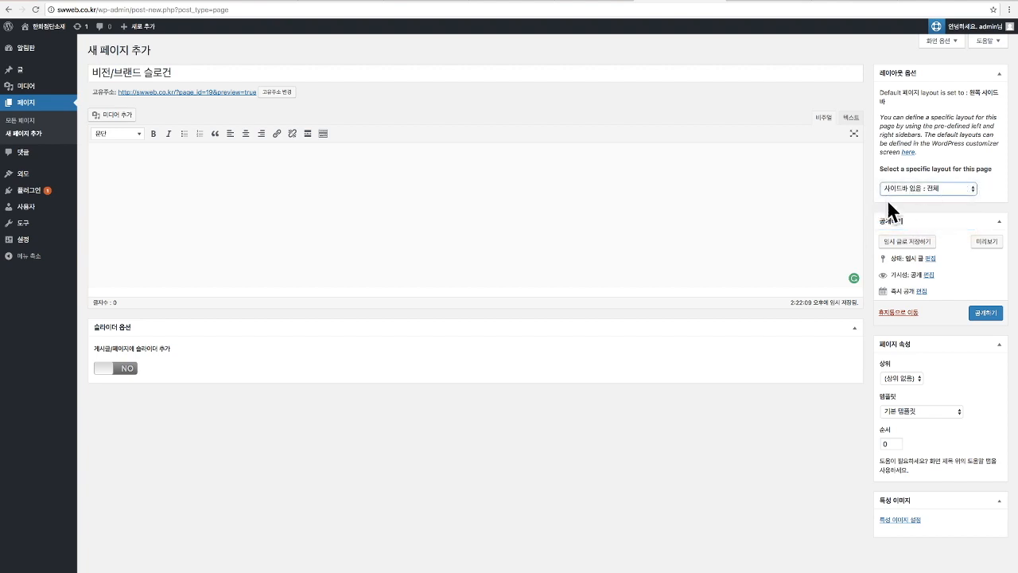
pyautogui.click(989, 318)
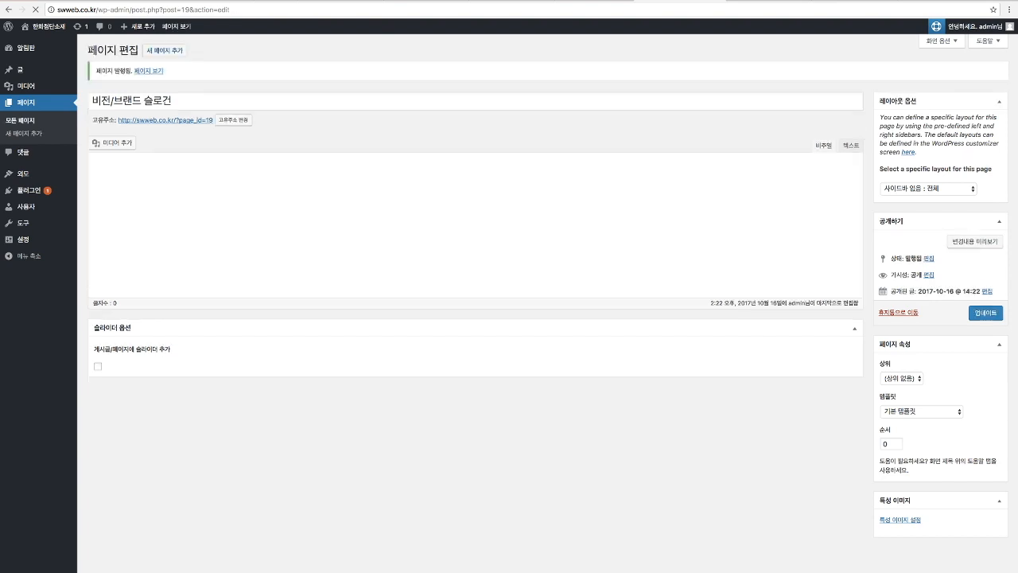
pyautogui.click(189, 26)
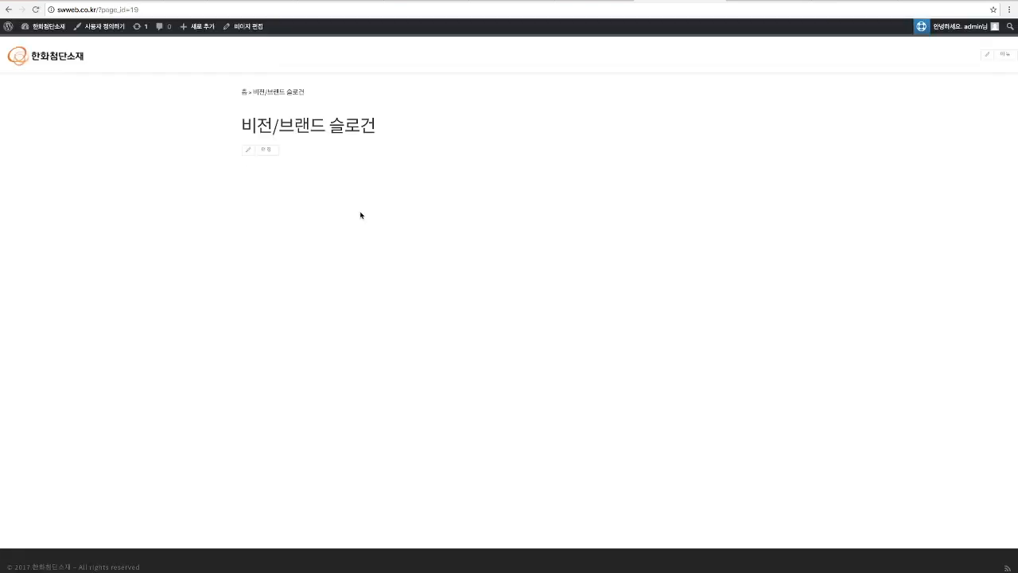
# - Move 샘플 페이지 to the trash from the list of all pages and check the trash contents
pyautogui.click(8, 27)
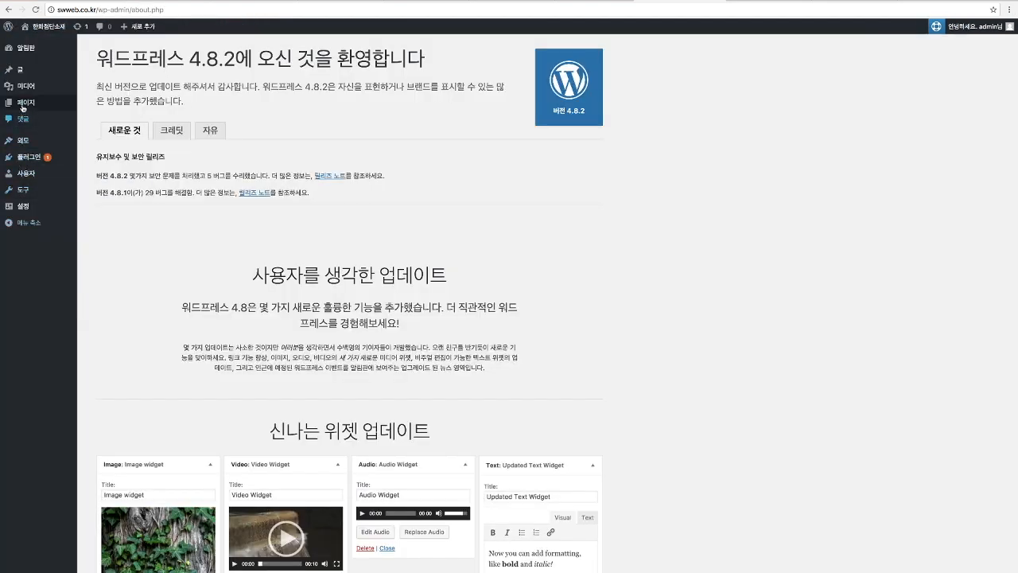
pyautogui.click(23, 104)
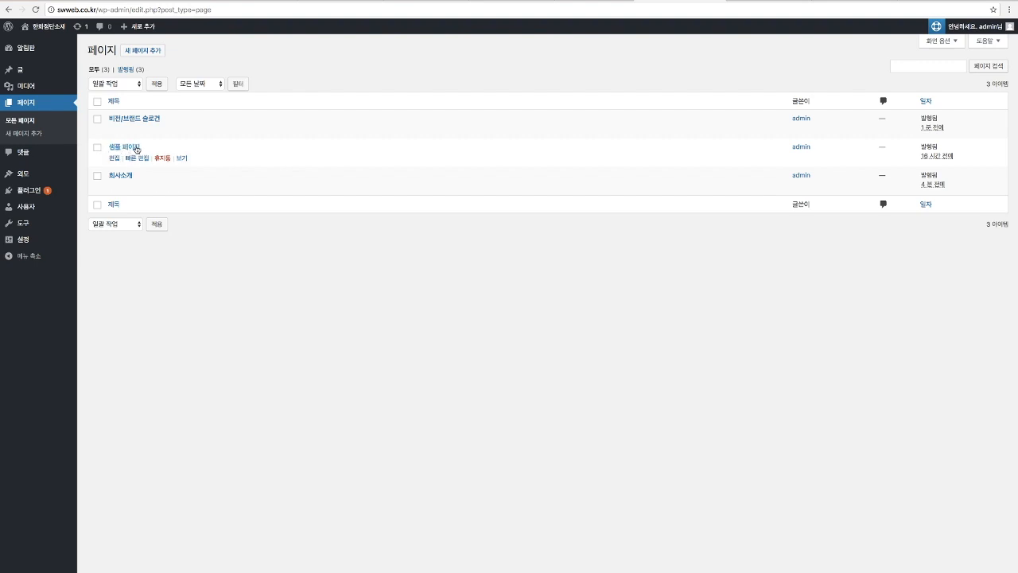
pyautogui.click(168, 160)
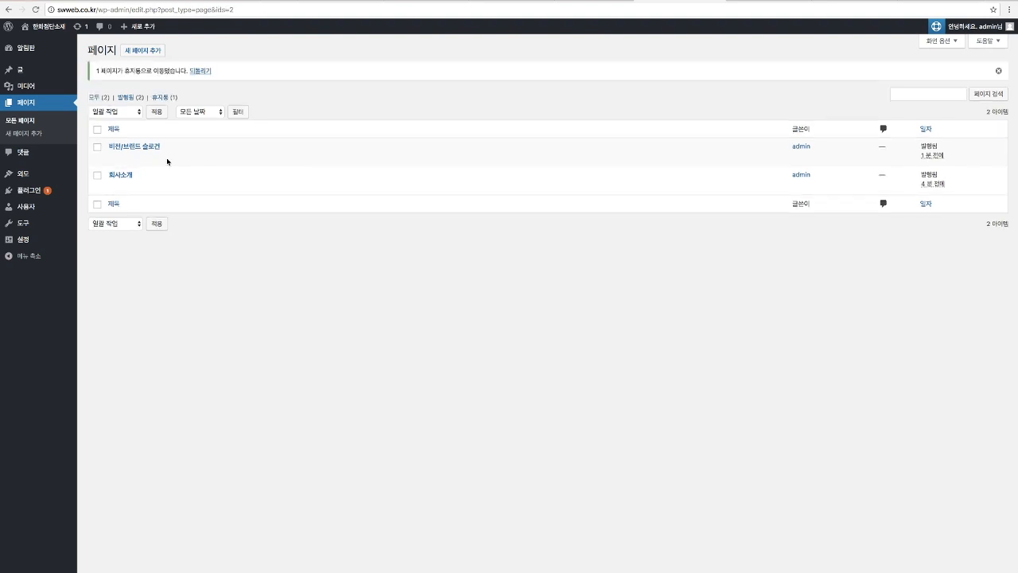
pyautogui.click(164, 98)
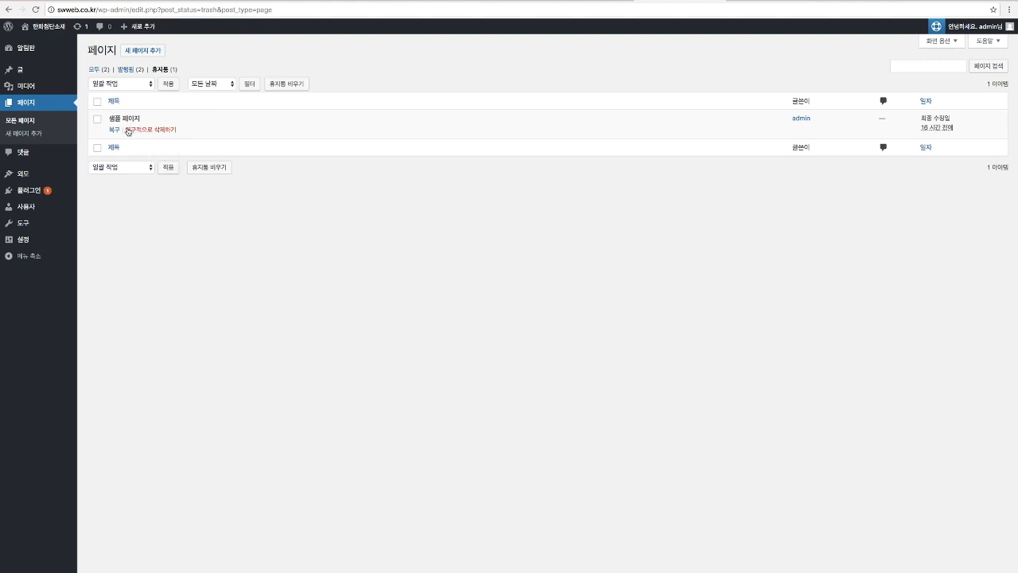
pyautogui.click(94, 69)
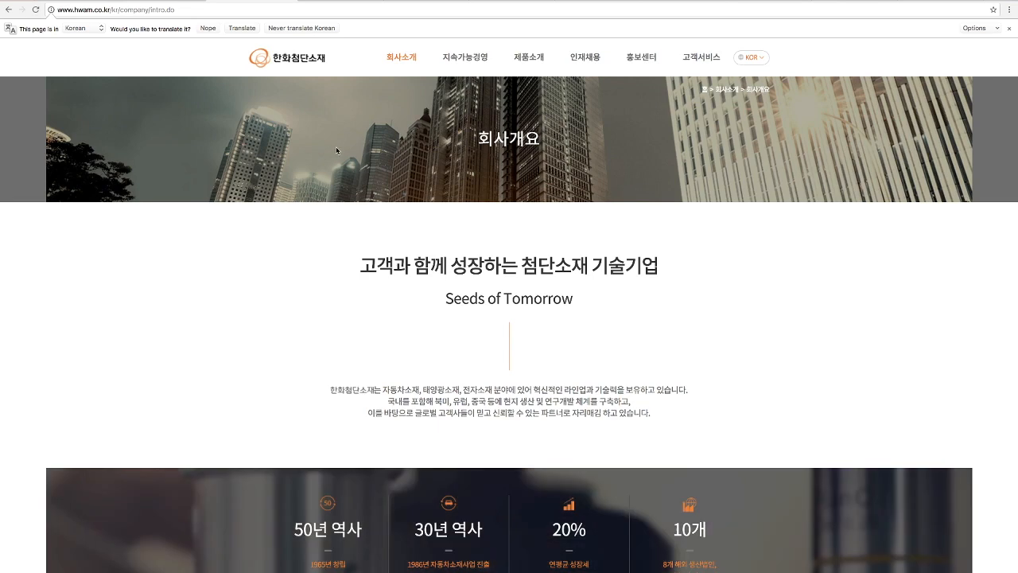
# - Create a page titled 연혁 with the layout 사이드바 없음 : 전체 and publish it
pyautogui.moveTo(402, 59)
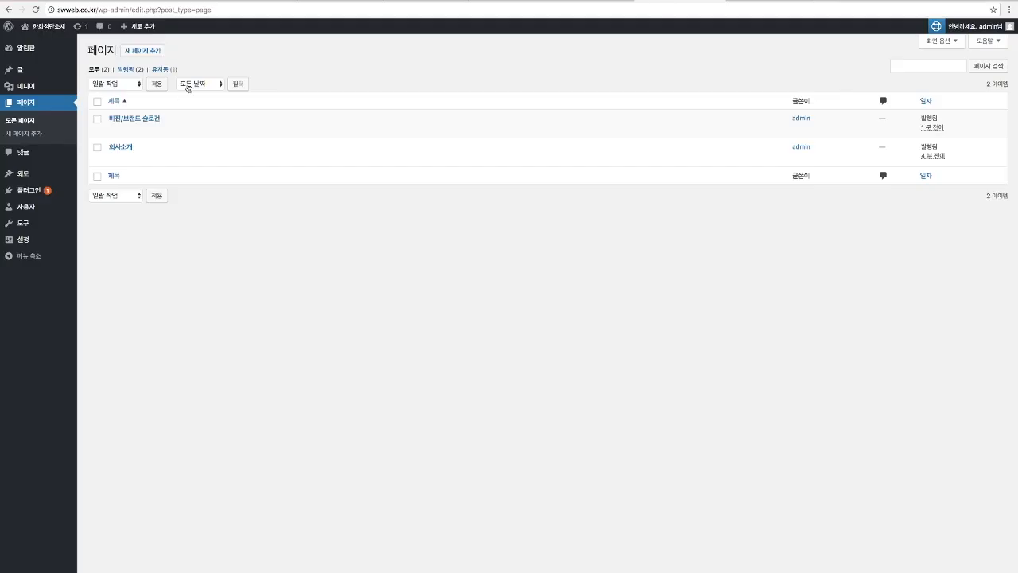
pyautogui.click(139, 50)
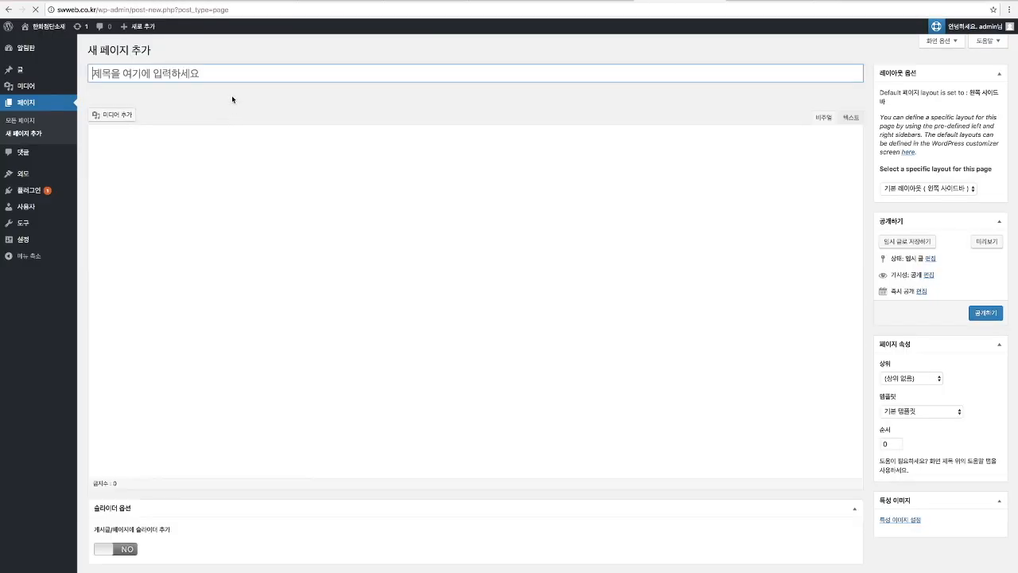
pyautogui.write('연혁')
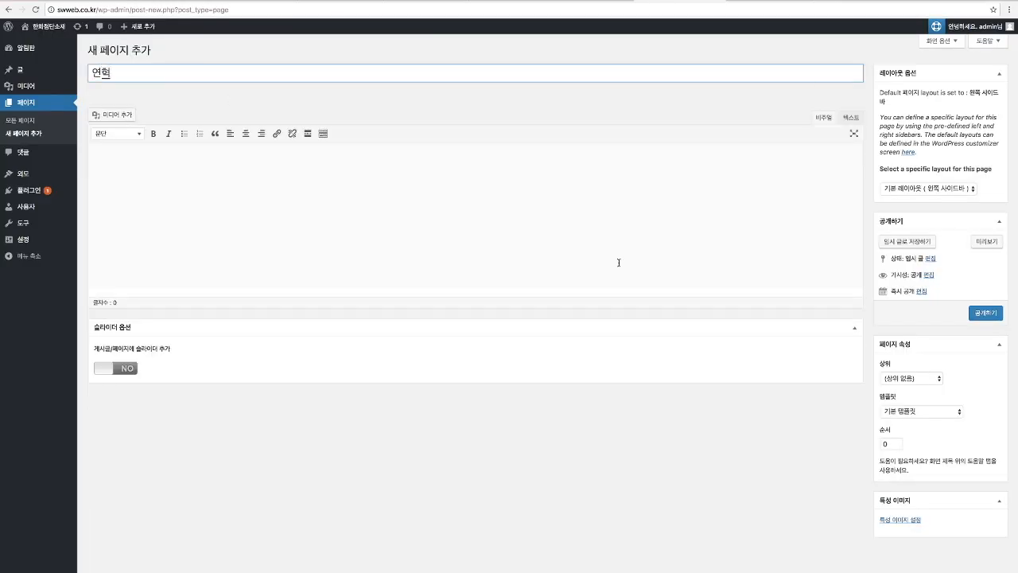
pyautogui.click(929, 188)
pyautogui.click(915, 230)
pyautogui.click(987, 314)
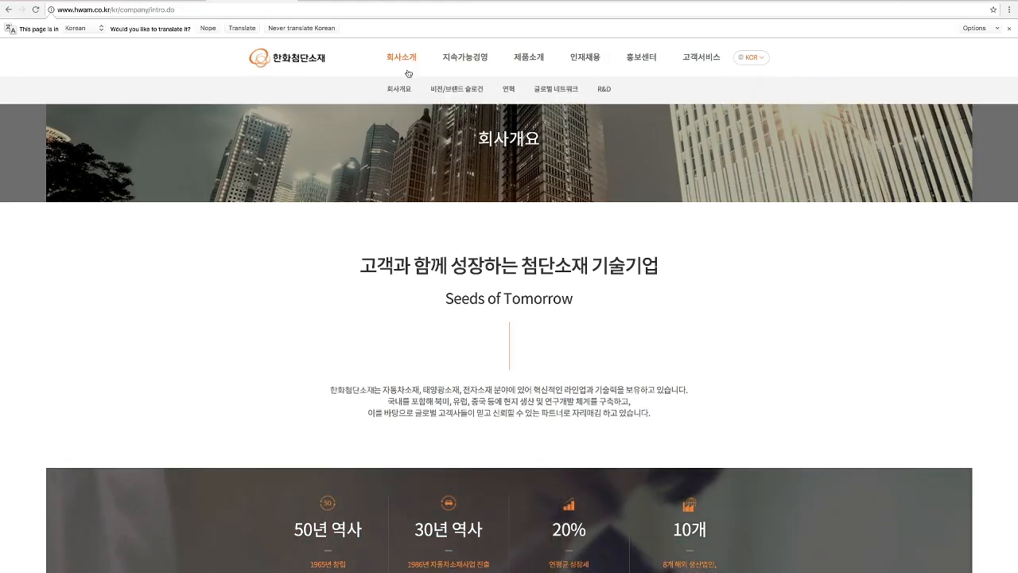
# - Examine the 동반성장 page under 지속가능경영 on the reference site, including its 추진위원회 section and submenu
pyautogui.moveTo(472, 65)
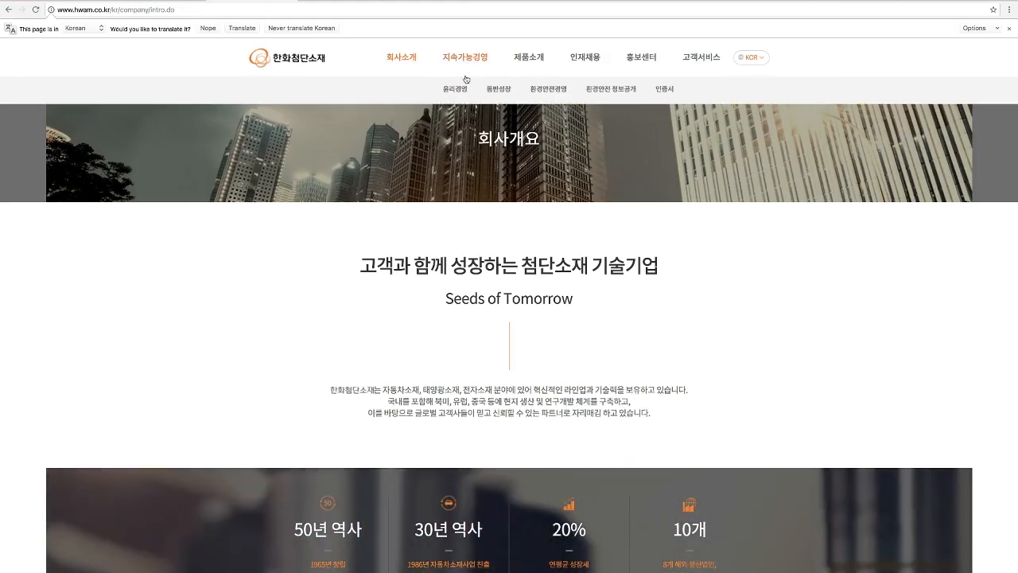
pyautogui.click(503, 90)
pyautogui.scroll(-15, 505, 92)
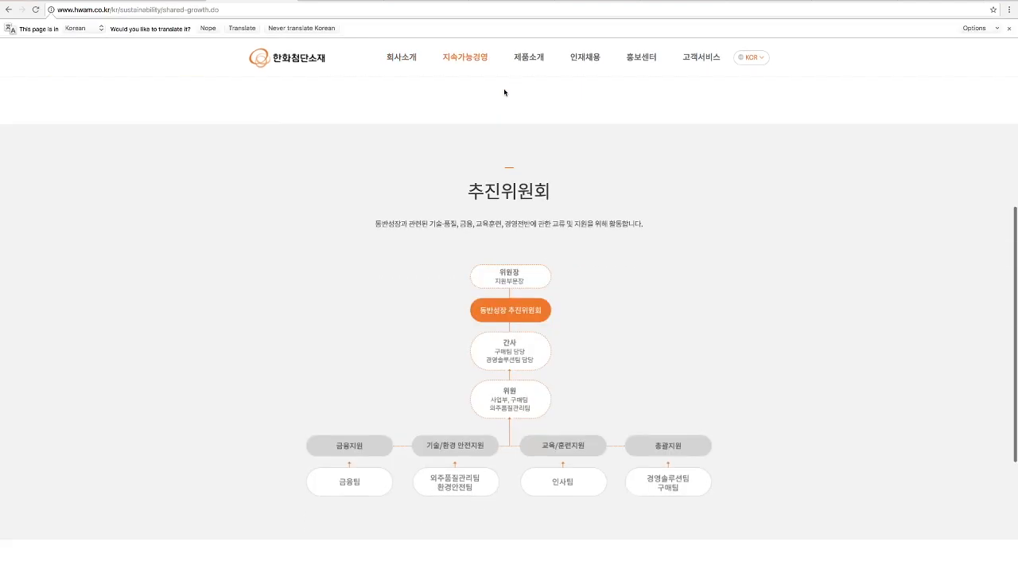
pyautogui.scroll(15, 504, 92)
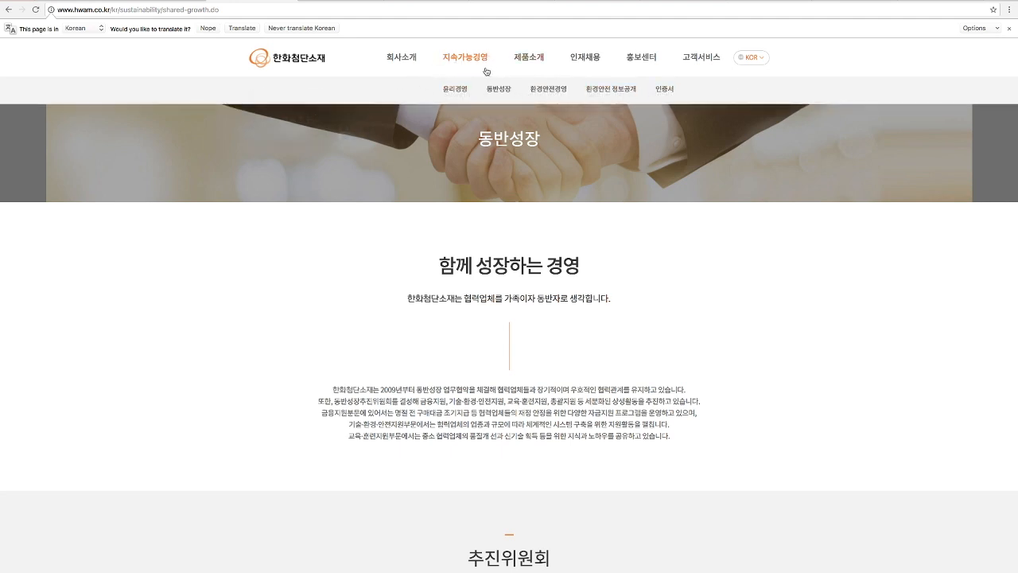
pyautogui.moveTo(464, 66)
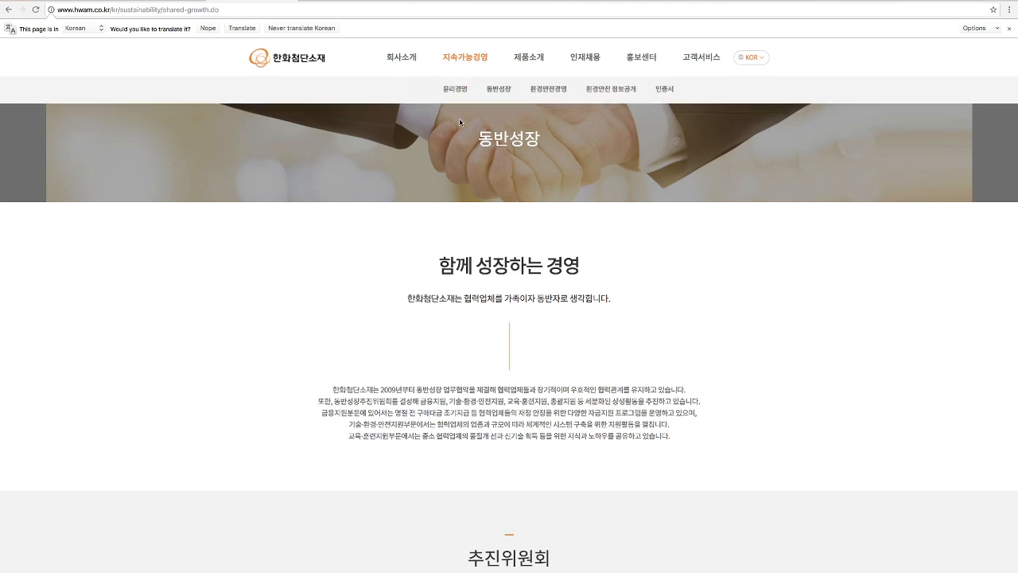
pyautogui.scroll(-1, 495, 171)
pyautogui.scroll(1, 495, 171)
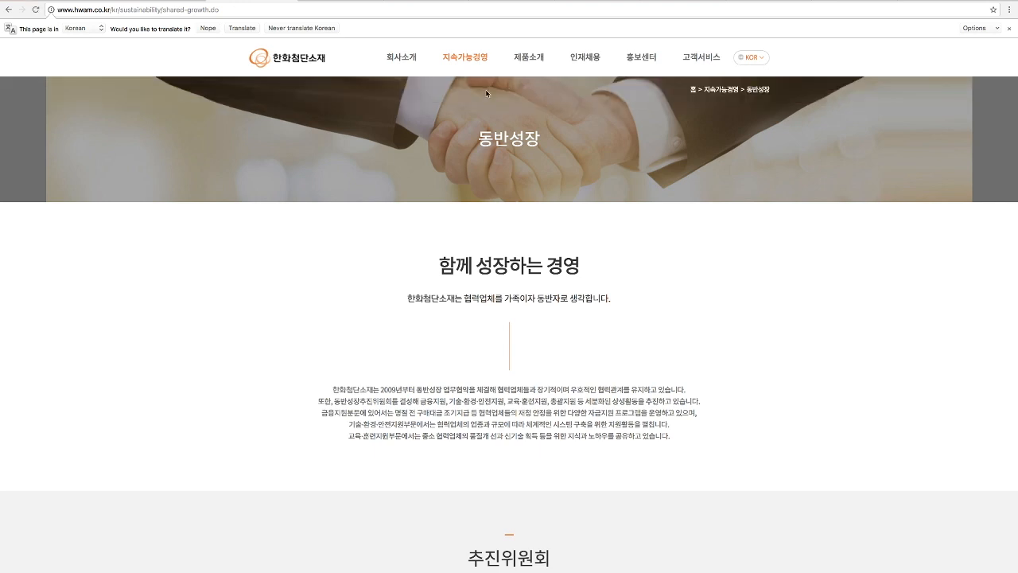
# - Review the reference 동반성장 page alongside the editor of the published 연혁 page
pyautogui.click(591, 1)
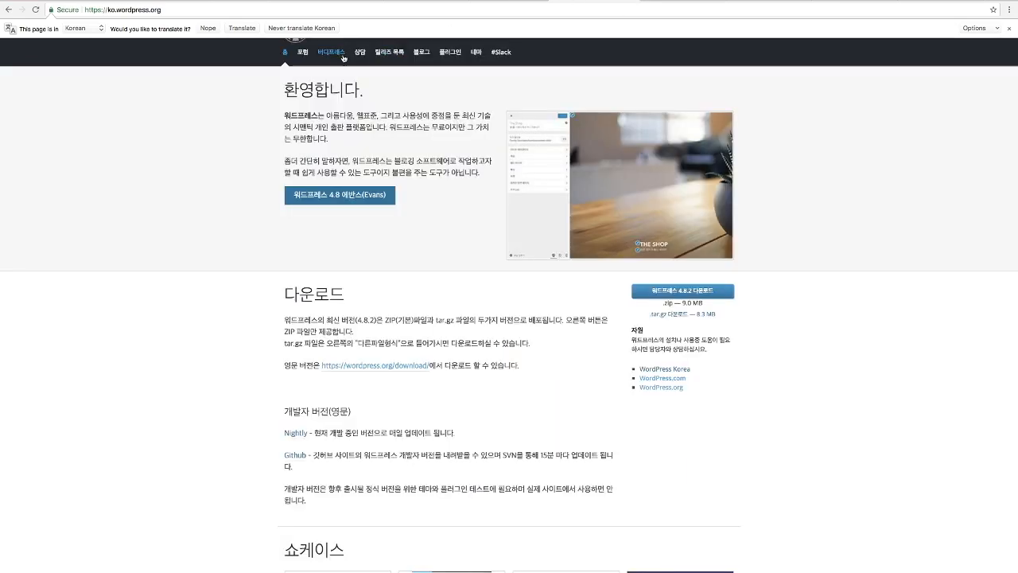
pyautogui.click(653, 1)
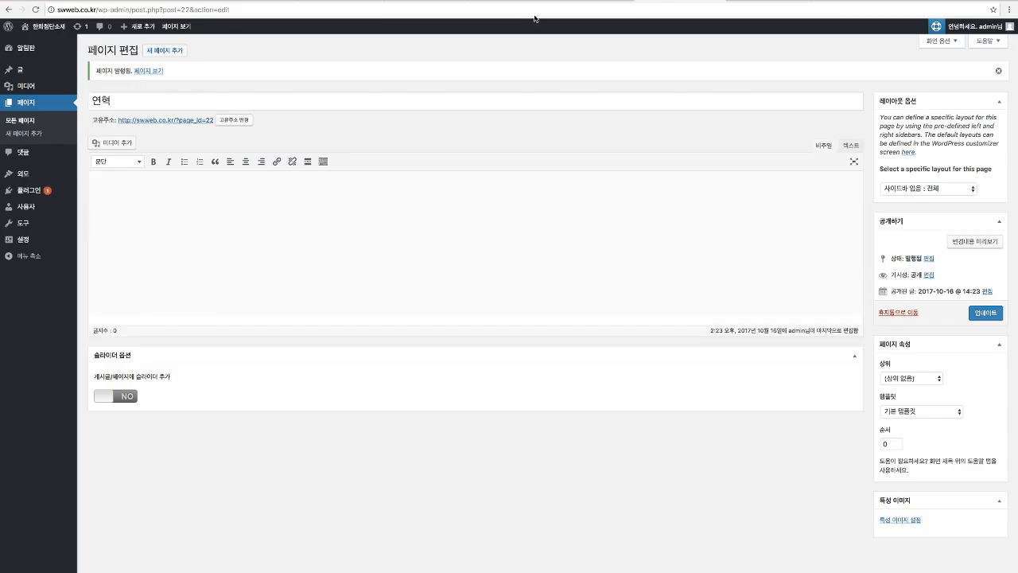
pyautogui.click(264, 1)
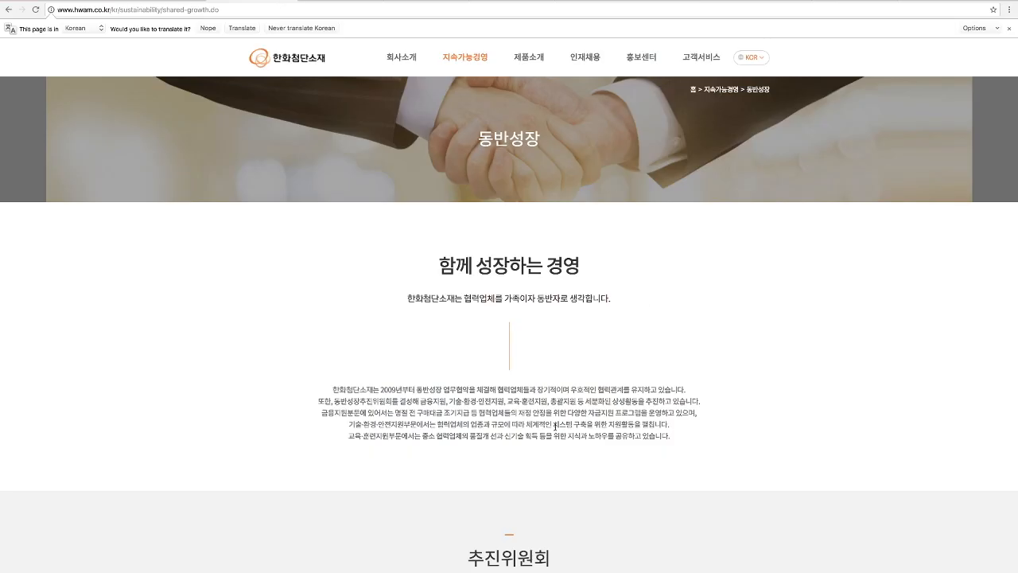
pyautogui.scroll(-6, 586, 410)
pyautogui.scroll(6, 551, 251)
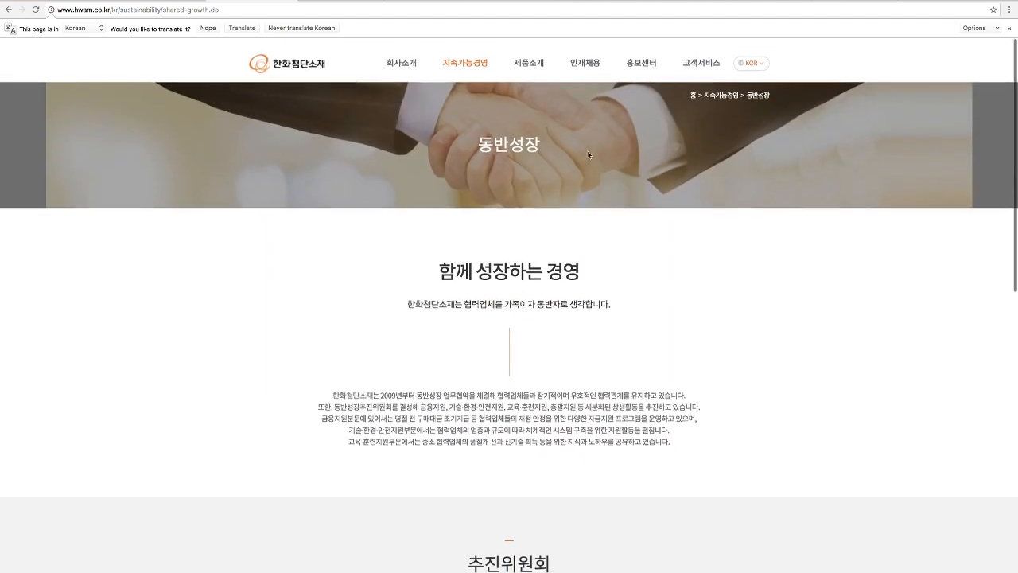
pyautogui.click(662, 2)
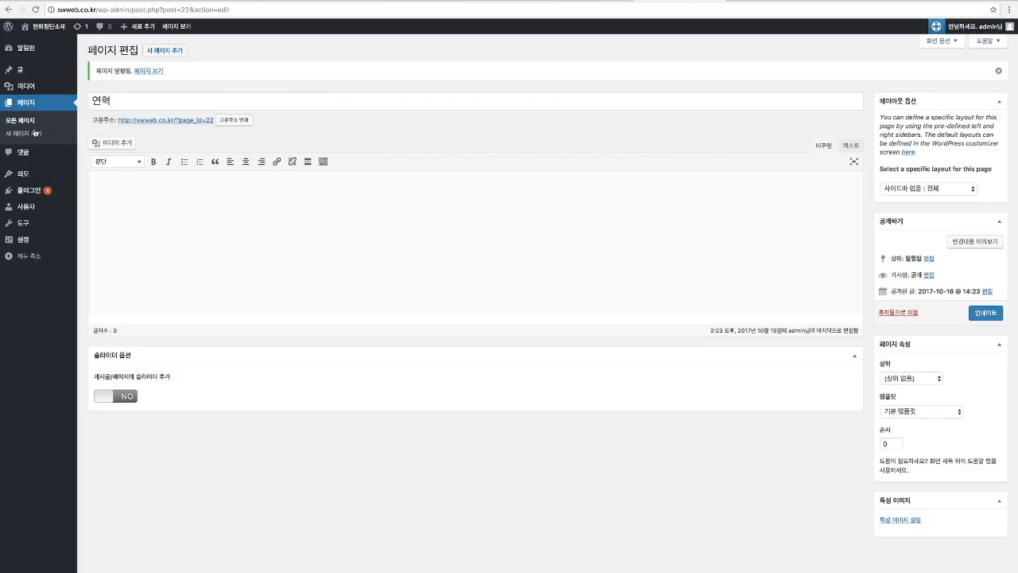
# - Create a page titled 윤리경영 with the layout 사이드바 없음 : 전체 and publish it
pyautogui.moveTo(44, 78)
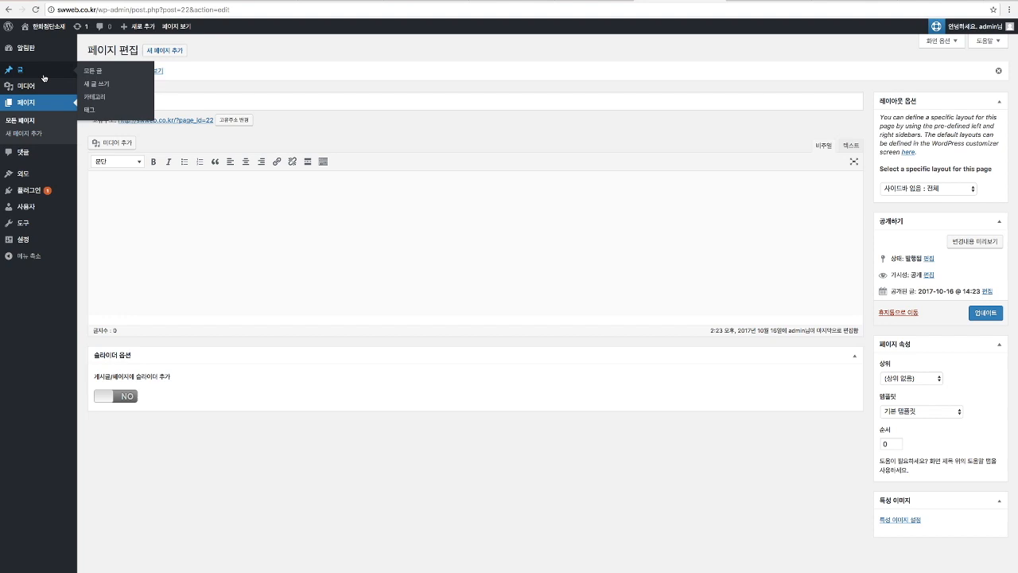
pyautogui.click(173, 51)
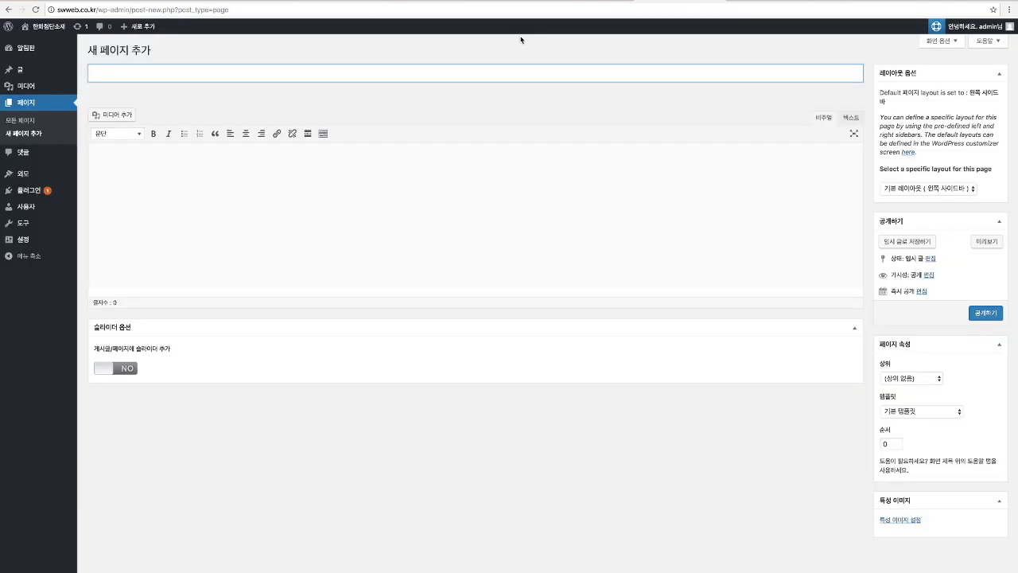
pyautogui.write('윤리경영')
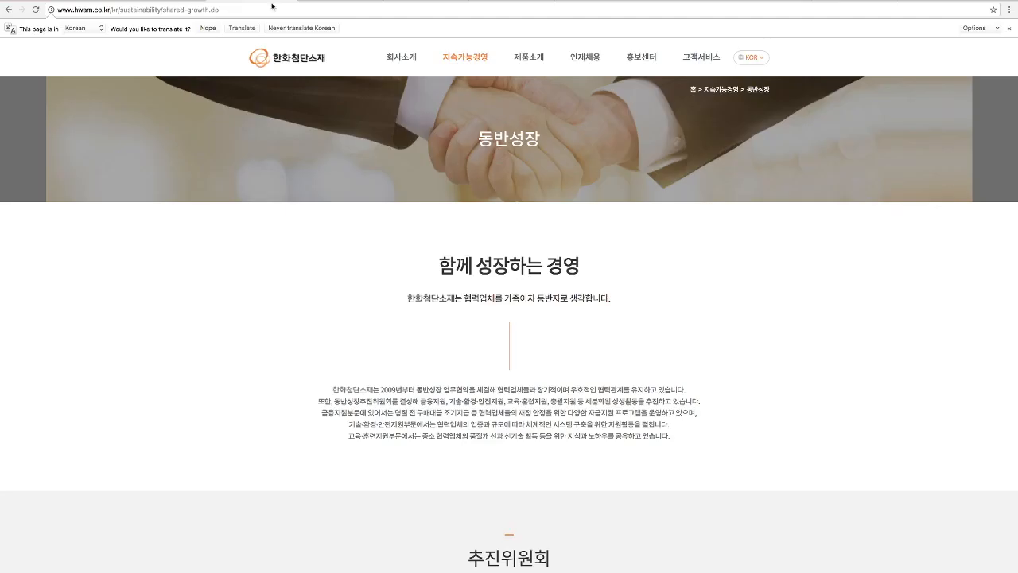
pyautogui.moveTo(477, 60)
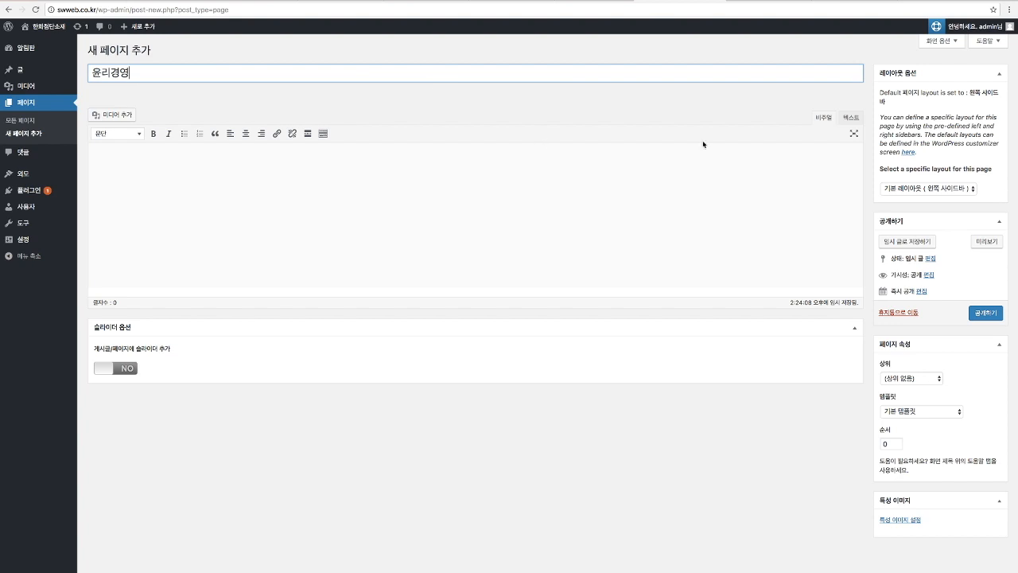
pyautogui.click(957, 191)
pyautogui.click(954, 224)
pyautogui.click(985, 313)
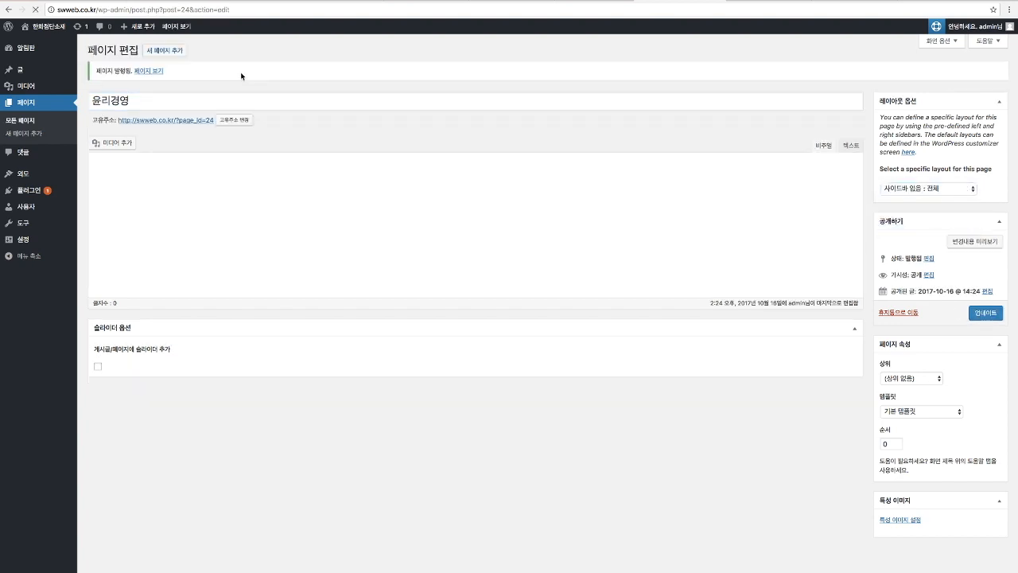
# - Create a page titled 동반성장 with the layout 사이드바 없음 : 전체 and publish it
pyautogui.click(164, 50)
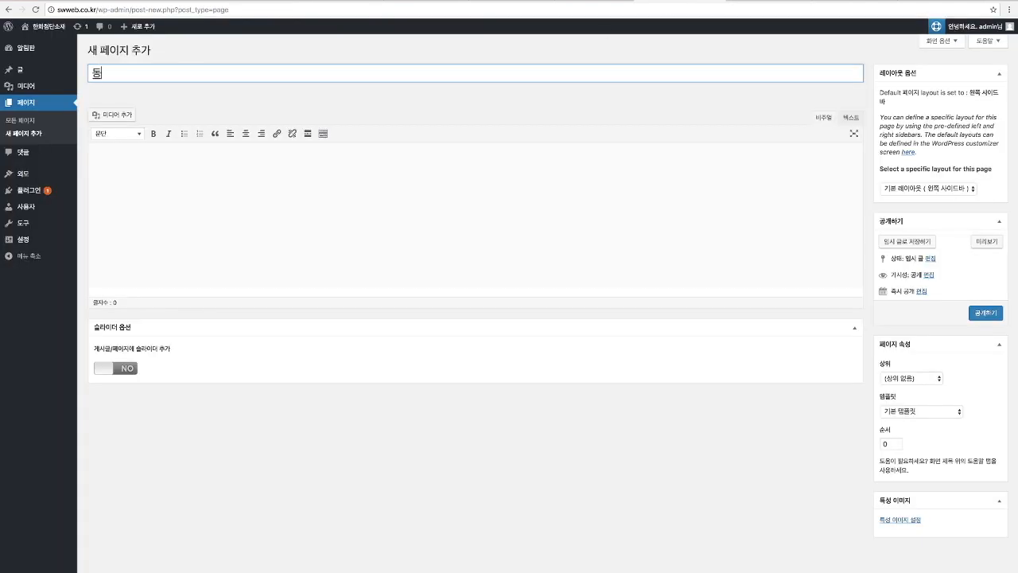
pyautogui.write('반성장')
pyautogui.click(954, 191)
pyautogui.click(956, 230)
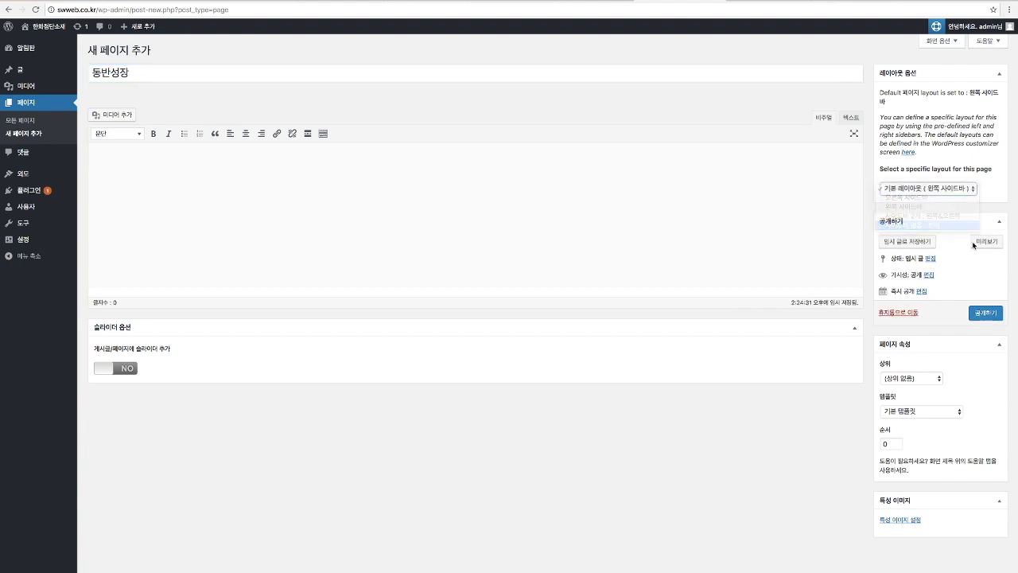
pyautogui.click(989, 312)
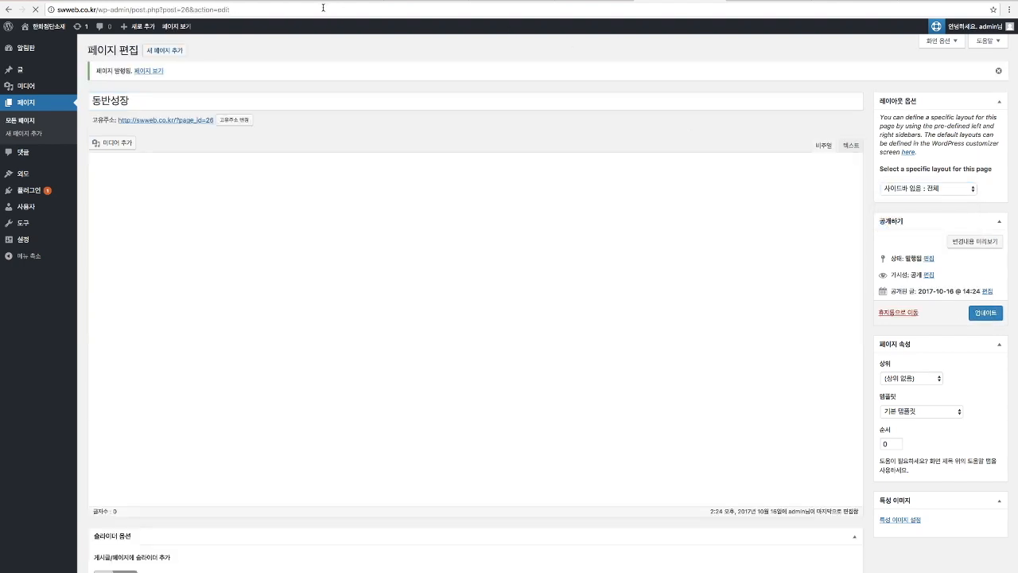
# - Open the StrongLite(GMT) page of 자동차소재 under 제품소개 on the reference site, and return to the 동반성장 page editor
pyautogui.click(250, 1)
pyautogui.moveTo(531, 64)
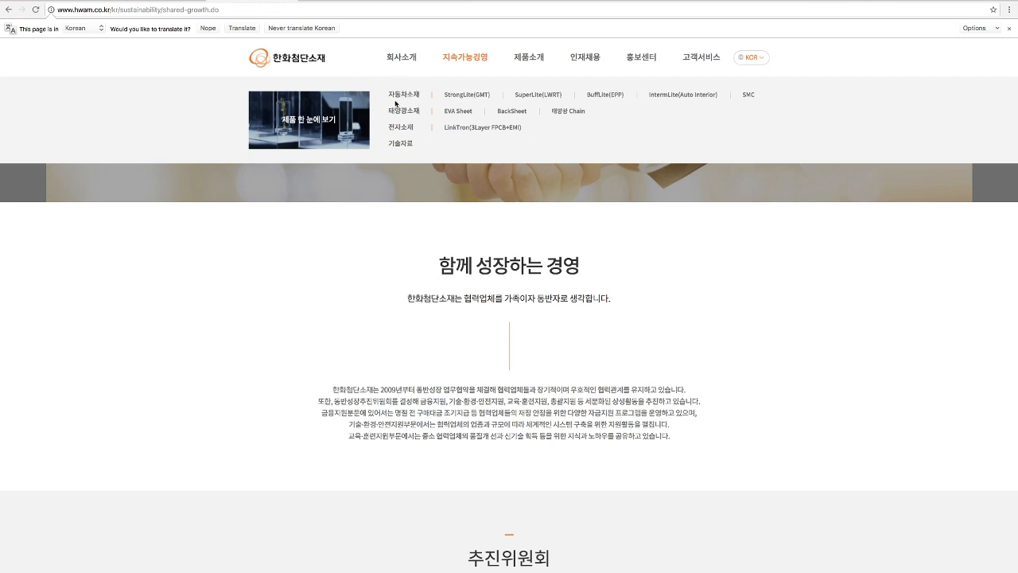
pyautogui.click(451, 96)
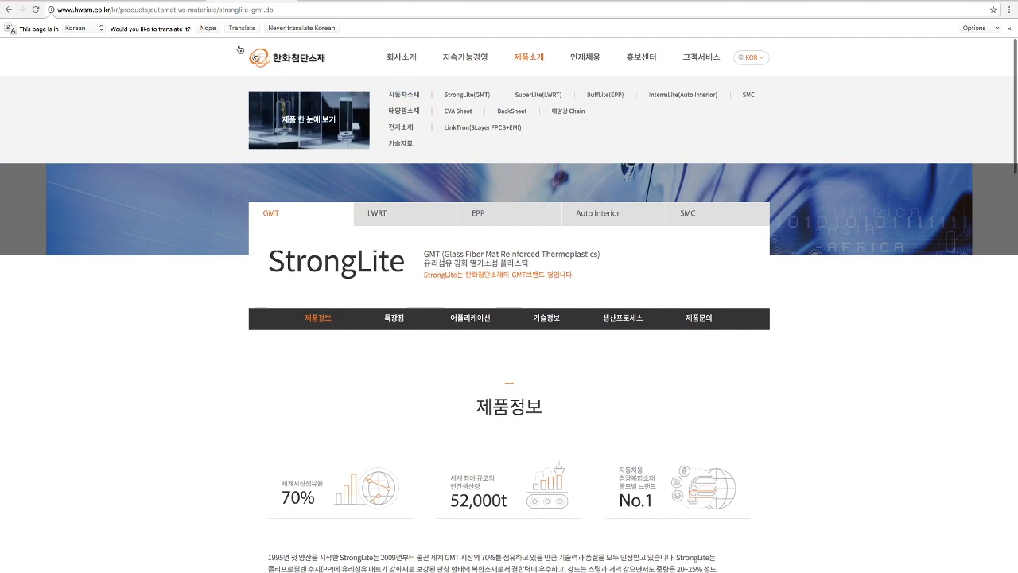
pyautogui.click(664, 0)
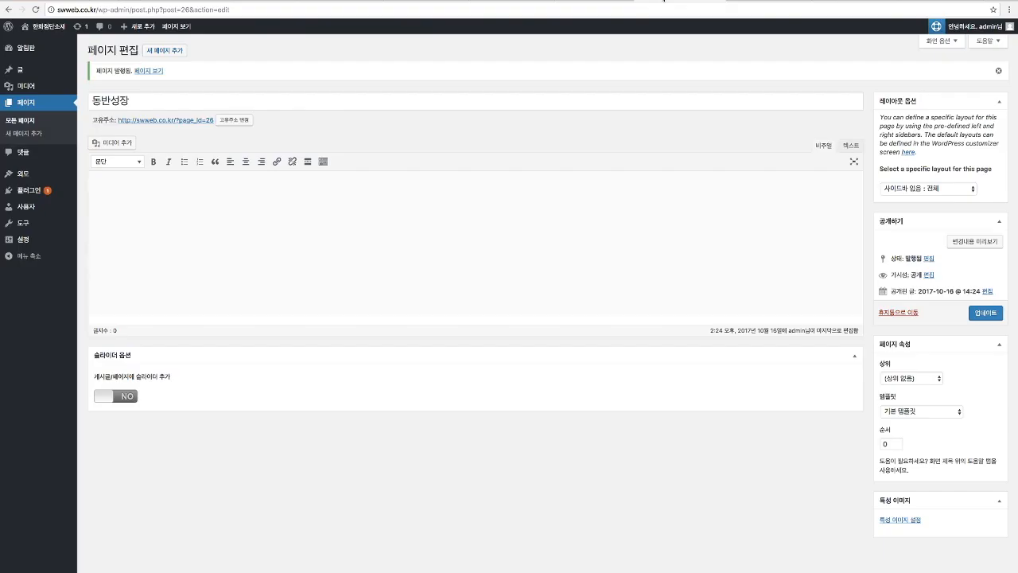
# - Create a page titled 자동차 소개 with the layout 사이드바 없음 : 전체 and publish it
pyautogui.click(164, 51)
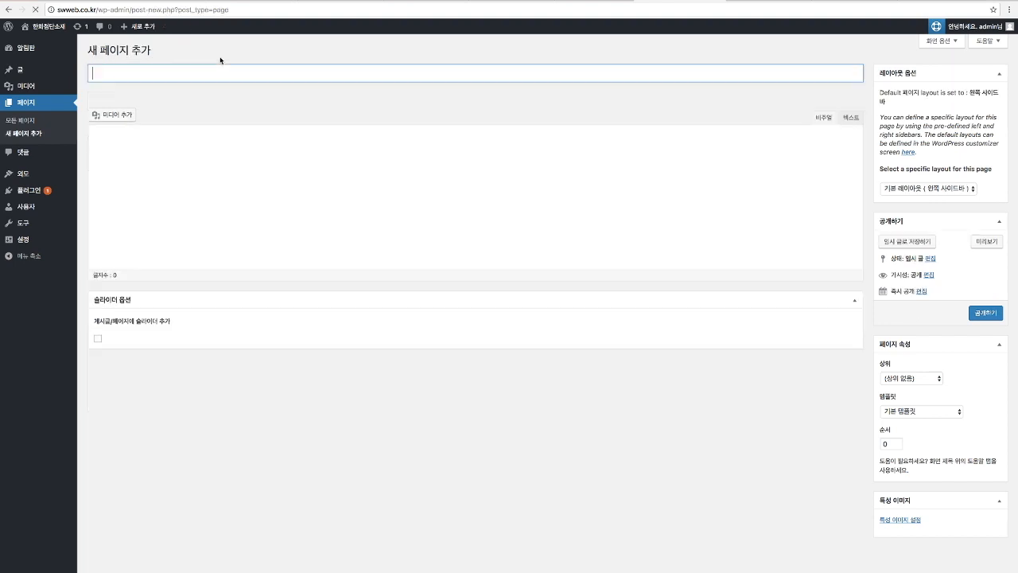
pyautogui.write('ㅂ')
pyautogui.write('동차소개')
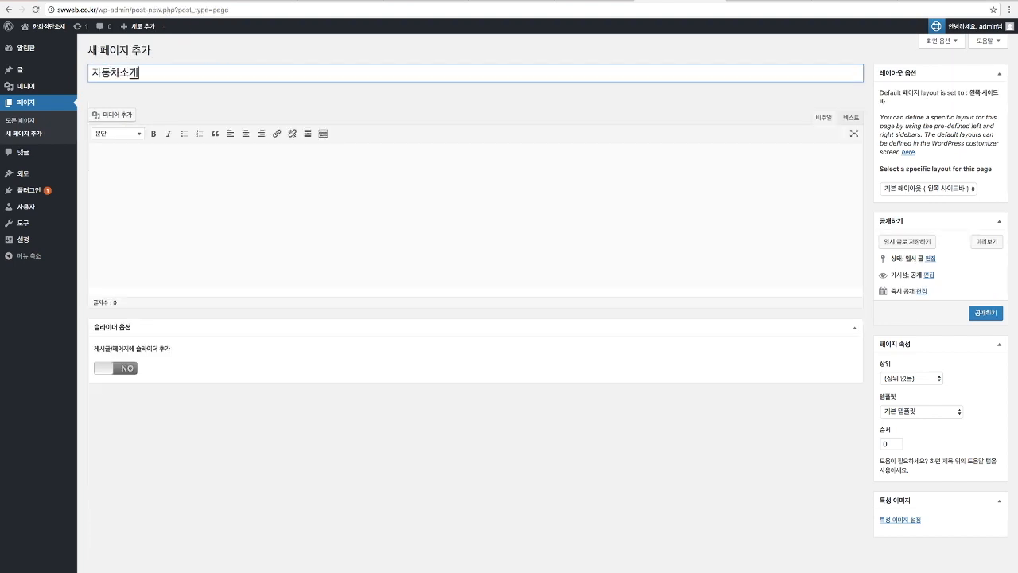
pyautogui.click(930, 188)
pyautogui.click(931, 228)
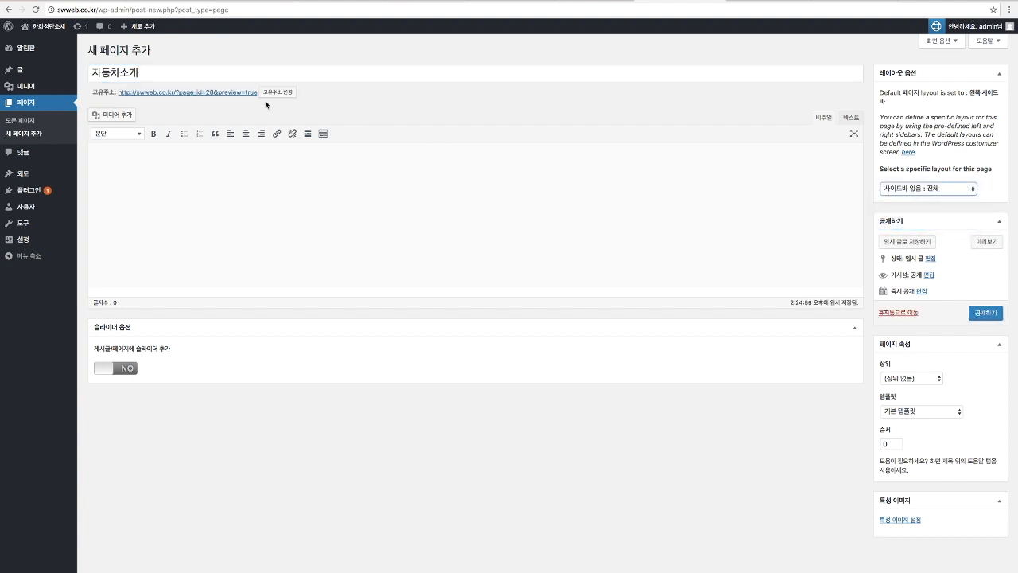
pyautogui.click(121, 73)
pyautogui.click(986, 313)
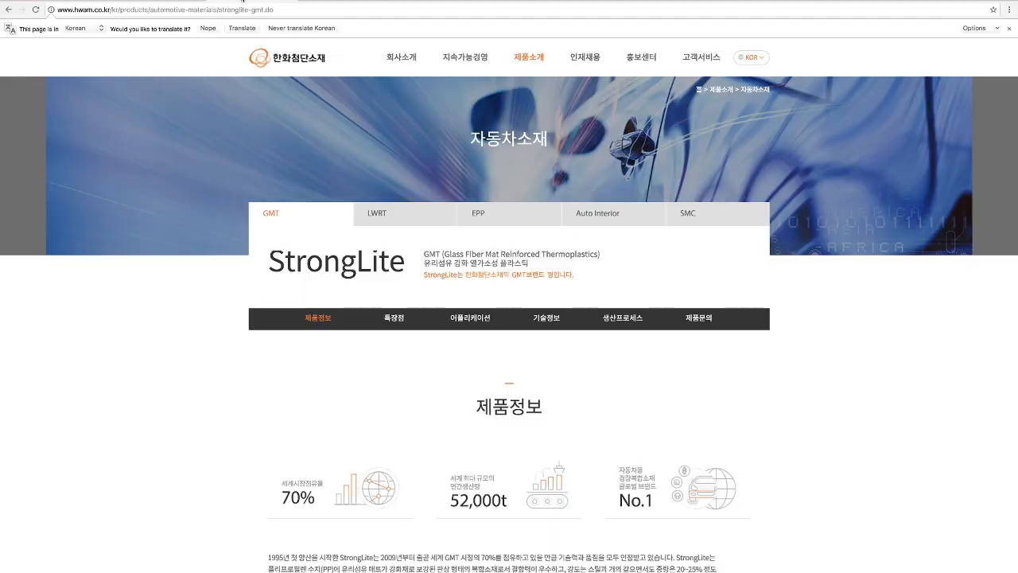
# - Check the 제품소개 names on the reference site, correct the page title to 자동차 소재 and update the page
pyautogui.moveTo(526, 59)
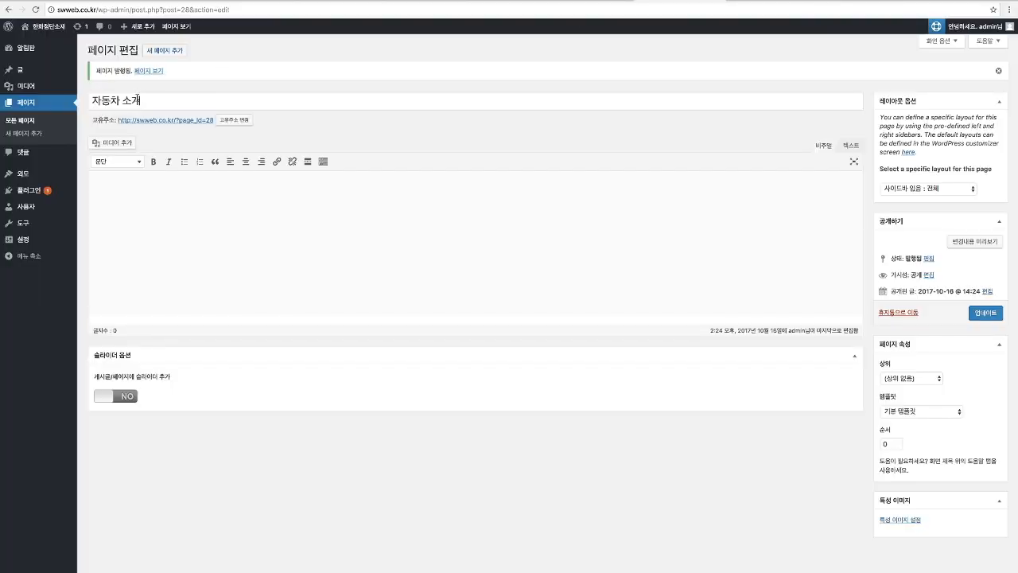
pyautogui.click(141, 99)
pyautogui.press('BackSpace')
pyautogui.write('ㅈ')
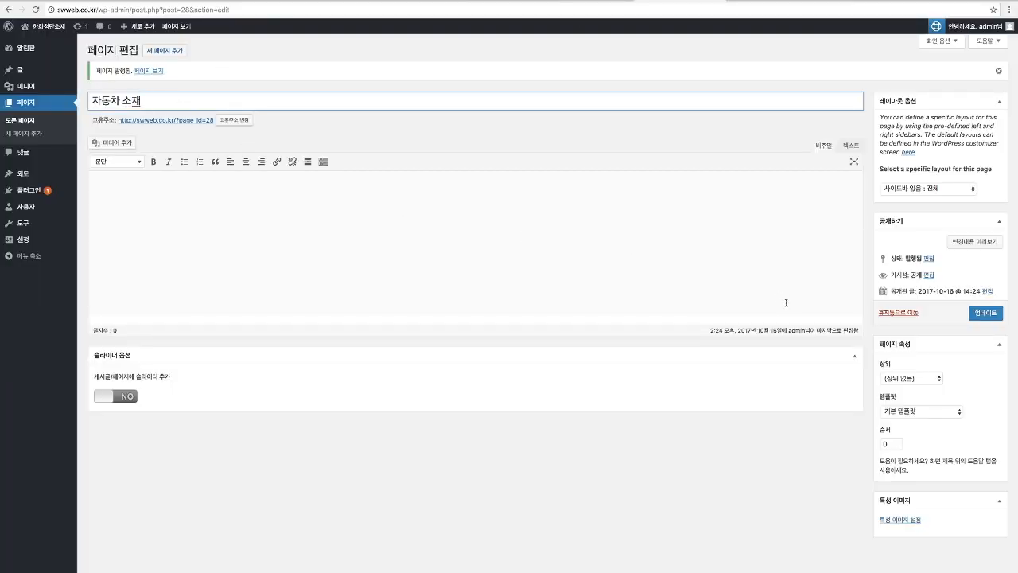
pyautogui.click(976, 316)
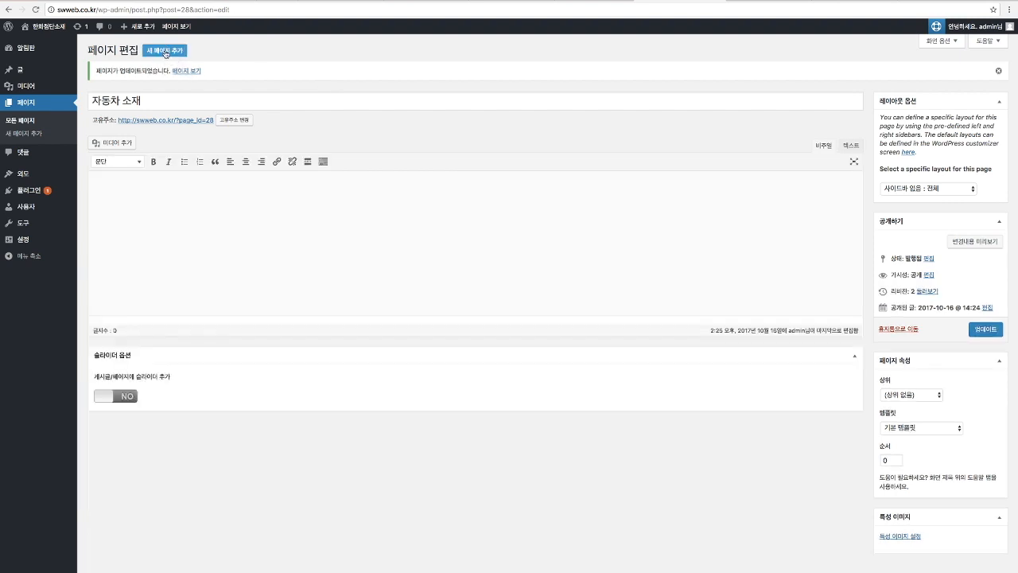
# - Create a page titled 태양광 소재 with the layout 사이드바 없음 : 전체 and publish it
pyautogui.click(164, 51)
pyautogui.click(928, 189)
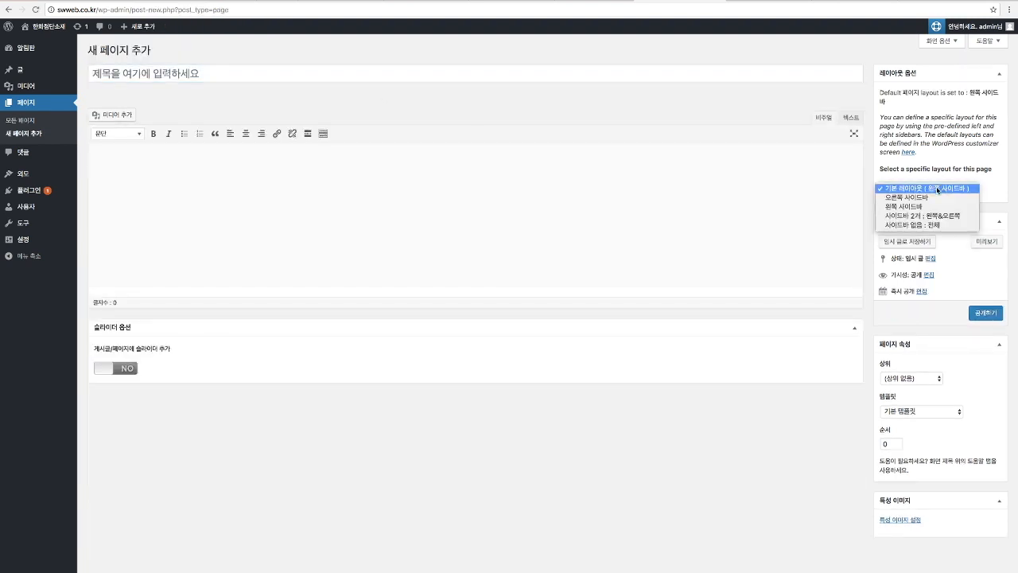
pyautogui.click(935, 229)
pyautogui.click(205, 69)
pyautogui.write('태야양광 소재')
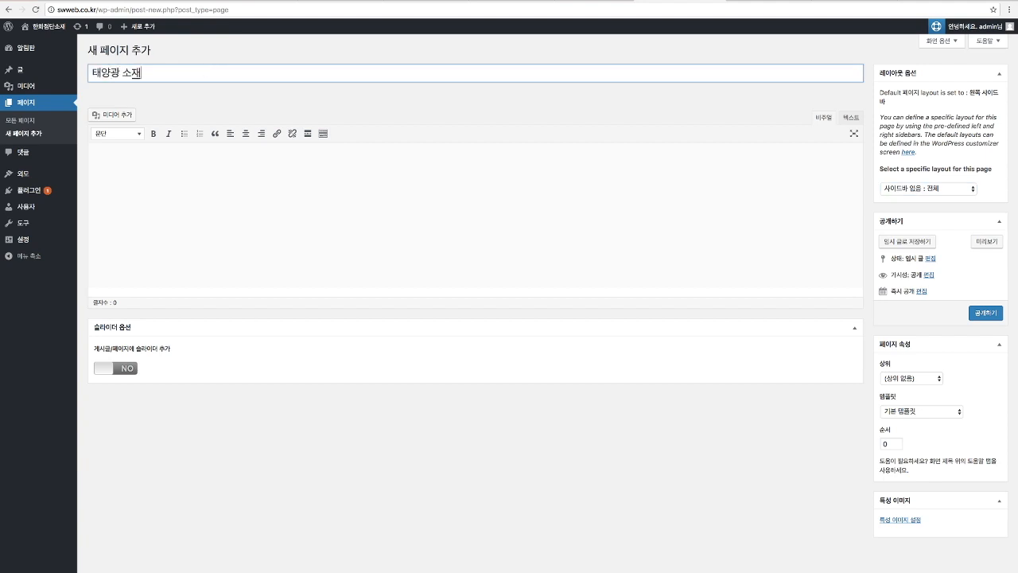
pyautogui.click(985, 314)
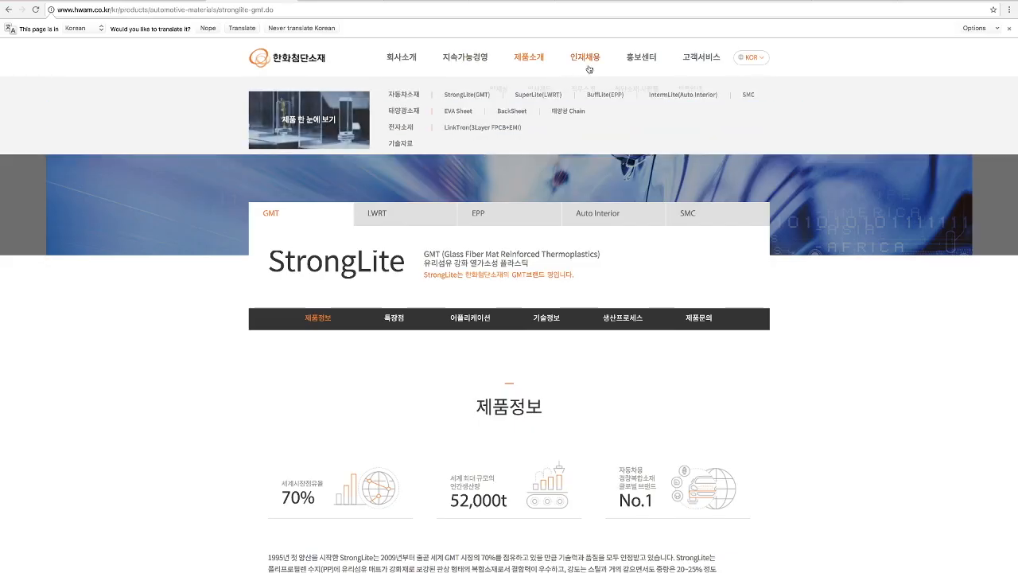
# - Open the 인재상 page under 인재채용 on the reference site
pyautogui.moveTo(587, 62)
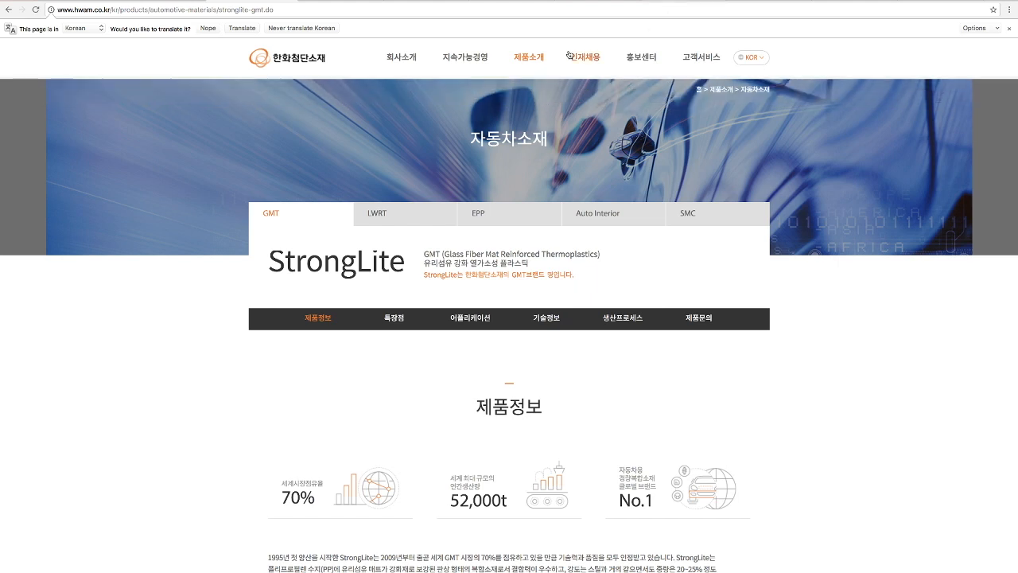
pyautogui.moveTo(583, 59)
pyautogui.click(510, 88)
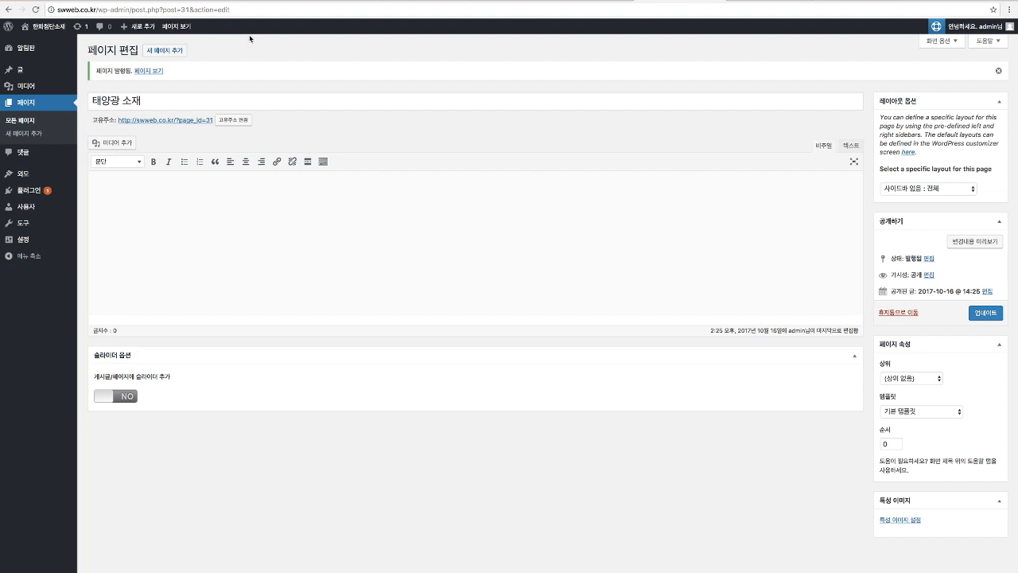
# - Create a page titled 인재상, choose its specific layout and publish it
pyautogui.click(163, 51)
pyautogui.write('인드잿')
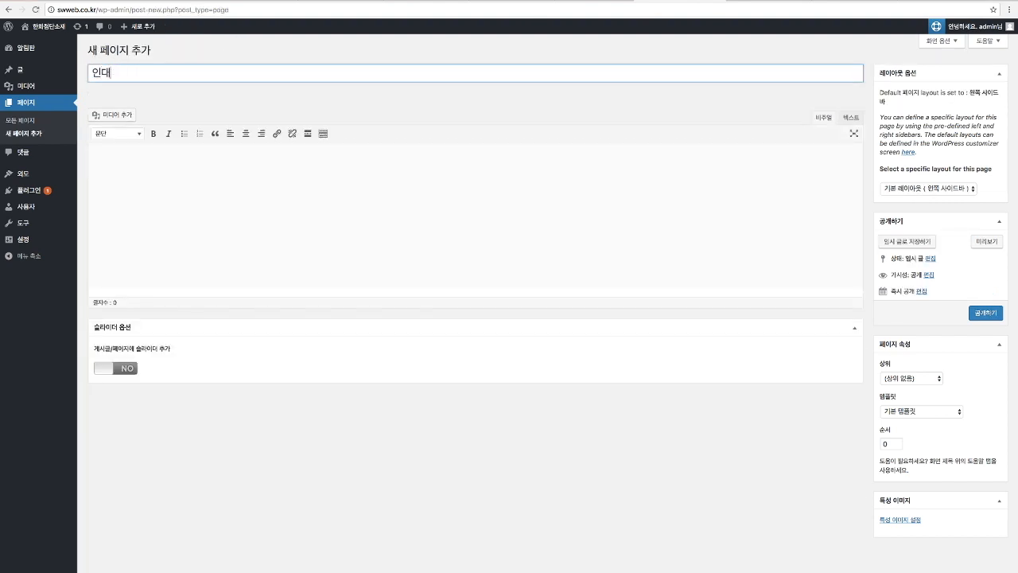
pyautogui.write('상')
pyautogui.click(929, 189)
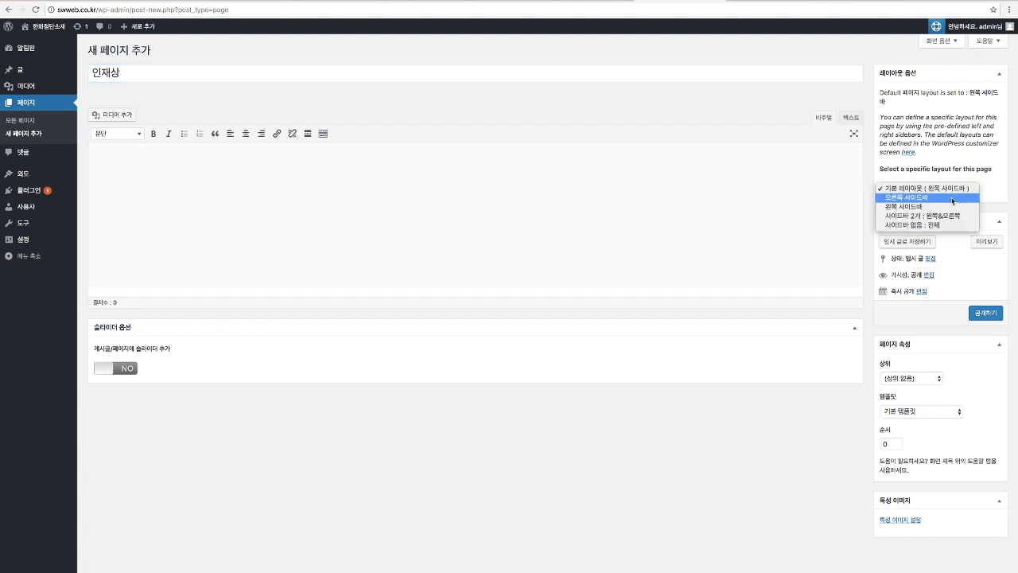
pyautogui.click(977, 310)
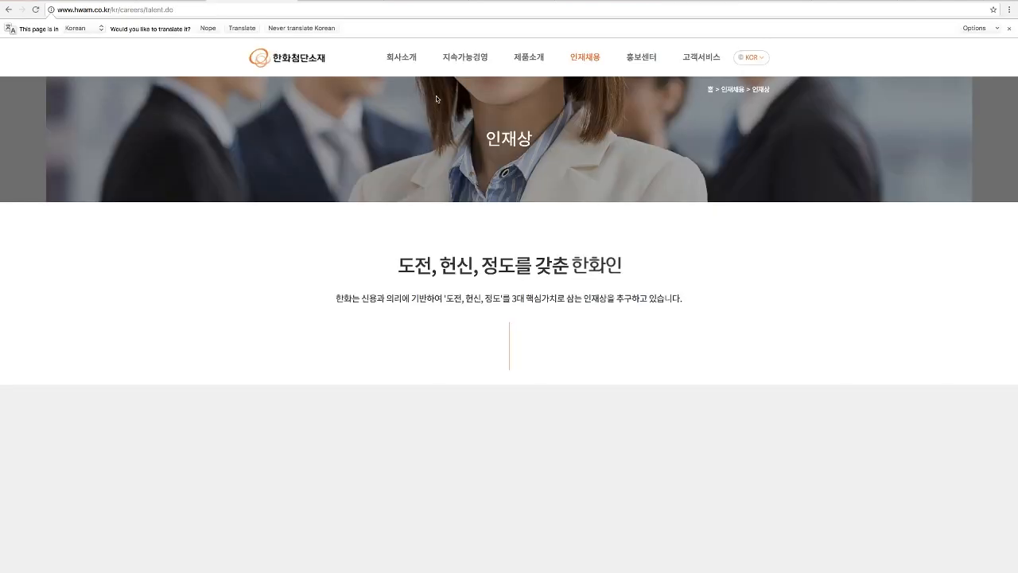
# - Check the submenus of 인재채용 and 홍보센터 on the reference site
pyautogui.moveTo(548, 58)
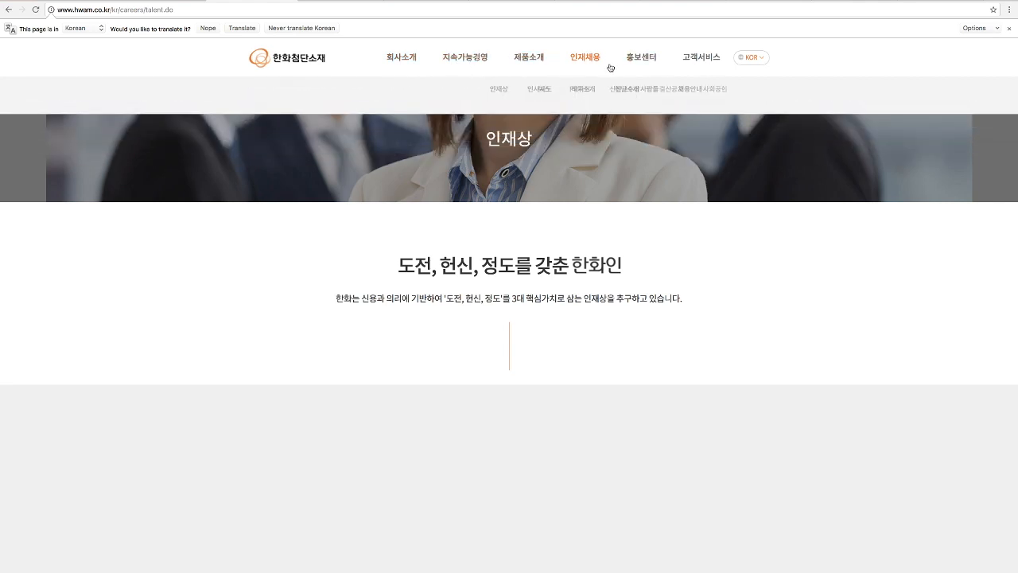
# - Add a new page in WordPress titled 인사제도
pyautogui.click(682, 1)
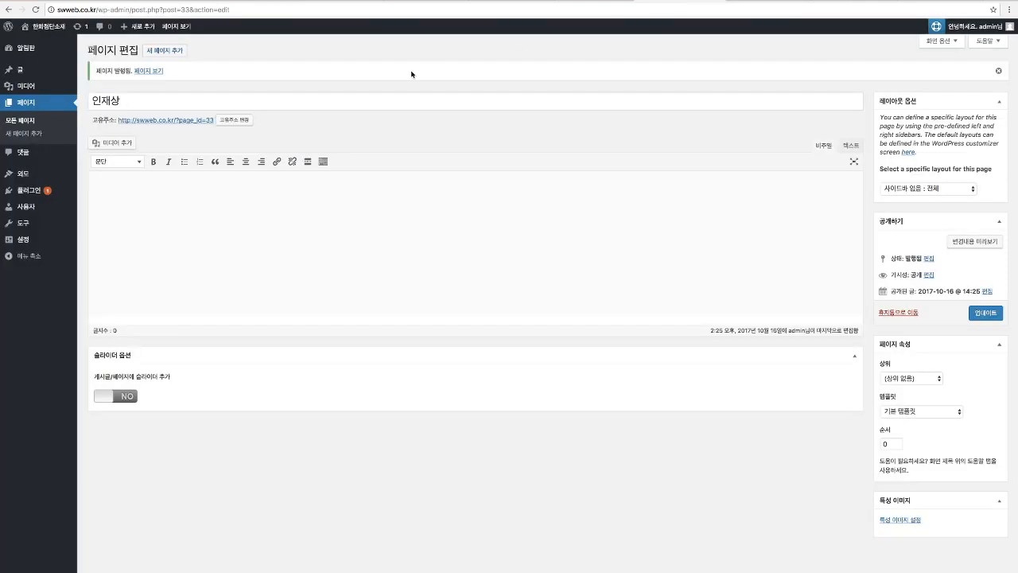
pyautogui.click(169, 51)
pyautogui.write('인사재도')
pyautogui.press('BackSpace')
pyautogui.press('BackSpace')
pyautogui.press('BackSpace')
pyautogui.write('ㅈ도')
pyautogui.press('BackSpace')
pyautogui.press('BackSpace')
pyautogui.press('BackSpace')
pyautogui.write('젣ㅎ')
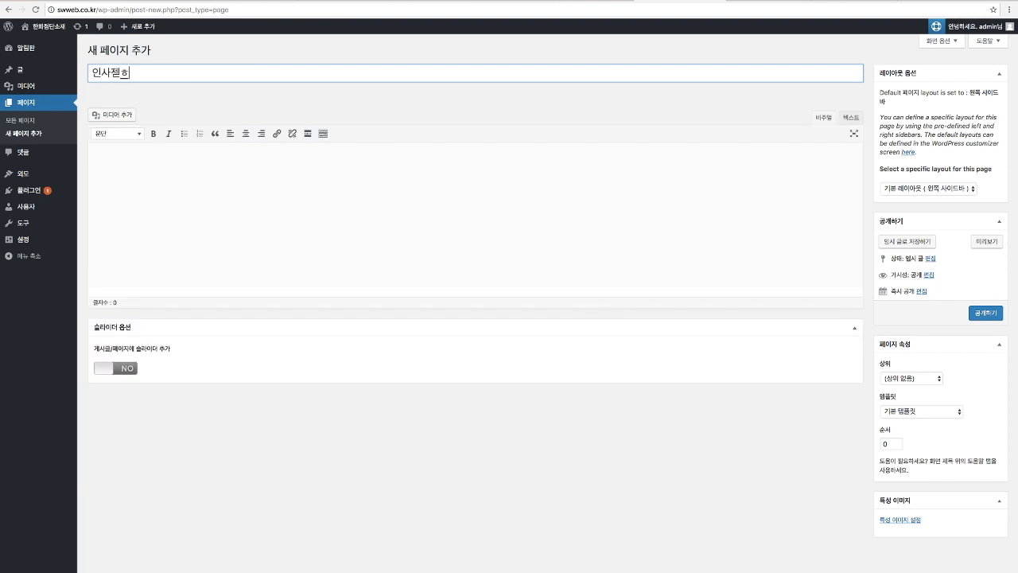
pyautogui.press('BackSpace')
pyautogui.press('BackSpace')
pyautogui.write('제도')
# - Set the 인사제도 page's layout to 사이드바 없음 : 전체 and publish the page
pyautogui.click(265, 1)
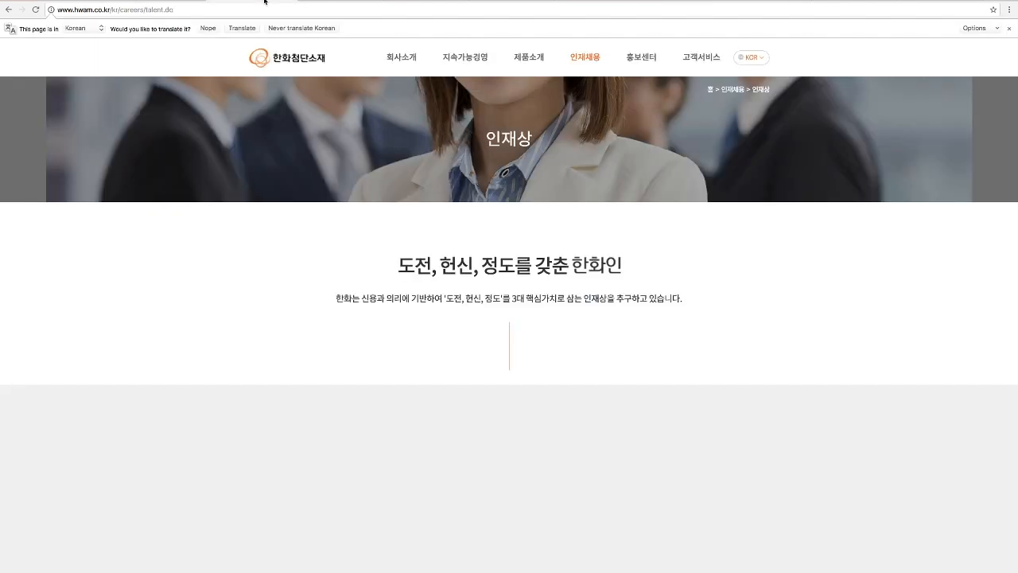
pyautogui.click(680, 2)
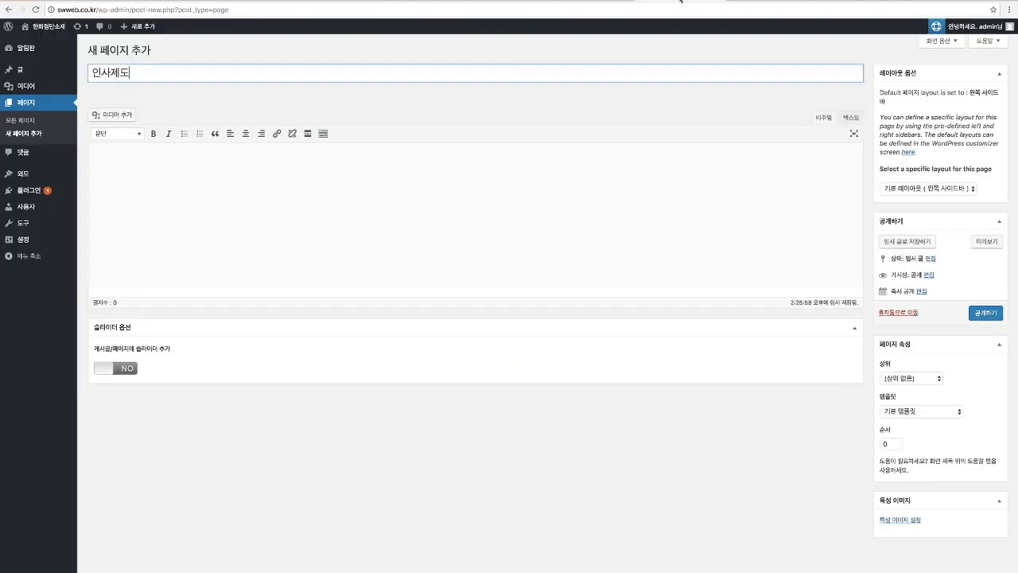
pyautogui.click(951, 193)
pyautogui.click(924, 224)
pyautogui.click(987, 315)
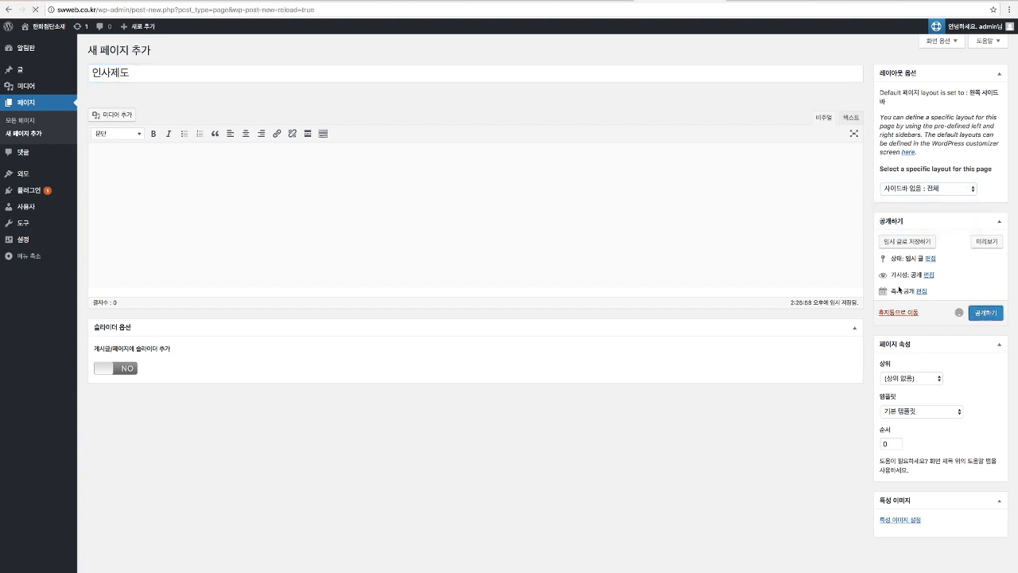
# - Review the 뉴스 list under 홍보센터 on the Hanwha reference site
pyautogui.click(267, 2)
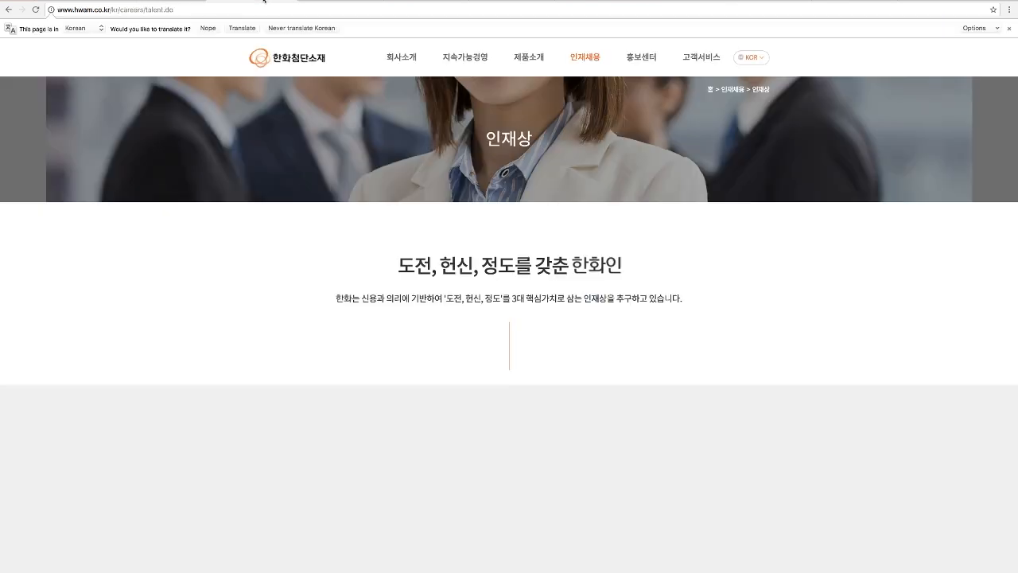
pyautogui.moveTo(650, 61)
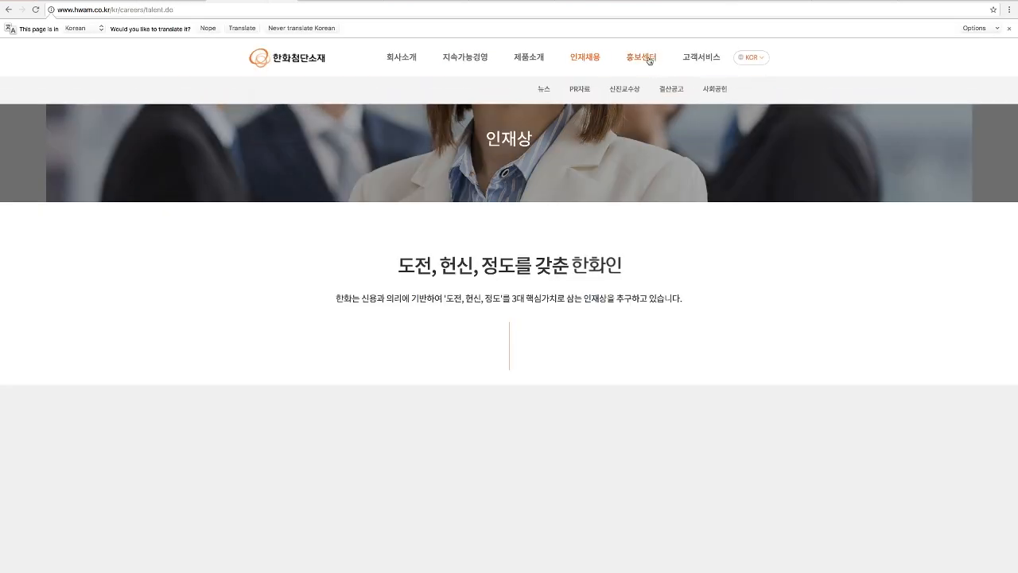
pyautogui.click(545, 93)
pyautogui.scroll(-3, 477, 318)
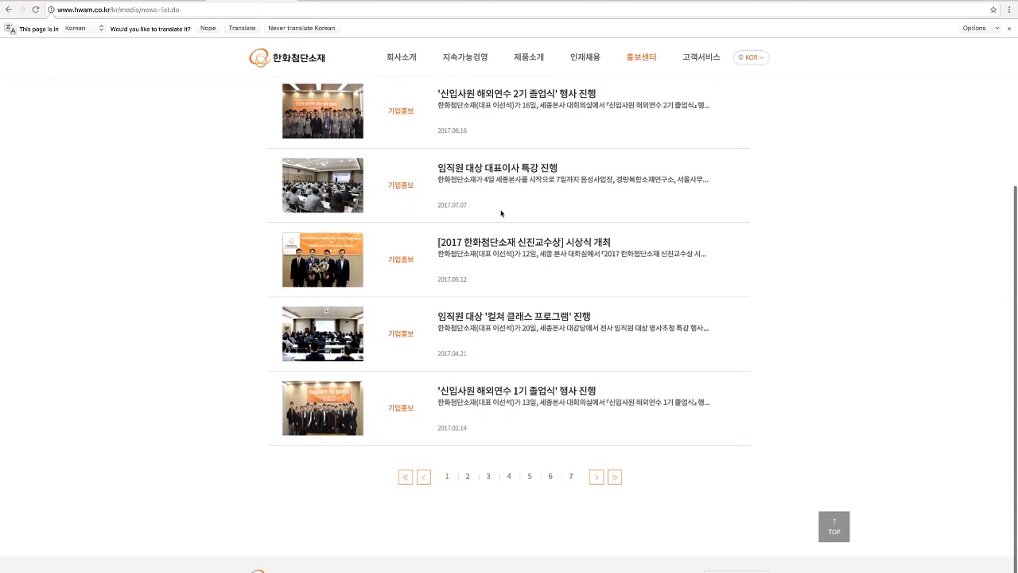
pyautogui.scroll(3, 602, 127)
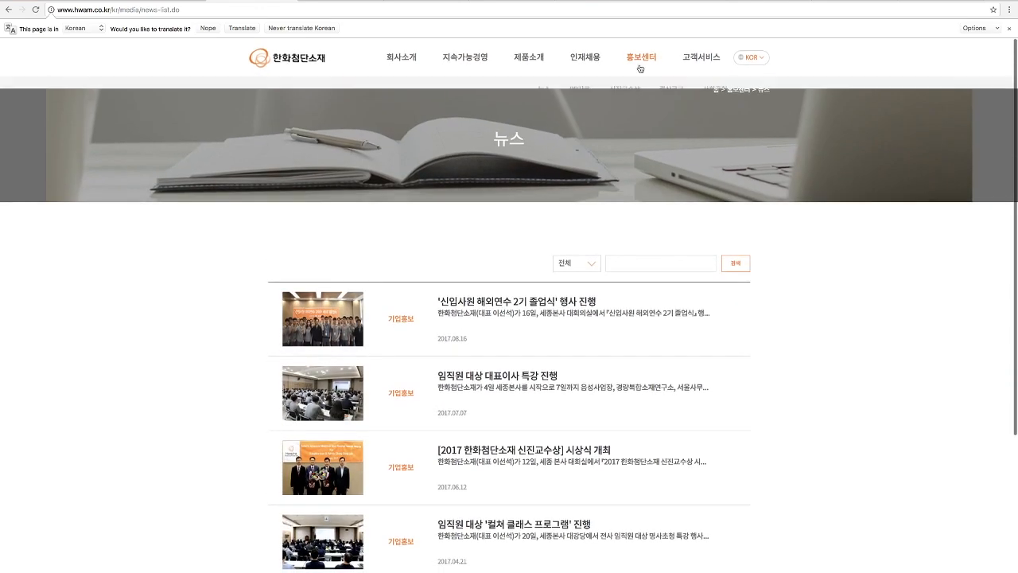
# - Open a blank new post from the WordPress post list and view the reference site's PR자료 page
pyautogui.click(639, 1)
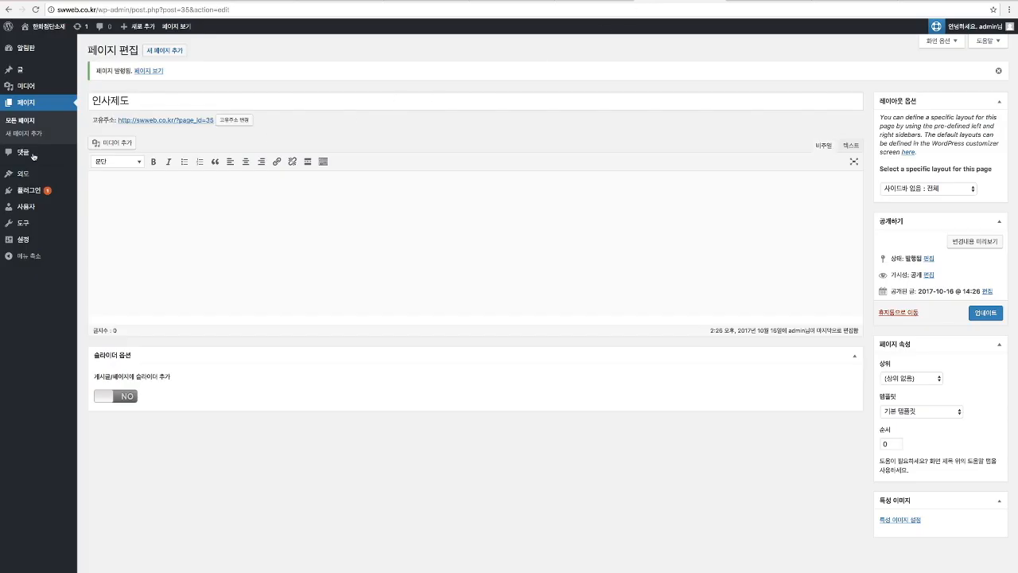
pyautogui.moveTo(37, 76)
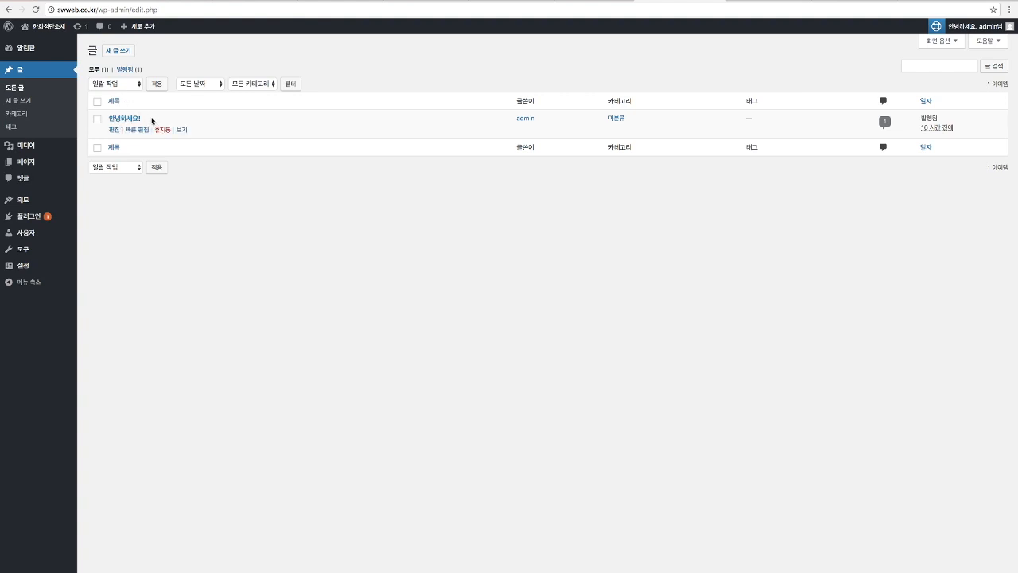
pyautogui.click(118, 51)
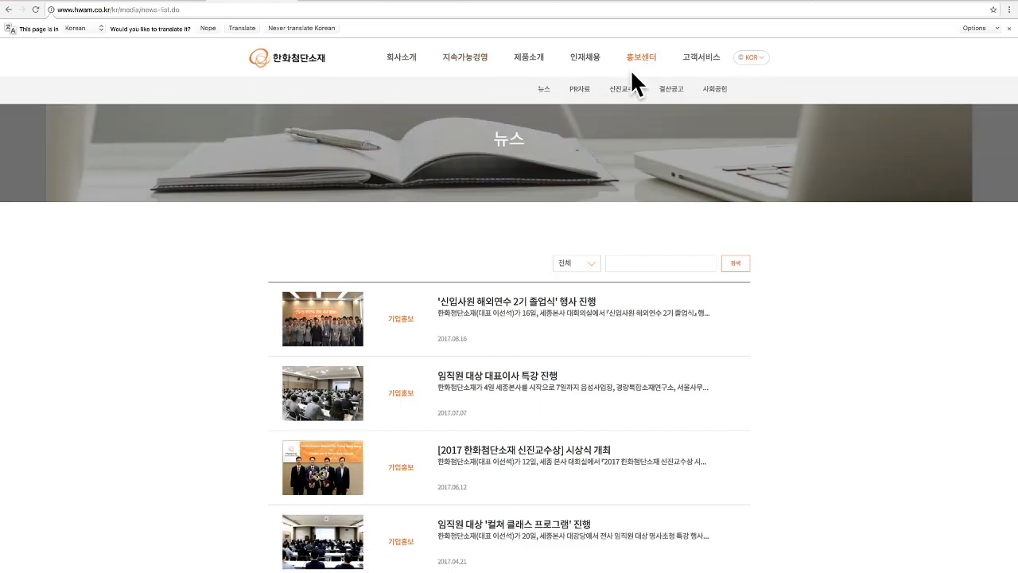
pyautogui.click(580, 89)
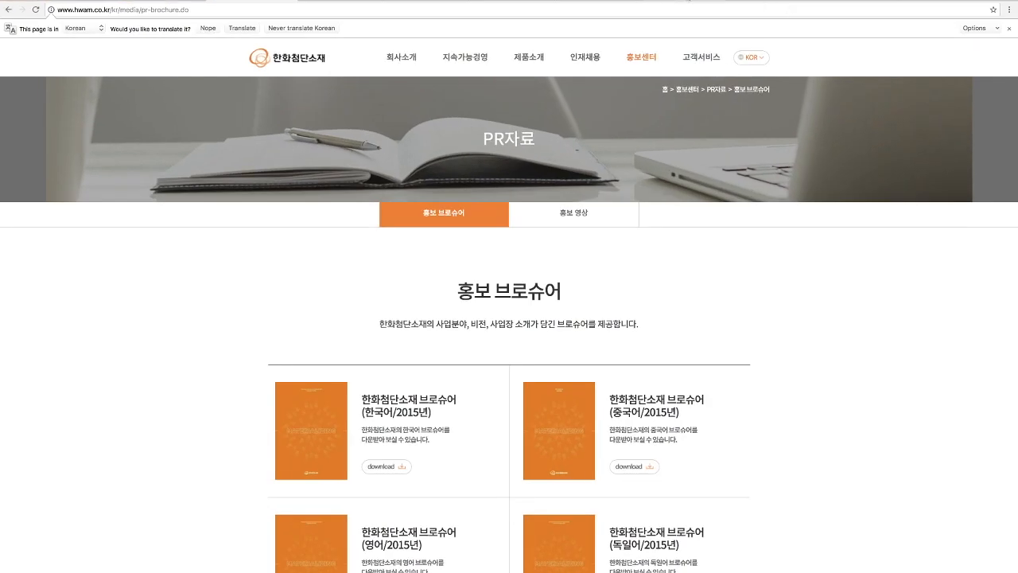
pyautogui.click(689, 1)
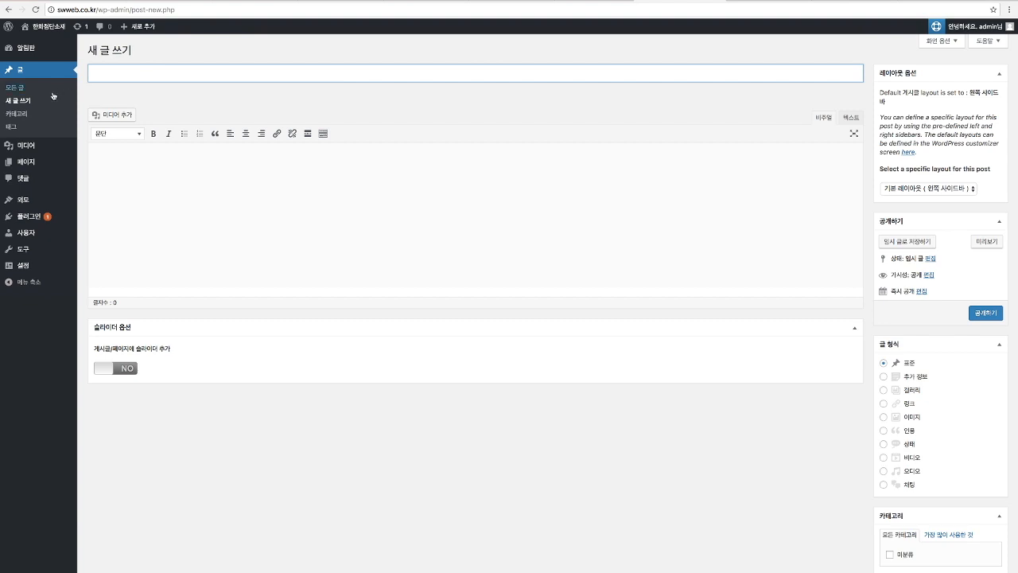
# - Edit the 미분류 post category, entering 뉴스 as its name and news as its slug
pyautogui.click(24, 116)
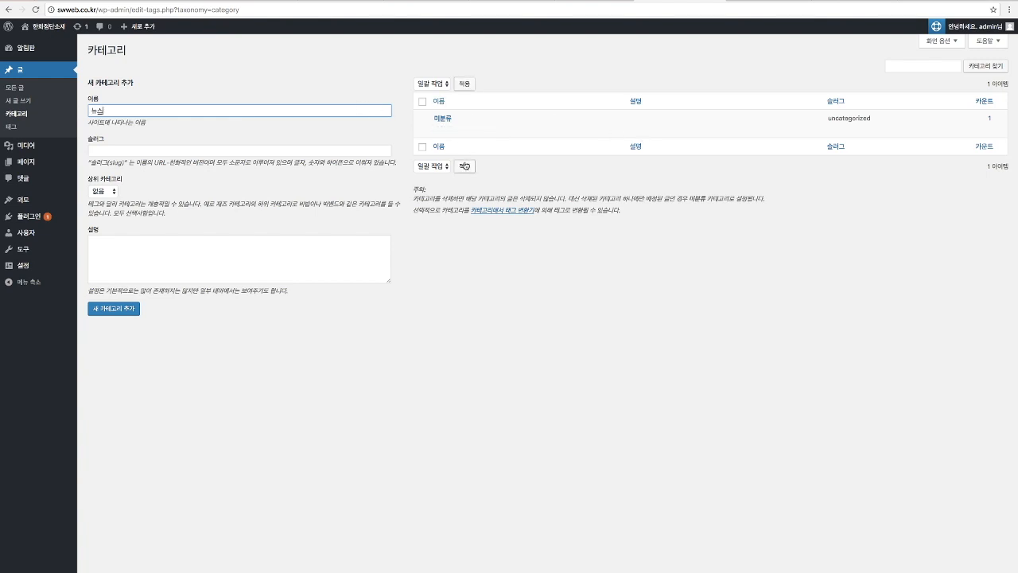
pyautogui.click(443, 118)
pyautogui.doubleClick(241, 79)
pyautogui.write('ㅂ')
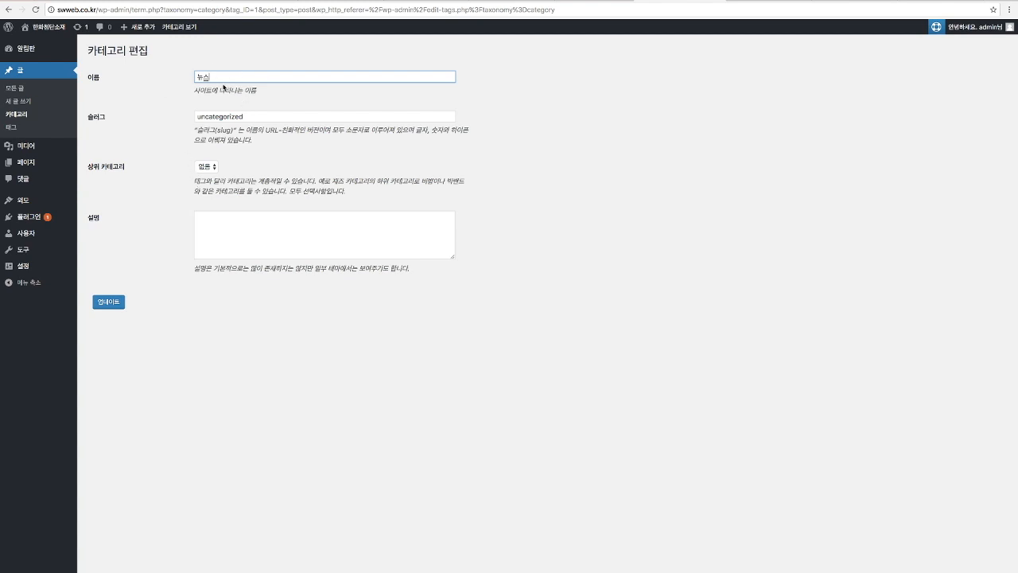
pyautogui.doubleClick(194, 116)
pyautogui.write('news')
# - Replace the category's name with the copied slug text news and update the category
pyautogui.moveTo(226, 111); pyautogui.dragTo(177, 116)
pyautogui.hotkey('ctrl', 'c')
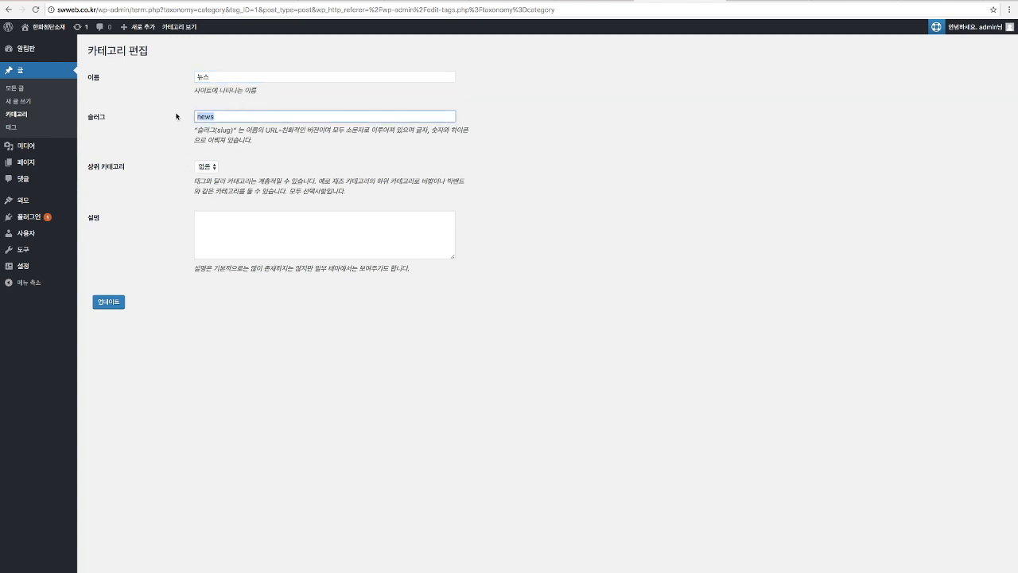
pyautogui.doubleClick(204, 75)
pyautogui.hotkey('ctrl', 'v')
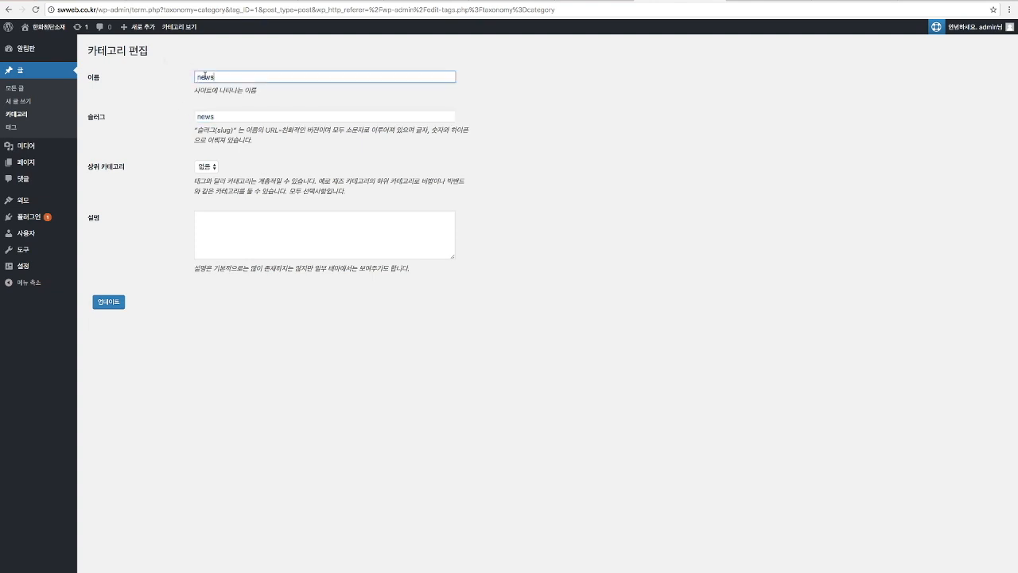
pyautogui.click(109, 302)
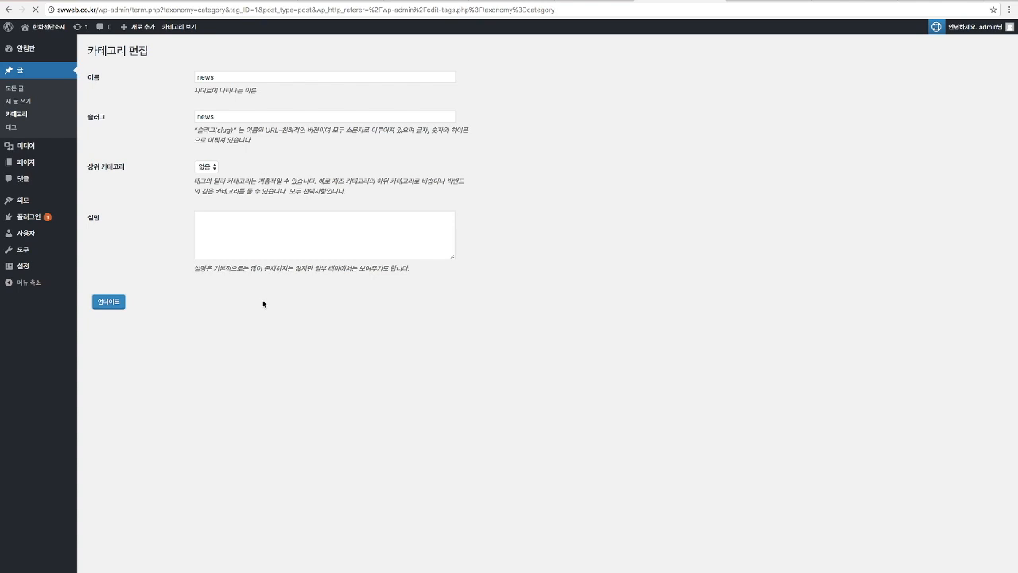
# - Check the category list and start a new post assigned to the news category
pyautogui.click(18, 113)
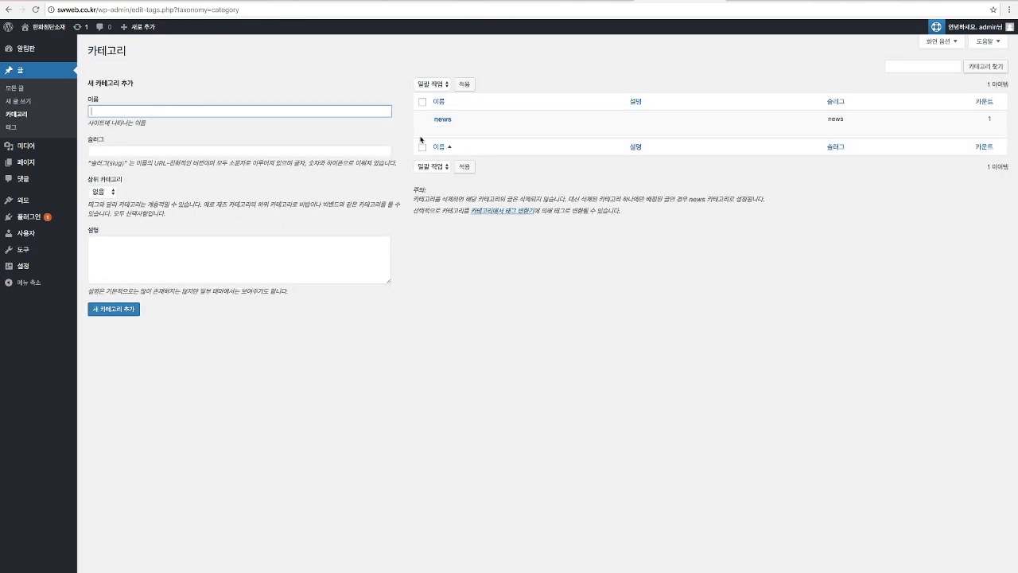
pyautogui.click(26, 90)
pyautogui.click(119, 51)
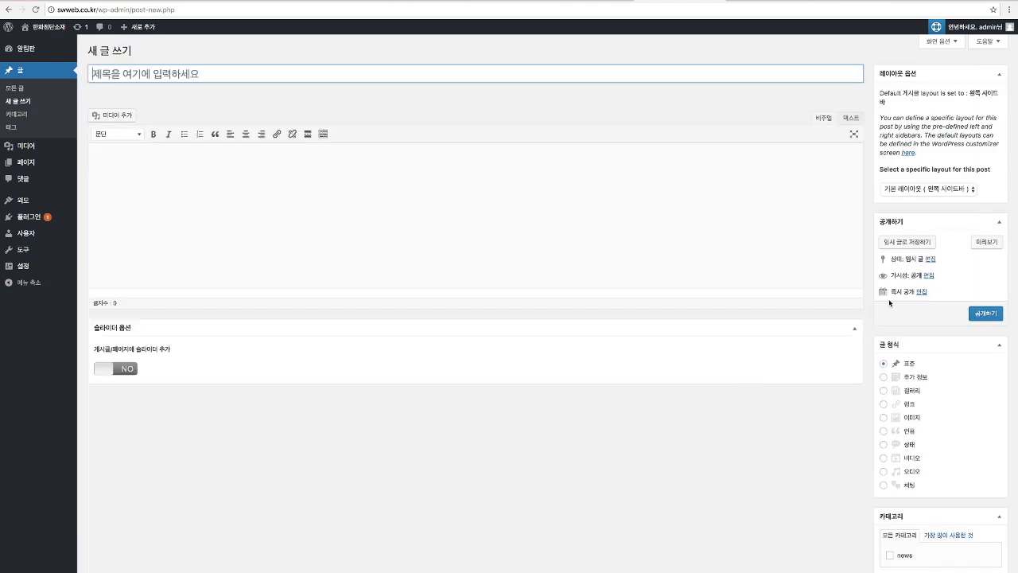
pyautogui.scroll(-2, 966, 341)
pyautogui.click(890, 394)
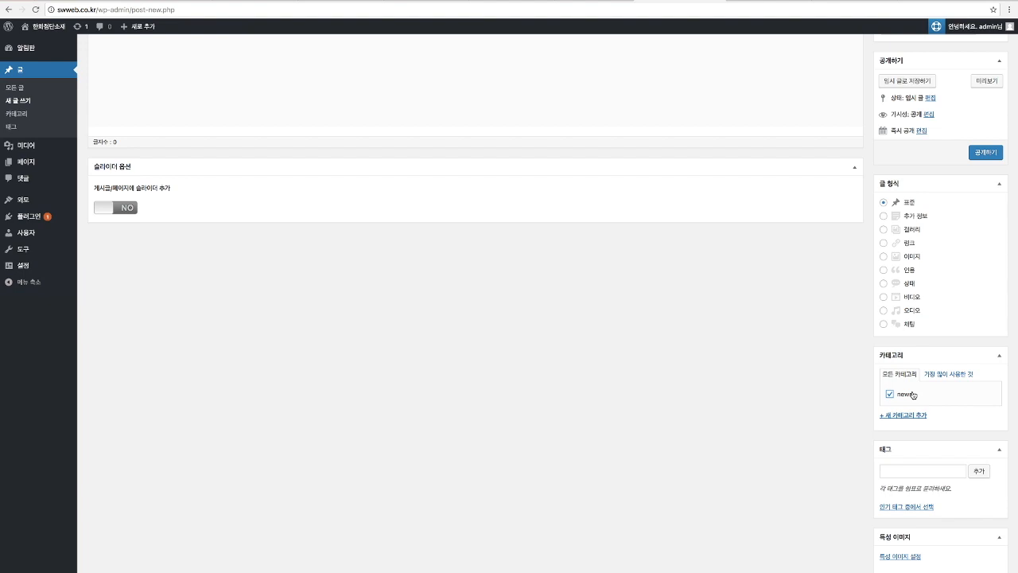
pyautogui.scroll(2, 723, 254)
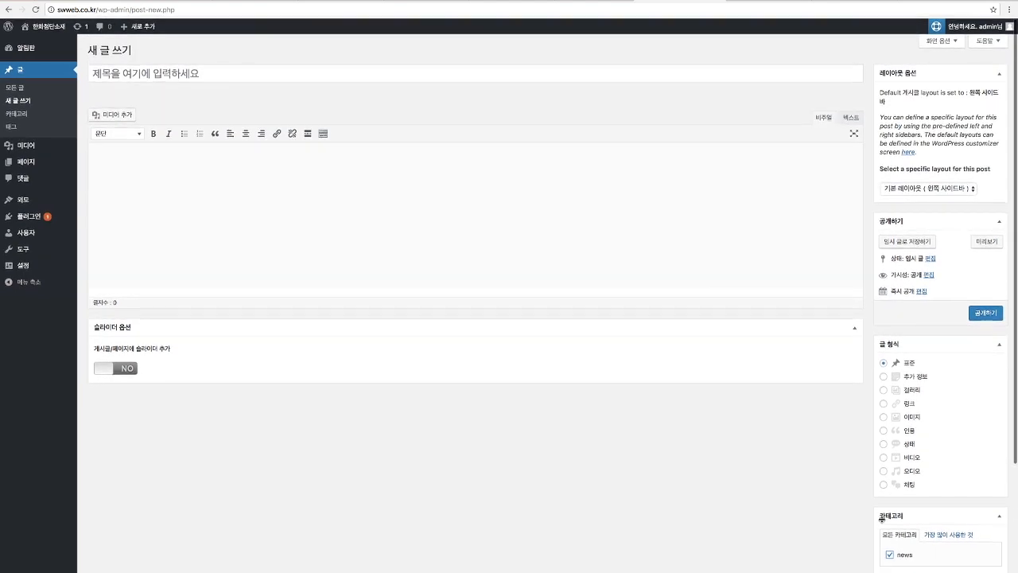
# - Reopen the news category for editing, review its name and slug, and save it again
pyautogui.click(17, 114)
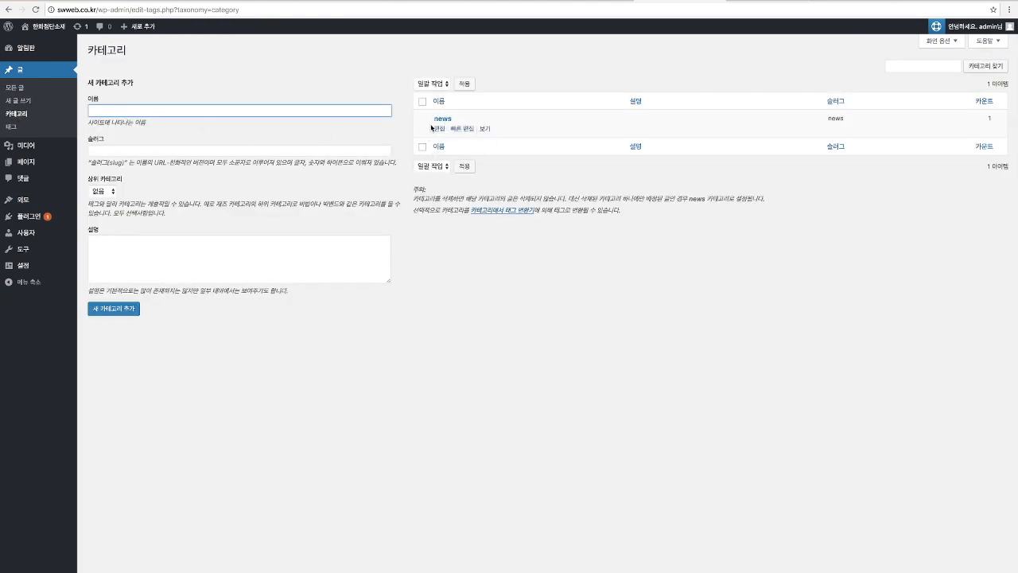
pyautogui.click(440, 128)
pyautogui.moveTo(226, 77); pyautogui.dragTo(175, 79)
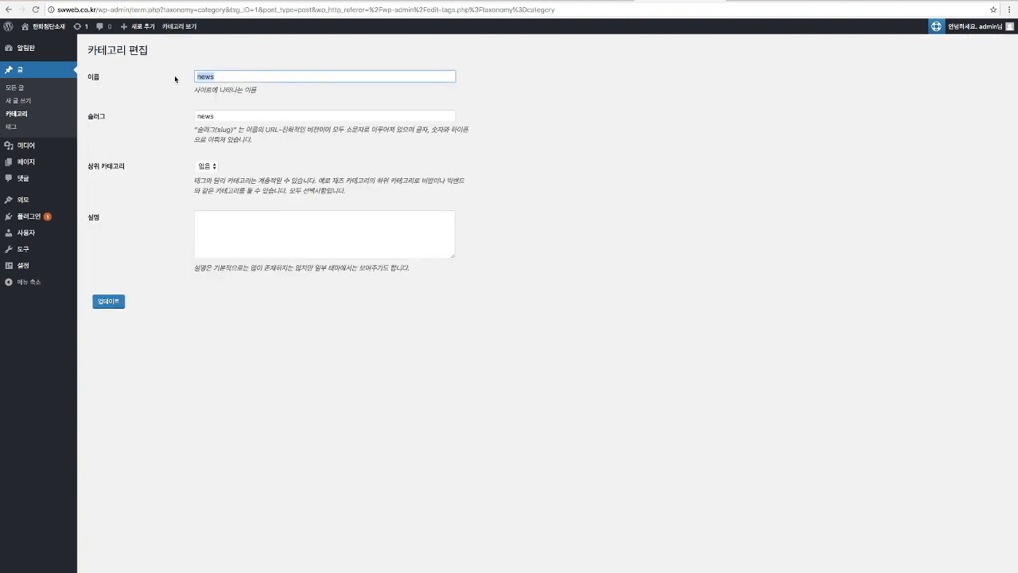
pyautogui.moveTo(220, 117); pyautogui.dragTo(179, 112)
pyautogui.click(172, 94)
pyautogui.click(115, 306)
# - Start a new post in WordPress and look through the 뉴스 list on the reference site
pyautogui.click(18, 88)
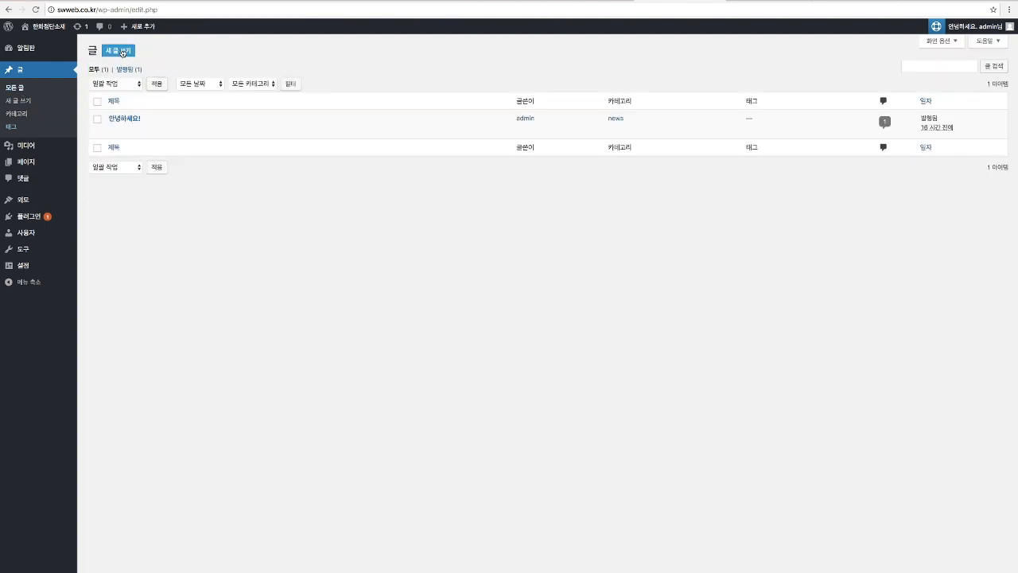
pyautogui.click(117, 52)
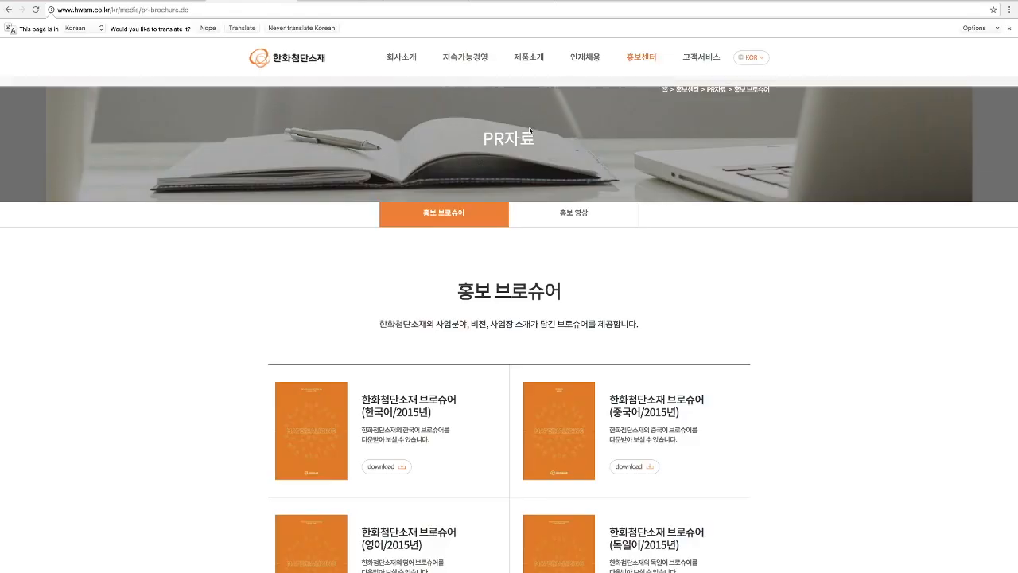
pyautogui.moveTo(588, 68)
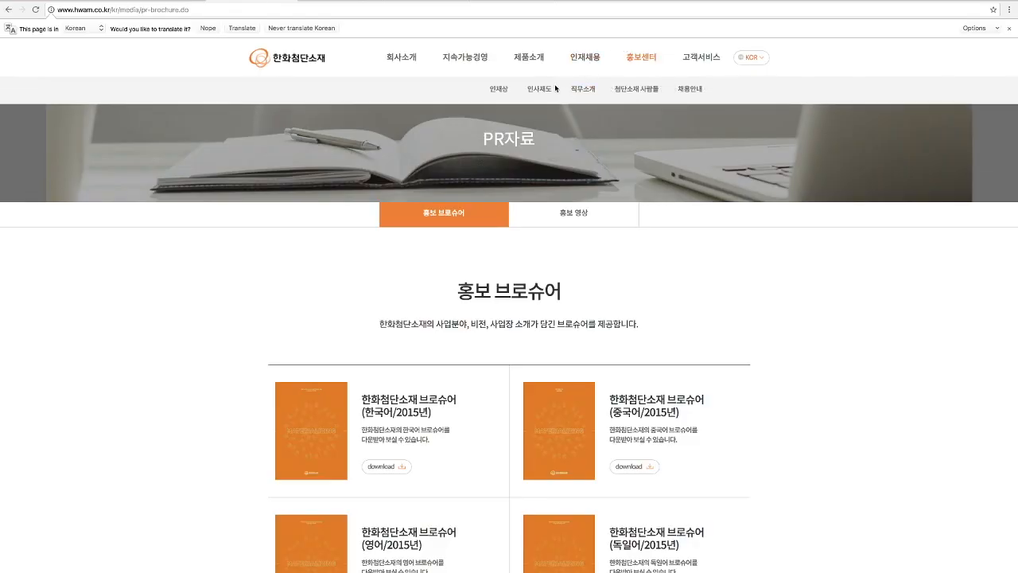
pyautogui.moveTo(632, 62)
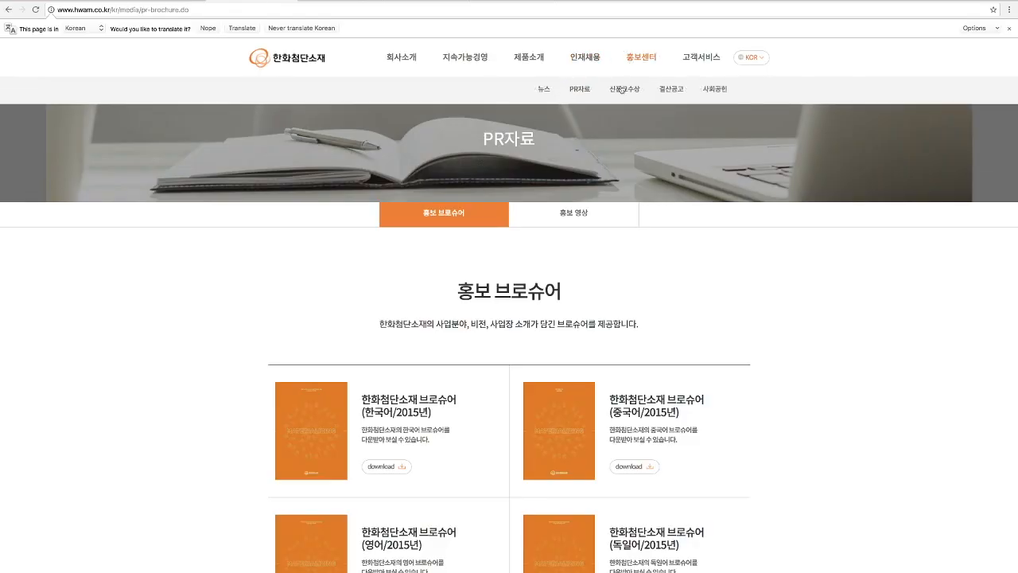
pyautogui.click(548, 87)
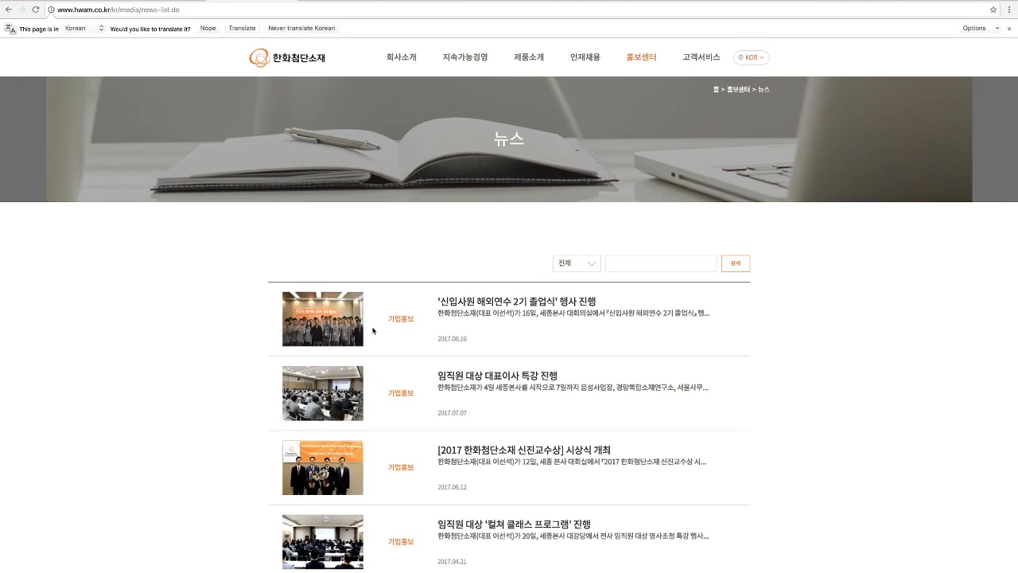
pyautogui.scroll(-3, 468, 470)
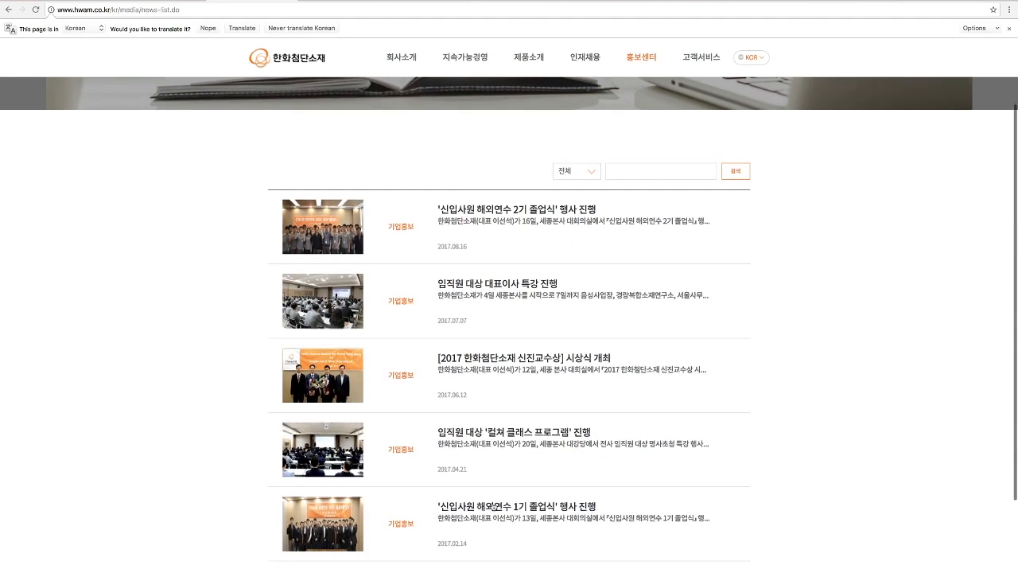
pyautogui.click(680, 0)
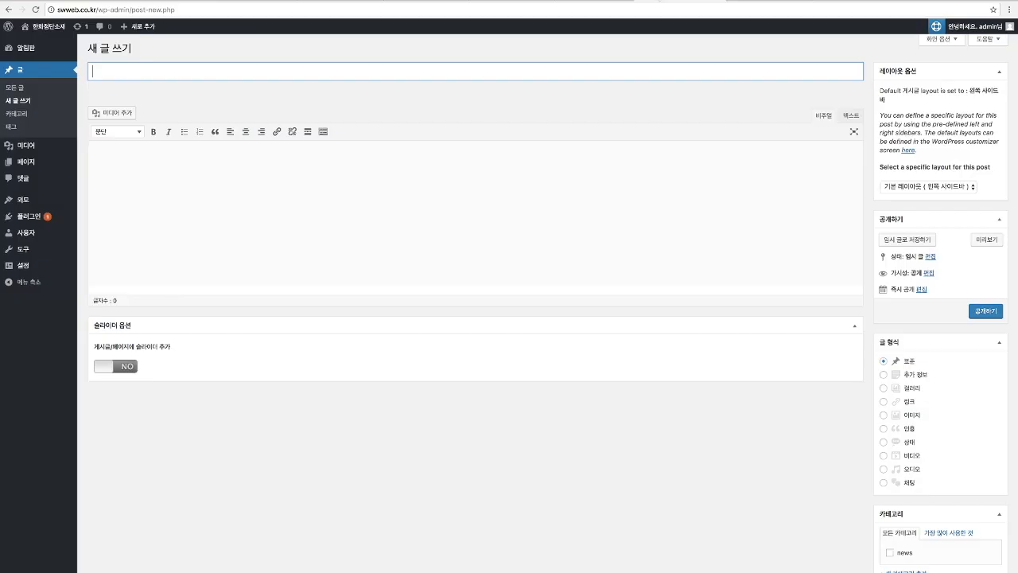
# - Open the reference site's article on the 신입사원 해외연수 2기 졸업식 event and copy its full title
pyautogui.click(256, 1)
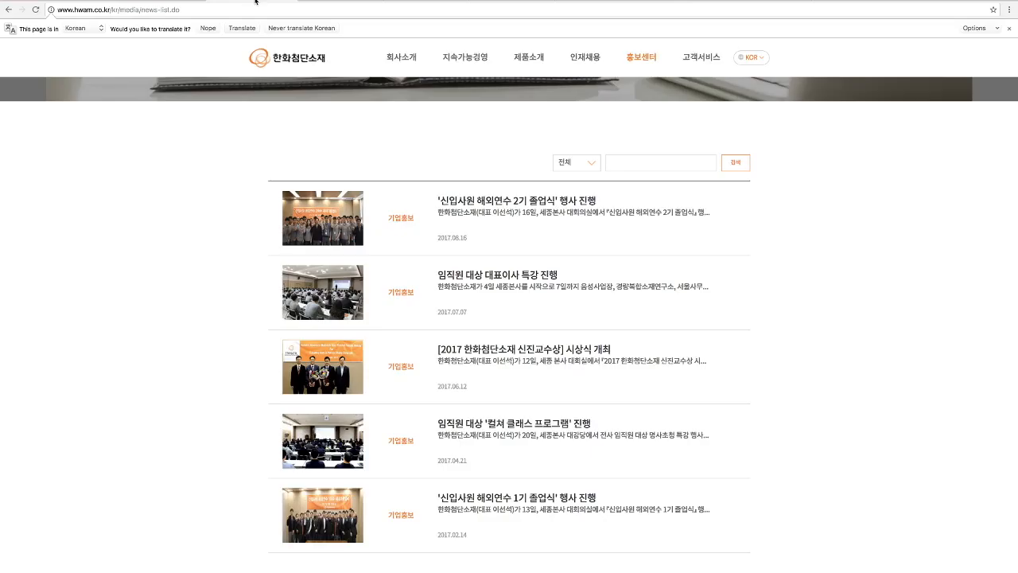
pyautogui.click(495, 203)
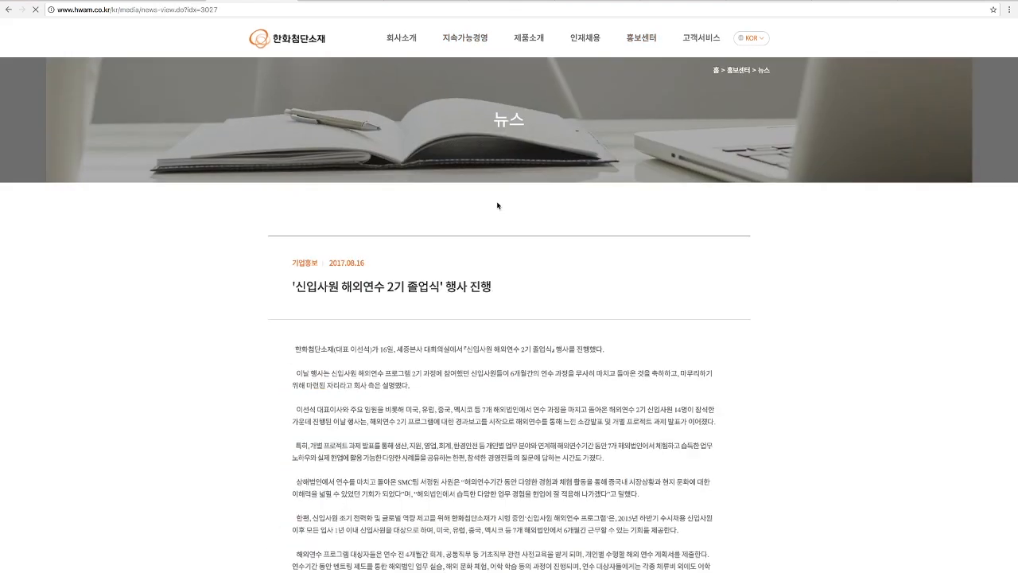
pyautogui.moveTo(493, 238); pyautogui.dragTo(283, 235)
pyautogui.hotkey('ctrl', 'c')
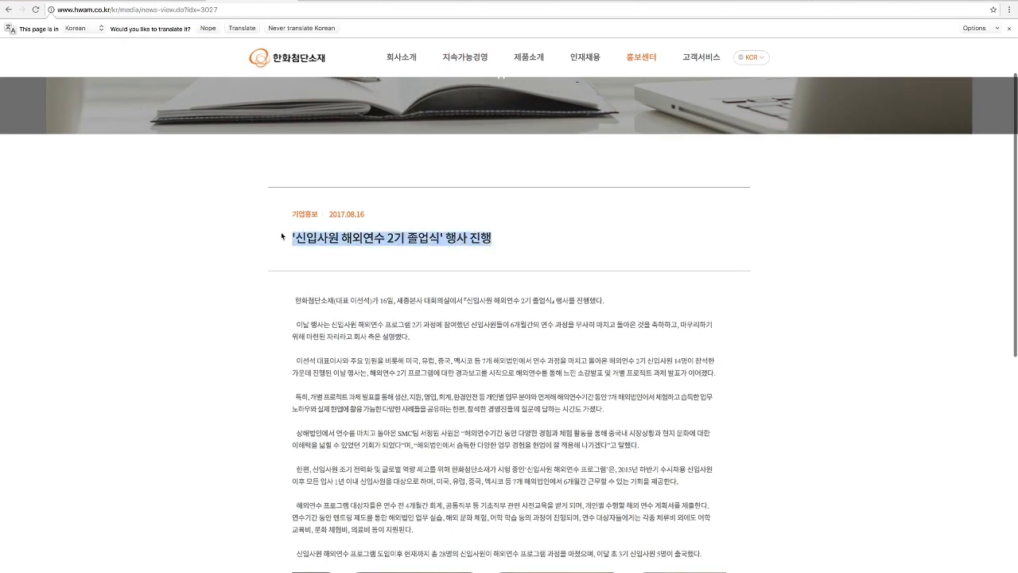
# - Paste the copied article title '신입사원 해외연수 2기 졸업식' 행사 진행 as the new WordPress post's title
pyautogui.click(618, 2)
pyautogui.click(667, 2)
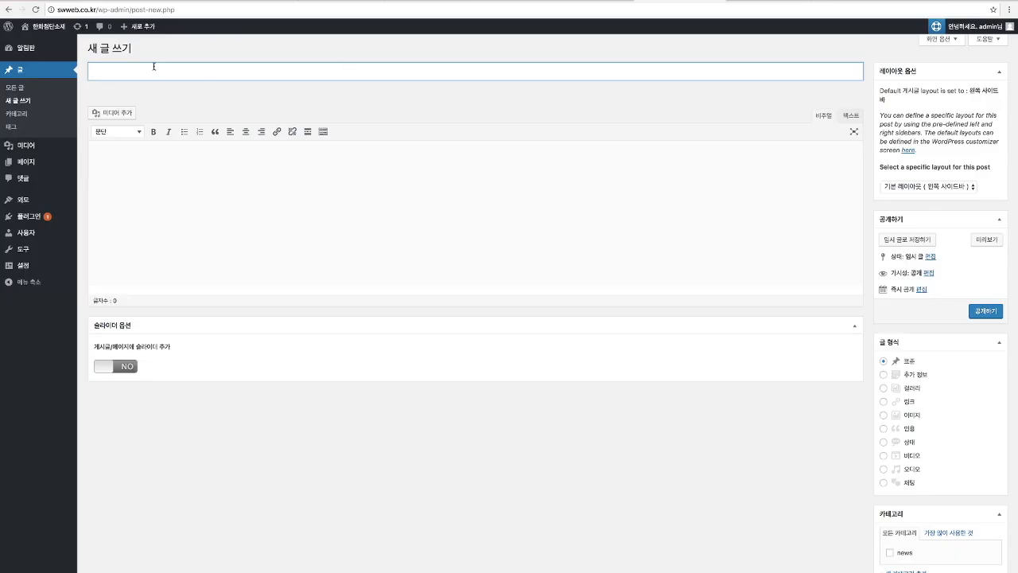
pyautogui.hotkey('ctrl', 'v')
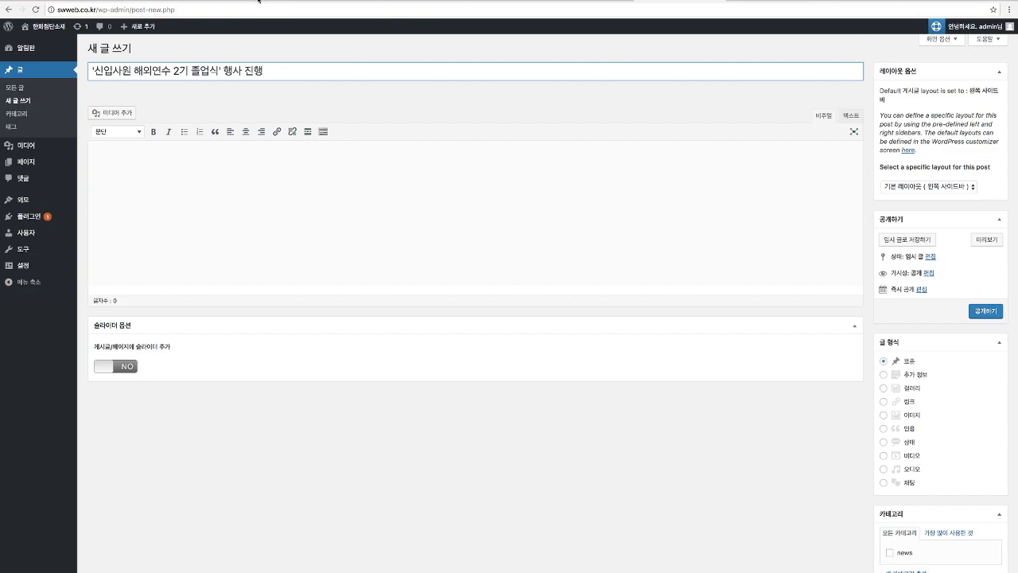
# - Copy the article's full body text from the reference site and paste it into the new post's content
pyautogui.click(258, 2)
pyautogui.scroll(-1, 384, 269)
pyautogui.moveTo(288, 214); pyautogui.dragTo(705, 468)
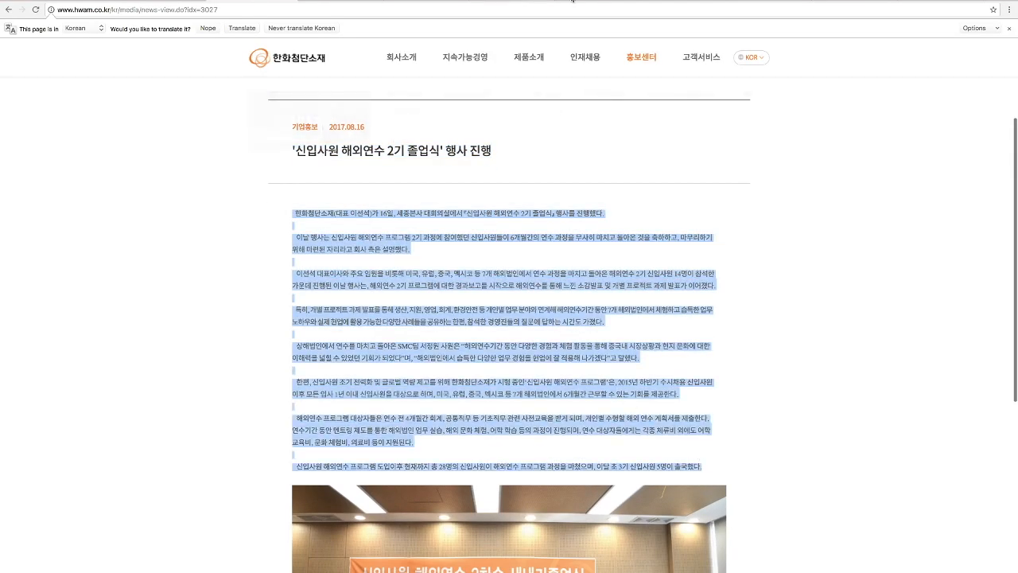
pyautogui.click(600, 1)
pyautogui.click(681, 1)
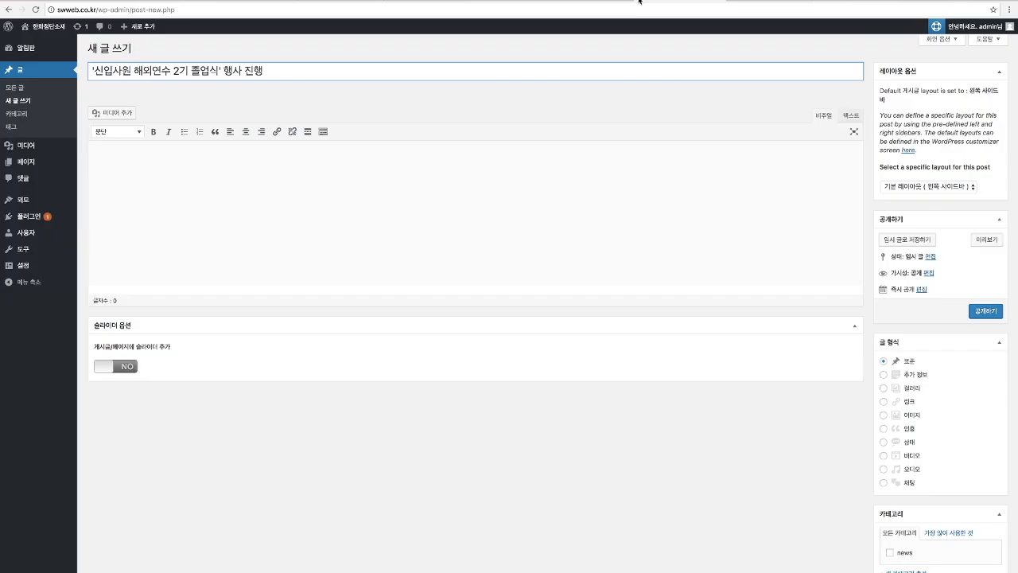
pyautogui.click(247, 187)
pyautogui.write('한화첨단소재(대표 이선석)가 16일, 세종본사 대회의실에서 「신입사원 해외연수 2기 졸업식」 행사를 진행했다.  이날 행사는 신입사원 해외연수 프로그램 2기 과정에 참여했던 신입사원들이 6개월간의 연수 과정을 무사히 마치고 돌아온 것을 축하하고, 마무리하기 위해 마련된 자리라고 회사 측은 설명했다.  이선석 대표이사와 주요 임원을 비롯해 미국, 유럽, 중국, 멕시코 등 7개 해외법인에서 연수 과정을 마치고 돌아온 해외연수 2기 신입사원 14명이 참석한 가운데 진행된 이날 행사는, 해외연수 2기 프로그램에 대한 경과보고를 시작으로 해외연수를 통해 느낀 소감발표 및 개별 프로젝트 과제 발표가 이어졌다.  특히, 개별 프로젝트 과제 발표를 통해 생산, 지원, 영업, 회계, 환경안전 등 개인별 업무 분야와 연계해 해외연수기간 동안 7개 해외법인에서 체험하고 습득한 업무 노하우와 실제 현업에 활용 가능한 다양한 사례들을 공유하는 한편, 참석한 경영진들의 질문에 답하는 시간도 가졌다.  상해법인에서 연수를 마치고 돌아온 SMC팀 서정원 사원은 "해외연수기간 동안 다양한 경험과 체험 활동을 통해 중국내 시장상황과 현지 문화에 대한 이해력을 넓힐 수 있었던 기회가 되었다"며, "해외법인에서 습득한 다양한 업무 경험을 현업에 잘 적용해 나가겠다"고 말했다.  한편, 신입사원 조기 전력화 및 글로벌 역량 제고를 위해 한화첨단소재가 시행 중인‘신입사원 해외연수 프로그램’은, 2015년 하반기 수시채용 신입사원 이후 모든 입사 1년 이내 신입사원을 대상으로 하며, 미국, 유럽, 중국, 멕시코 등 7개 해외법인에서 6개월간 근무할 수 있는 기회를 제공한다.  해외연수 프로그램 대상자들은 연수 전 4개월간 회계, 공통직무 등 기초직무 관련 사전교육을 받게 되며, 개인별 수행할 해외 연수 계획서를 제출한다.연수기간 동안 멘토링 제도를 통한 해외법인 업무 실습, 해외 문화 체험, 어학 학습 등의 과정이 진행되며, 연수 대상자들에게는 각종 체류비 외에도 어학 교육비, 문화 체험비, 의료비 등이 지원된다.  신입사원 해외연수 프로그램 도입이후 현재까지 총 28명의 신입사원이 해외연수 프로그램 과정을 마쳤으며, 이달 초 3기 신입사원 5명이 출국했다.')
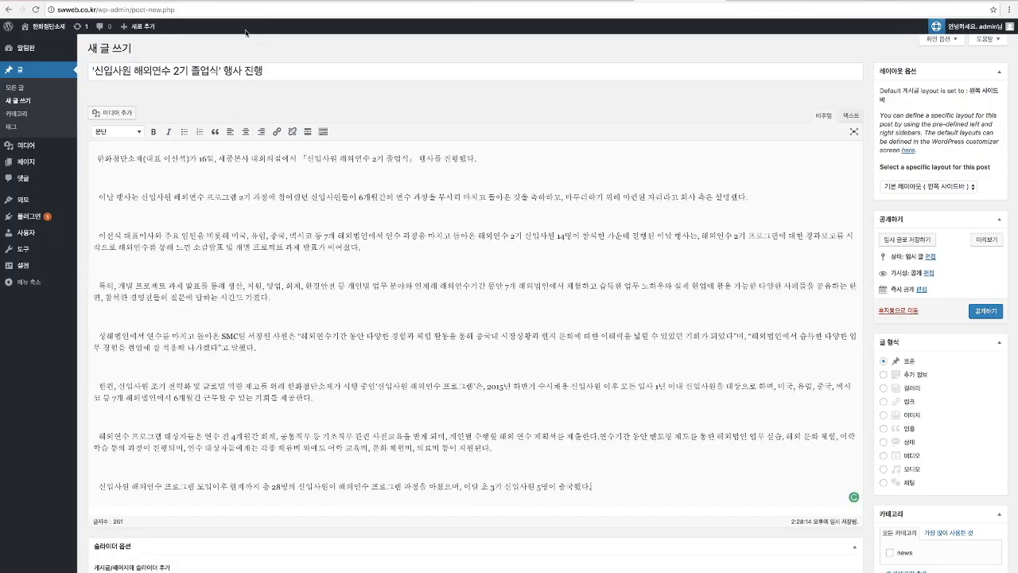
# - Look over the rest of the original article, then publish the post in the news category with the 사이드바 없음 : 전체 layout
pyautogui.click(254, 1)
pyautogui.scroll(-5, 277, 167)
pyautogui.scroll(7, 277, 167)
pyautogui.click(676, 1)
pyautogui.click(901, 554)
pyautogui.click(955, 188)
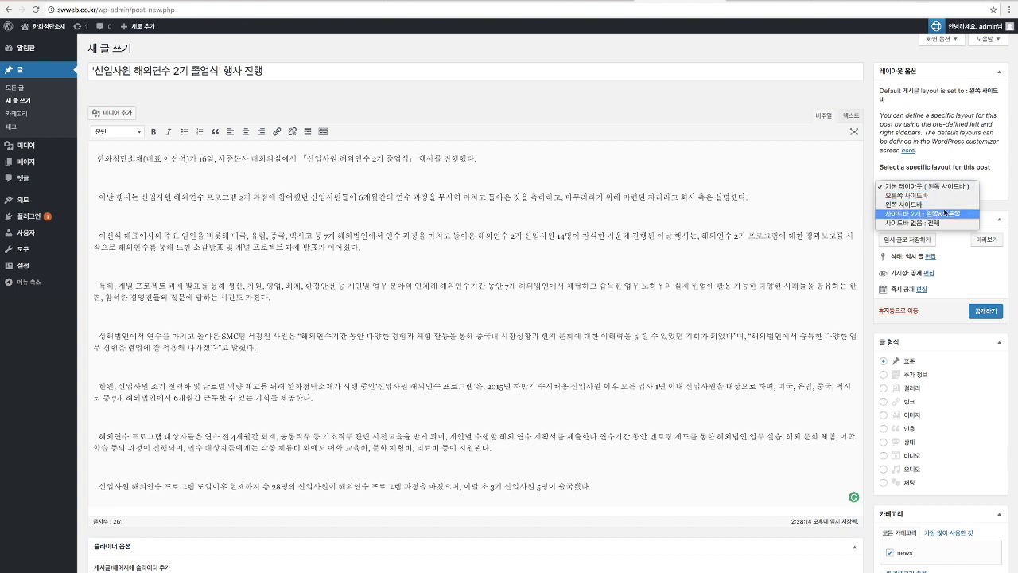
pyautogui.click(942, 223)
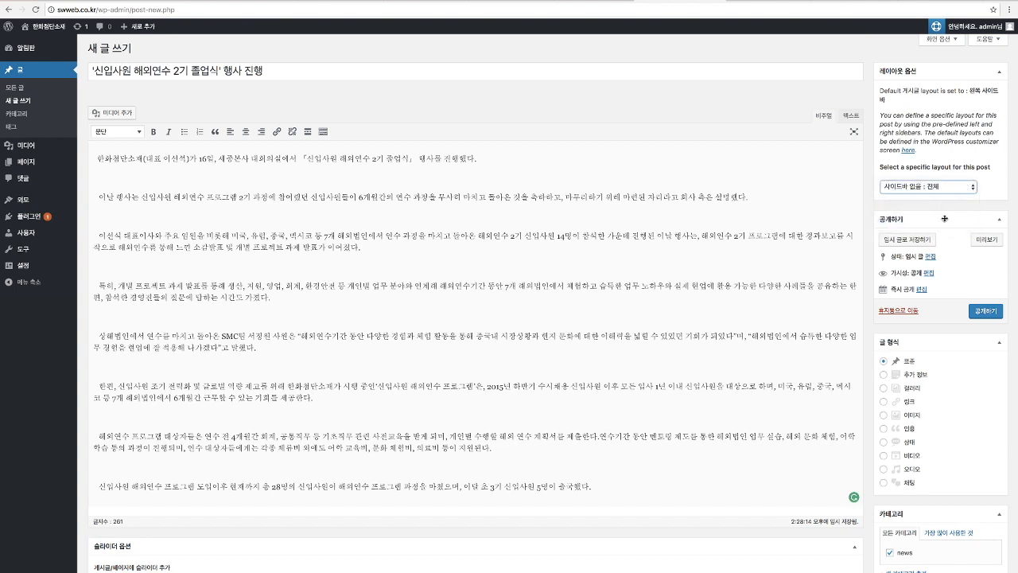
pyautogui.click(987, 314)
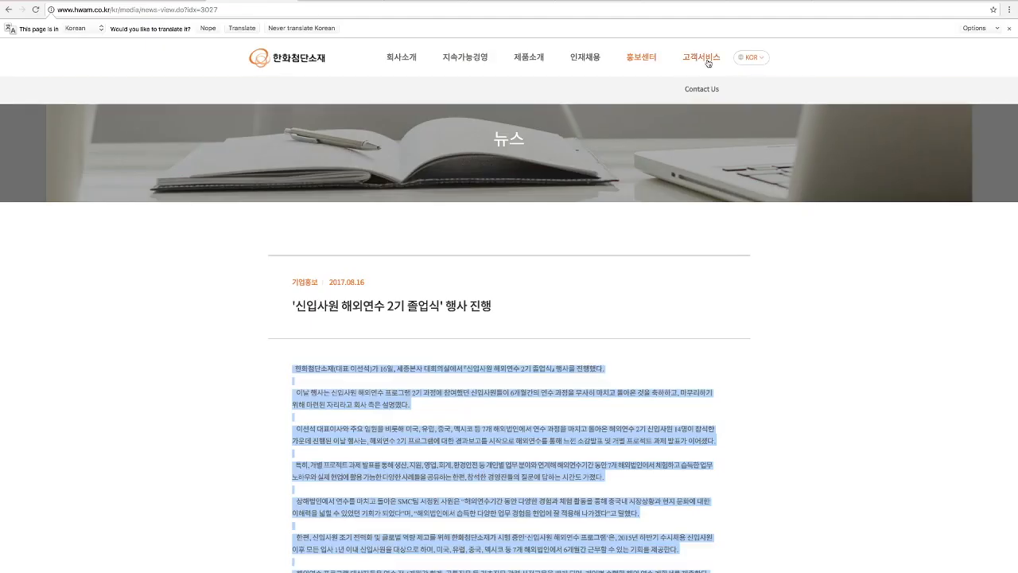
# - Check the reference site's 고객서비스 page and start a new WordPress page titled 고객센터
pyautogui.click(707, 61)
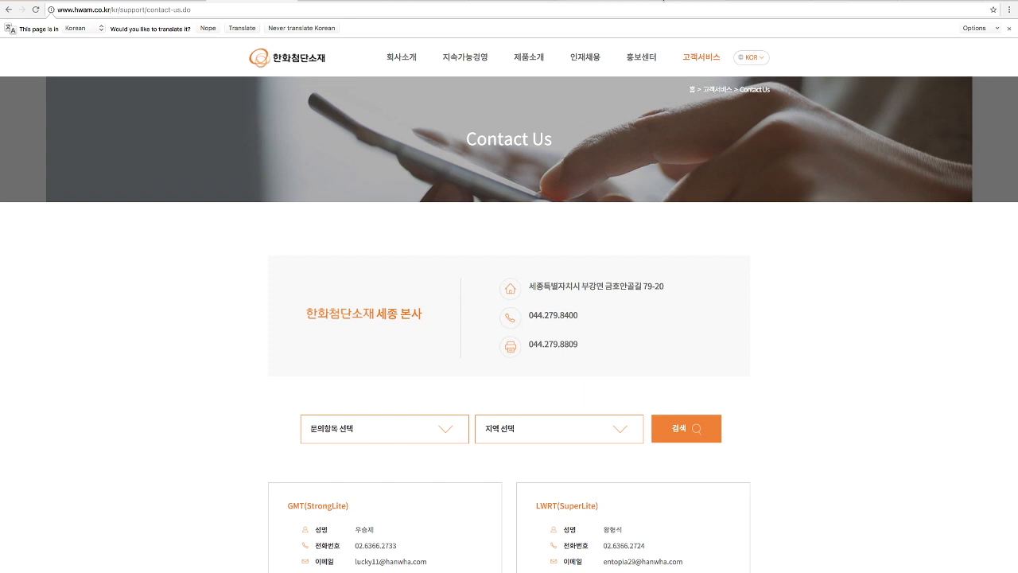
pyautogui.click(650, 0)
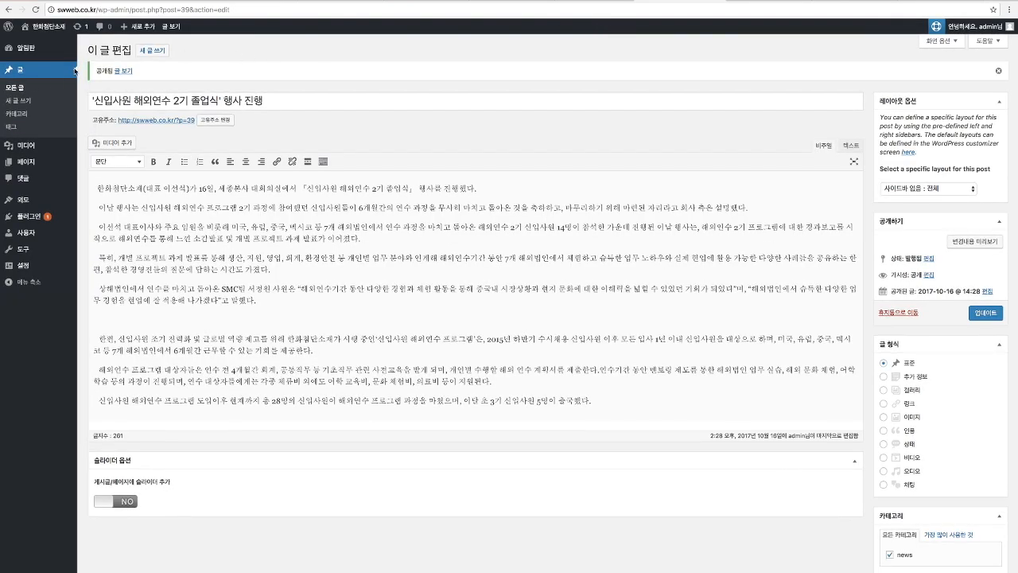
pyautogui.click(37, 168)
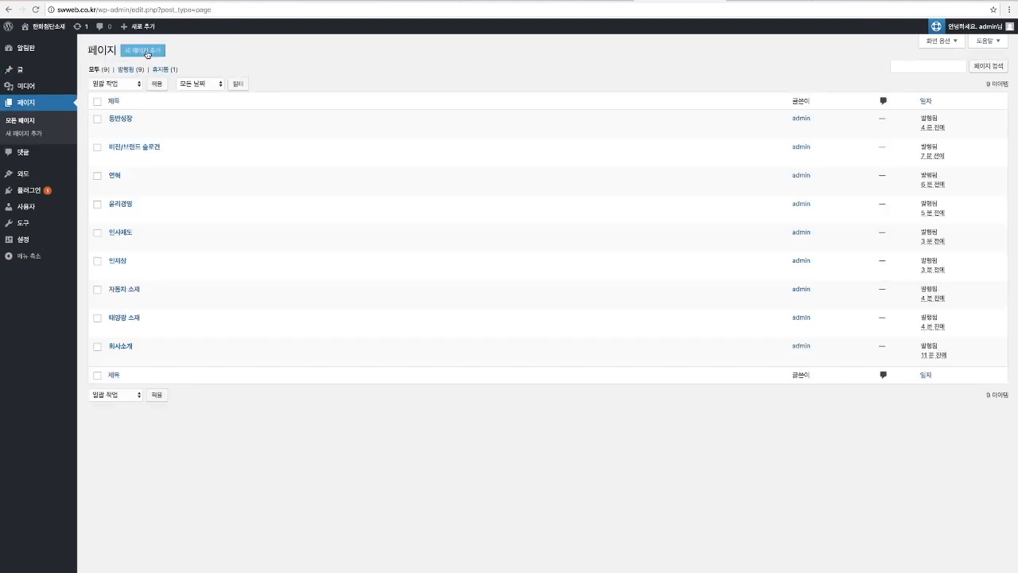
pyautogui.write('rhro')
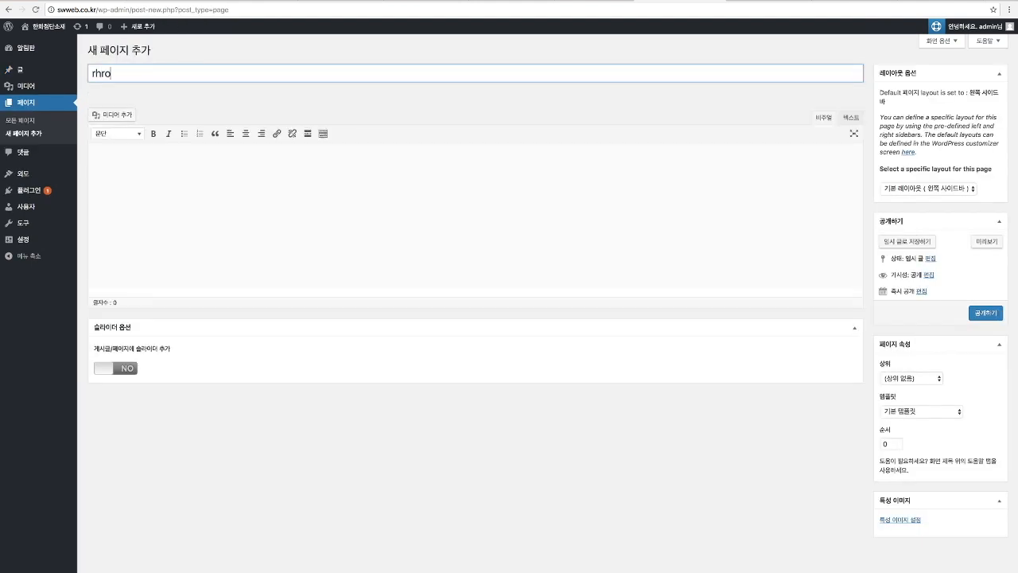
pyautogui.write('고객셀')
pyautogui.write('터')
pyautogui.click(244, 173)
# - Set the 고객센터 page's layout to 사이드바 없음 : 전체 and publish the page
pyautogui.click(935, 186)
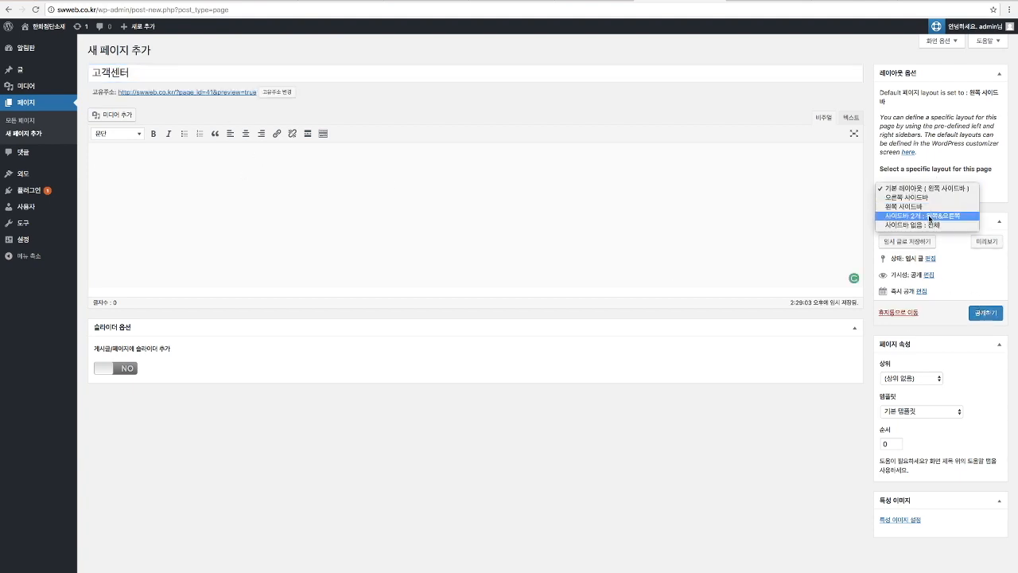
pyautogui.click(932, 224)
pyautogui.click(987, 315)
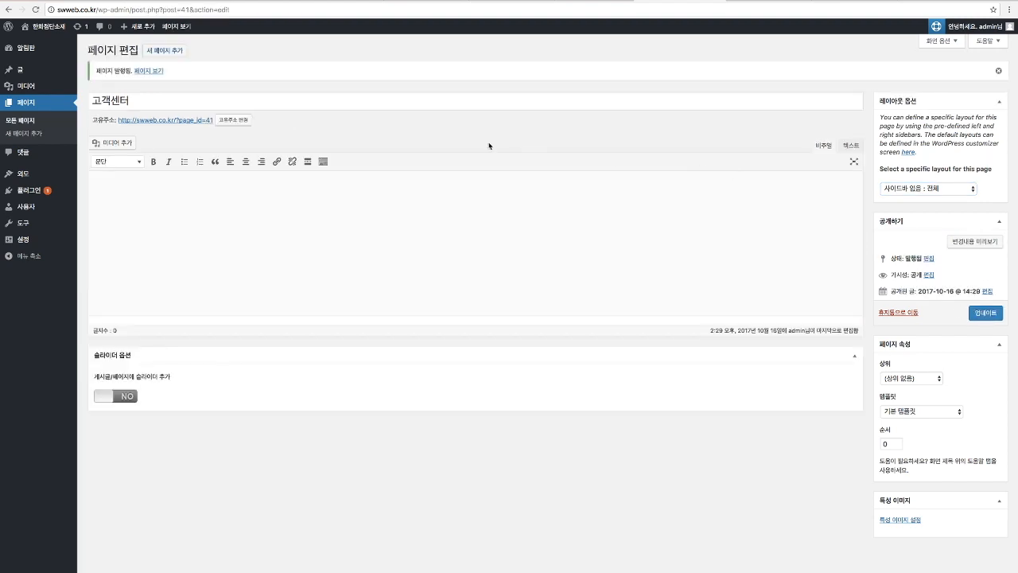
# - Review the lists of all pages and posts, and view the site's home page
pyautogui.click(24, 102)
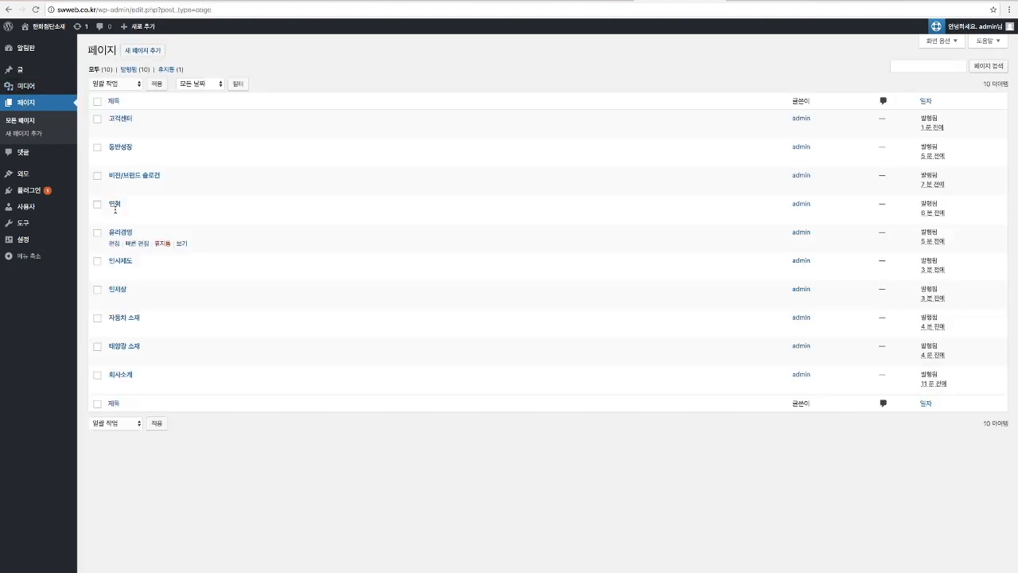
pyautogui.click(21, 69)
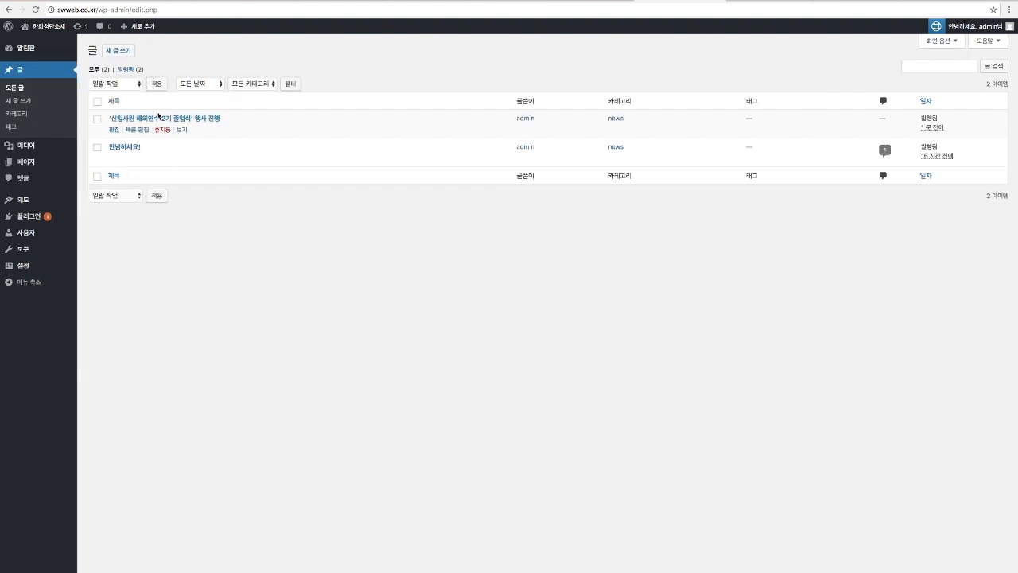
pyautogui.moveTo(54, 30)
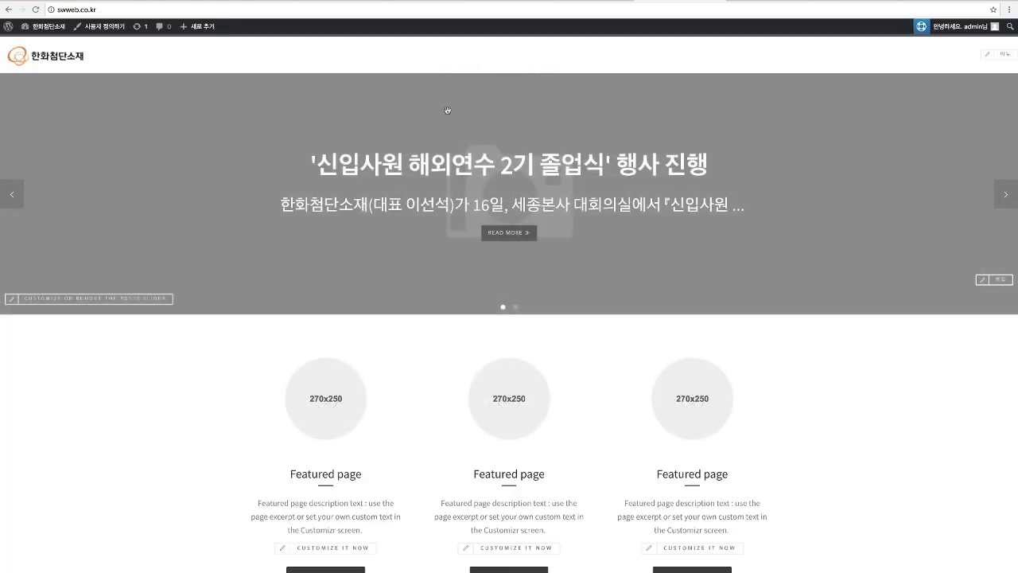
# - Return from the site's home page to the WordPress admin and open the menu editor
pyautogui.click(16, 37)
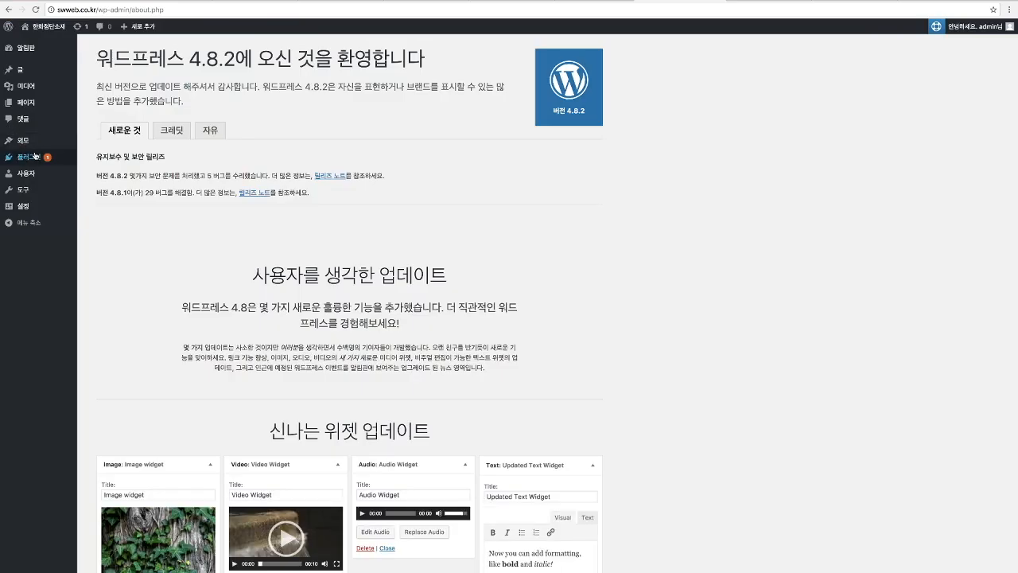
pyautogui.moveTo(26, 76)
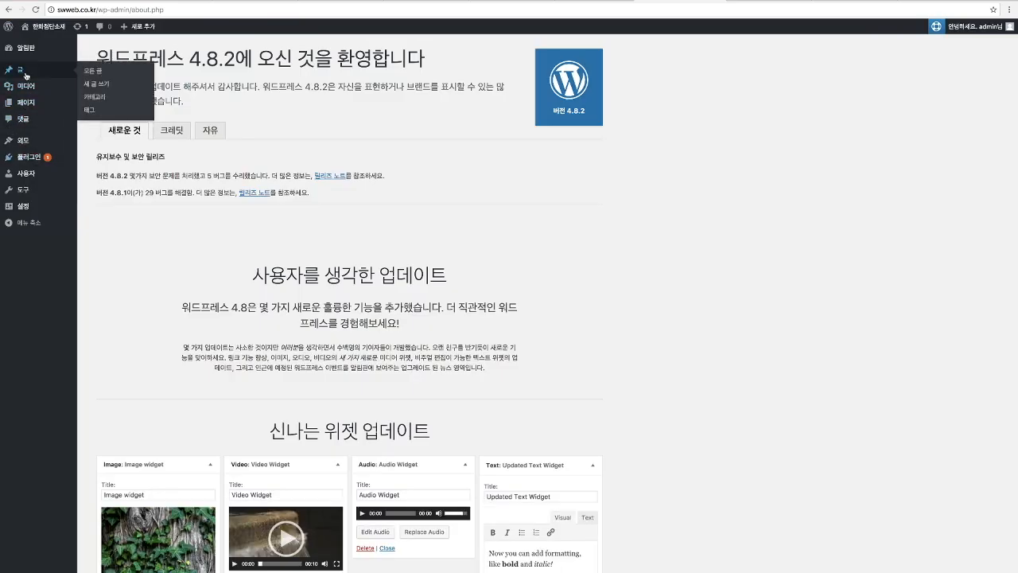
pyautogui.moveTo(30, 105)
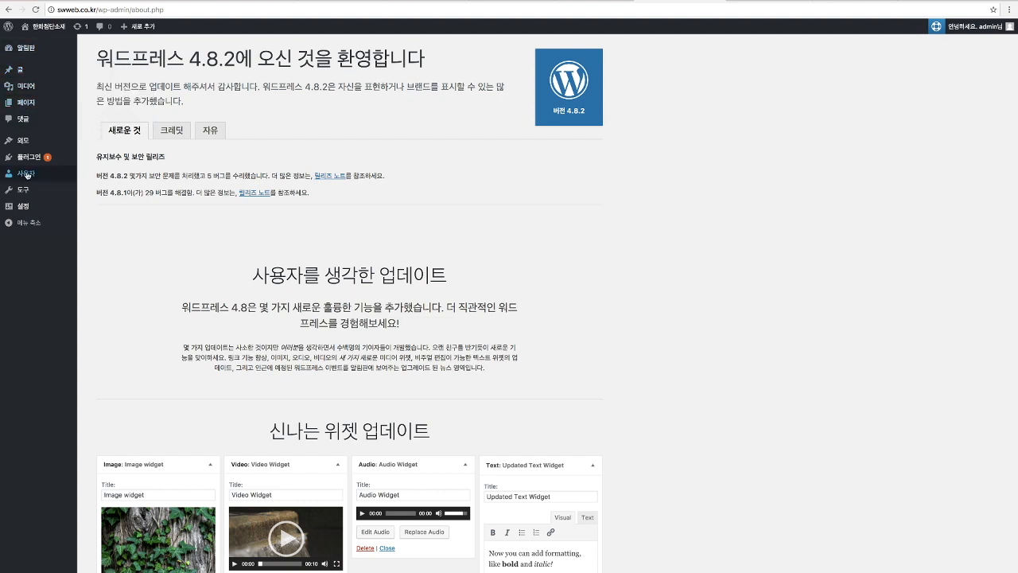
pyautogui.scroll(-1, 28, 175)
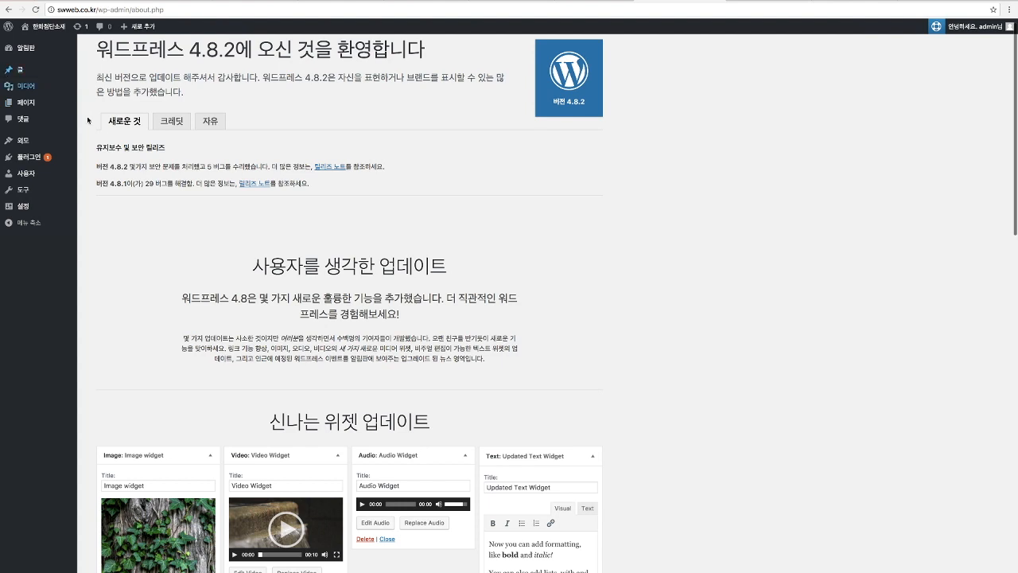
pyautogui.scroll(-1, 89, 128)
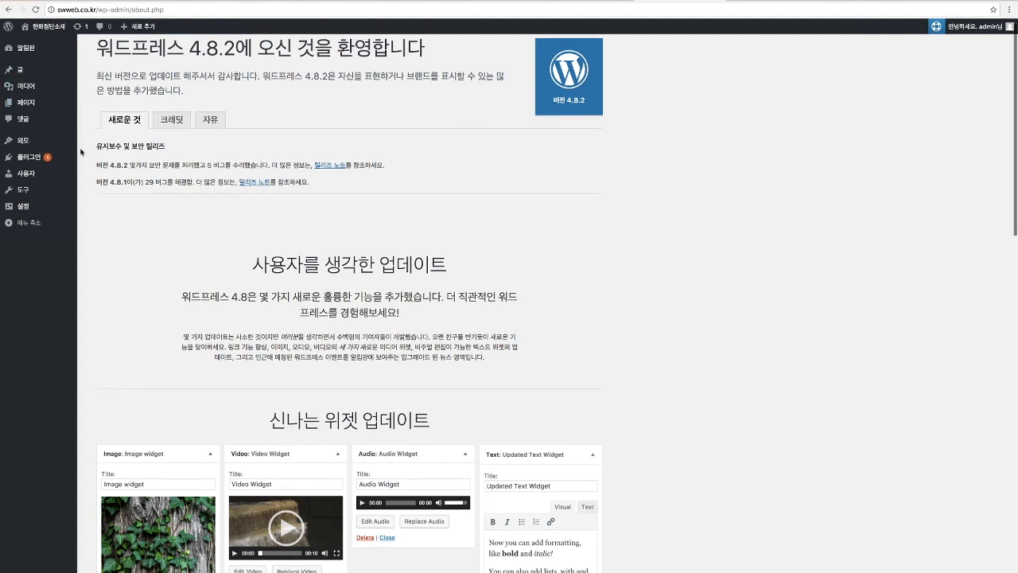
pyautogui.moveTo(62, 144)
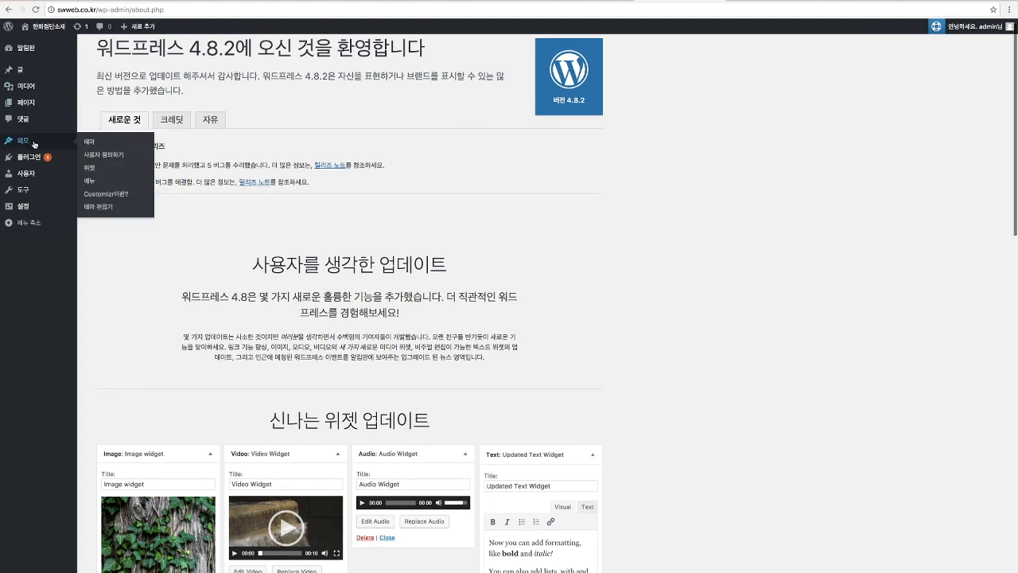
pyautogui.scroll(-1, 90, 180)
pyautogui.click(88, 181)
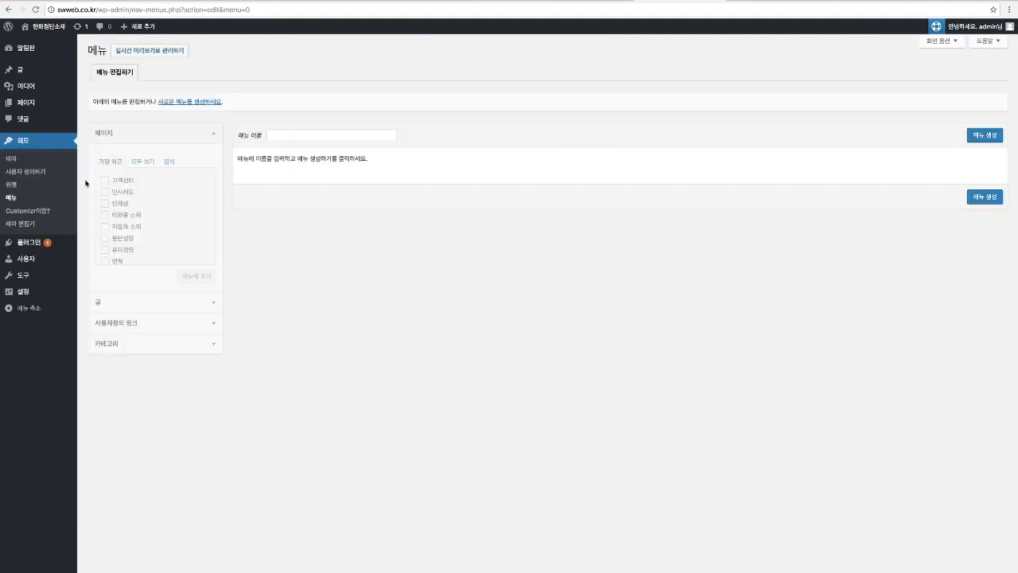
# - Create a new navigation menu named 글로벌메뉴
pyautogui.click(291, 134)
pyautogui.write('글로벌메')
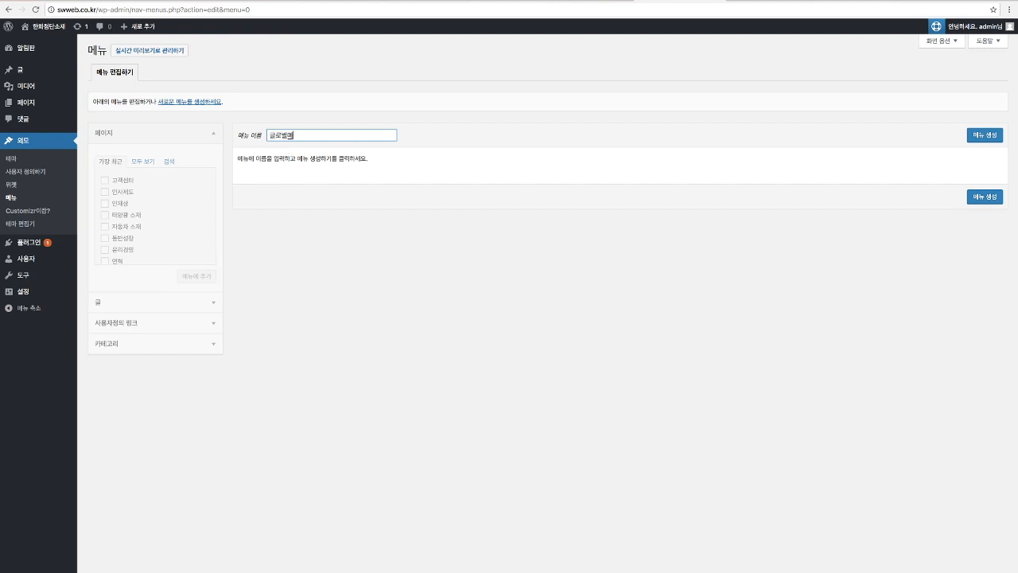
pyautogui.write('메뉴')
pyautogui.moveTo(309, 136); pyautogui.dragTo(236, 137)
pyautogui.click(319, 136)
pyautogui.moveTo(319, 136); pyautogui.dragTo(262, 137)
pyautogui.click(323, 135)
pyautogui.click(983, 200)
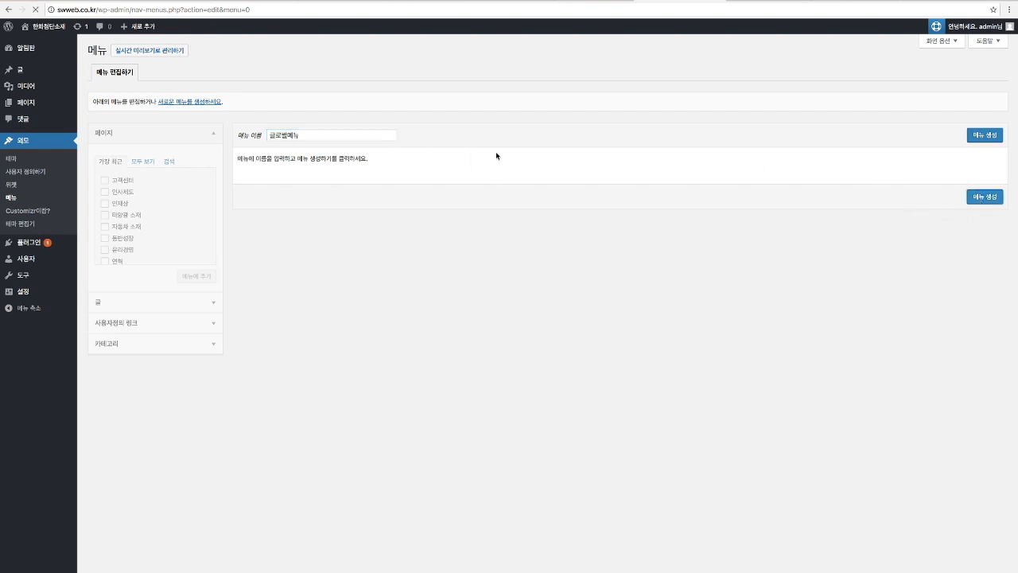
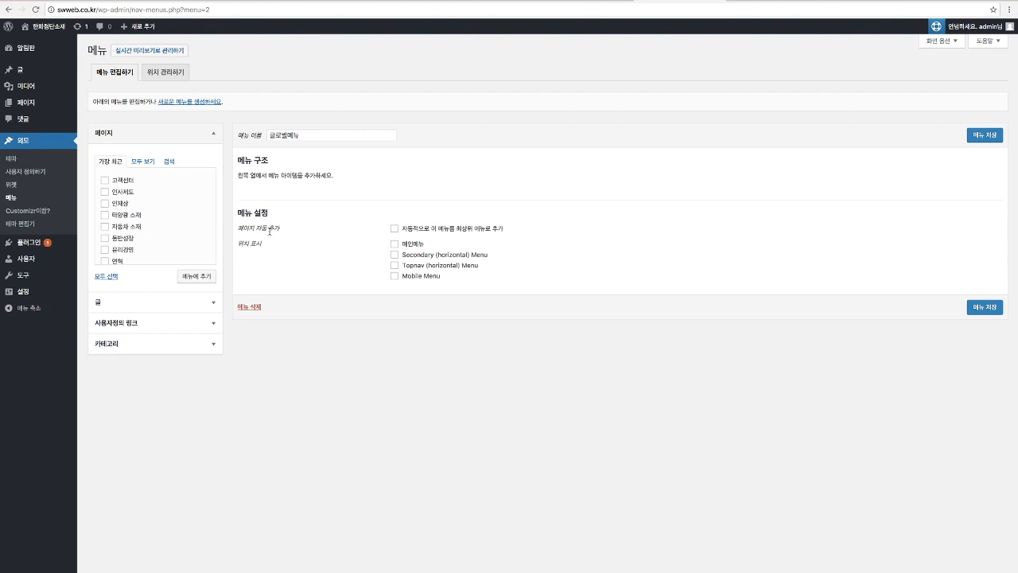
# - Assign 글로벌메뉴 to the 메인메뉴 location, enable automatic addition of top-level pages, and save the menu
pyautogui.click(394, 244)
pyautogui.click(395, 229)
pyautogui.click(986, 309)
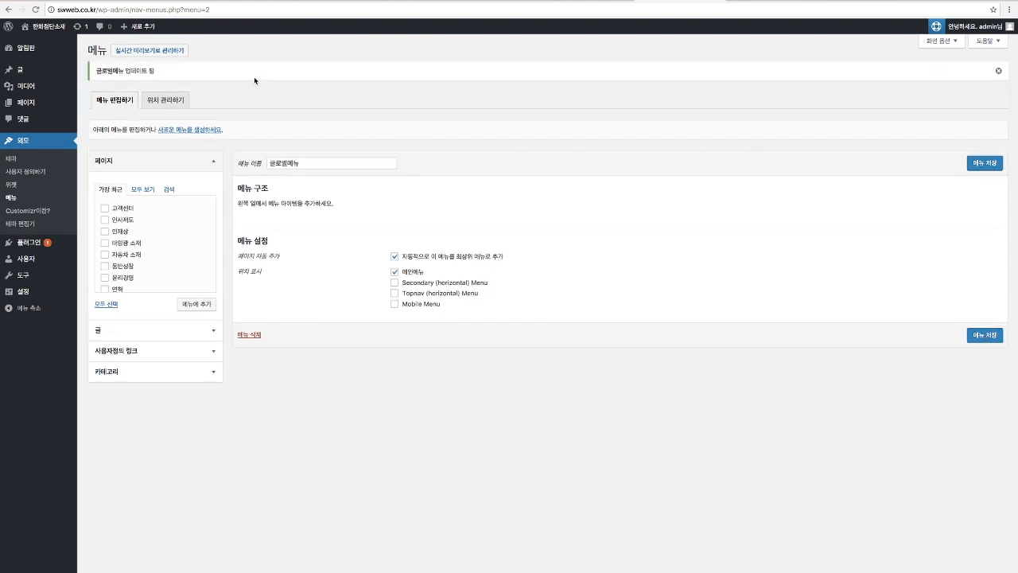
# - View the site's home page to check the menu, then return to the menu editor and read the menu structure instruction
pyautogui.click(59, 30)
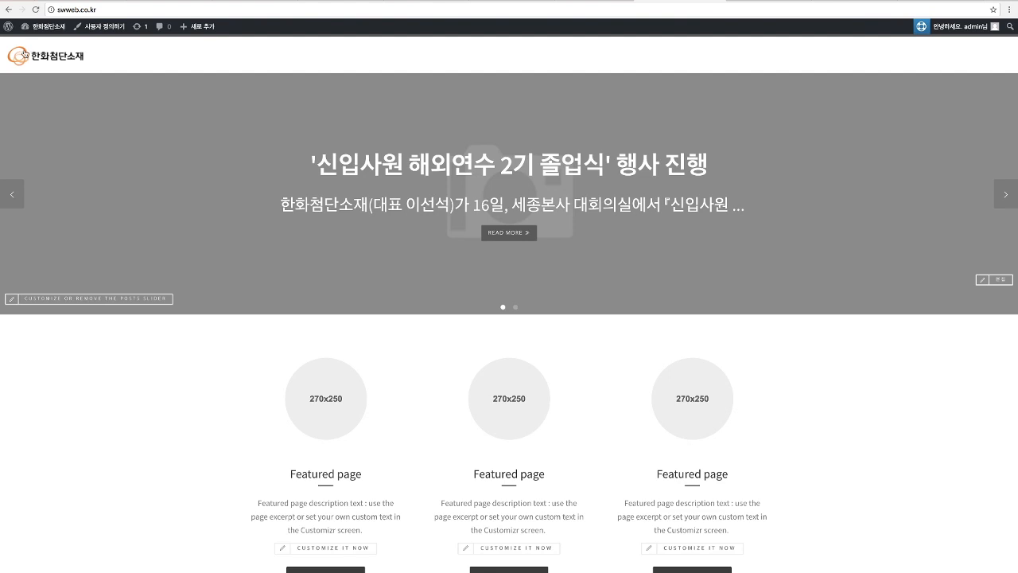
pyautogui.click(9, 29)
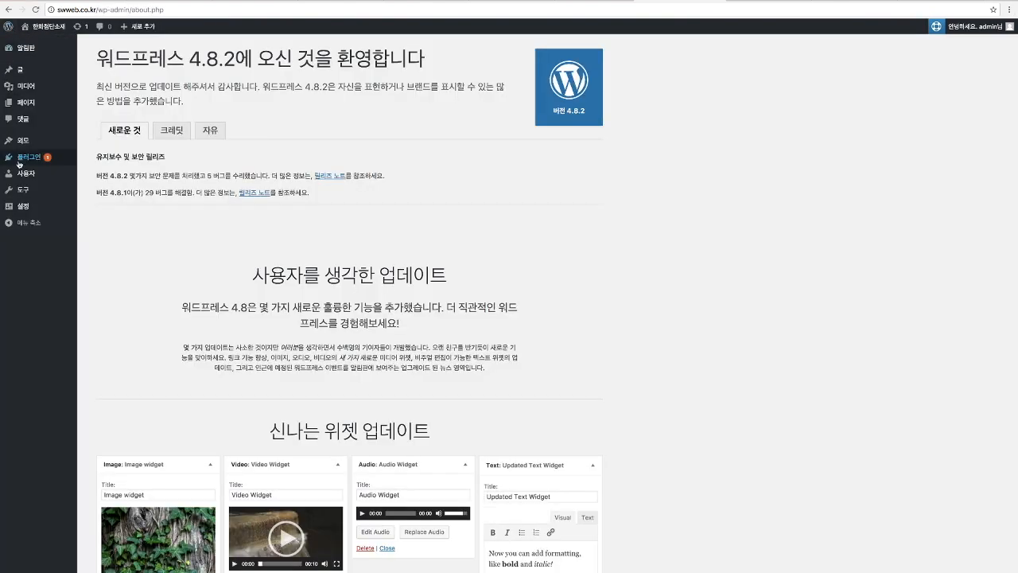
pyautogui.scroll(-1, 24, 160)
pyautogui.moveTo(24, 143)
pyautogui.click(95, 181)
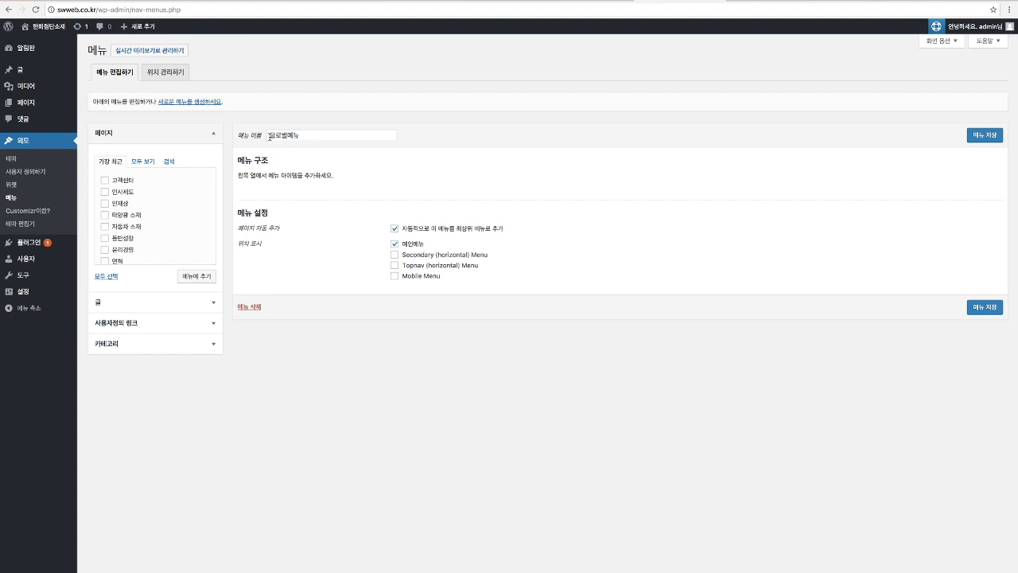
pyautogui.moveTo(251, 175); pyautogui.dragTo(359, 179)
pyautogui.click(359, 179)
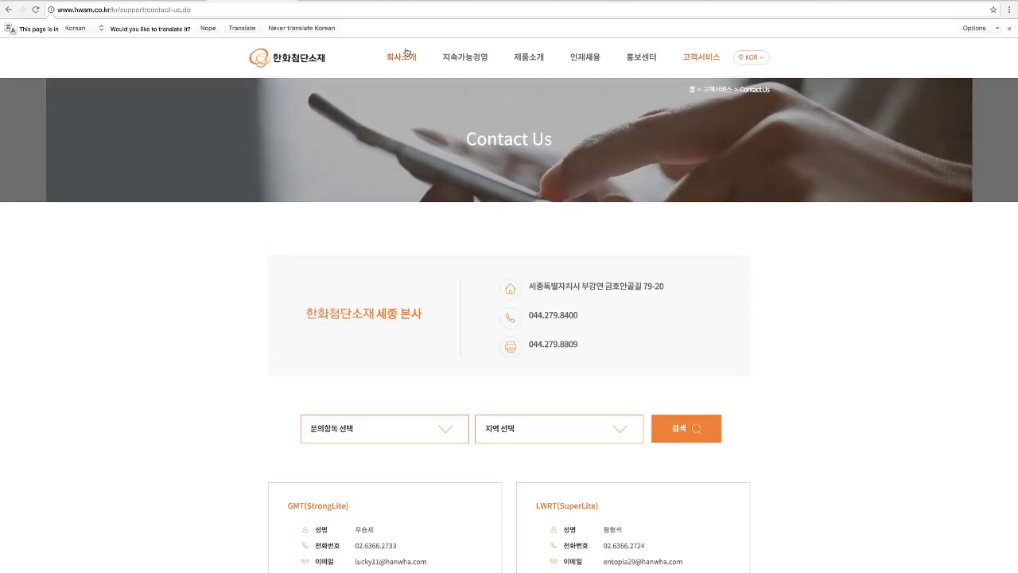
# - Open the original site's 회사소개 section and compare its submenu with the pages available in the menu editor
pyautogui.moveTo(477, 62)
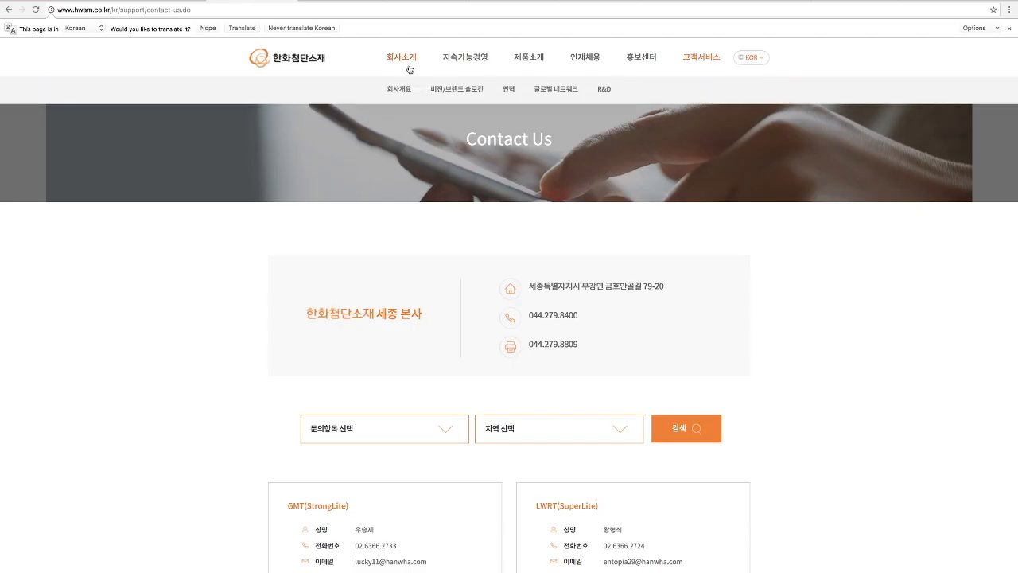
pyautogui.click(402, 58)
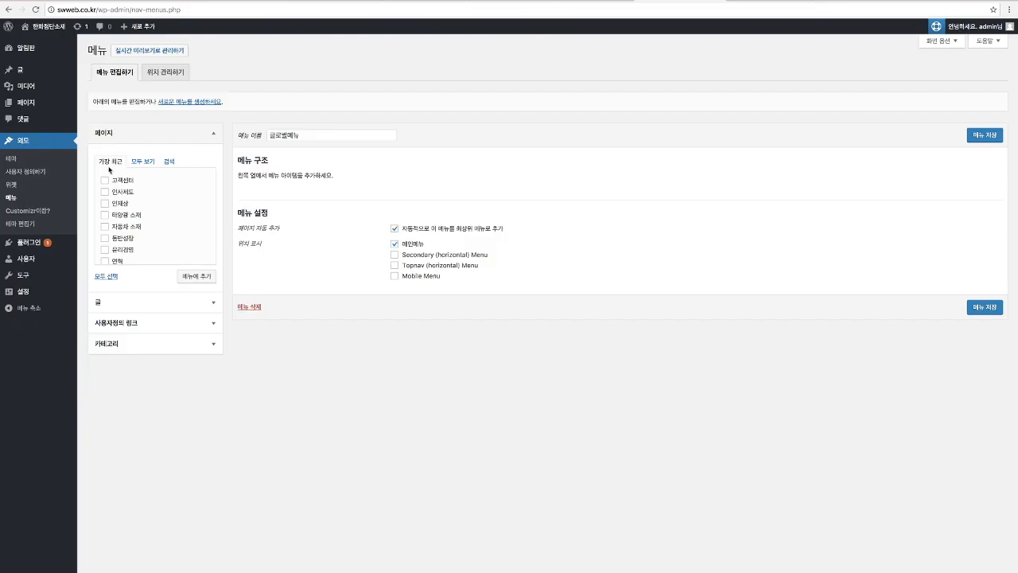
pyautogui.scroll(-2, 138, 230)
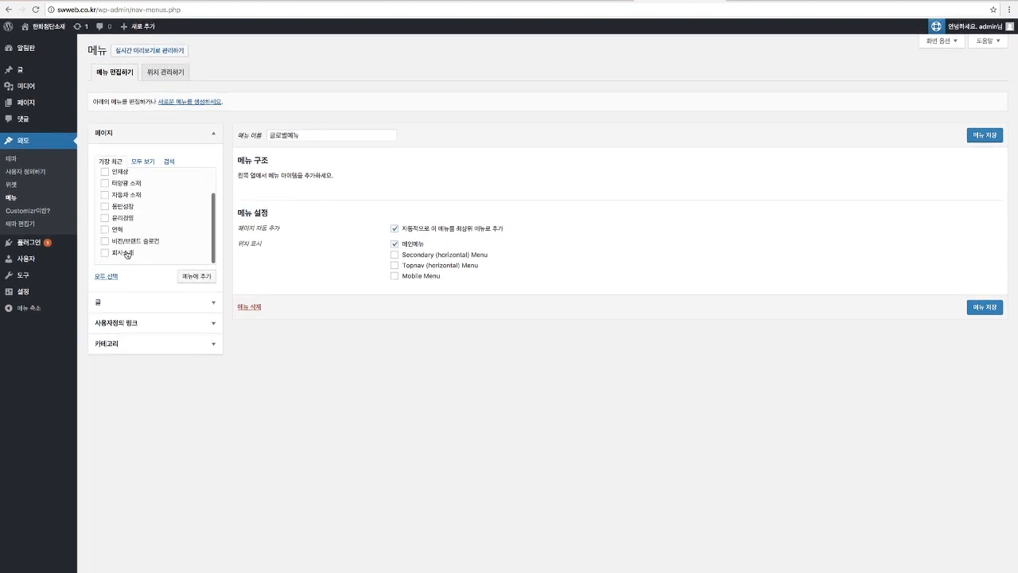
# - Rename the 회사소개 page to 회사개요 and update it
pyautogui.click(27, 103)
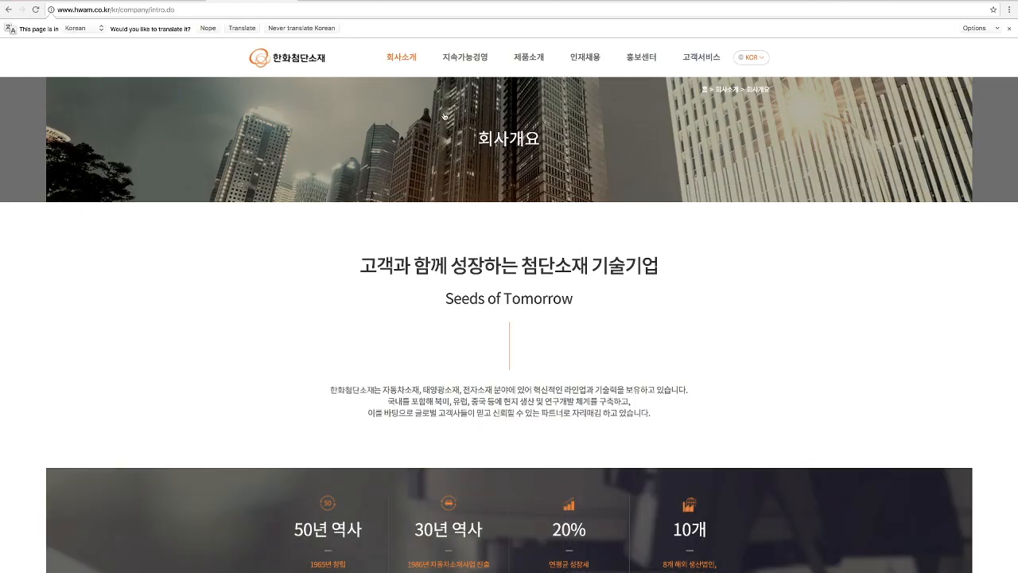
pyautogui.moveTo(402, 60)
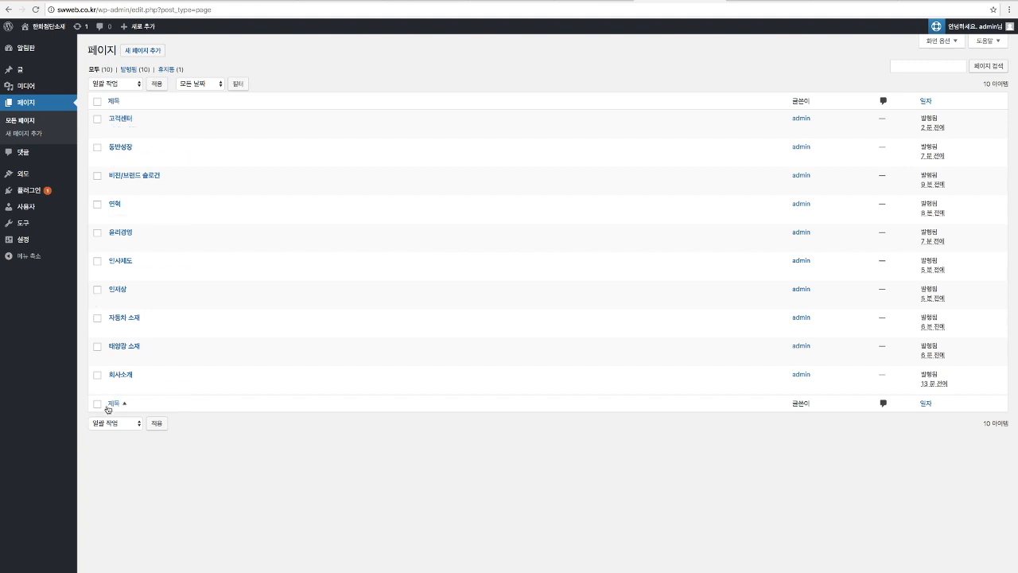
pyautogui.click(120, 376)
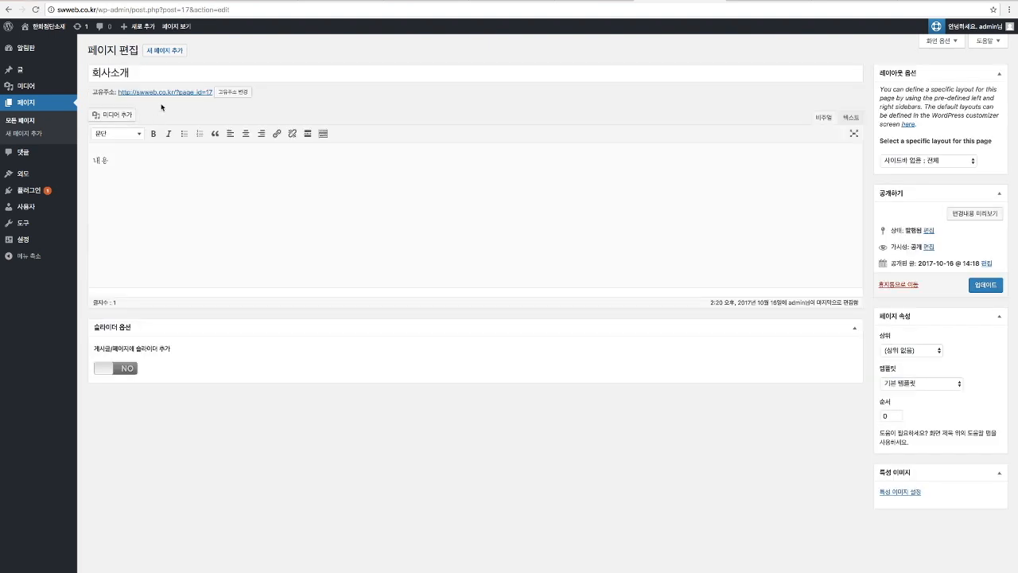
pyautogui.moveTo(129, 72); pyautogui.dragTo(110, 73)
pyautogui.write('개요')
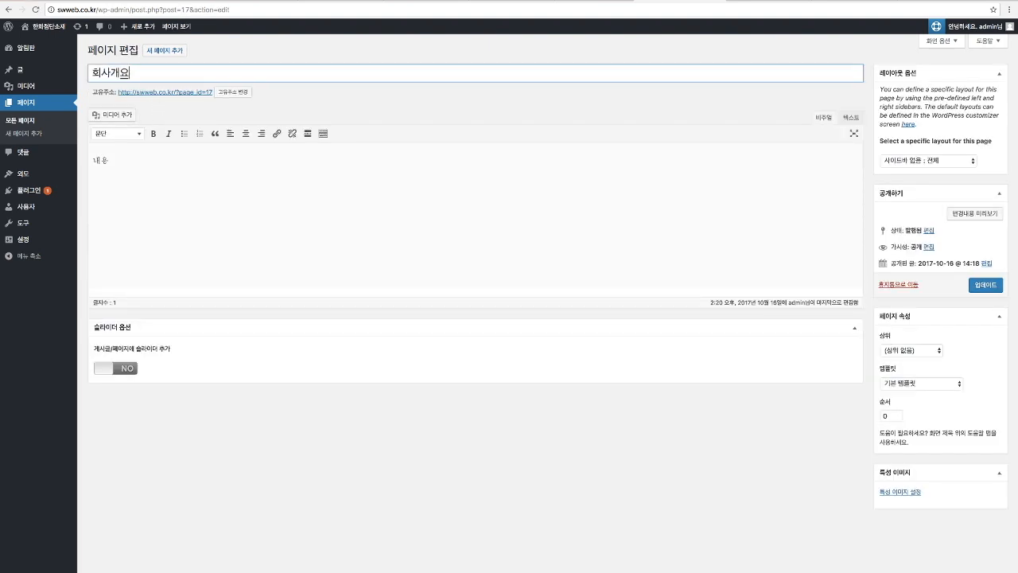
pyautogui.click(994, 290)
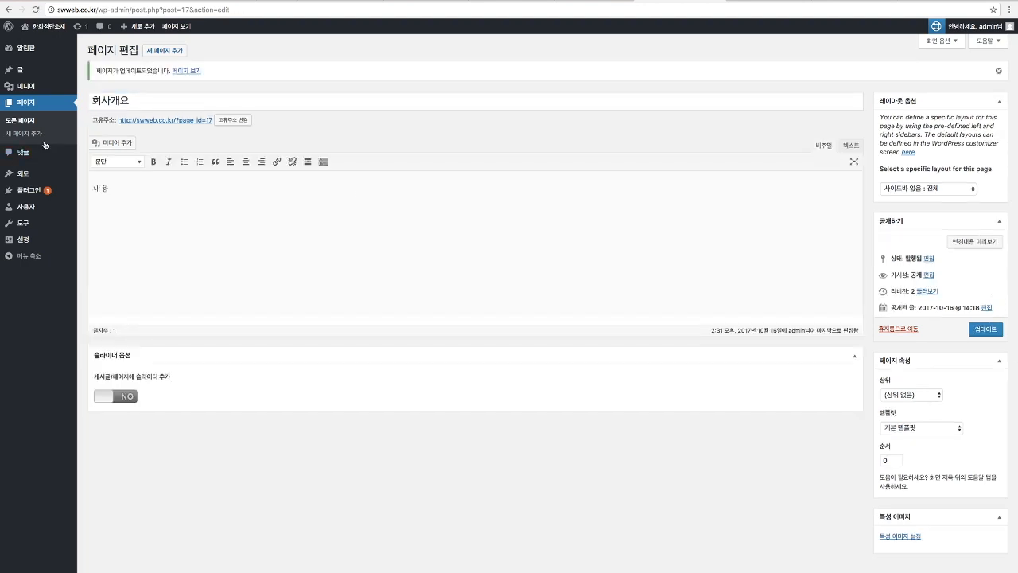
# - Return to the menu editor and add the 회사개요 page to 글로벌메뉴
pyautogui.moveTo(36, 172)
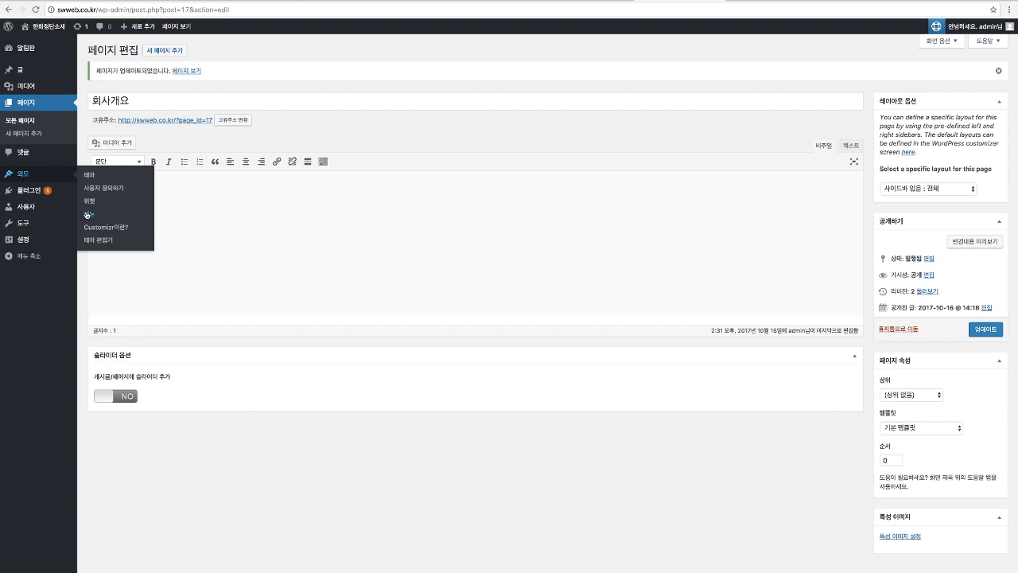
pyautogui.scroll(-2, 141, 187)
pyautogui.click(105, 253)
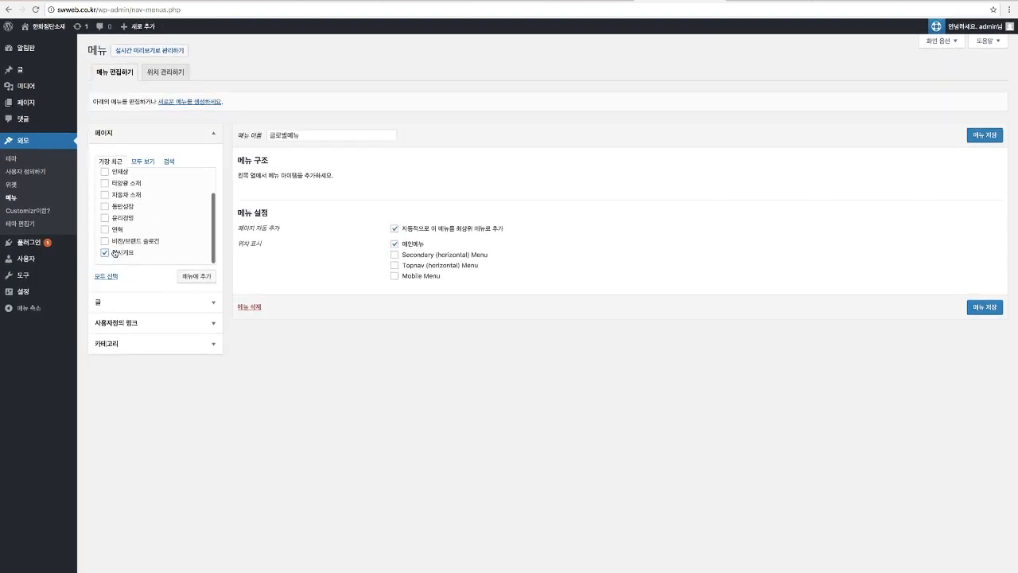
pyautogui.click(197, 279)
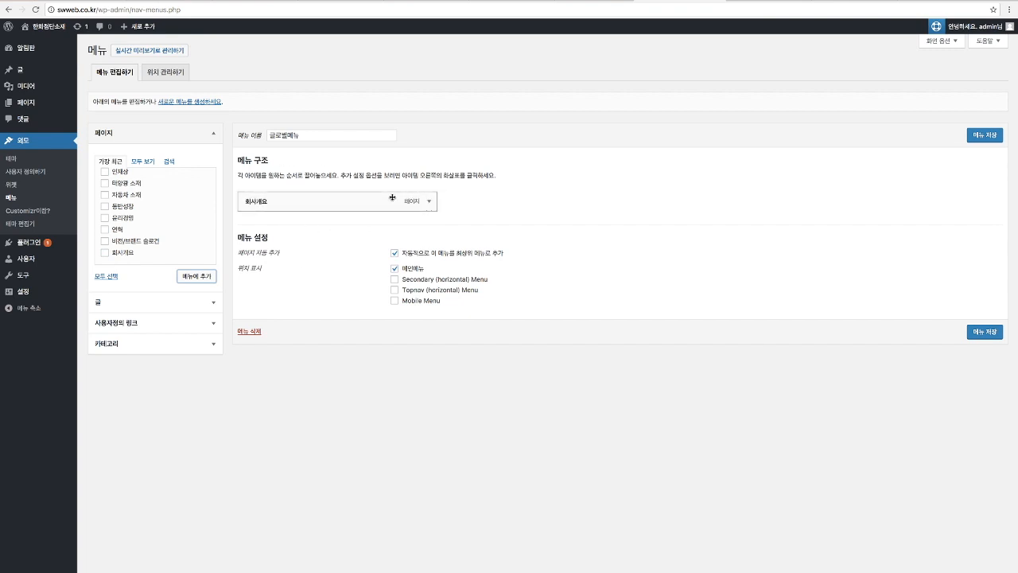
pyautogui.click(105, 253)
pyautogui.click(199, 276)
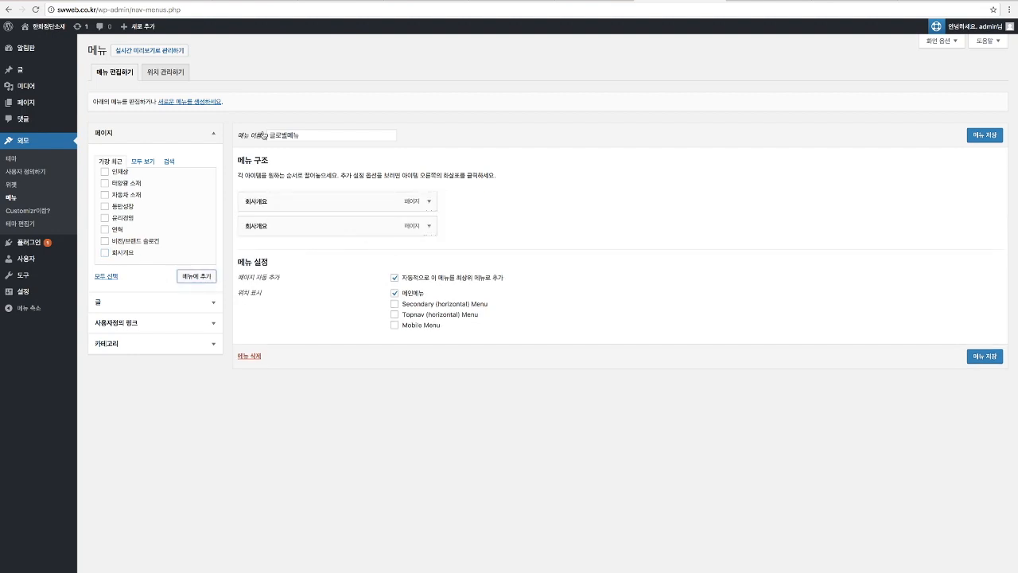
pyautogui.click(263, 0)
pyautogui.moveTo(387, 67)
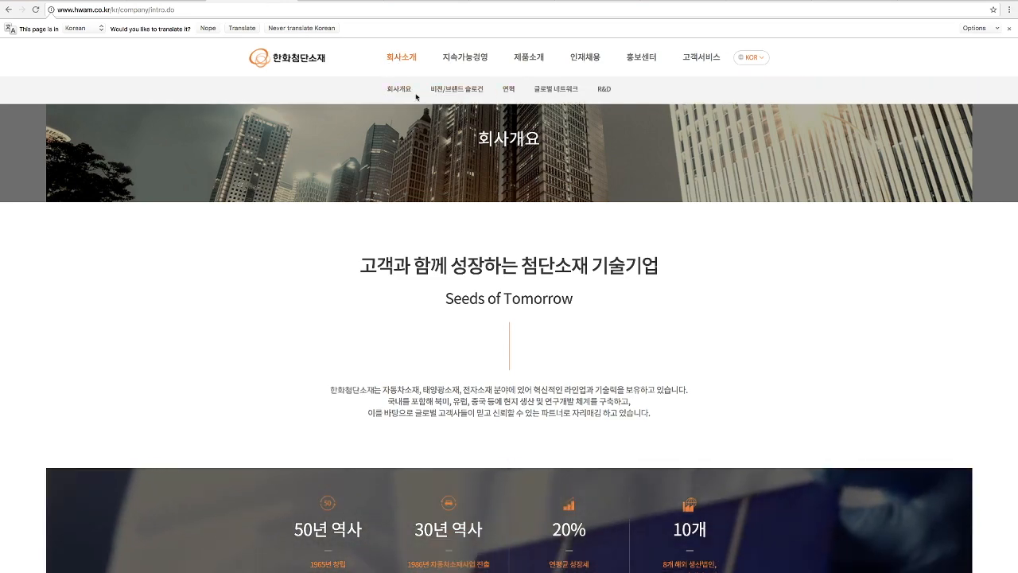
pyautogui.moveTo(531, 49)
pyautogui.scroll(-1, 531, 48)
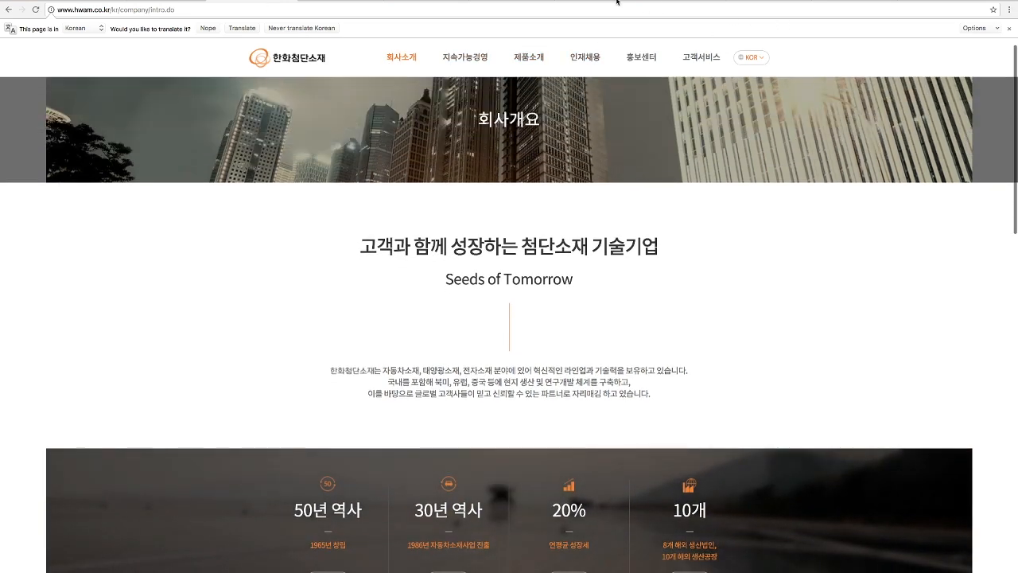
pyautogui.click(619, 0)
pyautogui.click(665, 2)
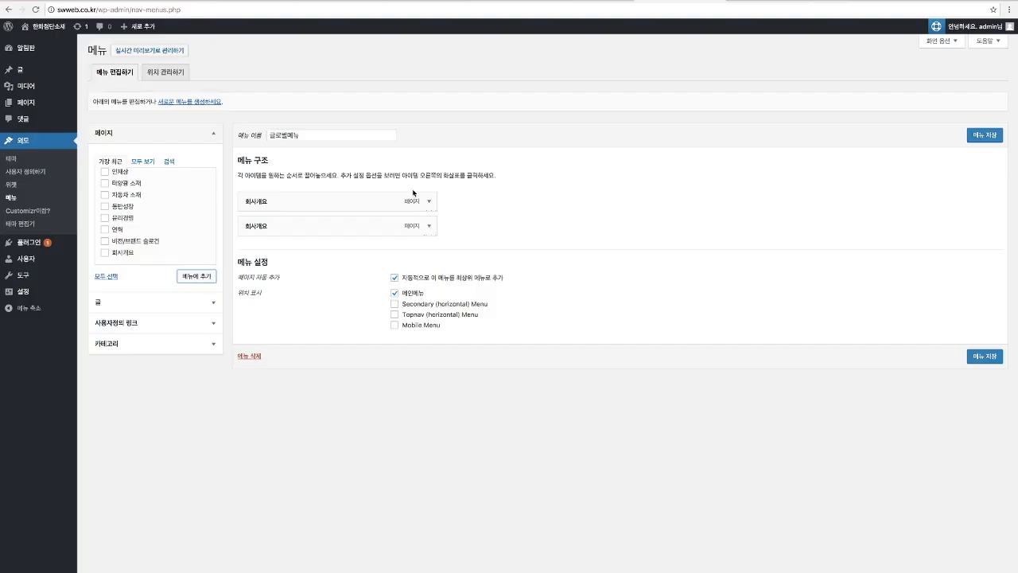
pyautogui.click(429, 203)
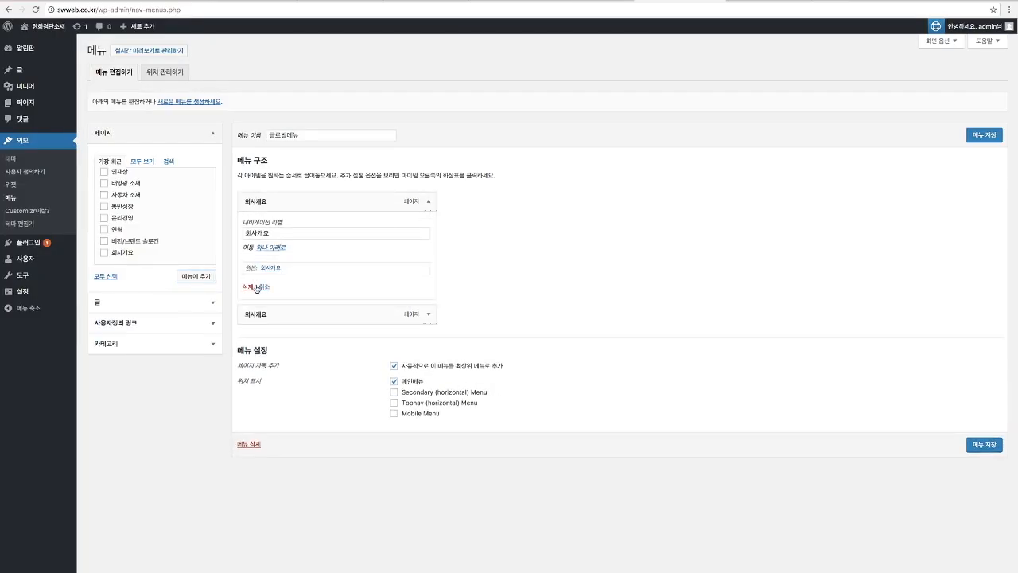
pyautogui.click(247, 287)
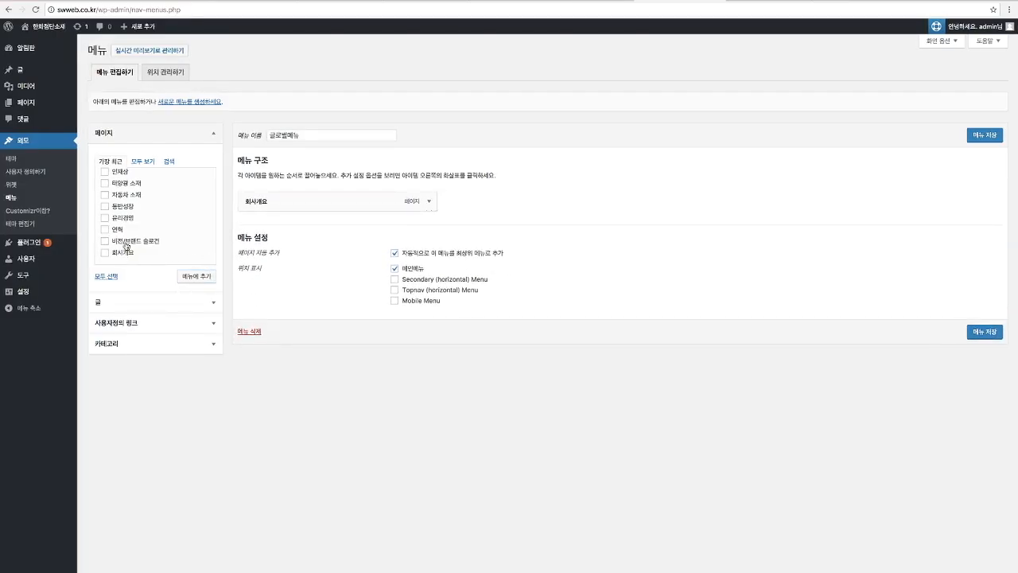
# - Add the 비전/브랜드 슬로건 and 연혁 pages to the menu and check their order on the original site
pyautogui.click(105, 241)
pyautogui.click(105, 229)
pyautogui.click(199, 278)
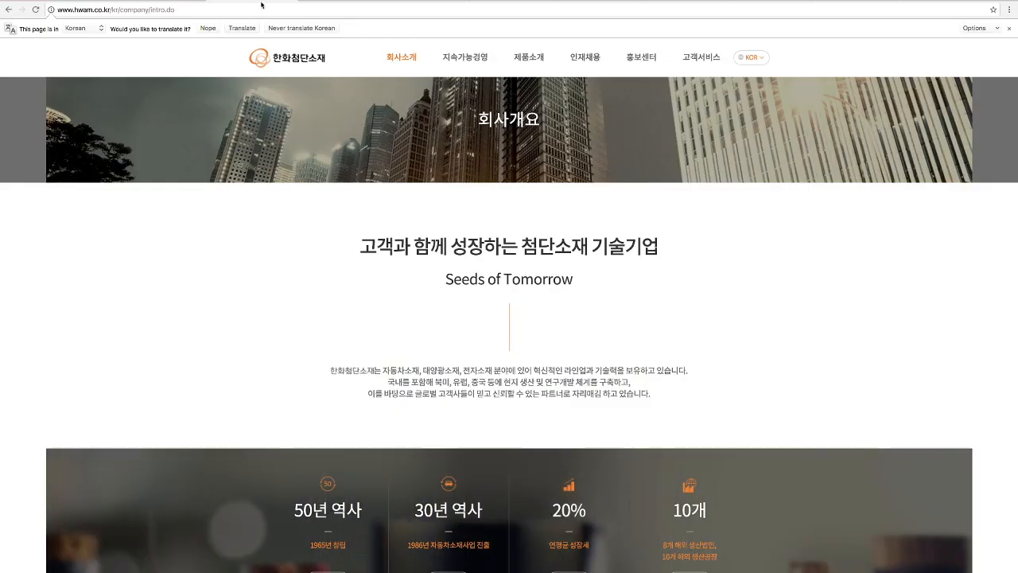
pyautogui.moveTo(453, 90)
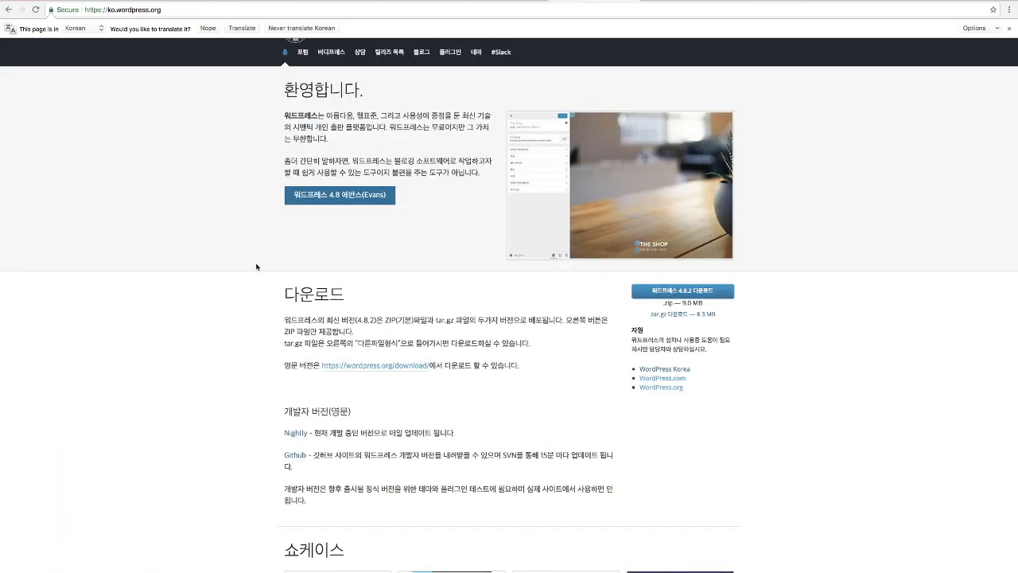
pyautogui.scroll(-1, 256, 267)
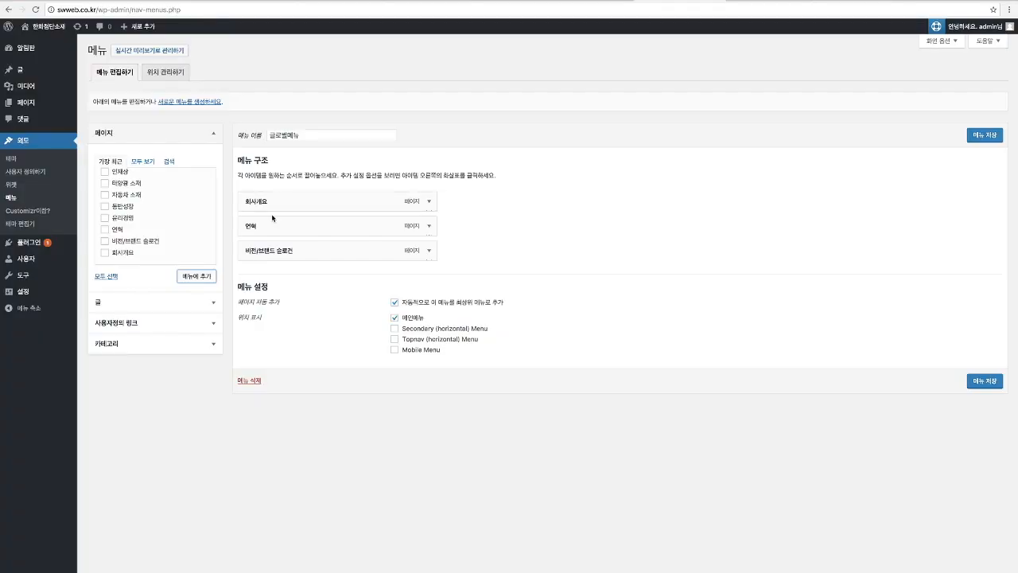
# - Move the 비전/브랜드 슬로건 item above 연혁 and save the menu
pyautogui.moveTo(265, 257); pyautogui.dragTo(258, 225)
pyautogui.moveTo(259, 232); pyautogui.dragTo(314, 233)
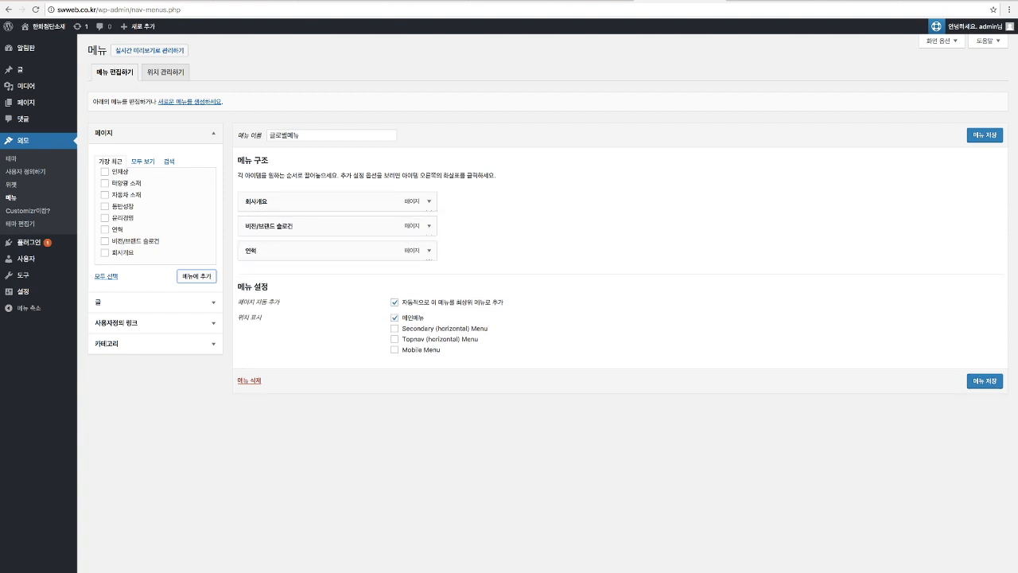
pyautogui.click(990, 386)
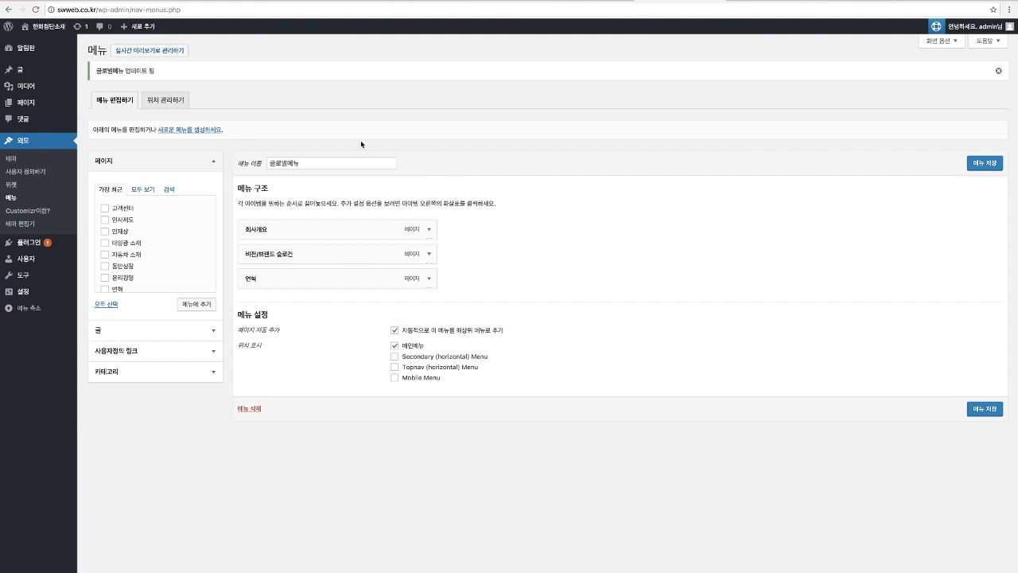
# - Compare the menu on the site's home page with the original's 회사소개 submenu, then return to the menu editor
pyautogui.click(44, 35)
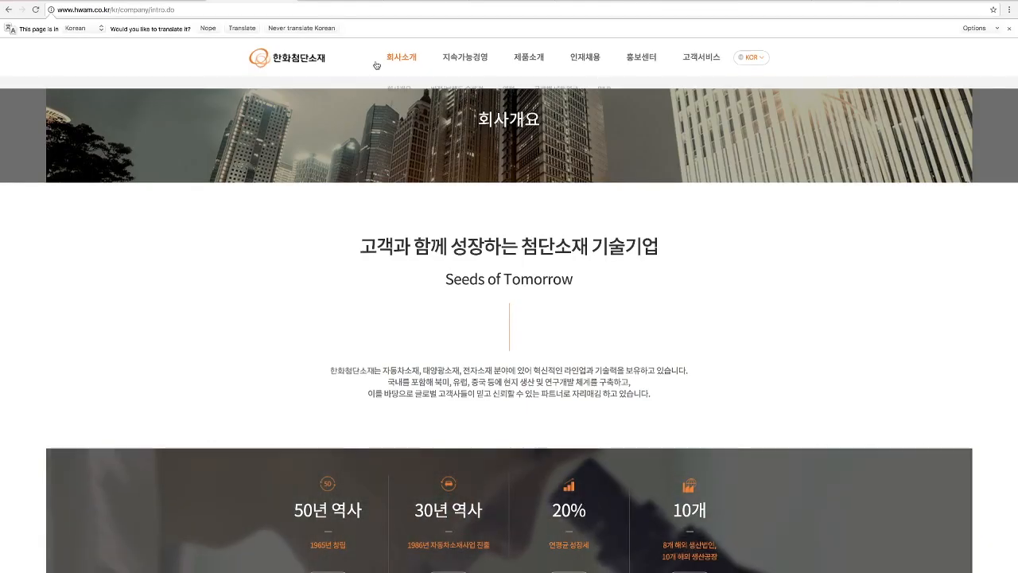
pyautogui.moveTo(399, 56)
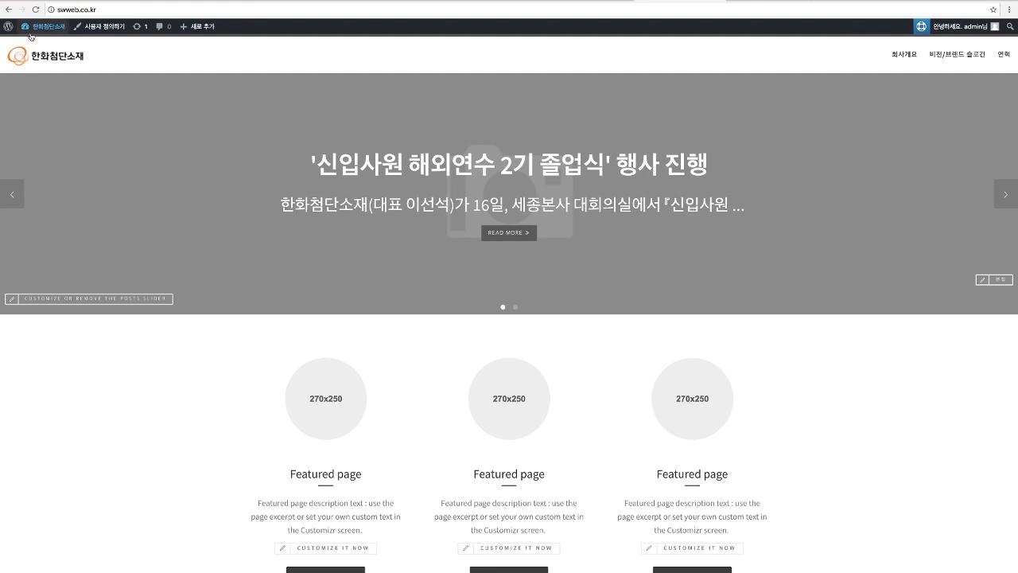
pyautogui.moveTo(8, 30)
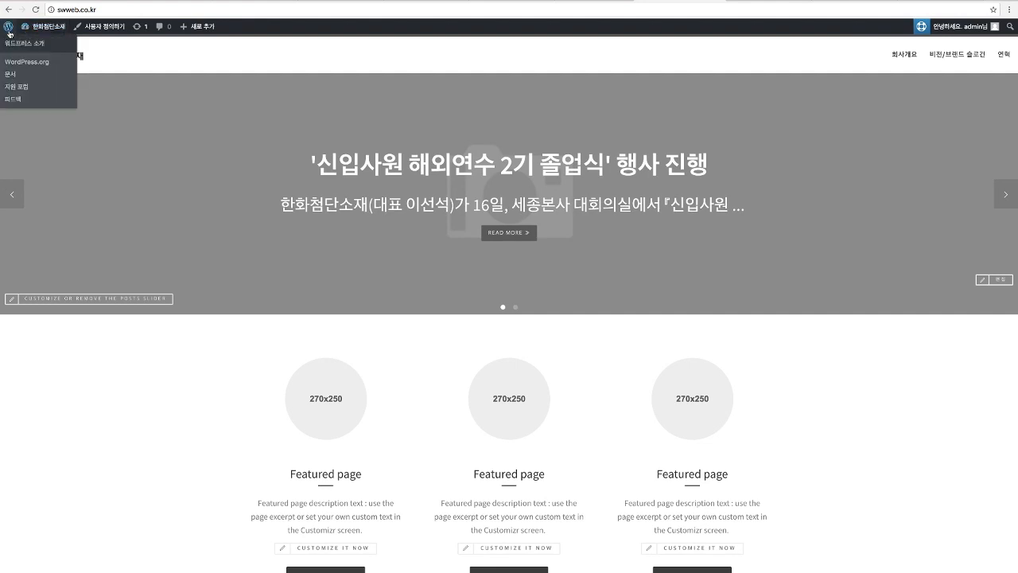
pyautogui.click(9, 30)
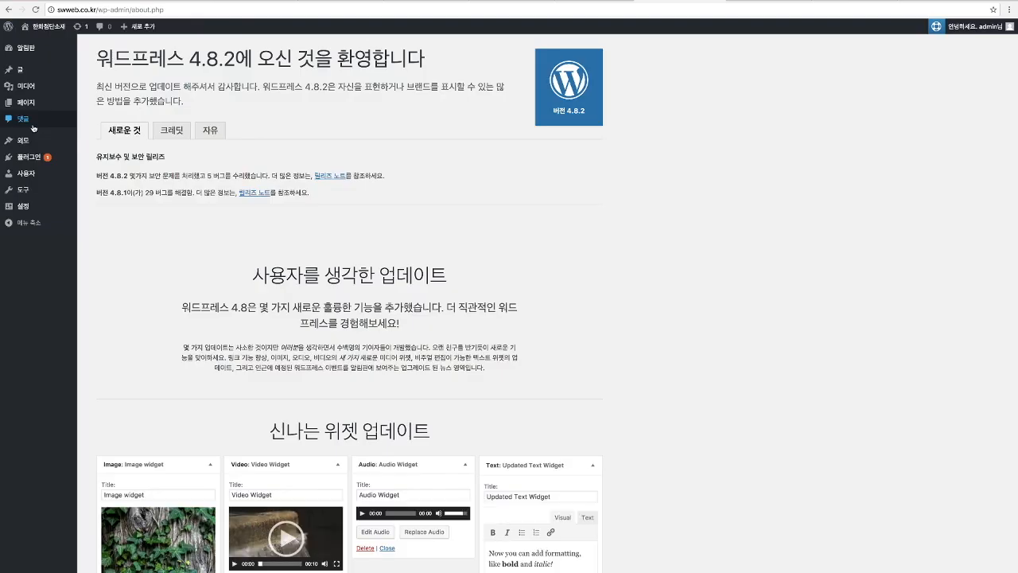
pyautogui.moveTo(27, 140)
pyautogui.click(99, 182)
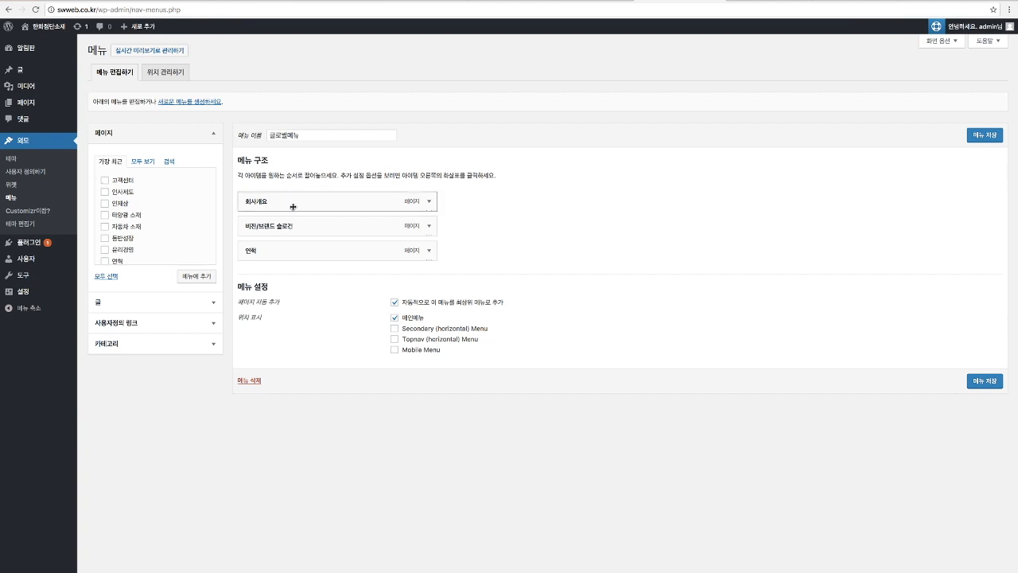
# - Add a second 회사개요 page item to the menu and place it at the head of the structure
pyautogui.scroll(-2, 174, 237)
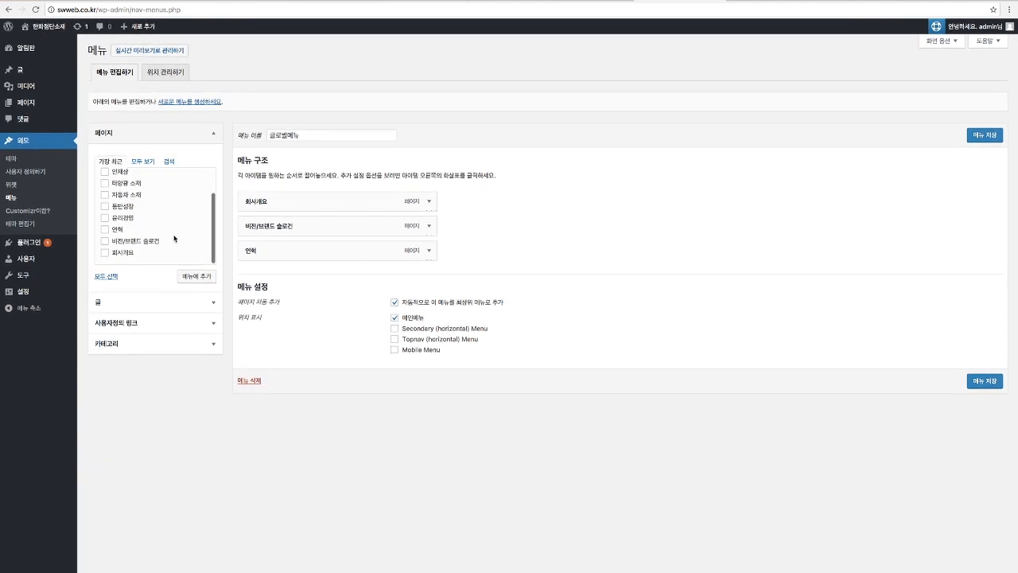
pyautogui.click(104, 253)
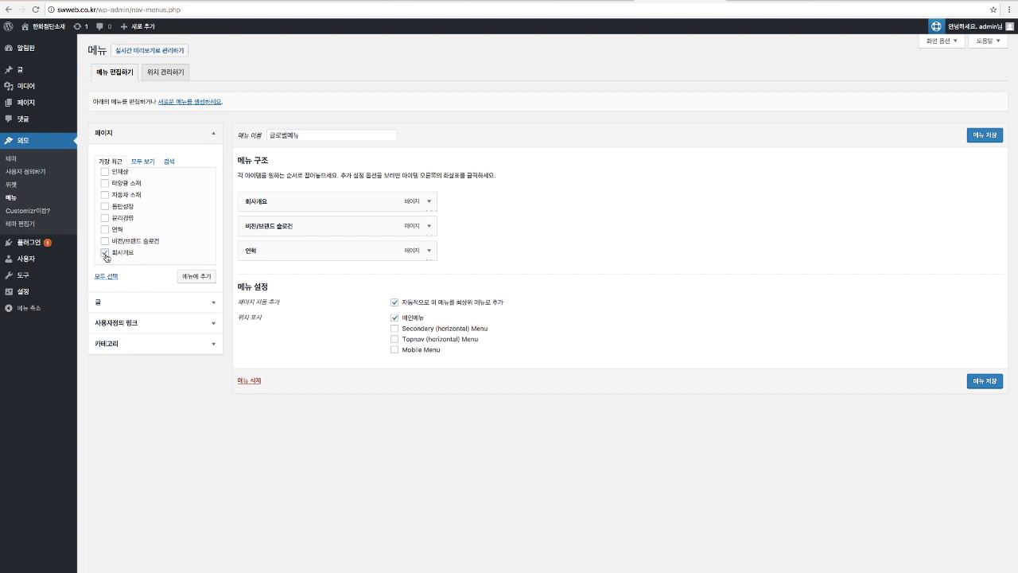
pyautogui.click(195, 276)
pyautogui.moveTo(322, 279); pyautogui.dragTo(321, 201)
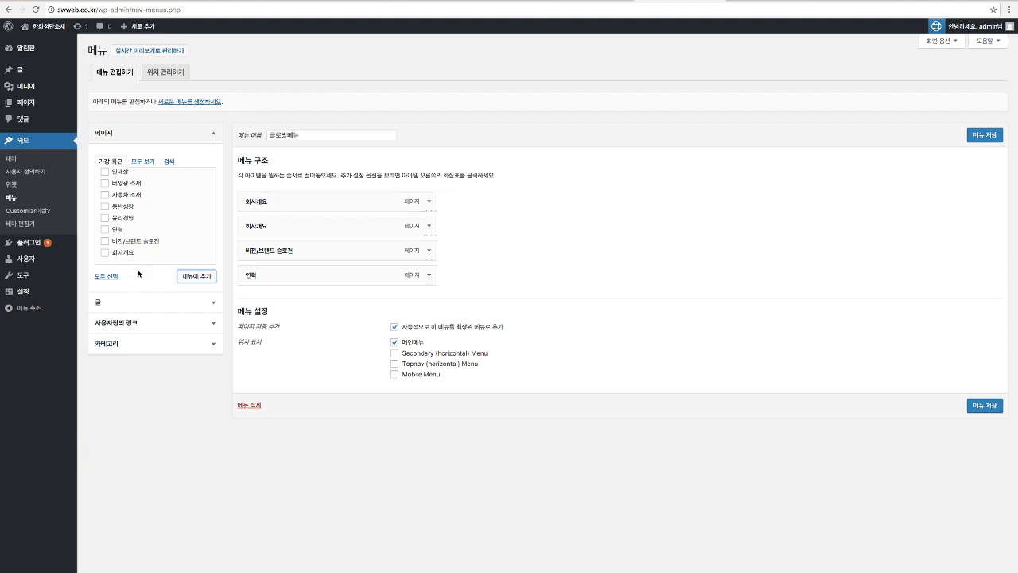
# - Expand the first 회사개요 item's settings and check the current menu on the site's home page in a separate browser tab
pyautogui.click(430, 202)
pyautogui.click(428, 203)
pyautogui.click(428, 204)
pyautogui.moveTo(288, 225); pyautogui.dragTo(232, 234)
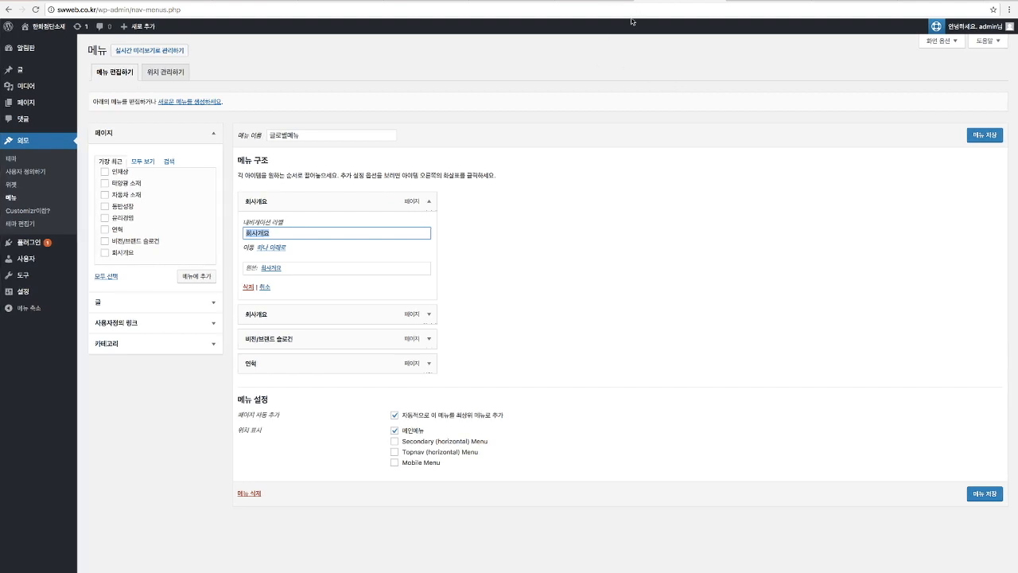
pyautogui.rightClick(56, 25)
pyautogui.click(70, 31)
pyautogui.click(707, 1)
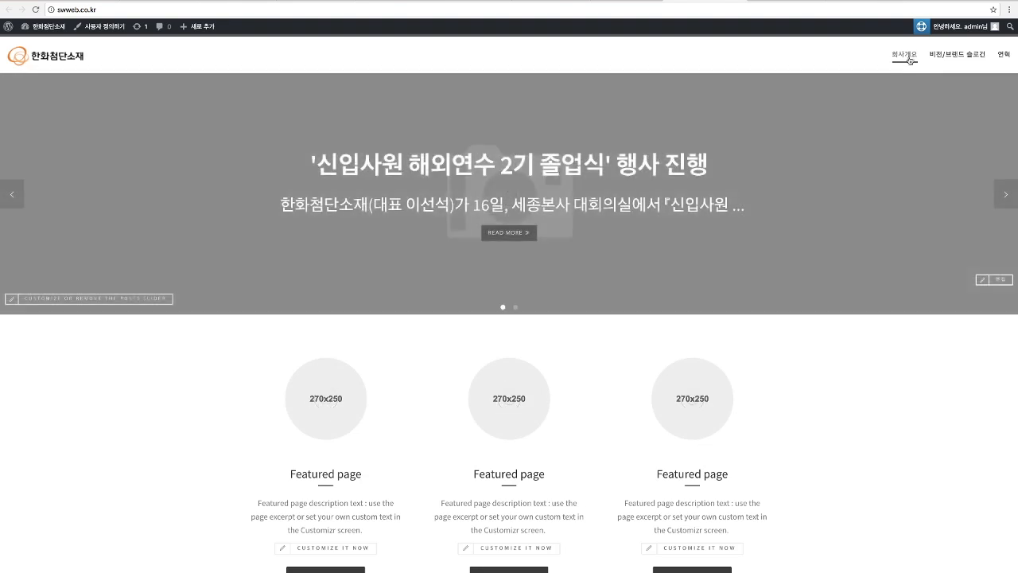
pyautogui.click(637, 2)
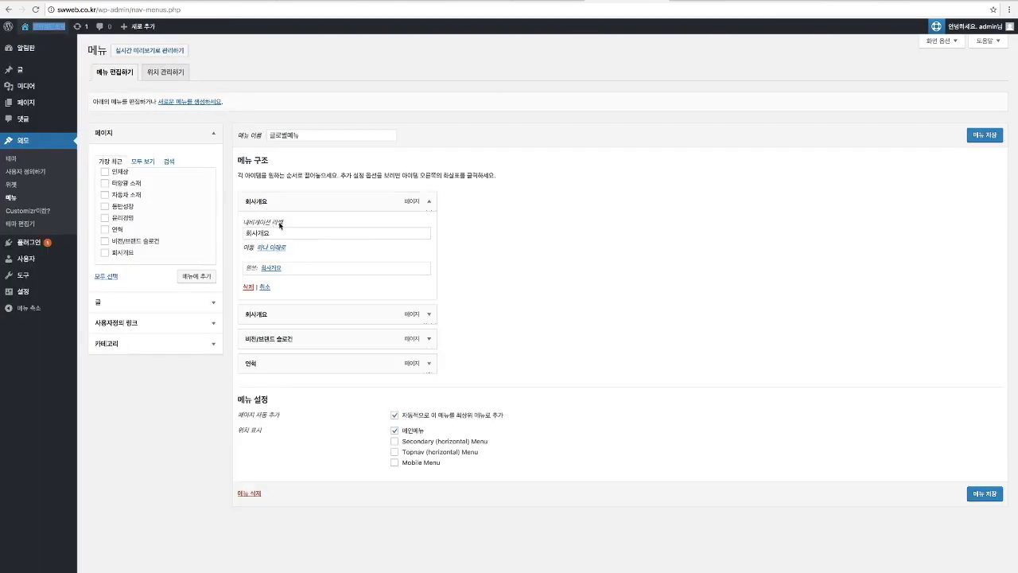
# - Set the first 회사개요 item's navigation label to 회사소개 and save the menu
pyautogui.moveTo(277, 234); pyautogui.dragTo(244, 233)
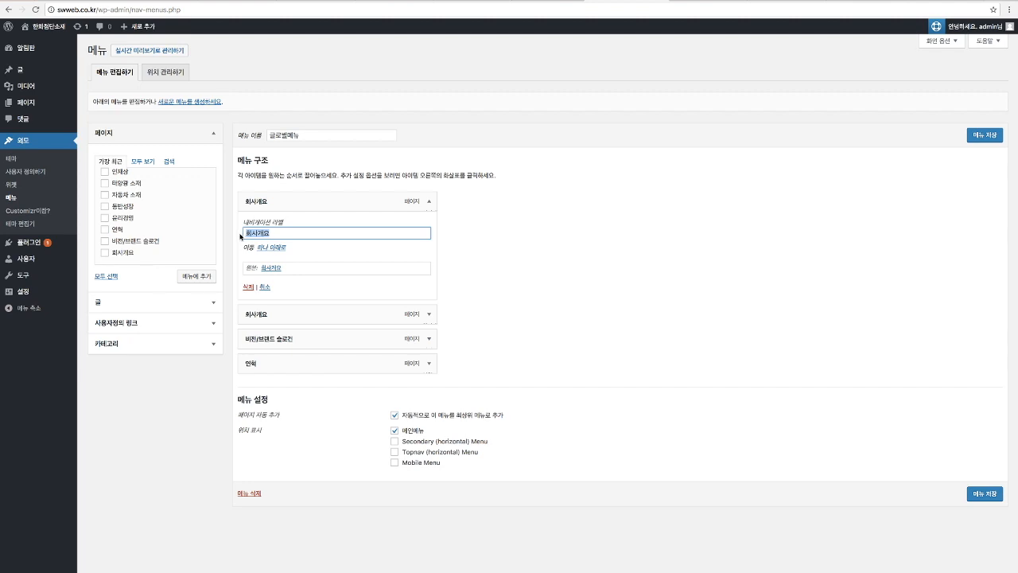
pyautogui.click(258, 235)
pyautogui.write('소개')
pyautogui.click(986, 135)
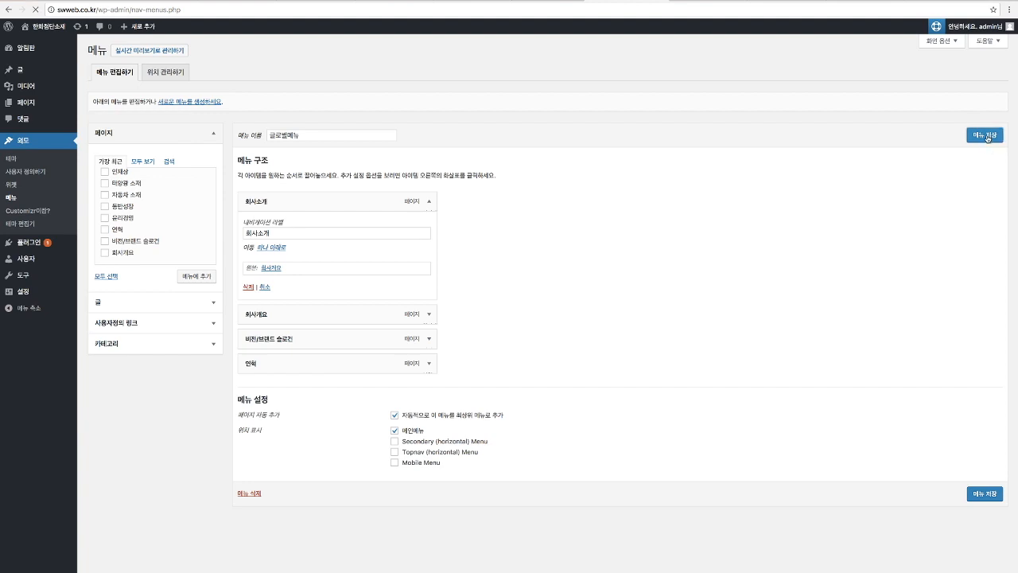
# - Reload the site's home page and open its 회사소개 and 회사개요 menu links to compare where they lead
pyautogui.click(697, 2)
pyautogui.press('super+r')
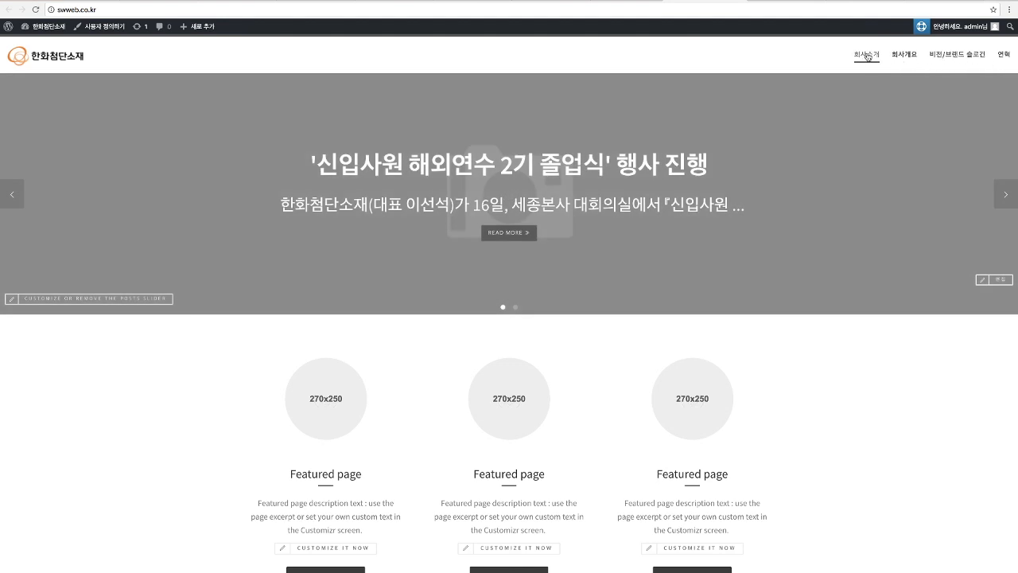
pyautogui.click(868, 55)
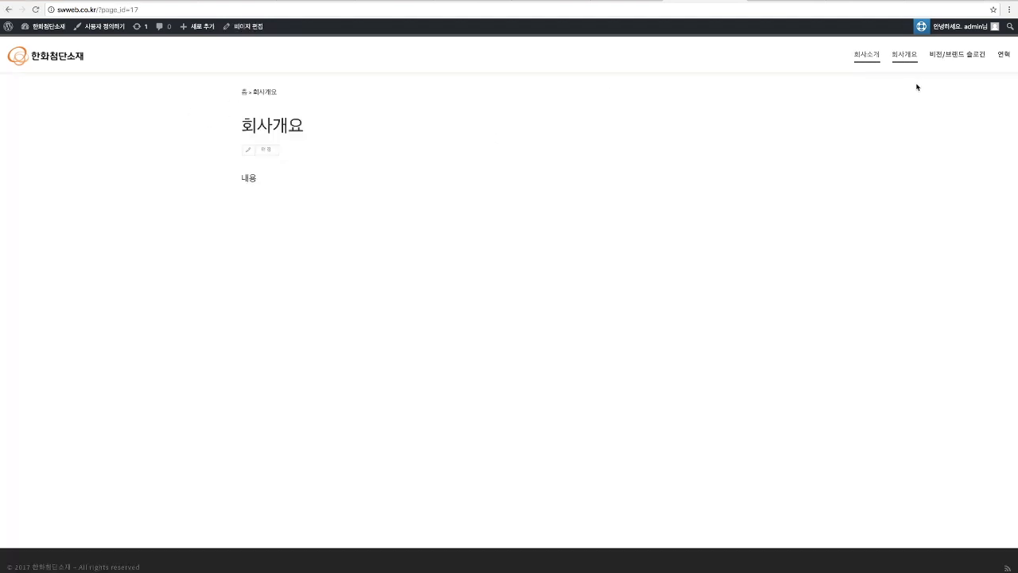
pyautogui.click(906, 57)
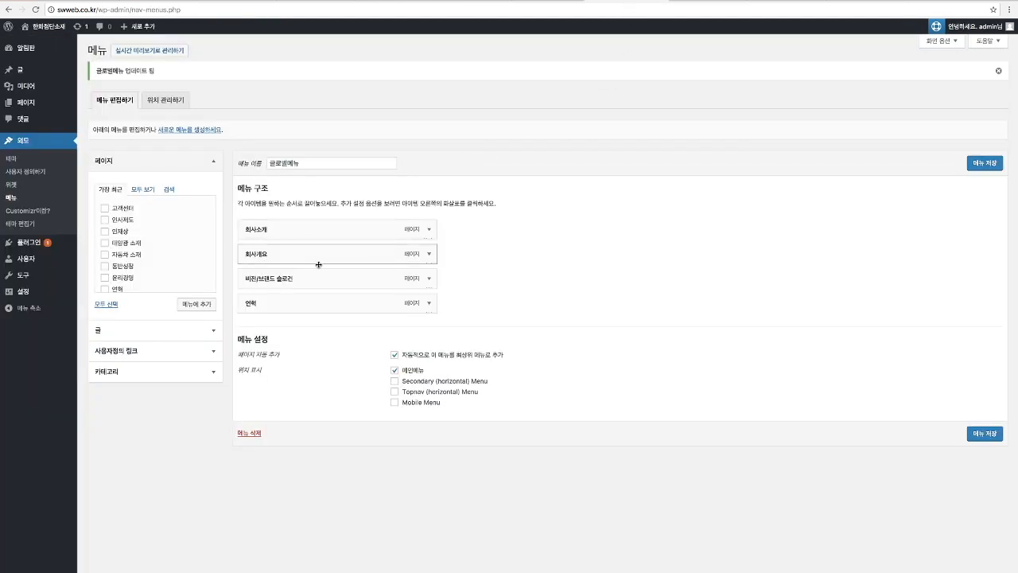
# - Nest 회사개요, 비전/브랜드 슬로건 and 연혁 as sub-items of 회사소개, save the menu and check it on the site
pyautogui.moveTo(269, 254); pyautogui.dragTo(267, 304)
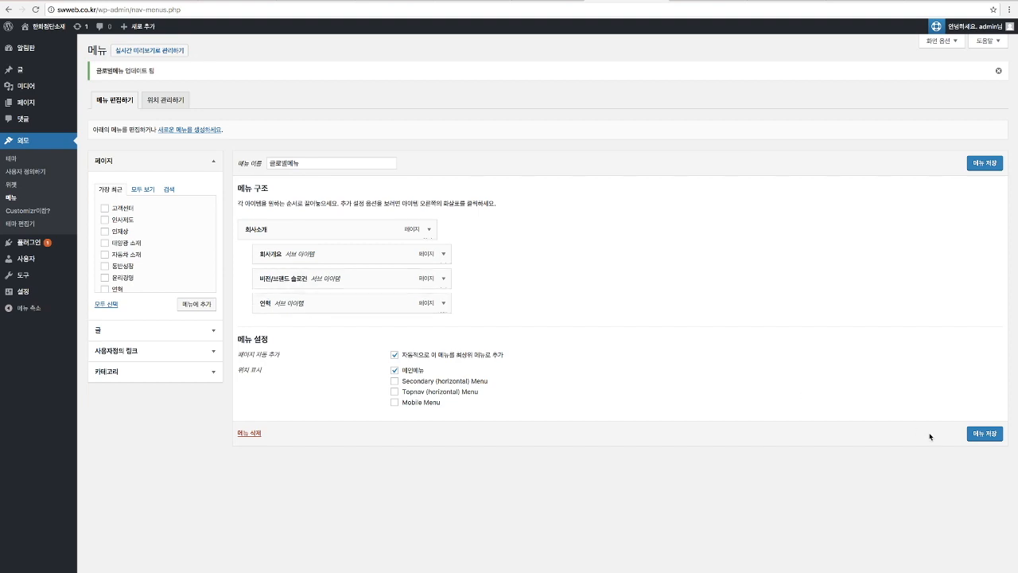
pyautogui.click(984, 436)
pyautogui.click(993, 435)
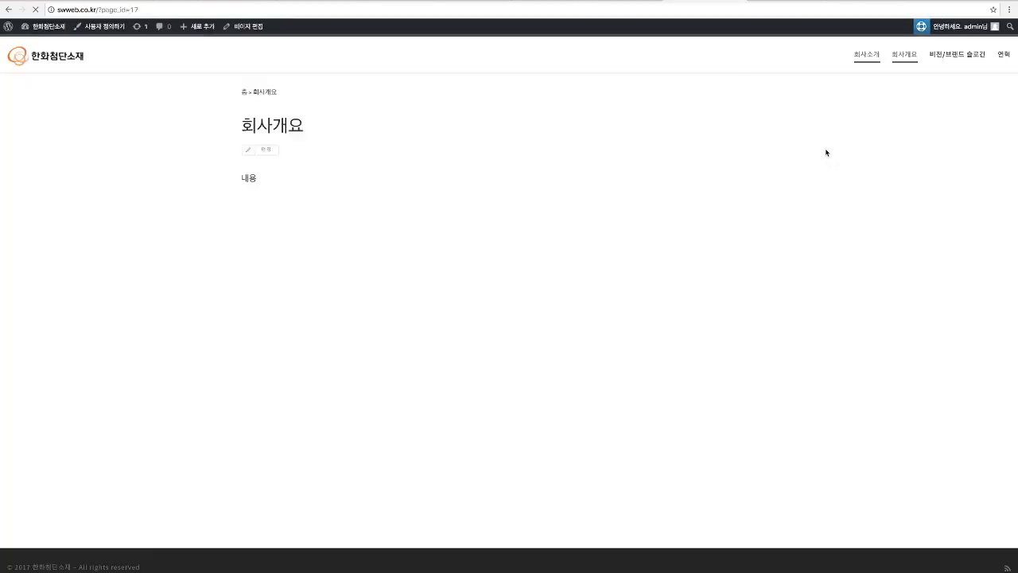
pyautogui.moveTo(1001, 60)
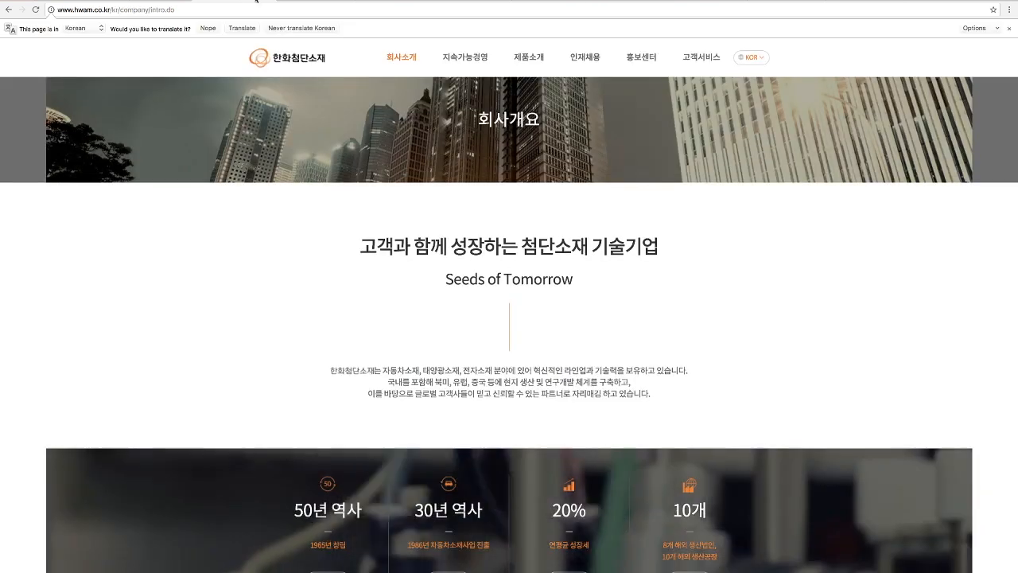
# - Add 동반성장 and two 윤리경영 page items, nesting 윤리경영 and 동반성장 under a top-level 윤리경영 item as in the original's 지속가능경영 submenu
pyautogui.moveTo(469, 62)
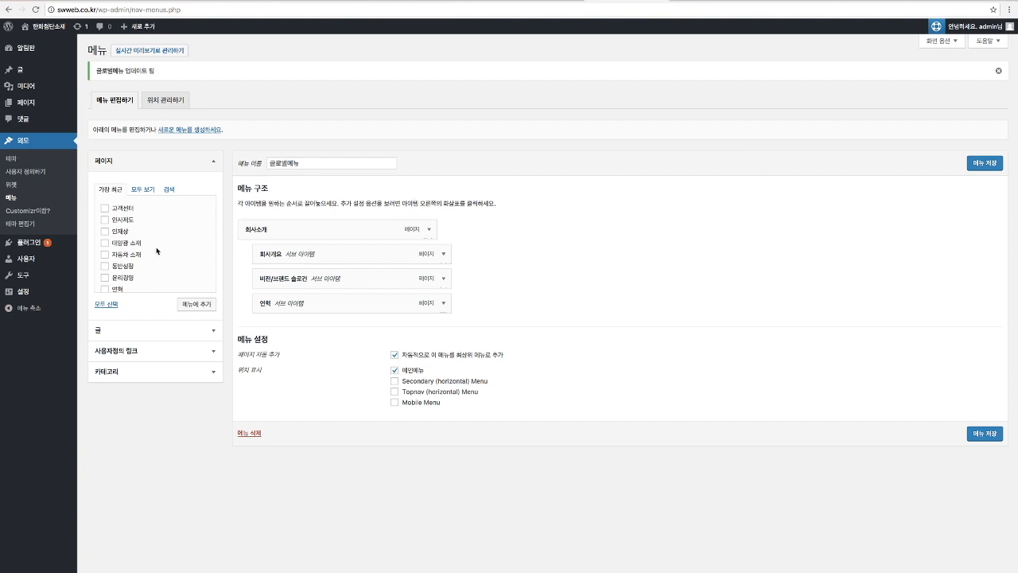
pyautogui.scroll(-2, 146, 238)
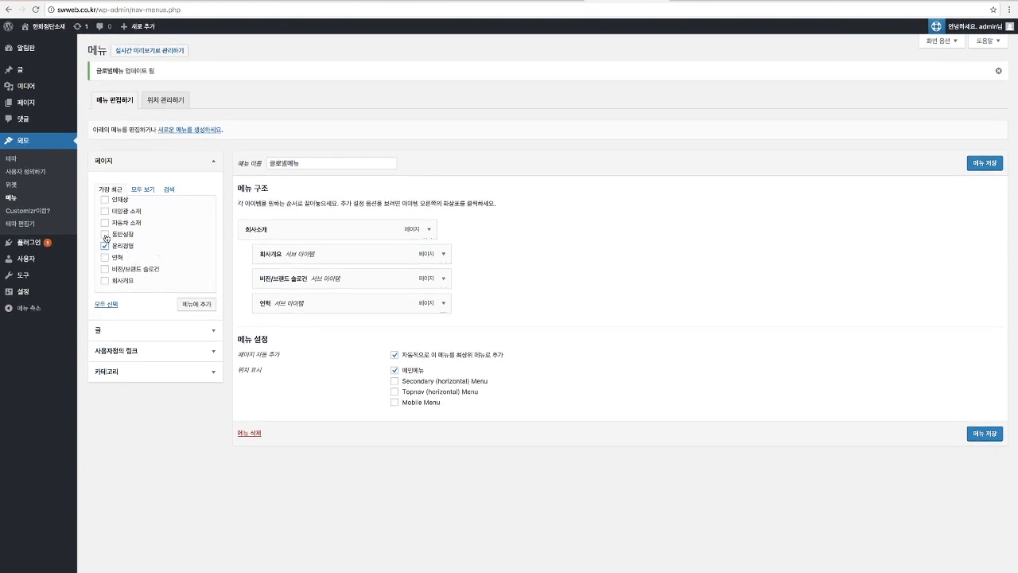
pyautogui.click(185, 305)
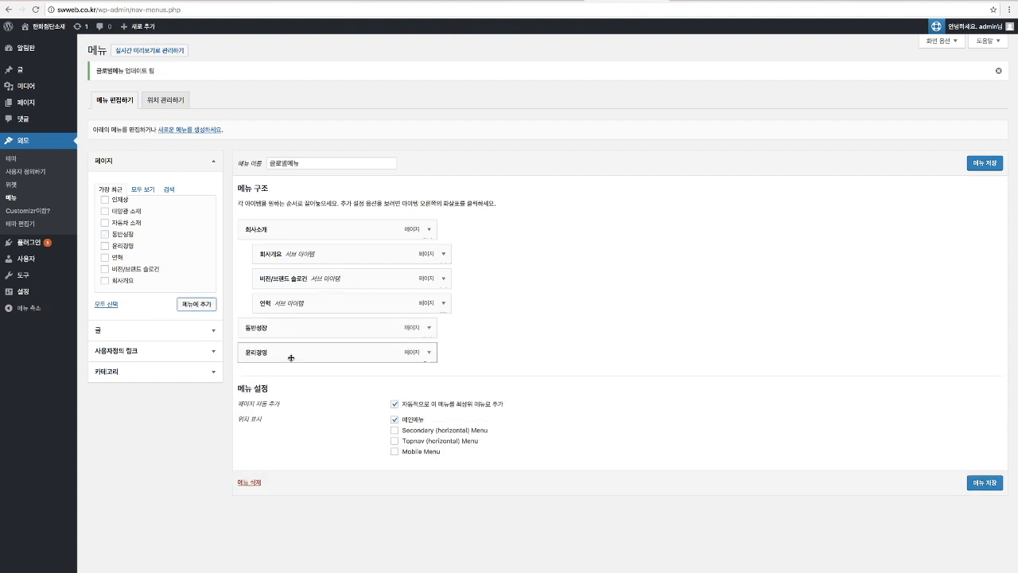
pyautogui.click(105, 246)
pyautogui.click(183, 306)
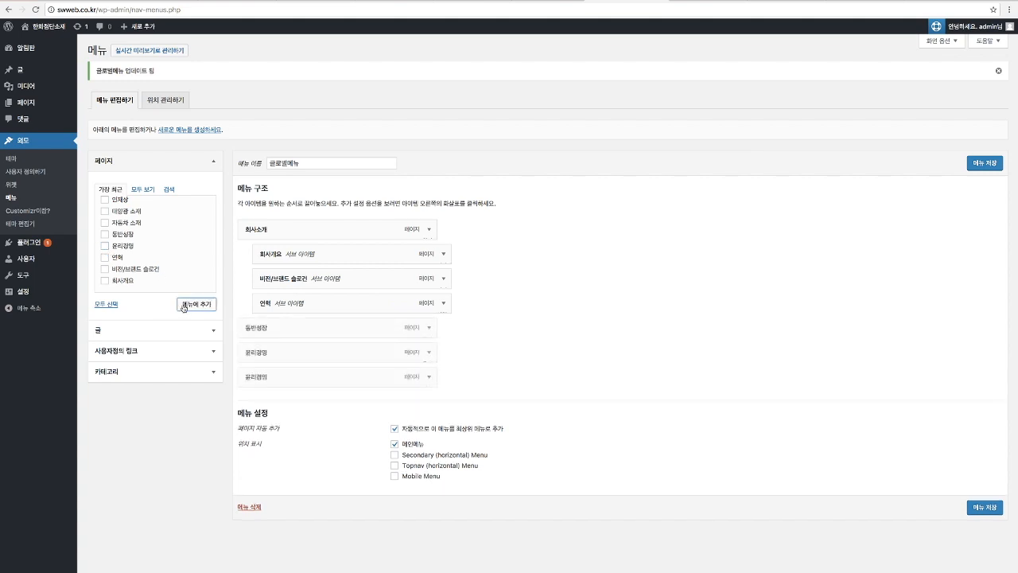
pyautogui.moveTo(269, 376)
pyautogui.mouseDown()
pyautogui.moveTo(269, 326)
pyautogui.moveTo(288, 376)
pyautogui.moveTo(267, 380)
pyautogui.moveTo(289, 354)
pyautogui.moveTo(279, 377)
pyautogui.mouseUp()
# - Set the top-level 윤리경영 item's navigation label to 지속가능경영 and save the menu
pyautogui.click(429, 327)
pyautogui.doubleClick(287, 358)
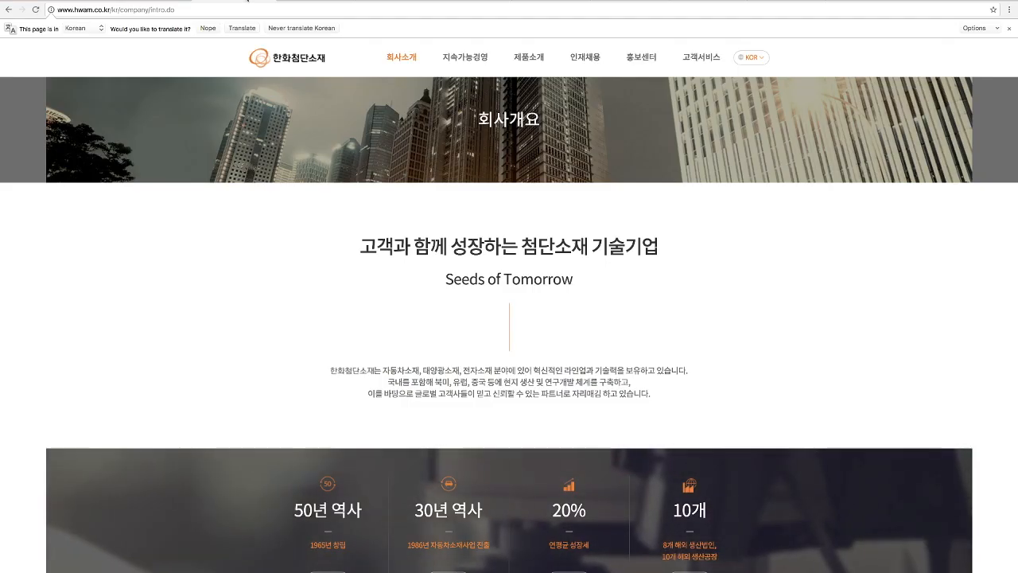
pyautogui.moveTo(450, 61)
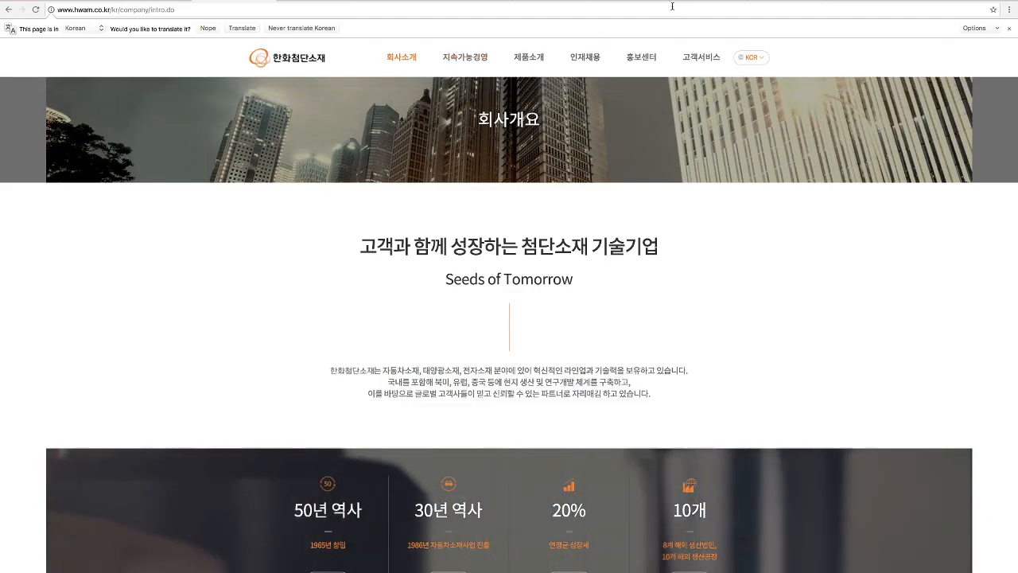
pyautogui.click(617, 1)
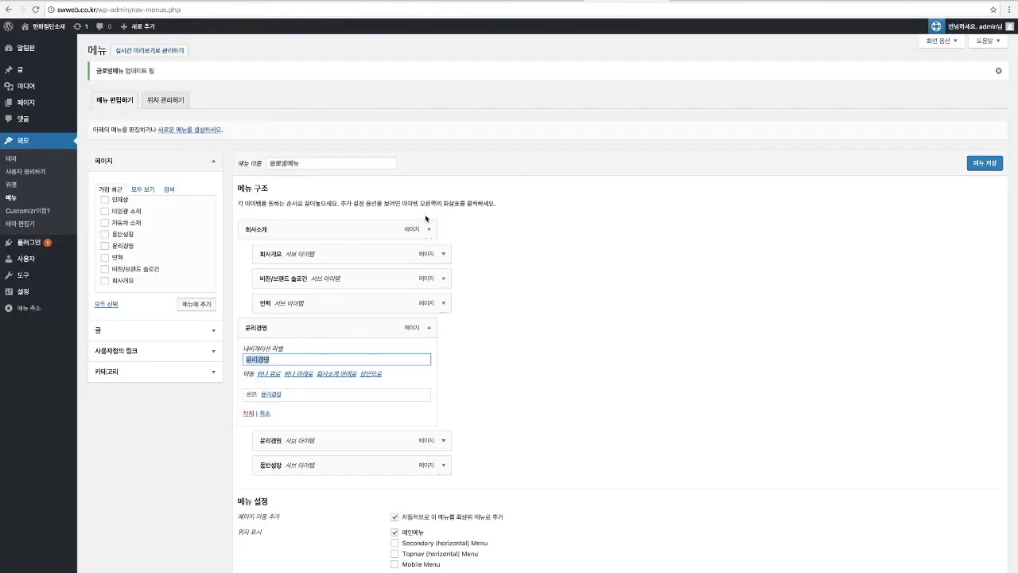
pyautogui.write('지속가능경영')
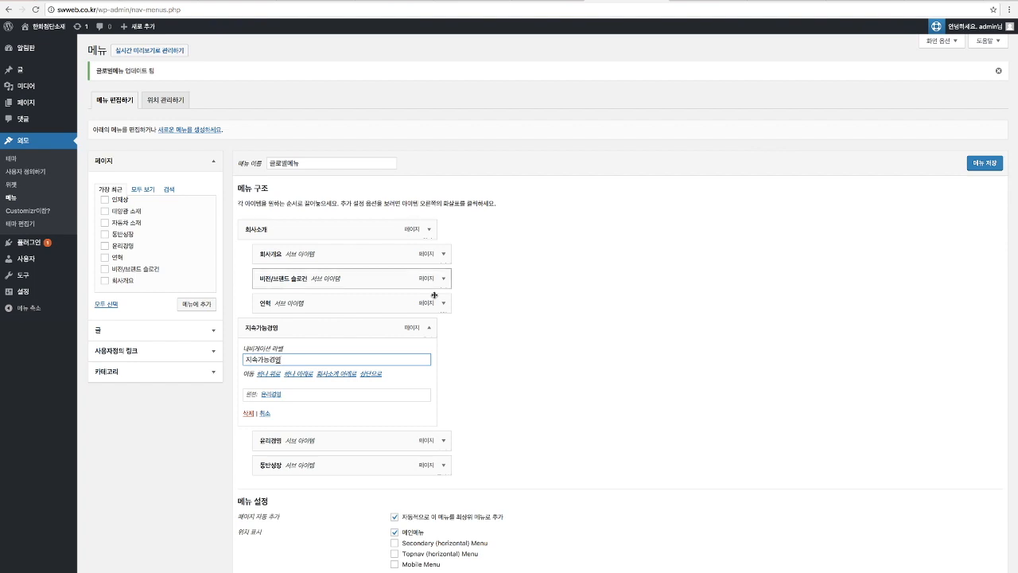
pyautogui.click(429, 327)
pyautogui.click(985, 508)
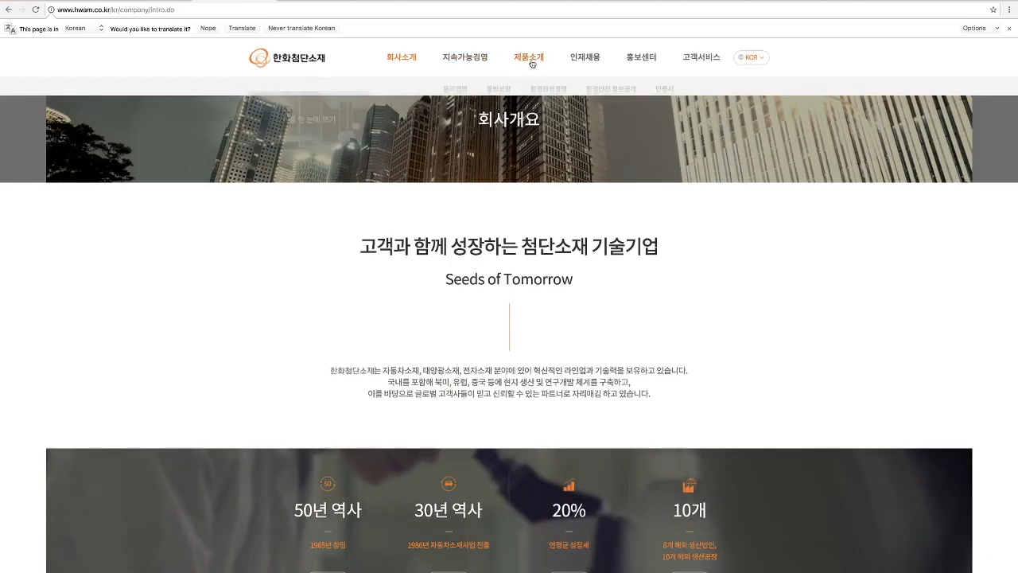
# - Add 태양광 소재 and two 자동차 소재 page items, nesting 자동차 소재 and 태양광 소재 under a top-level 자동차 소재 item
pyautogui.moveTo(526, 61)
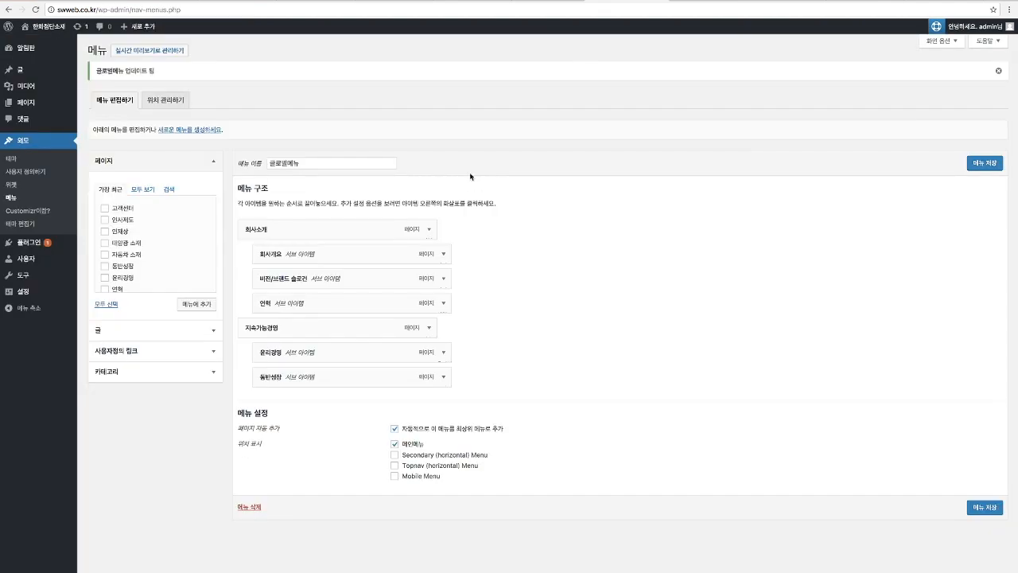
pyautogui.click(104, 242)
pyautogui.click(105, 254)
pyautogui.click(191, 307)
pyautogui.click(105, 255)
pyautogui.click(195, 303)
pyautogui.moveTo(282, 456); pyautogui.dragTo(285, 404)
pyautogui.moveTo(293, 450); pyautogui.dragTo(303, 427)
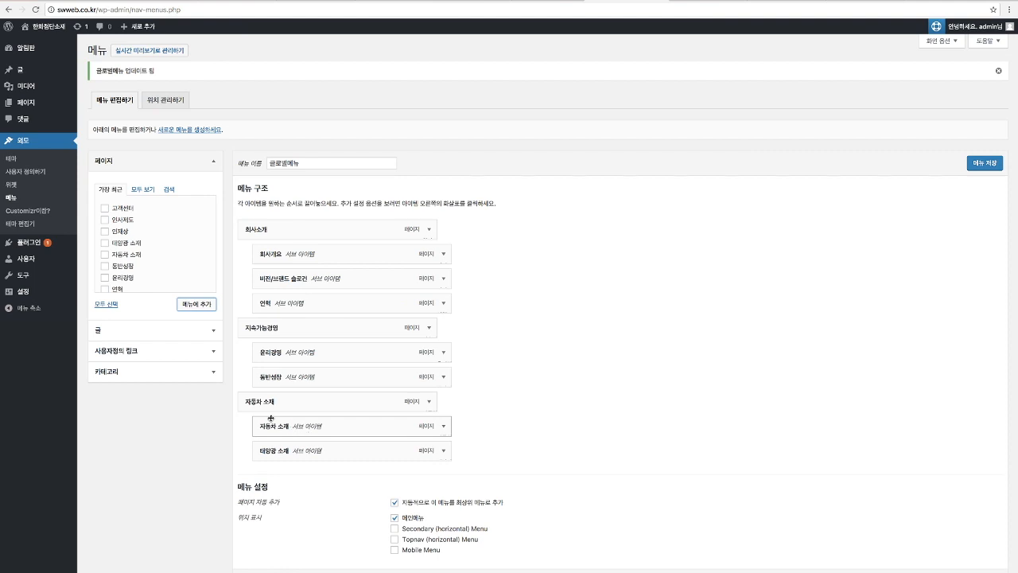
# - Set the top-level 자동차 소재 item's navigation label to 제품소개 and collapse its settings
pyautogui.click(430, 402)
pyautogui.tripleClick(265, 428)
pyautogui.write('제품소개')
pyautogui.click(429, 401)
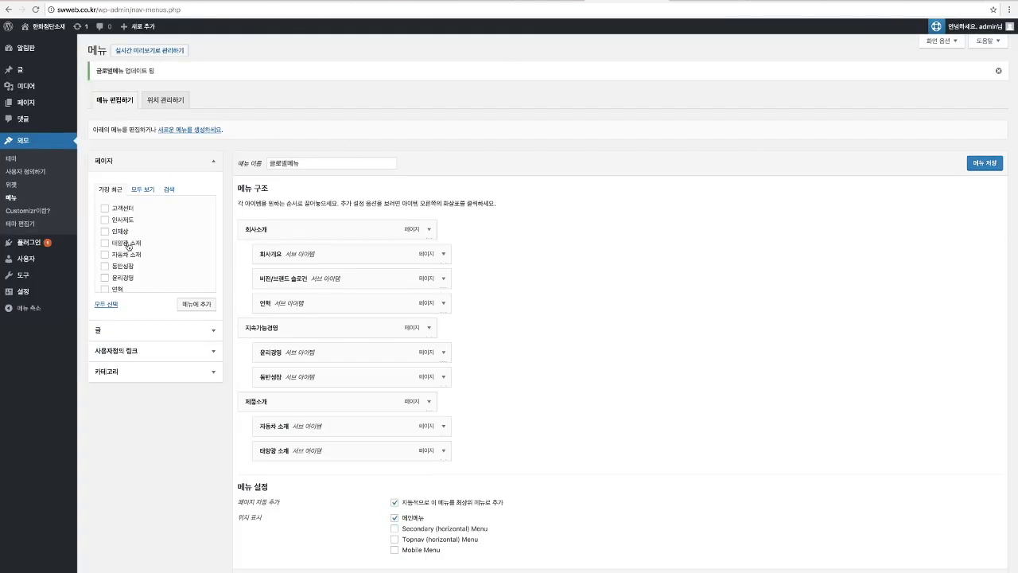
# - Add 인사제도 and two 인재상 page items, nesting 인재상 and 인사제도 under a top-level 인재상 item
pyautogui.click(105, 220)
pyautogui.click(104, 231)
pyautogui.click(195, 304)
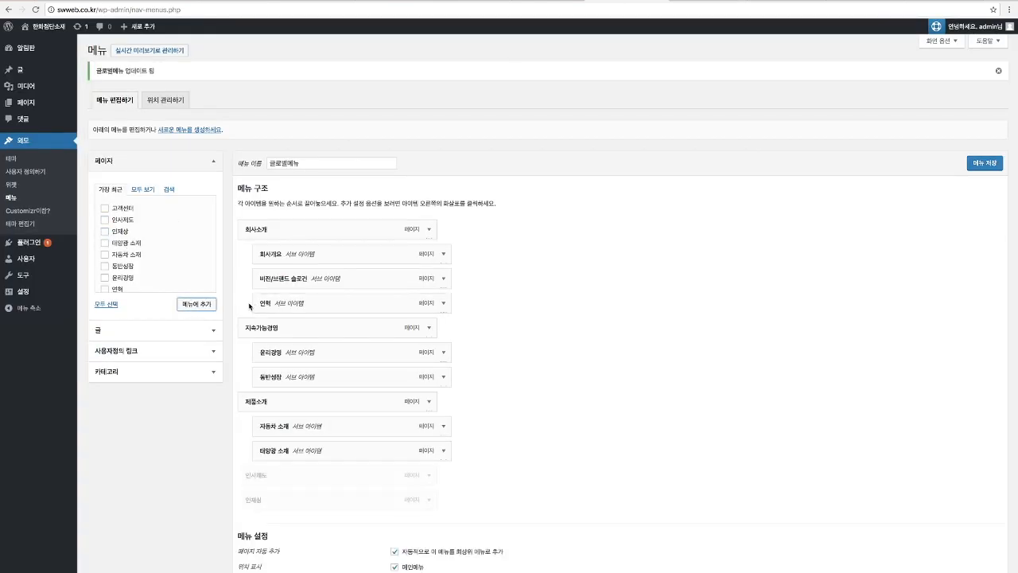
pyautogui.click(104, 231)
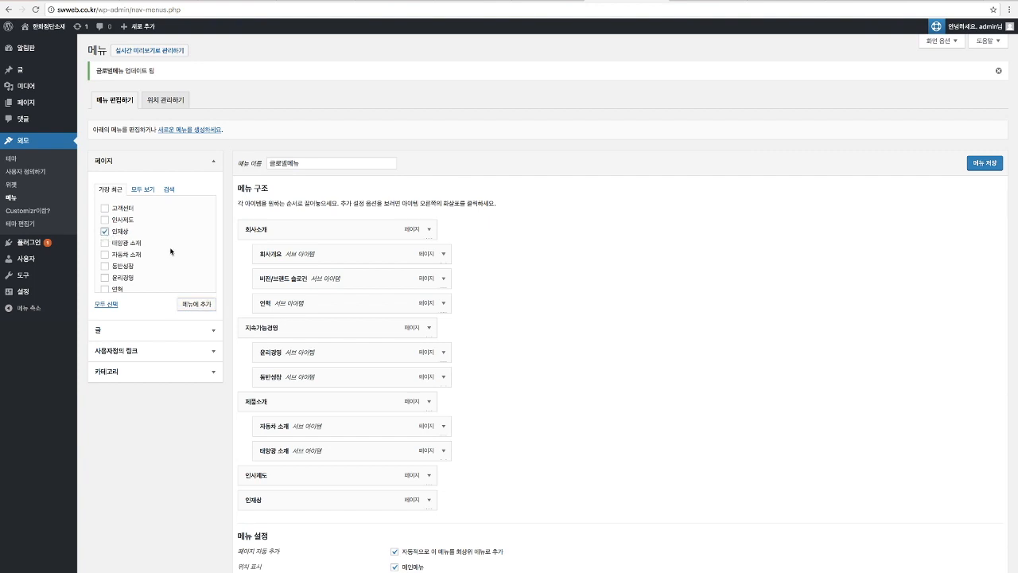
pyautogui.click(196, 304)
pyautogui.moveTo(313, 499)
pyautogui.mouseDown()
pyautogui.moveTo(311, 473)
pyautogui.moveTo(327, 471)
pyautogui.moveTo(307, 480)
pyautogui.moveTo(312, 513)
pyautogui.moveTo(322, 501)
pyautogui.mouseUp()
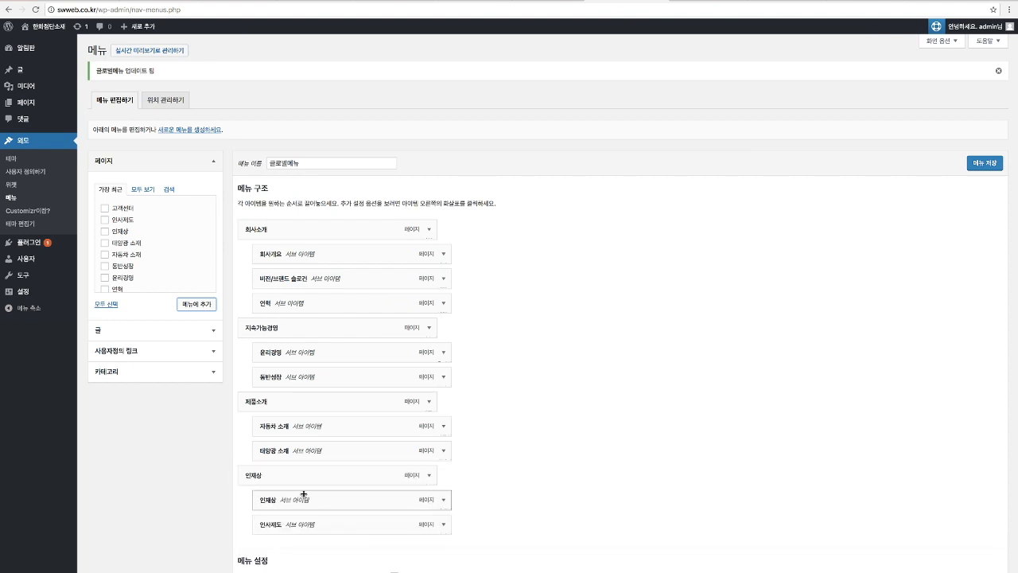
# - Set the top-level 인재상 item's navigation label to 인재채용 and save the menu
pyautogui.click(429, 475)
pyautogui.doubleClick(263, 506)
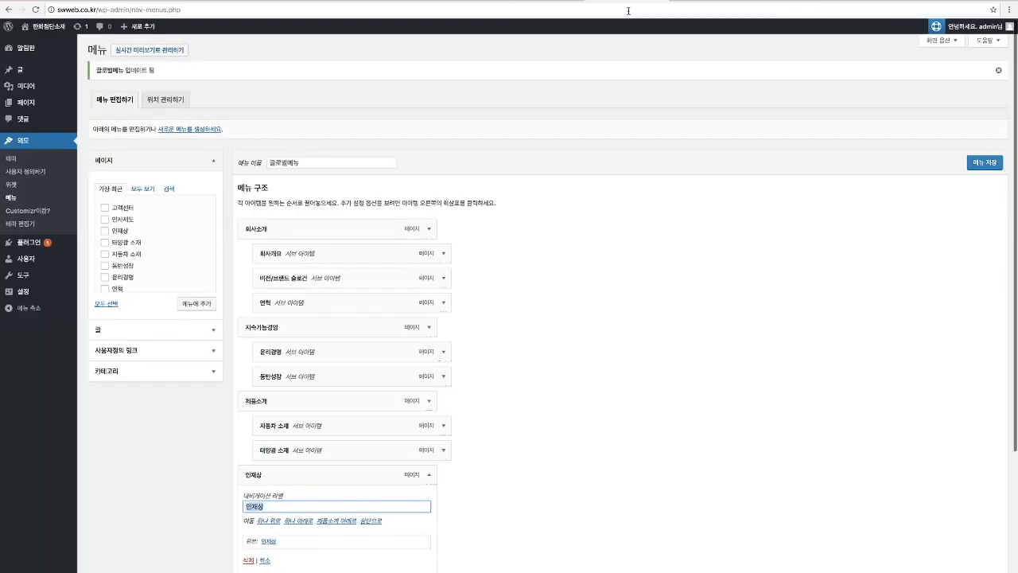
pyautogui.write('인재채용')
pyautogui.click(980, 163)
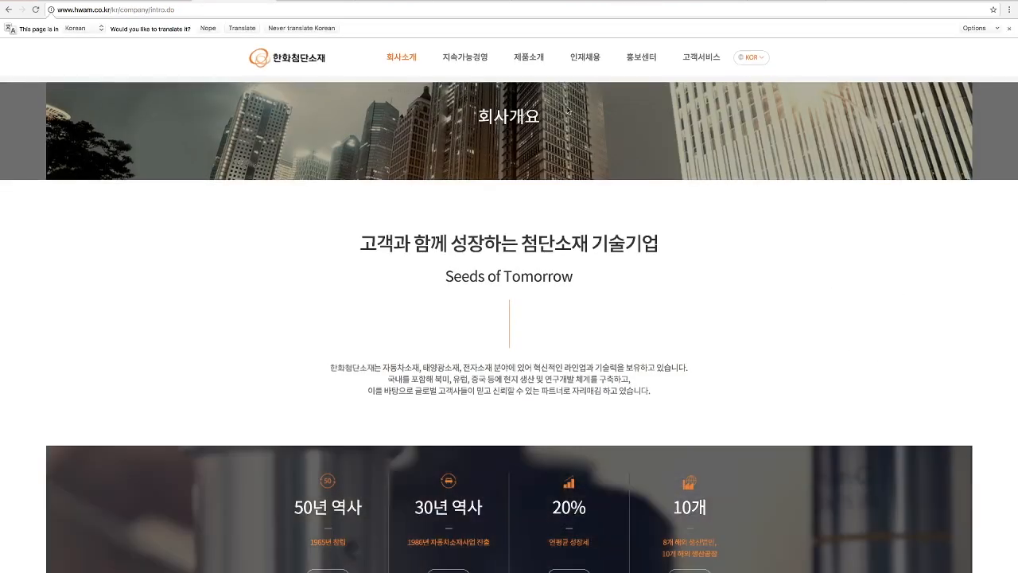
# - Check the original's 홍보센터 menu, try adding the '신입사원 해외연수 2기 졸업식' 행사 진행 post as a menu item, and remove it again
pyautogui.moveTo(641, 57)
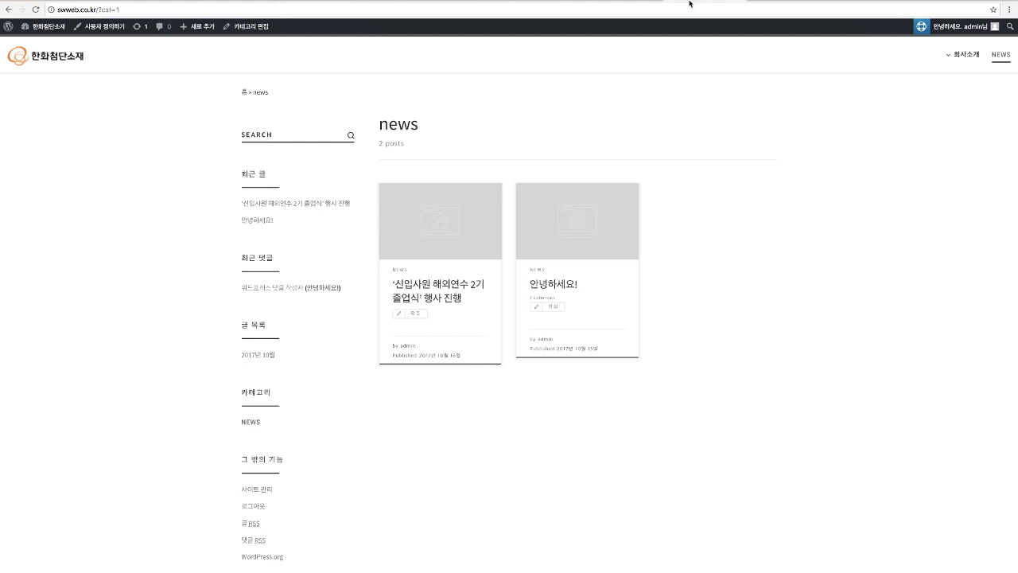
pyautogui.click(637, 2)
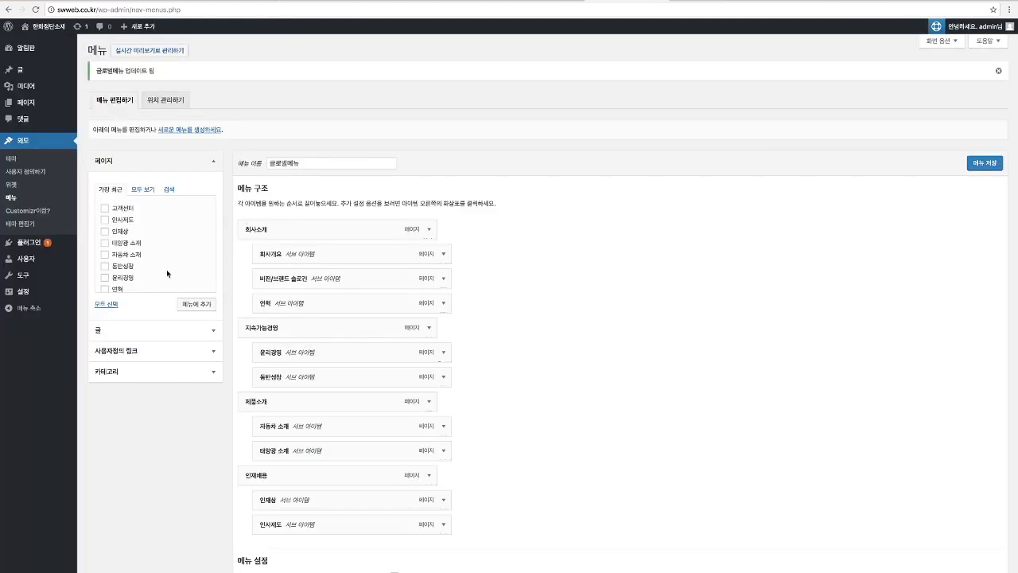
pyautogui.click(142, 329)
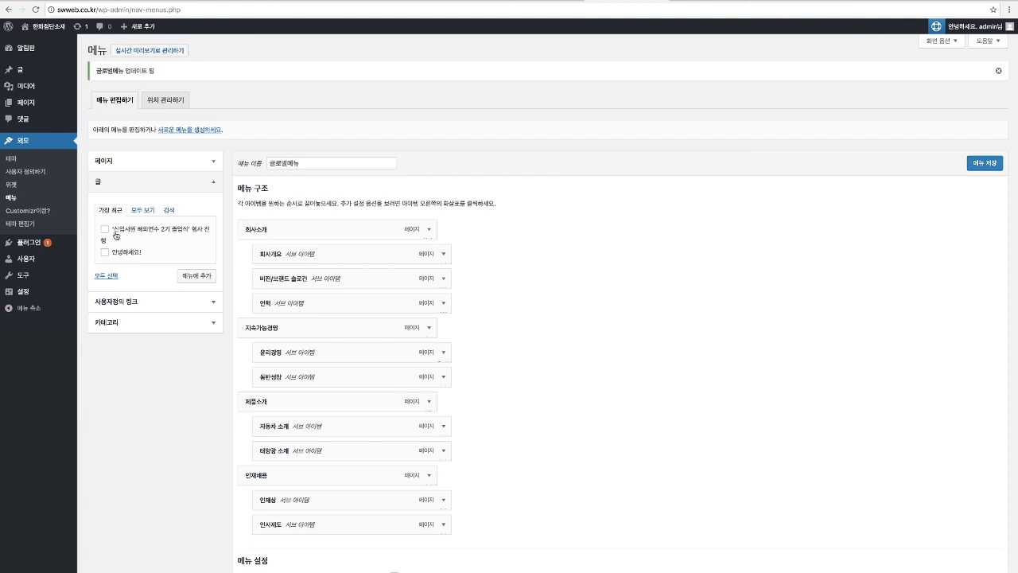
pyautogui.click(176, 322)
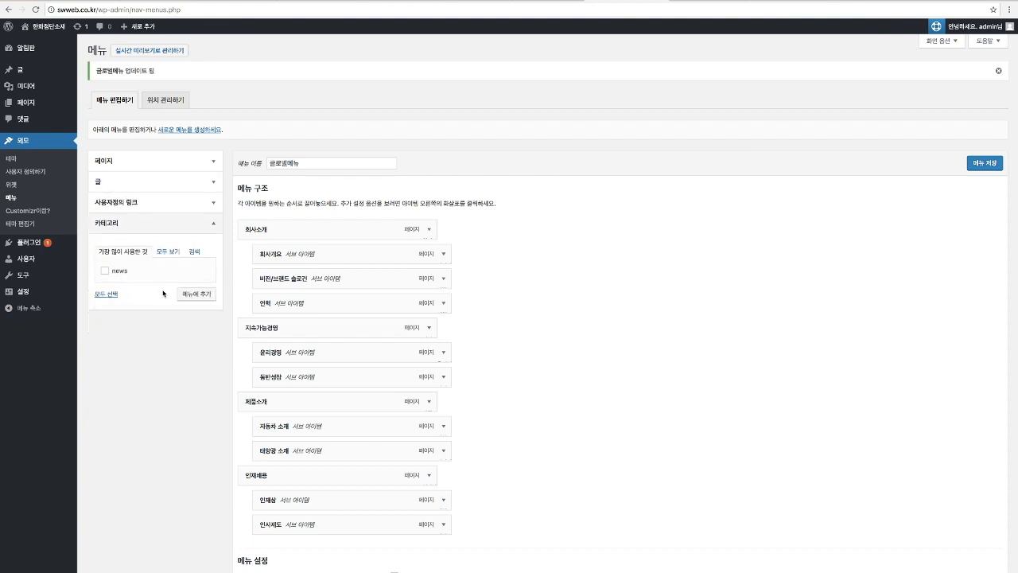
pyautogui.click(173, 182)
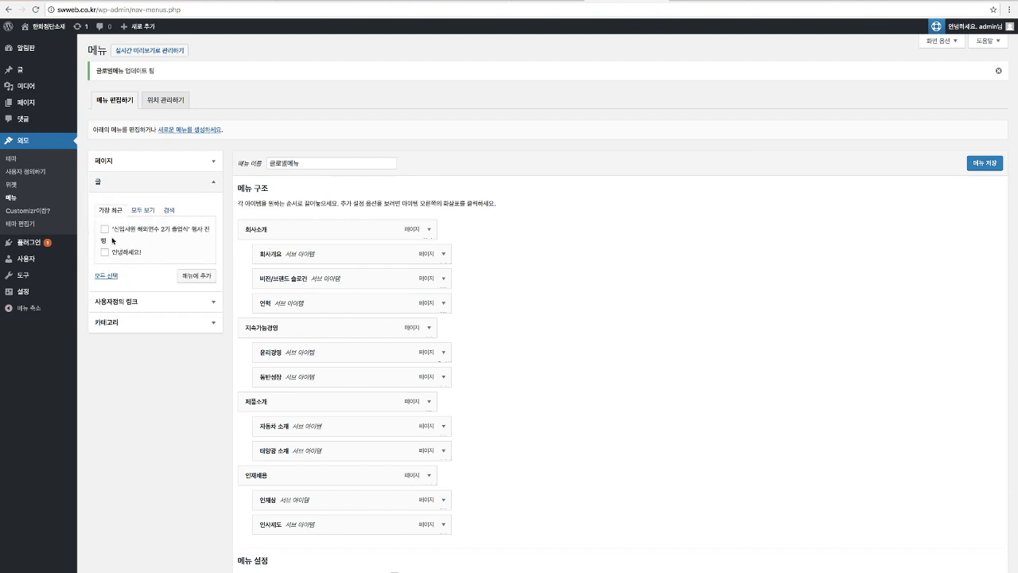
pyautogui.click(105, 230)
pyautogui.click(196, 276)
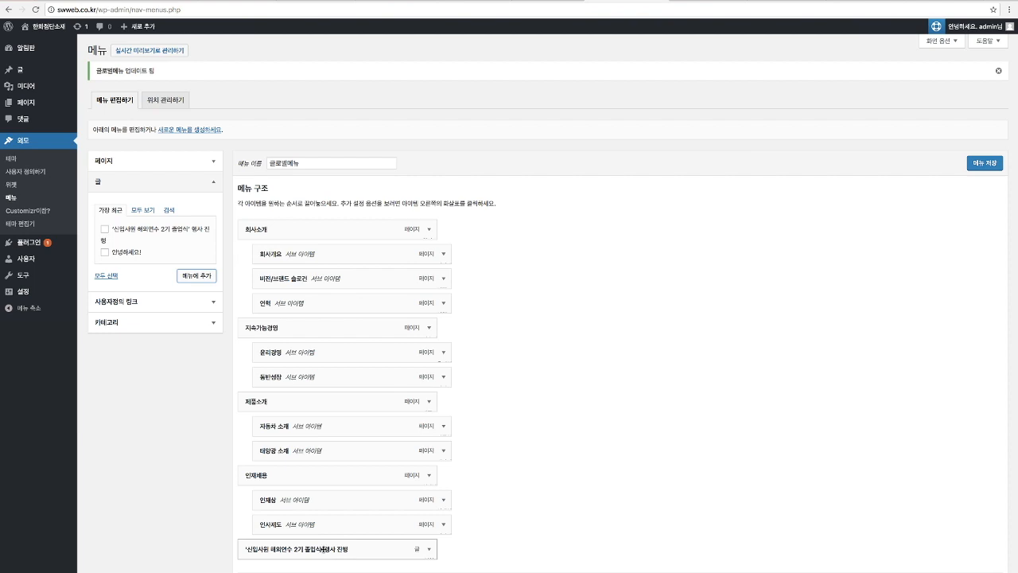
pyautogui.click(429, 553)
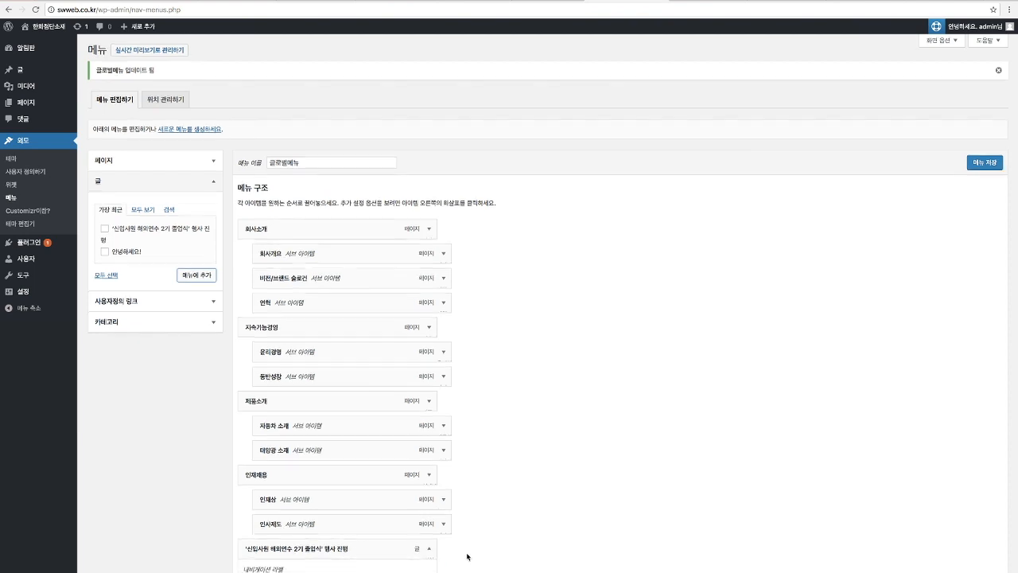
pyautogui.scroll(-2, 470, 557)
pyautogui.click(250, 571)
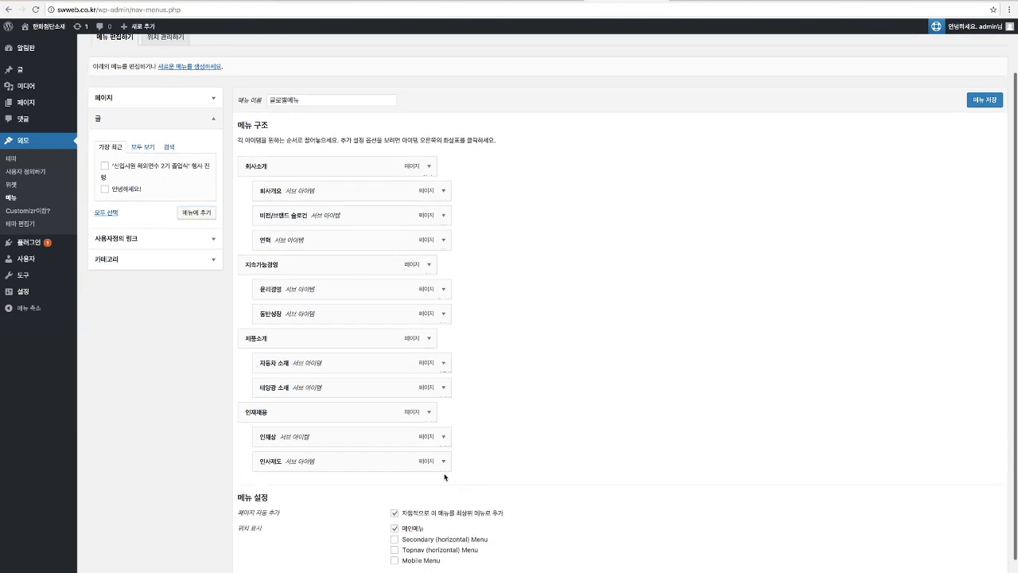
# - Add the news category as a top-level item at the end of the menu
pyautogui.click(185, 265)
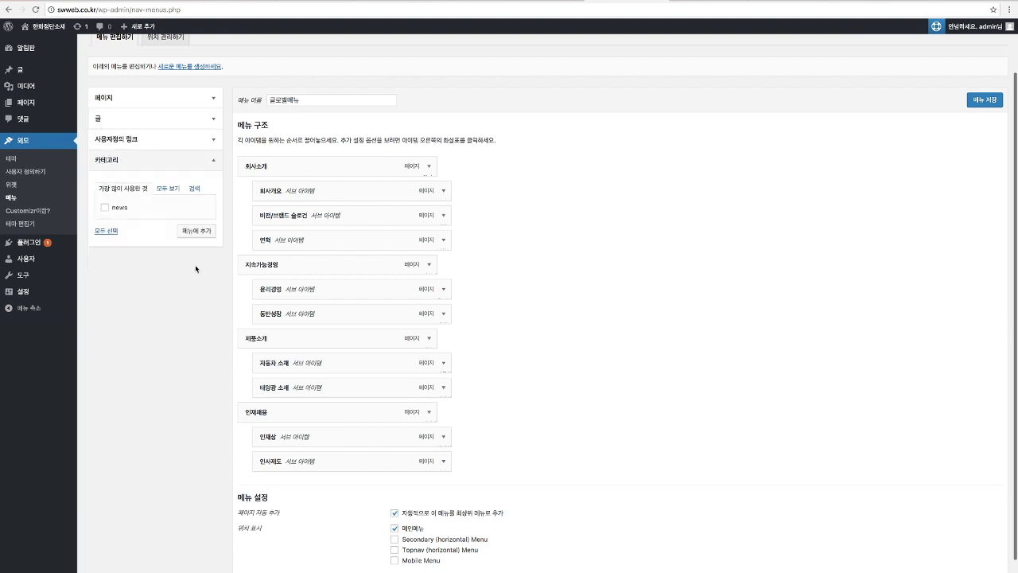
pyautogui.click(104, 208)
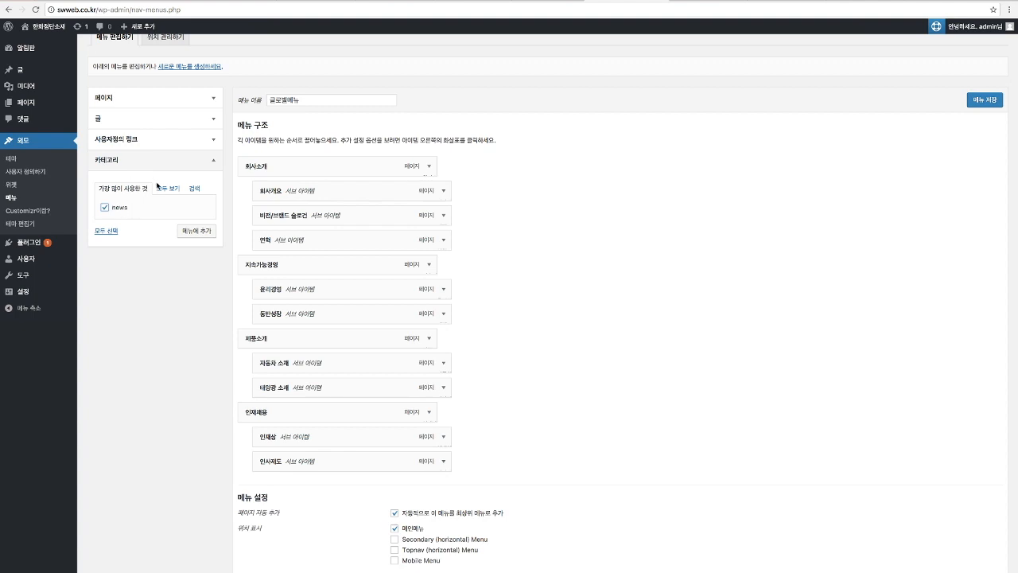
pyautogui.moveTo(57, 76)
pyautogui.click(199, 232)
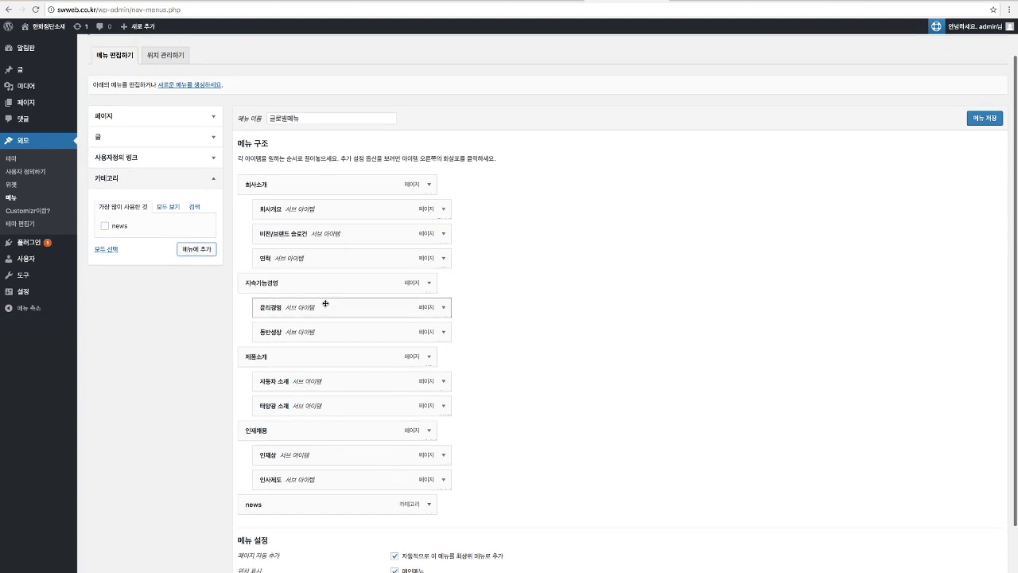
pyautogui.scroll(-2, 329, 287)
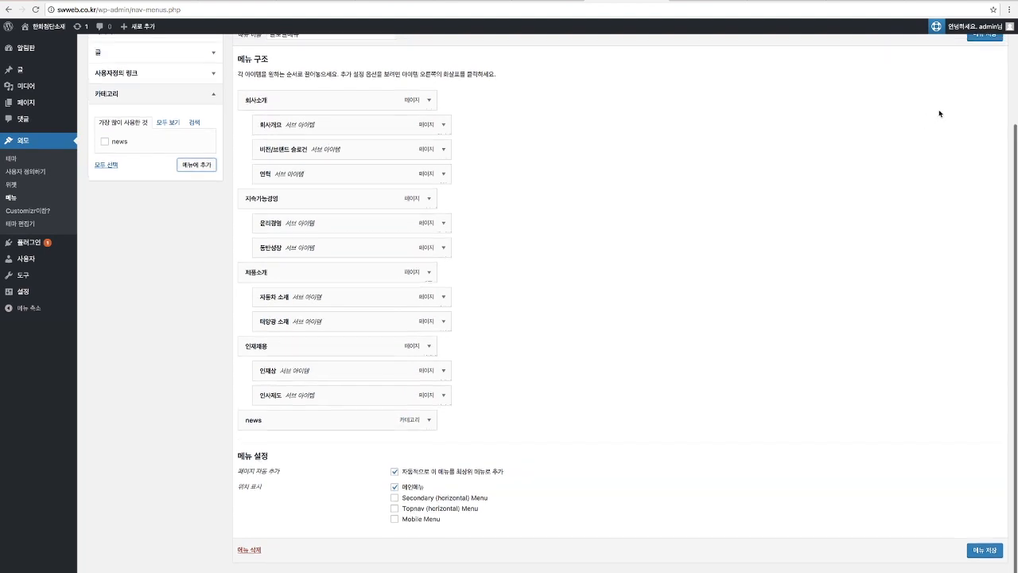
# - Save the menu and open the NEWS category page from the live site's main menu
pyautogui.scroll(2, 983, 72)
pyautogui.click(982, 102)
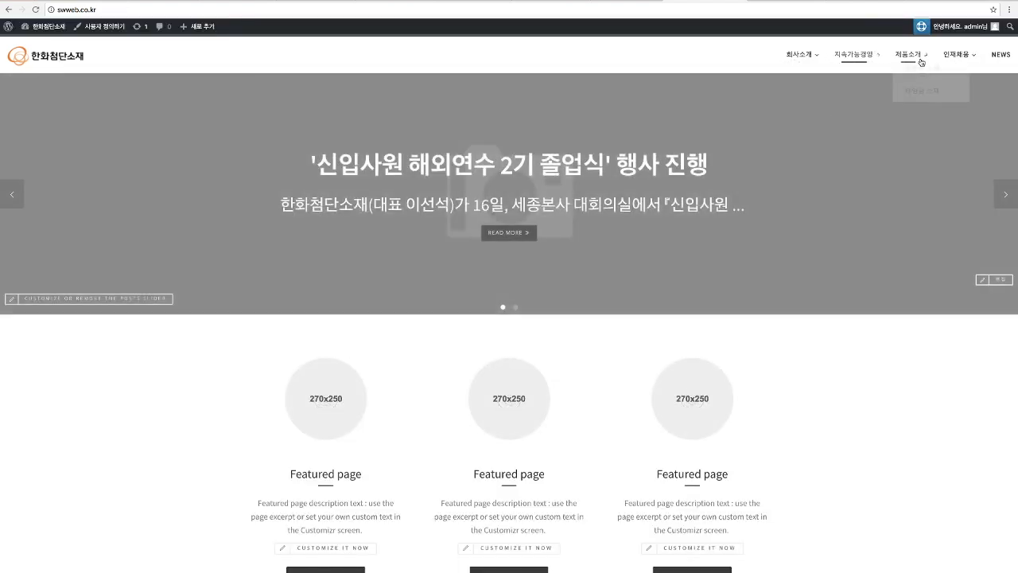
pyautogui.click(1003, 56)
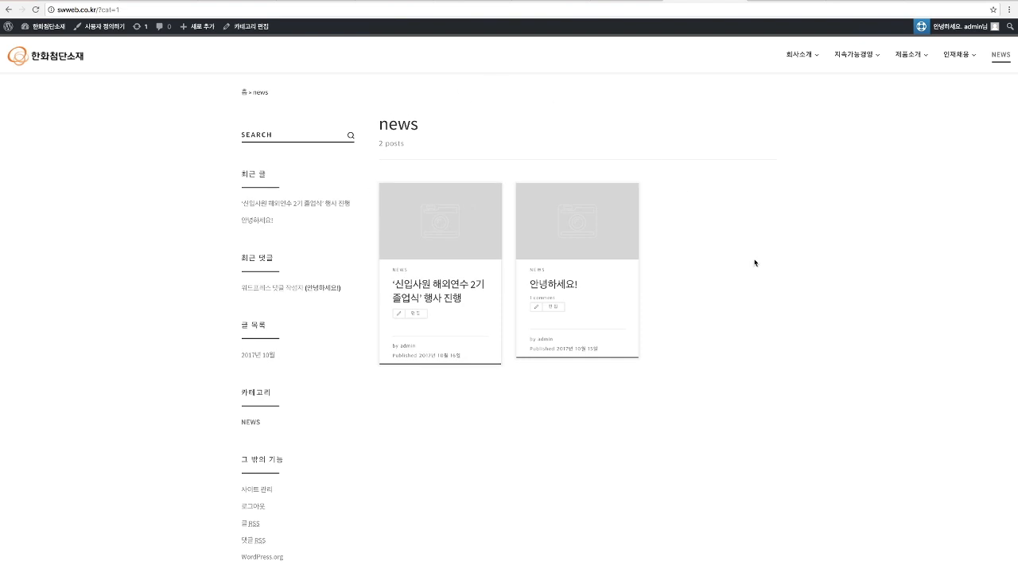
pyautogui.scroll(-2, 644, 462)
pyautogui.scroll(2, 644, 461)
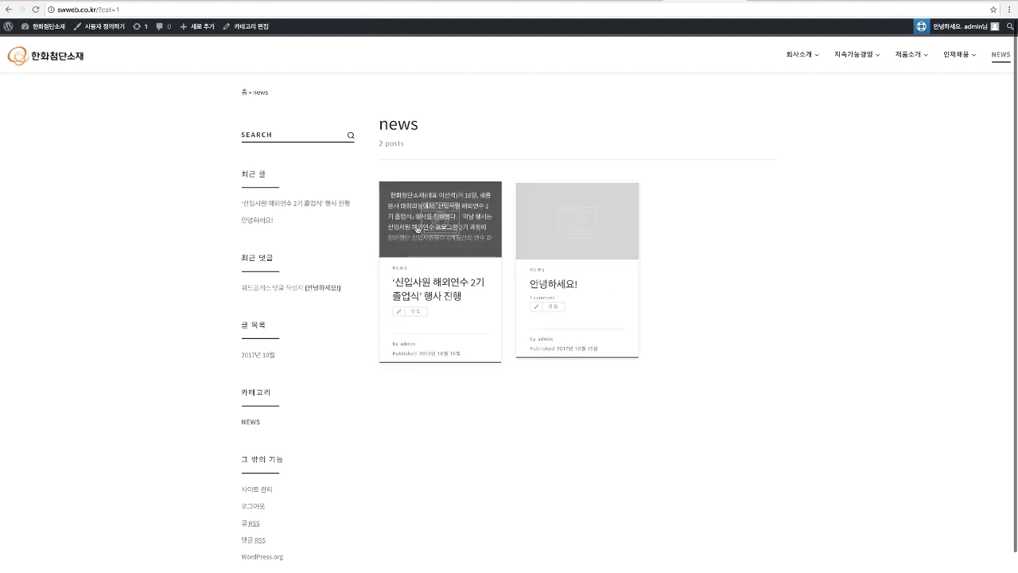
# - Look through the '신입사원 해외연수 2기 졸업식' 행사 진행 post and return to the news category list
pyautogui.click(476, 253)
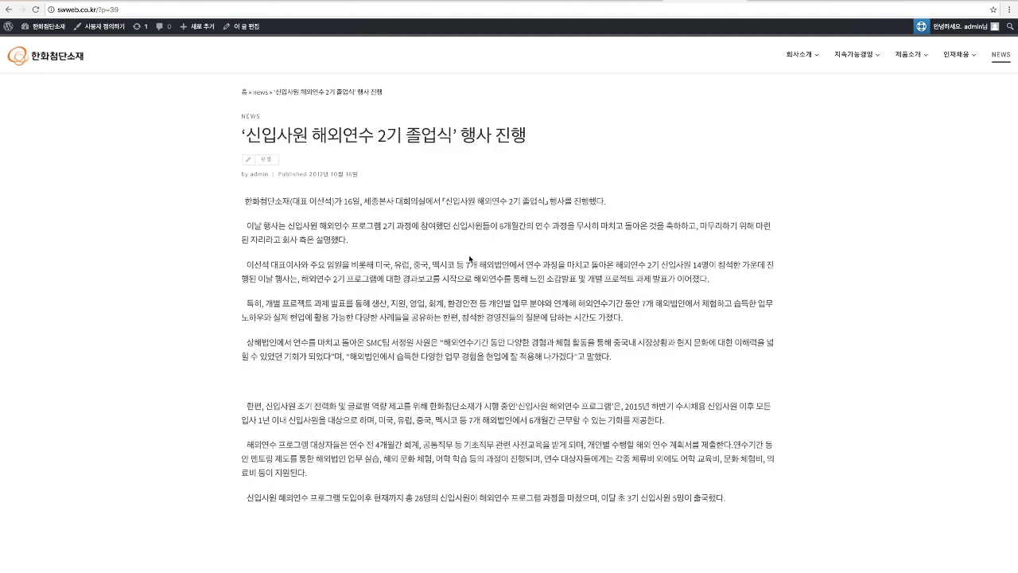
pyautogui.scroll(-6, 469, 256)
pyautogui.scroll(6, 468, 256)
pyautogui.scroll(-6, 468, 259)
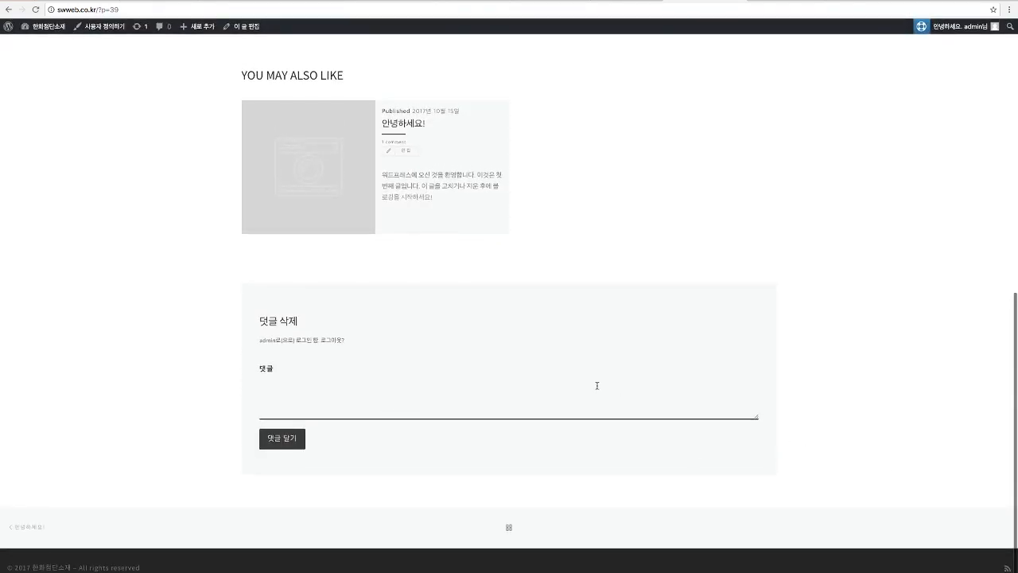
pyautogui.scroll(10, 579, 370)
pyautogui.click(813, 85)
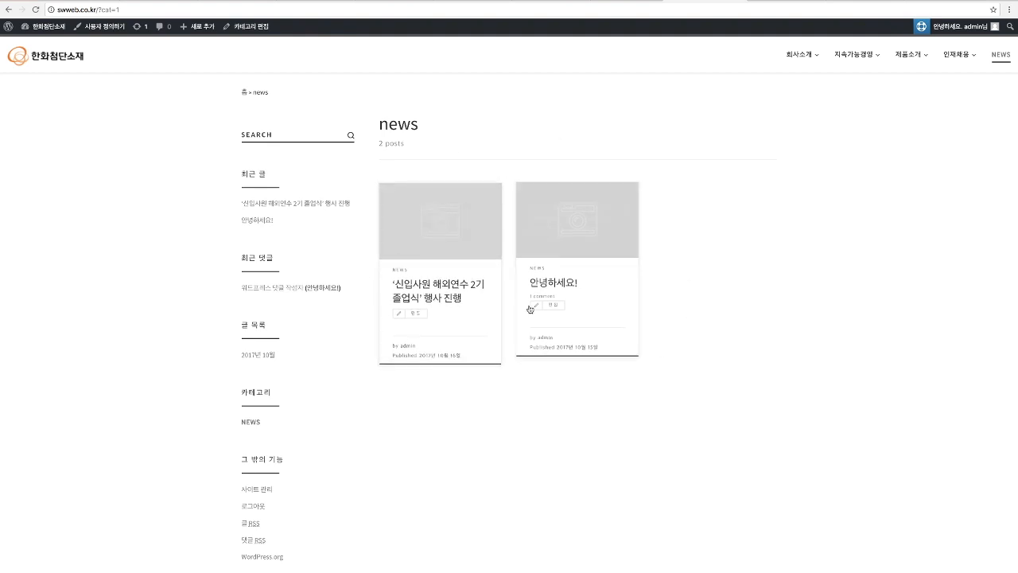
pyautogui.scroll(-1, 477, 46)
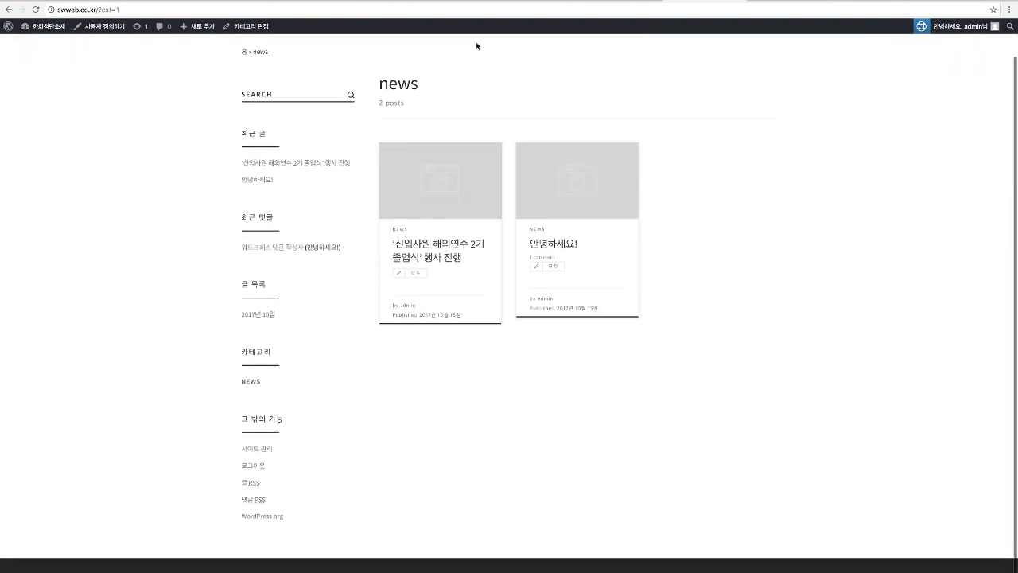
# - Check the original's 홍보센터 menu and add a second news category item as a top-level entry at the end of the menu
pyautogui.click(615, 1)
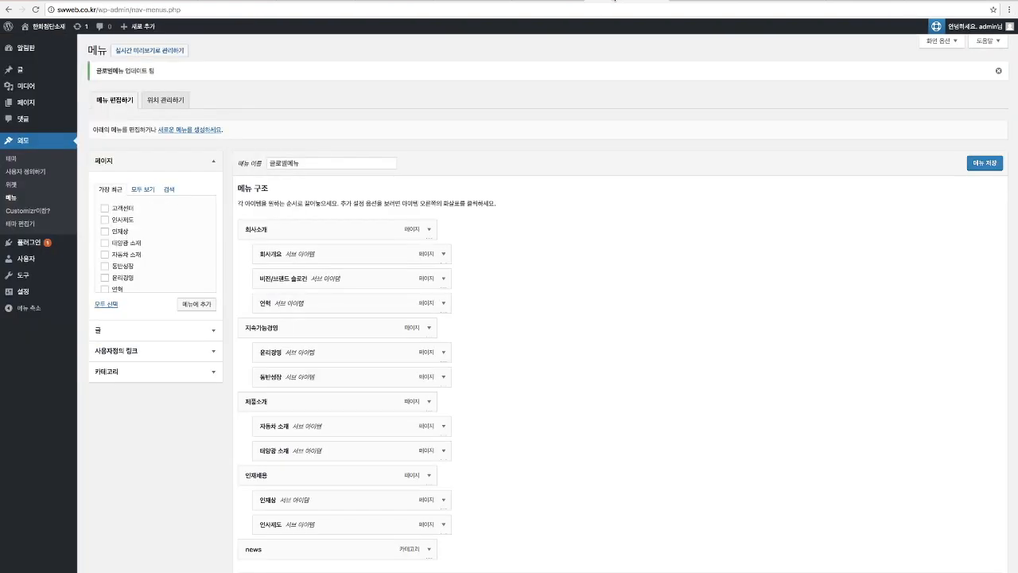
pyautogui.scroll(-3, 231, 374)
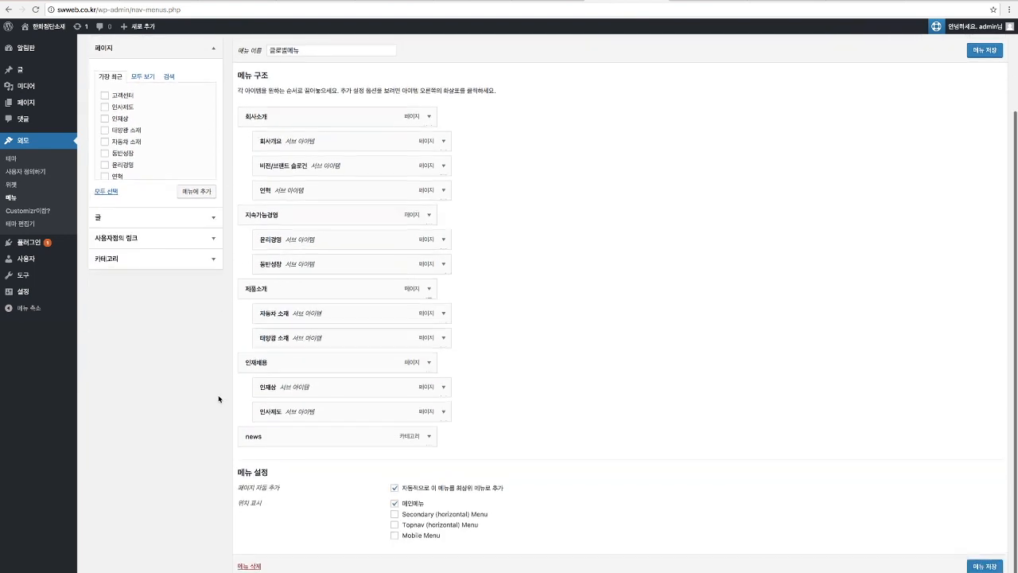
pyautogui.click(163, 243)
pyautogui.scroll(1, 335, 422)
pyautogui.scroll(-1, 366, 303)
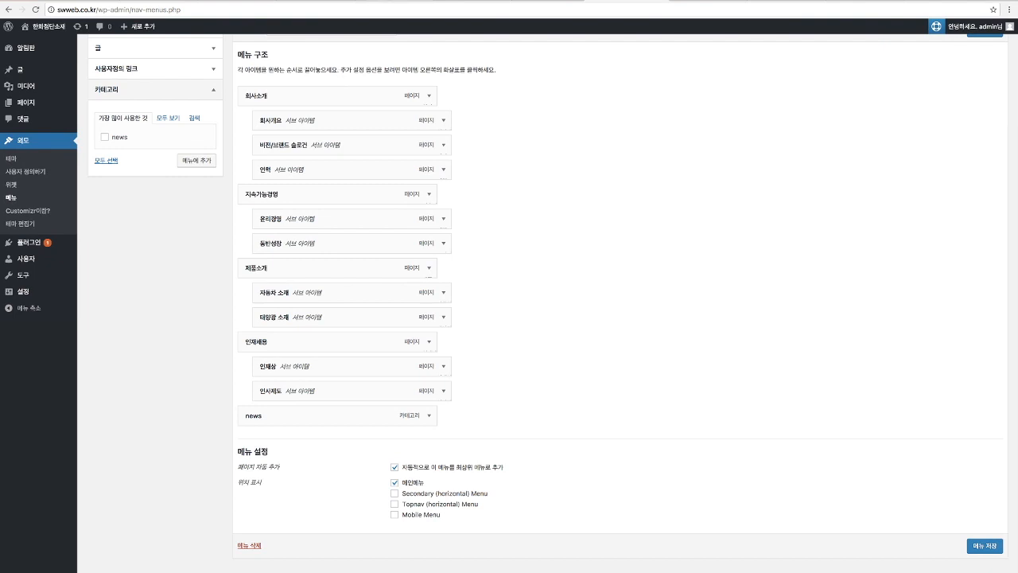
pyautogui.click(235, 0)
pyautogui.moveTo(640, 65)
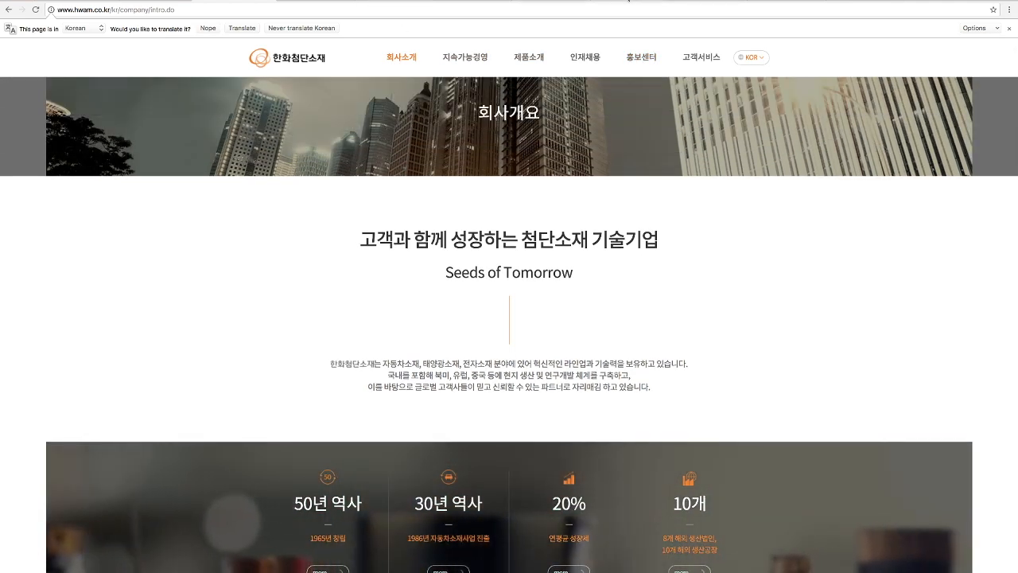
pyautogui.click(629, 1)
pyautogui.scroll(1, 477, 155)
pyautogui.click(197, 177)
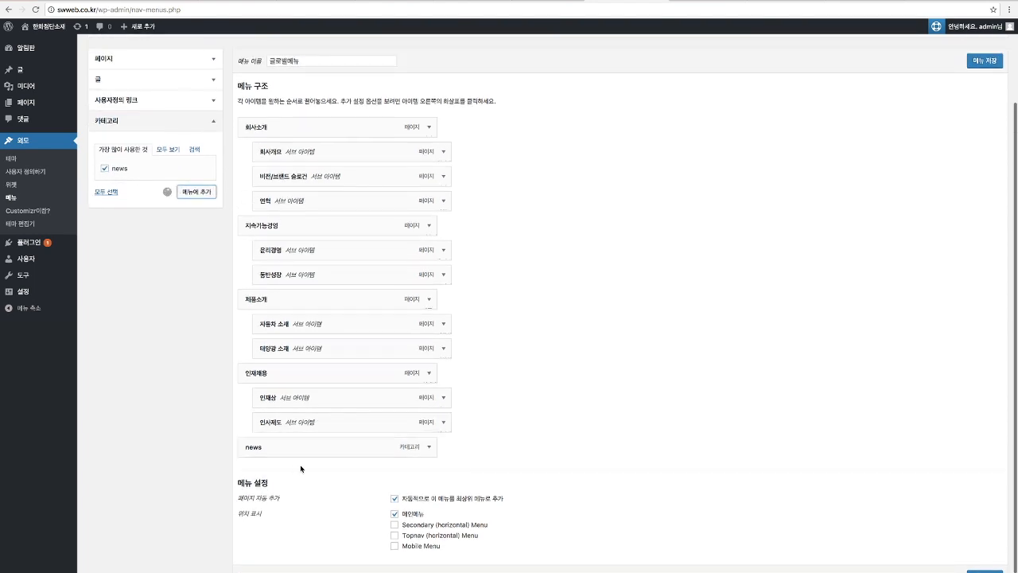
pyautogui.moveTo(296, 450)
pyautogui.mouseDown()
pyautogui.moveTo(281, 480)
pyautogui.moveTo(286, 454)
pyautogui.mouseUp()
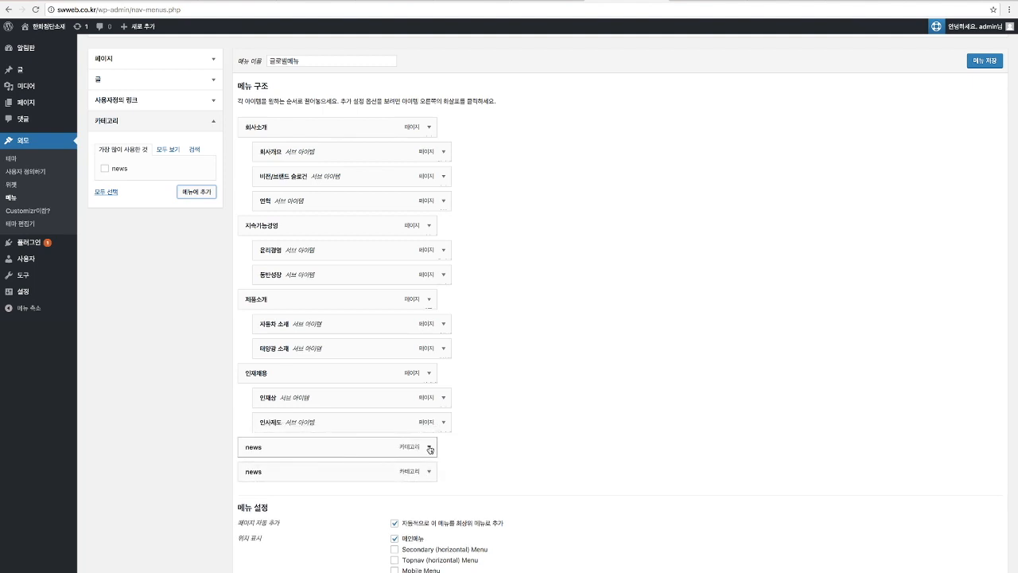
# - Set the first news item's navigation label to 홍보센터
pyautogui.click(430, 447)
pyautogui.doubleClick(277, 477)
pyautogui.write('ㅎ')
pyautogui.write('보')
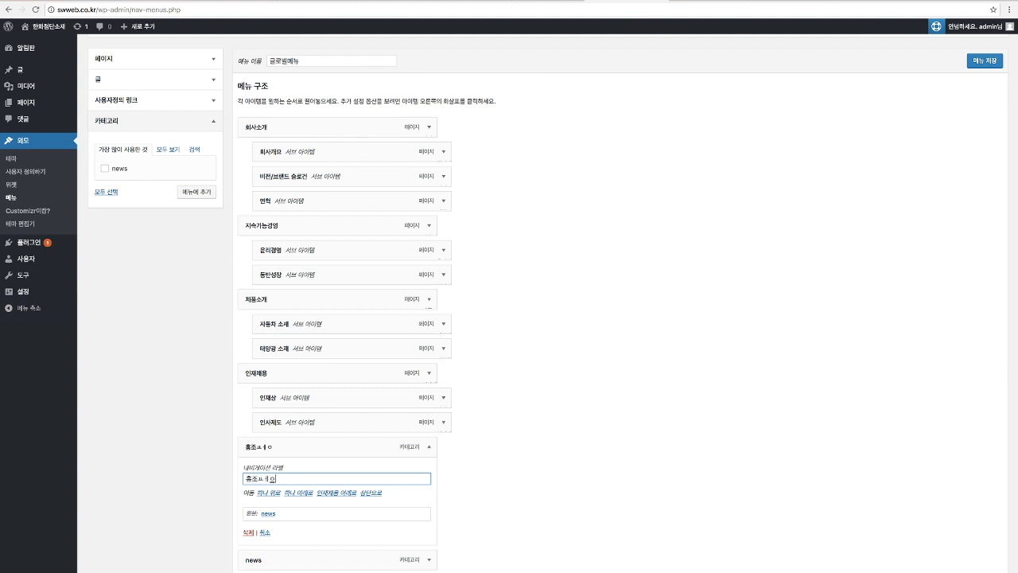
pyautogui.write('센터')
pyautogui.click(430, 448)
# - Nest the remaining news item under 홍보센터 and check which category the parent item points to
pyautogui.moveTo(312, 477); pyautogui.dragTo(332, 475)
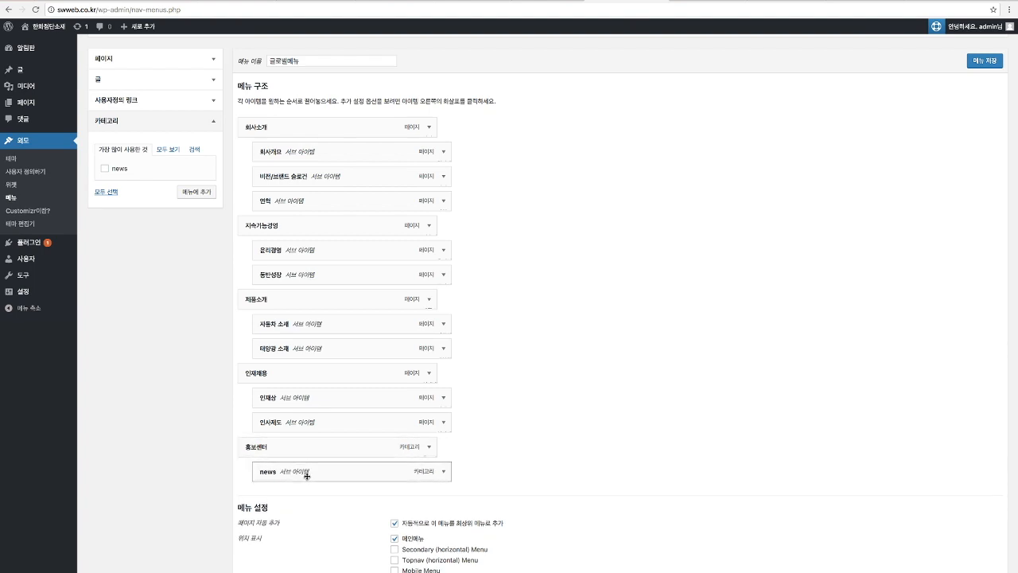
pyautogui.click(430, 450)
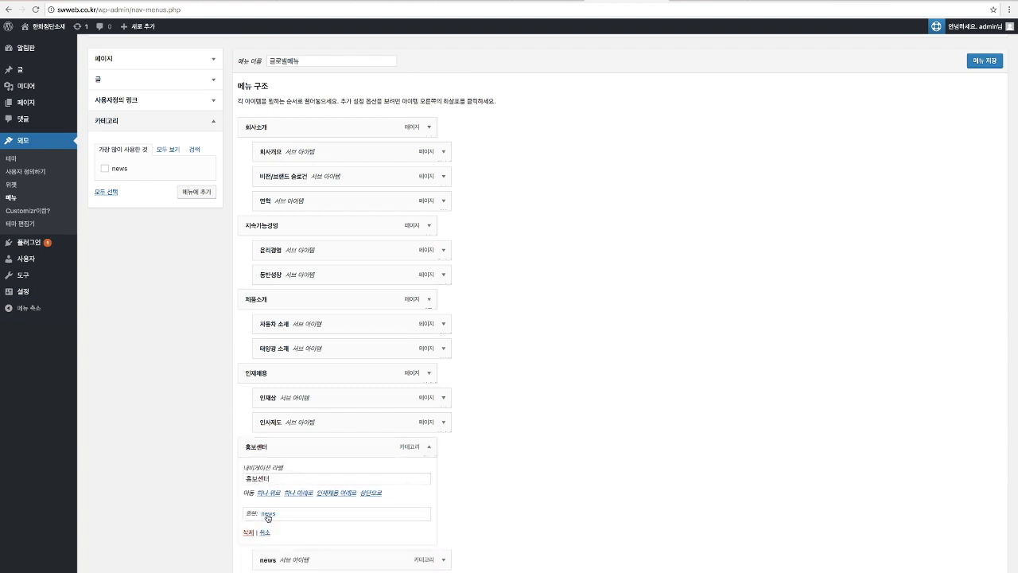
pyautogui.click(429, 448)
# - Set the nested news item's navigation label to 뉴스 and save the menu
pyautogui.doubleClick(263, 503)
pyautogui.write('뉴스')
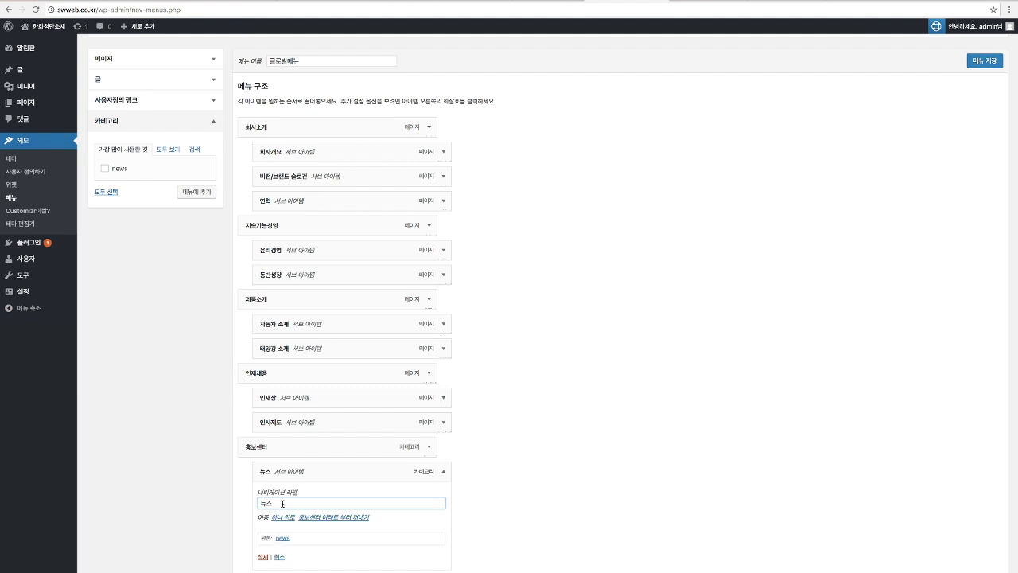
pyautogui.click(444, 471)
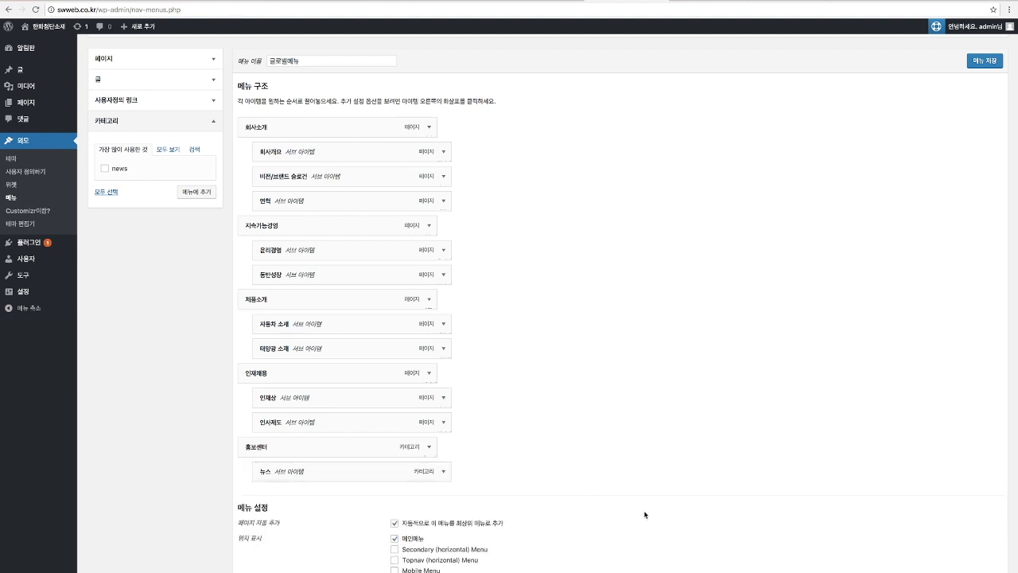
pyautogui.scroll(-1, 819, 513)
pyautogui.click(991, 550)
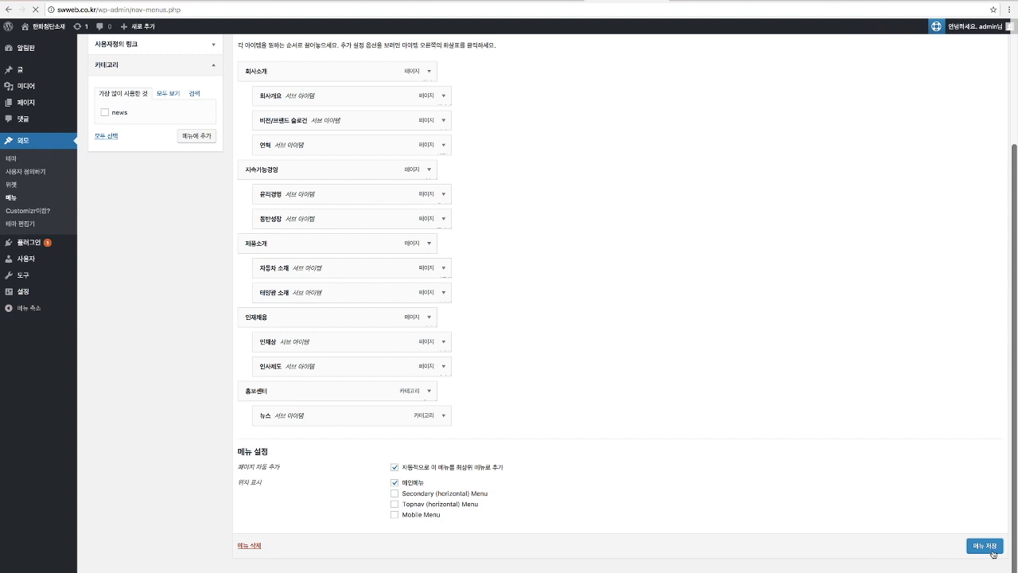
pyautogui.scroll(-1, 734, 449)
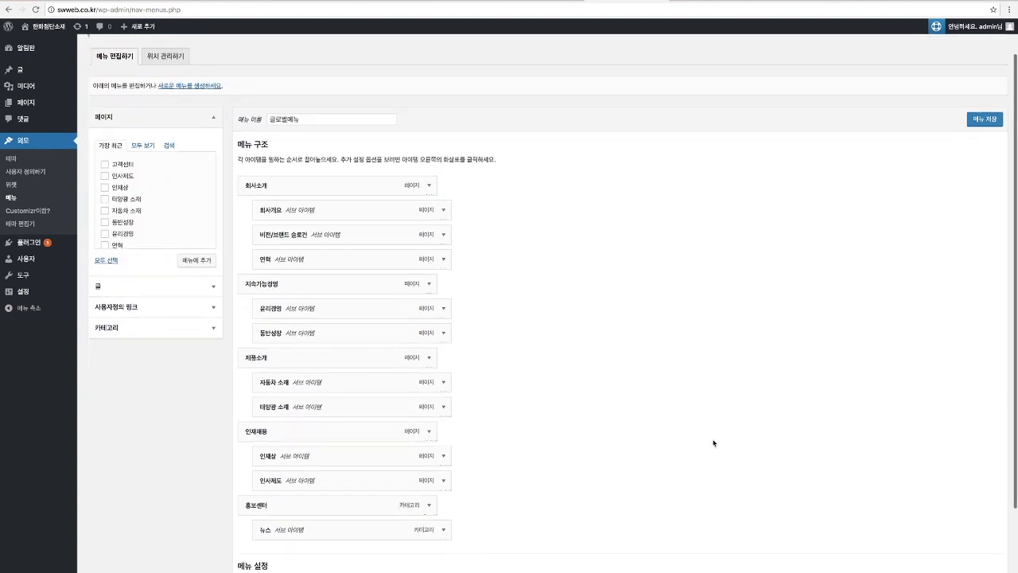
# - Add the 고객센터 page as a top-level item at the end of the menu and save the menu
pyautogui.scroll(1, 159, 136)
pyautogui.scroll(-1, 125, 166)
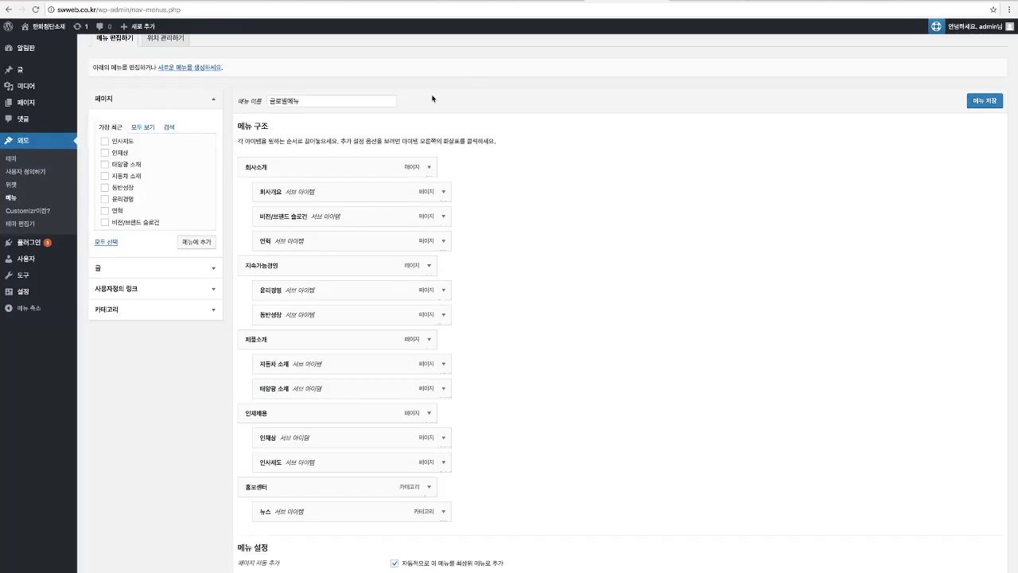
pyautogui.scroll(1, 190, 135)
pyautogui.scroll(2, 190, 136)
pyautogui.scroll(1, 120, 208)
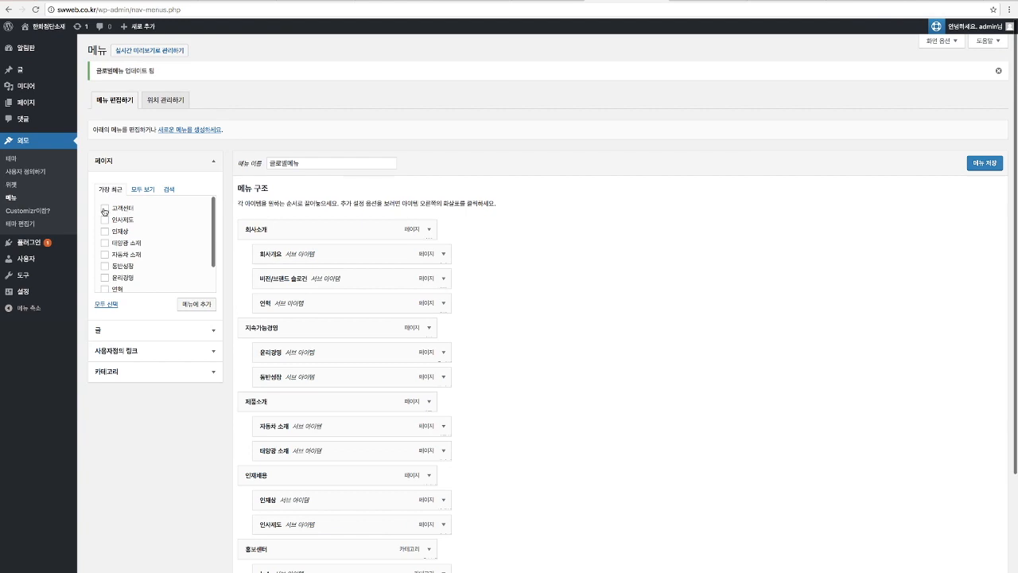
pyautogui.click(196, 303)
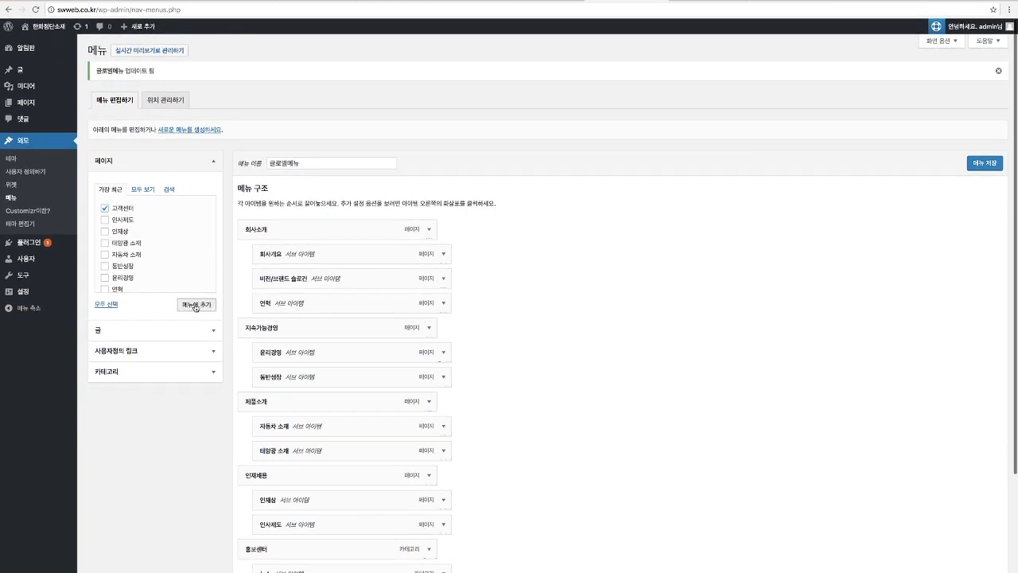
pyautogui.scroll(-2, 529, 362)
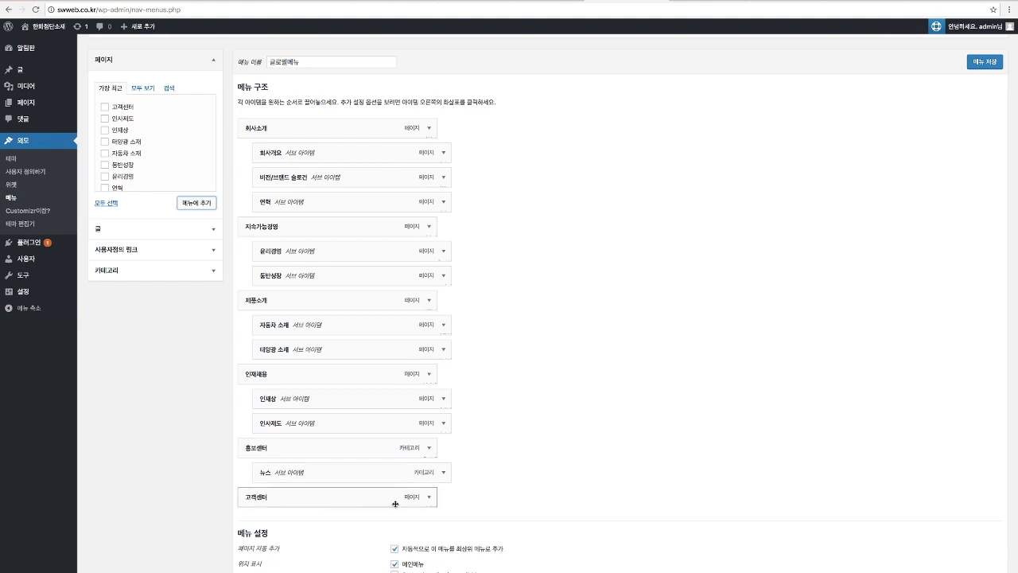
pyautogui.scroll(-1, 297, 497)
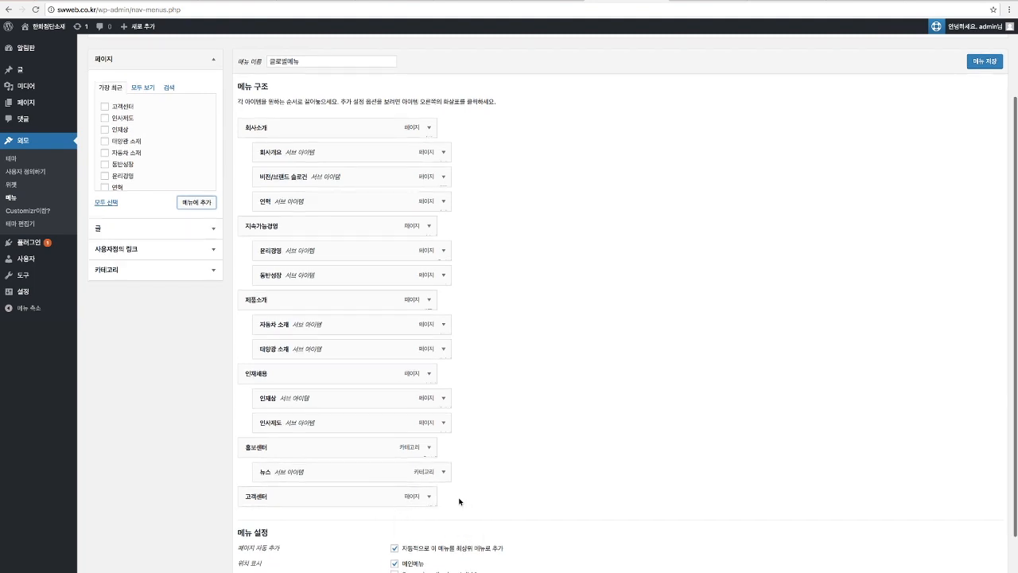
pyautogui.scroll(-2, 630, 475)
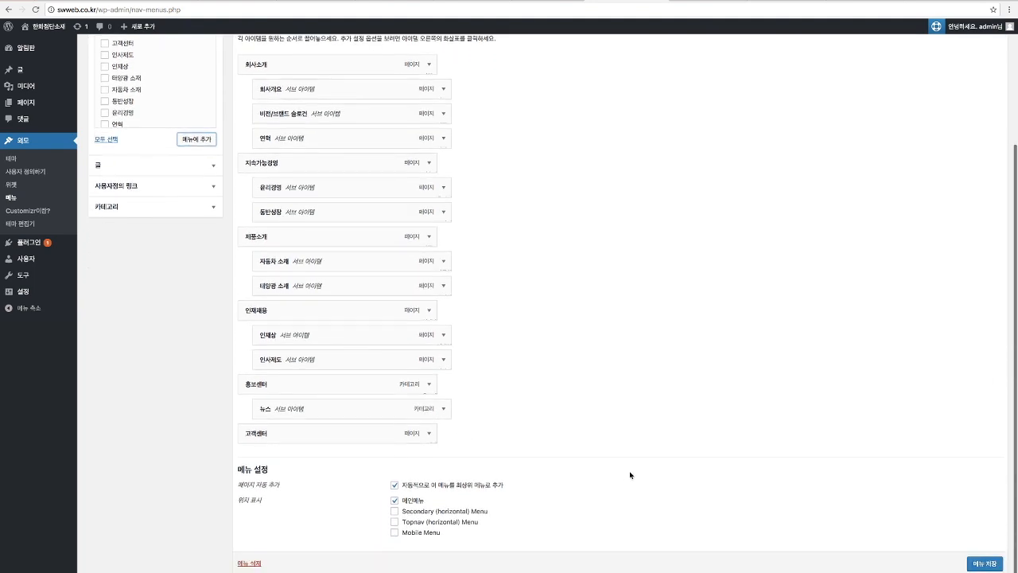
pyautogui.click(984, 564)
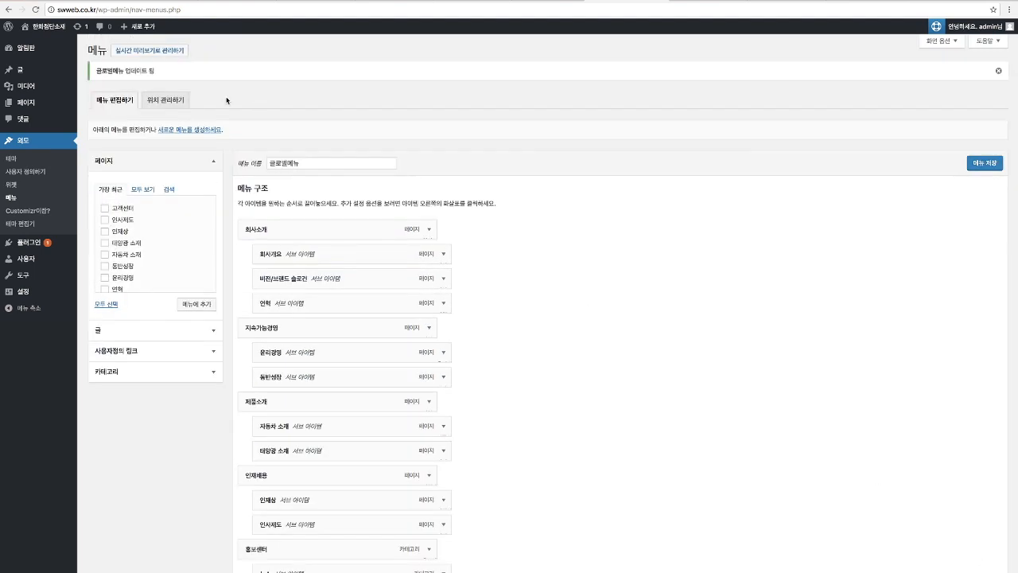
# - Check the main menu's submenus on the live site, opening the 고객센터 and 회사소개 pages
pyautogui.click(46, 27)
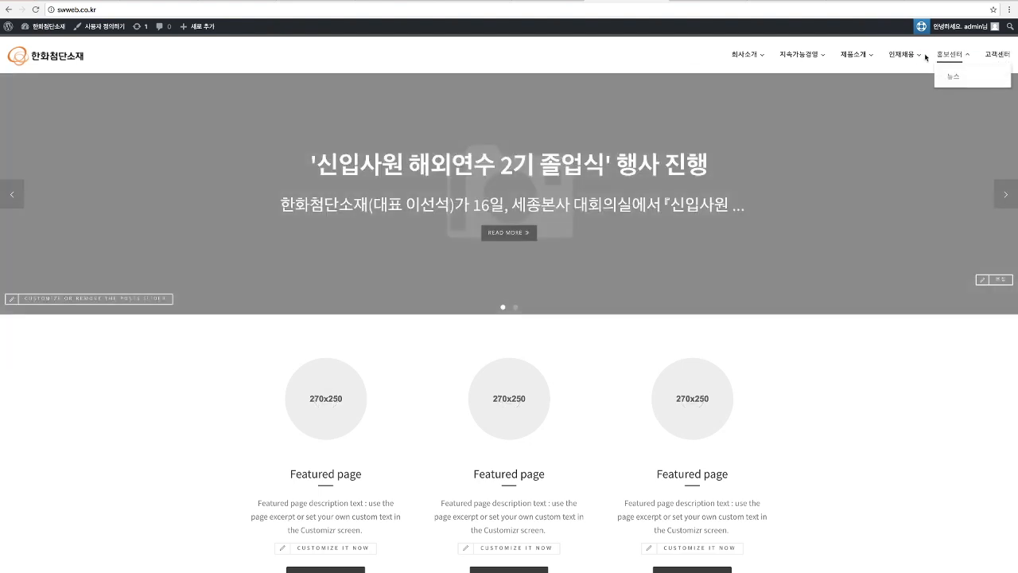
pyautogui.moveTo(832, 58)
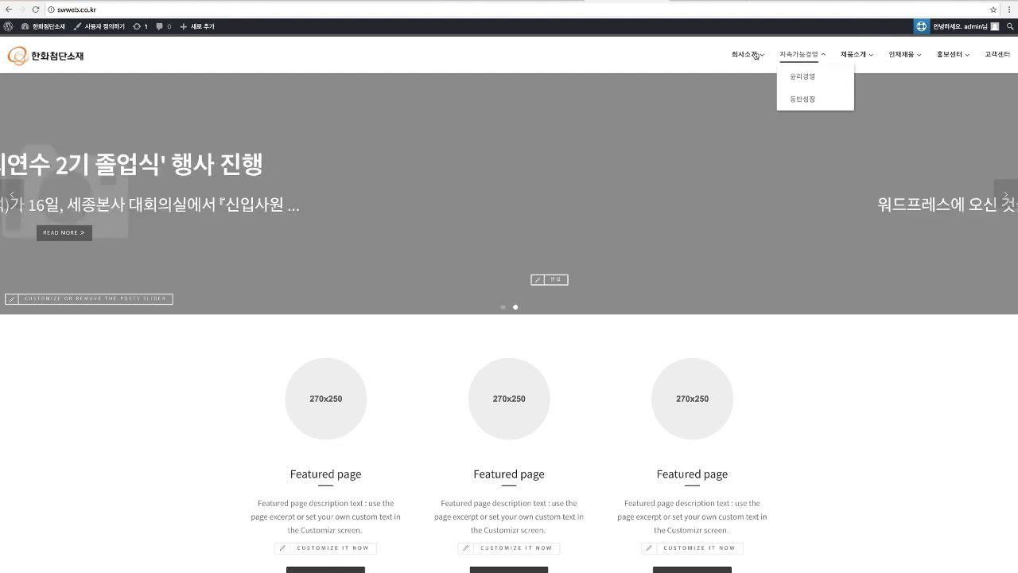
pyautogui.moveTo(751, 62)
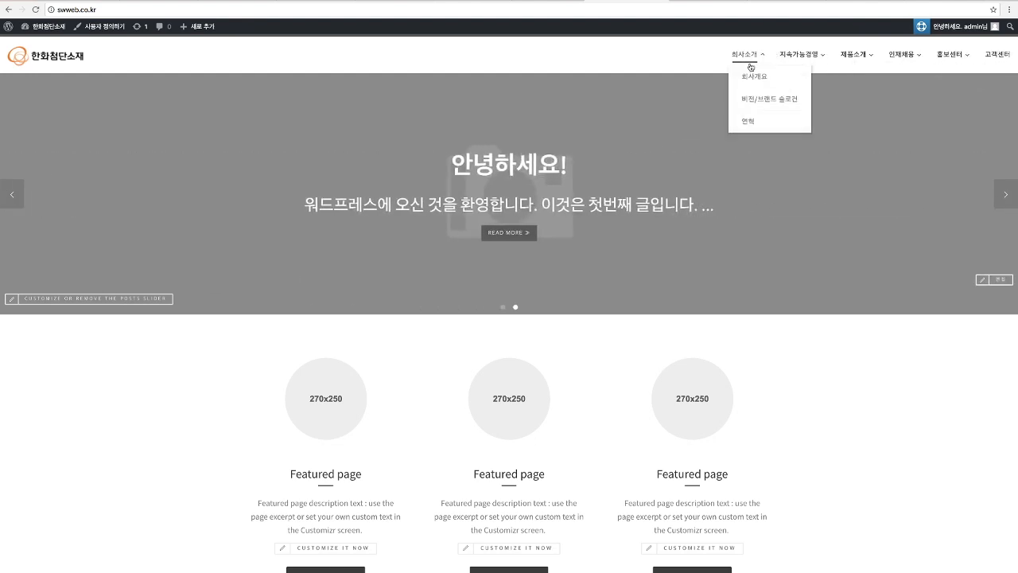
pyautogui.click(1001, 55)
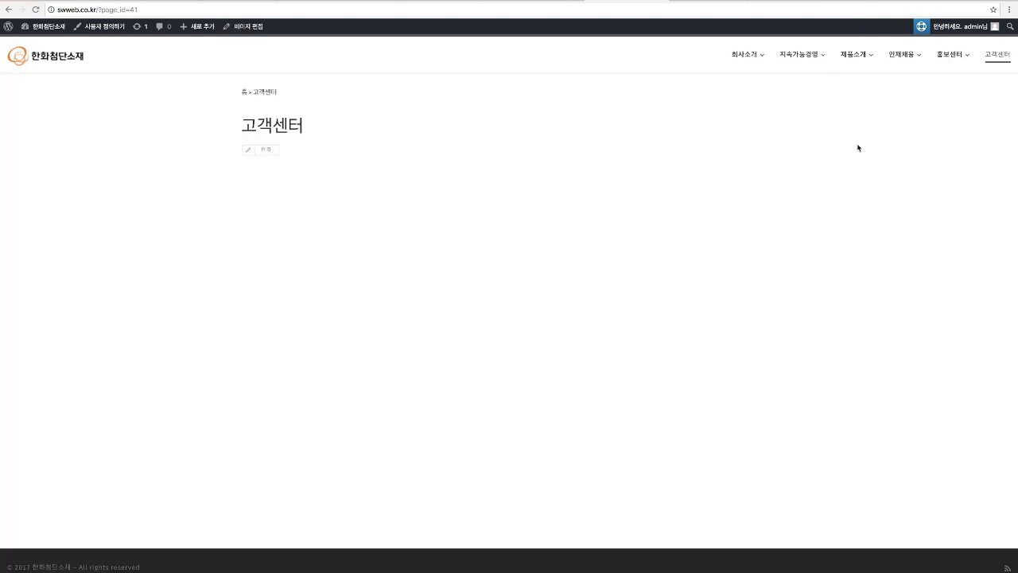
pyautogui.click(744, 58)
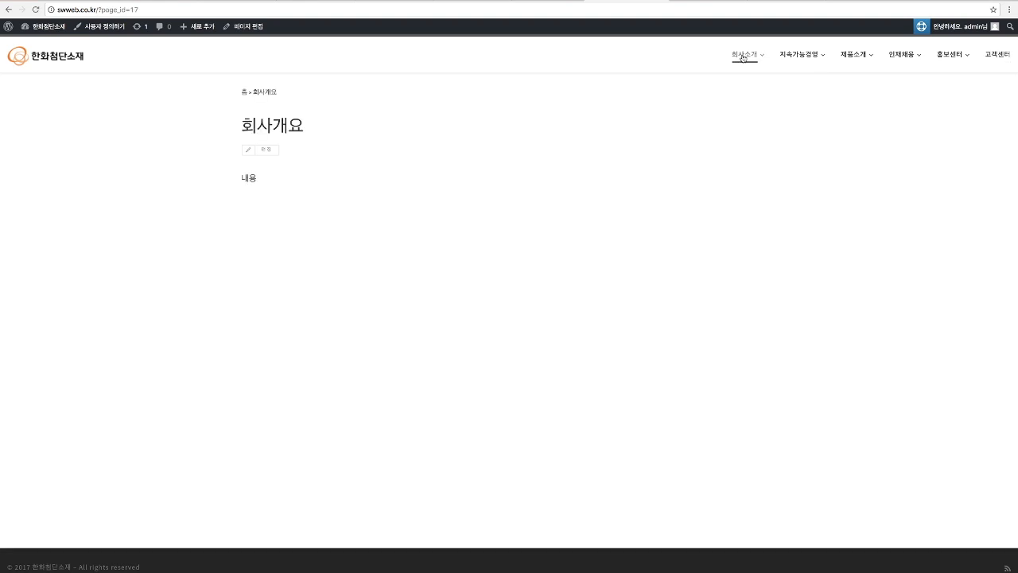
pyautogui.moveTo(786, 62)
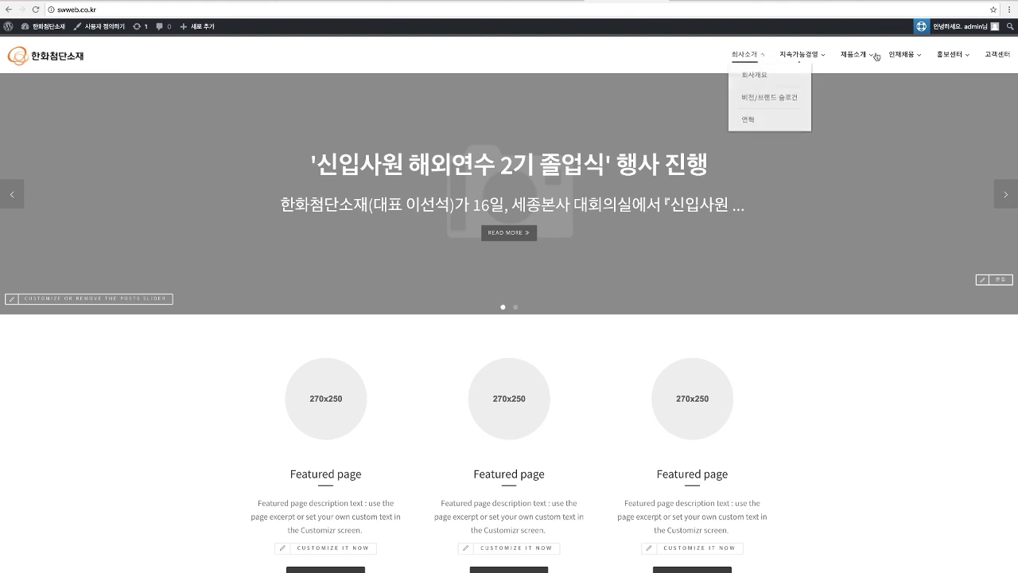
pyautogui.moveTo(743, 67)
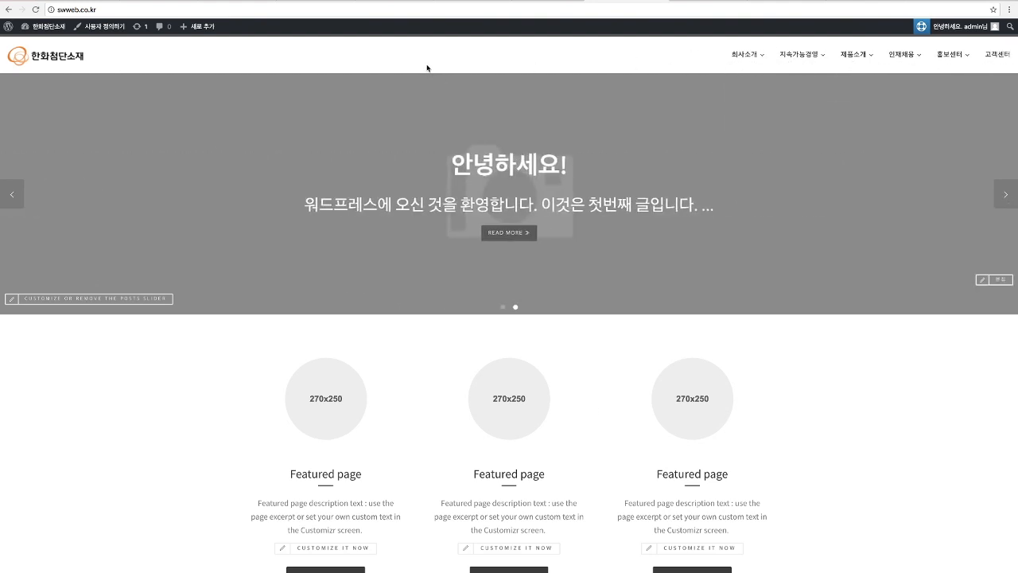
# - Open the theme customizer for the site's front page
pyautogui.click(102, 30)
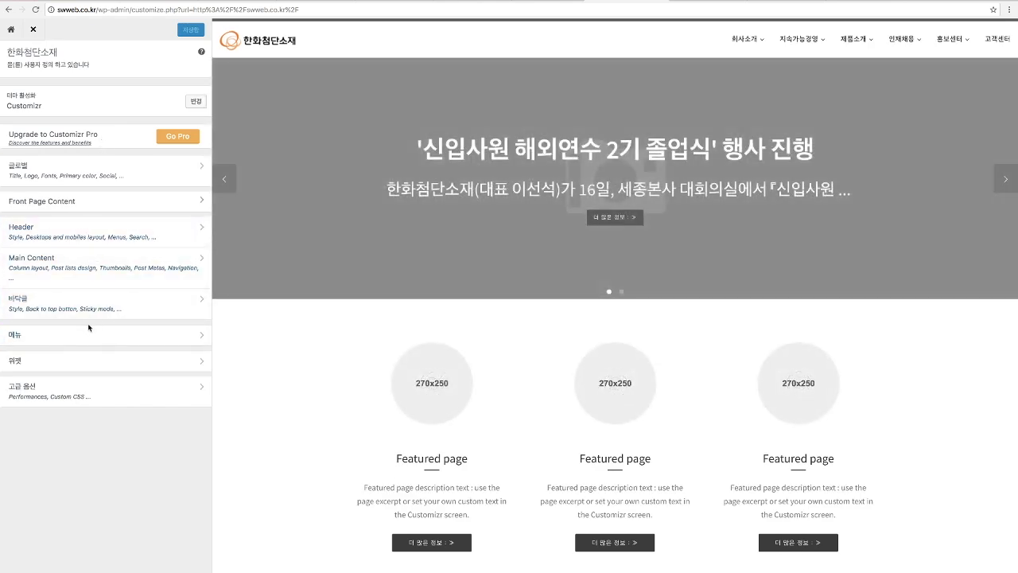
# - Assign 글로벌메뉴 to the Topnav (horizontal) Menu and Mobile Menu locations, publish, and review the menu choices for mobile devices
pyautogui.click(87, 326)
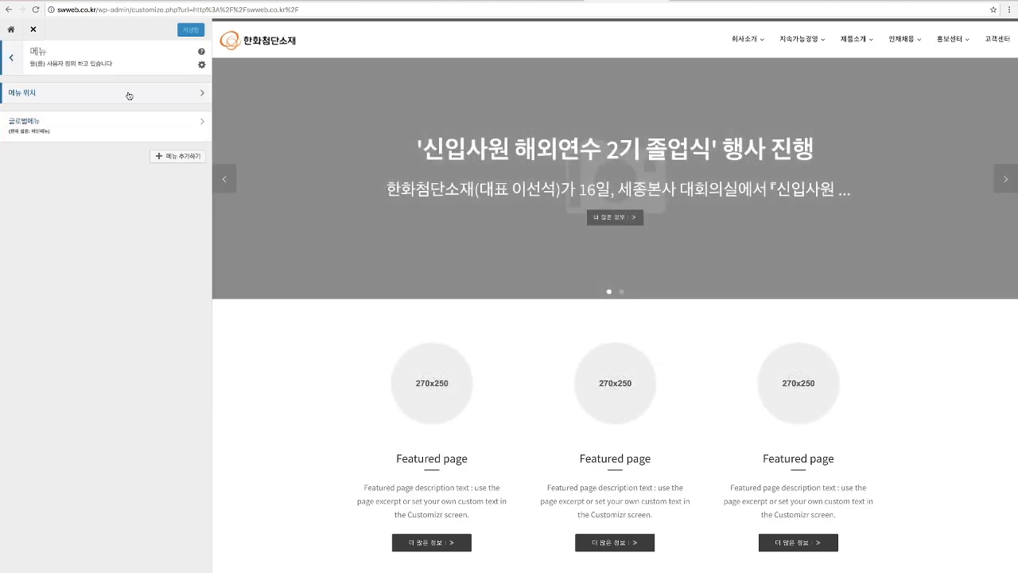
pyautogui.click(127, 93)
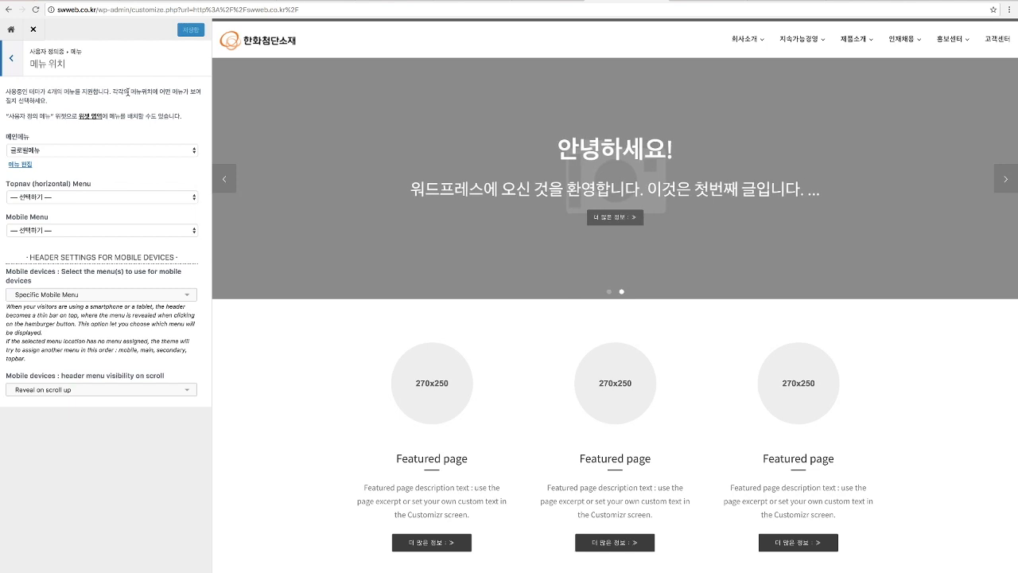
pyautogui.click(100, 197)
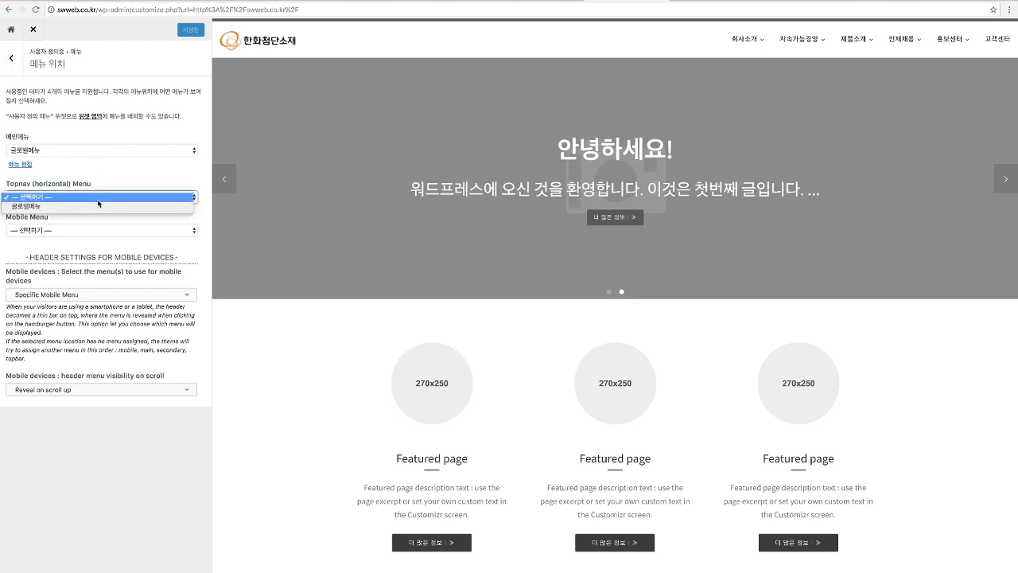
pyautogui.click(94, 205)
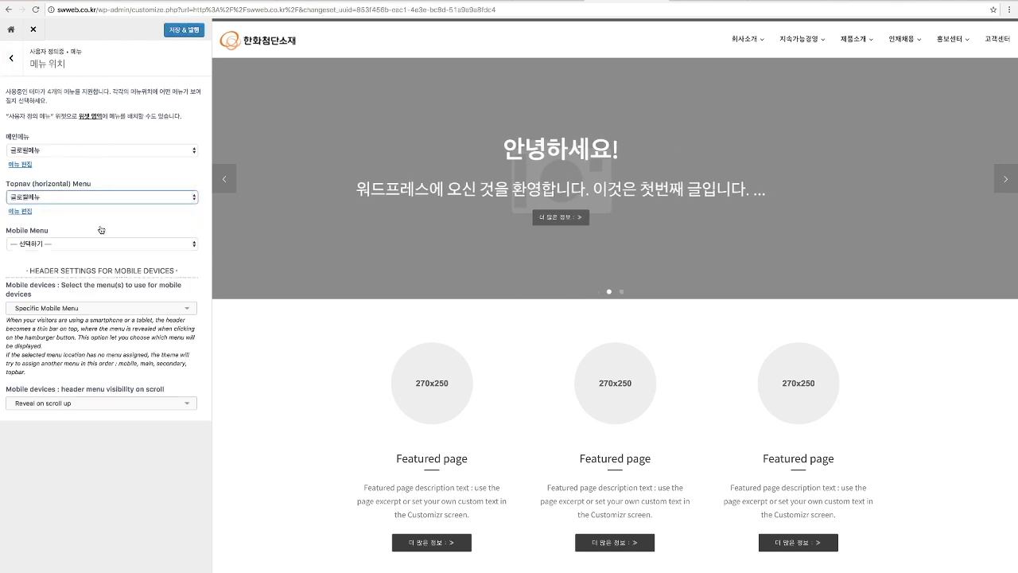
pyautogui.click(88, 243)
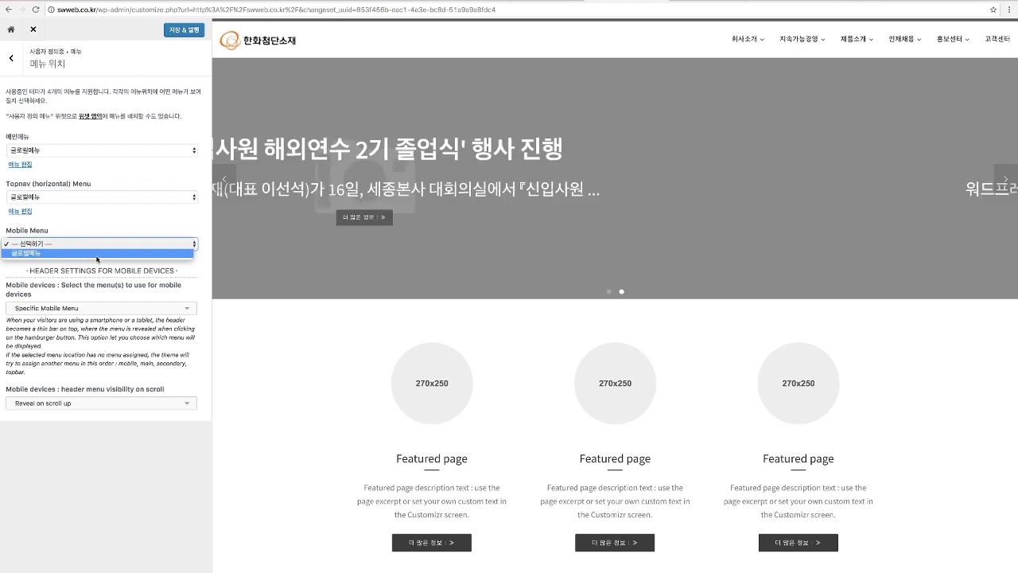
pyautogui.click(96, 254)
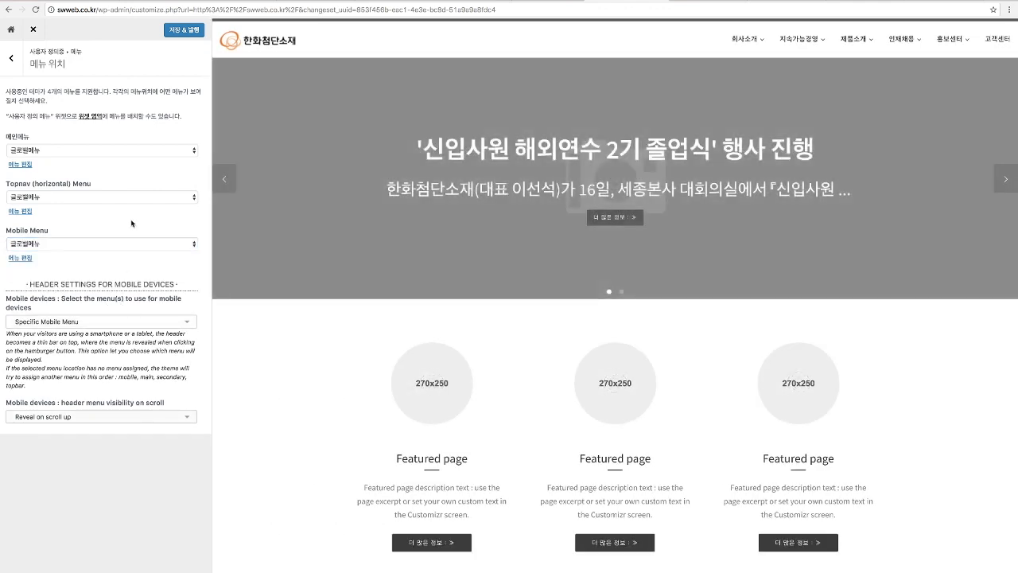
pyautogui.click(182, 32)
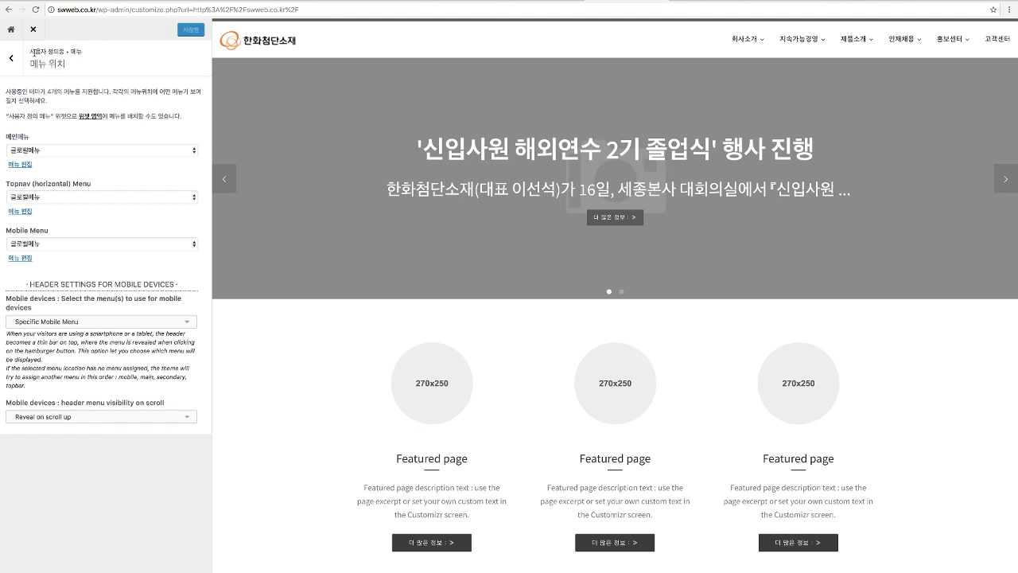
pyautogui.click(73, 320)
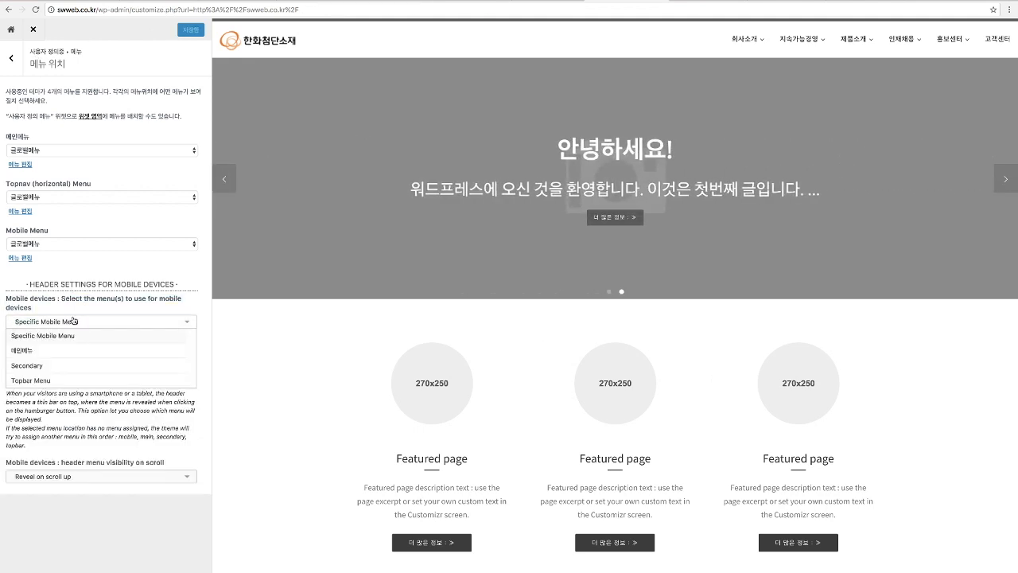
pyautogui.click(73, 321)
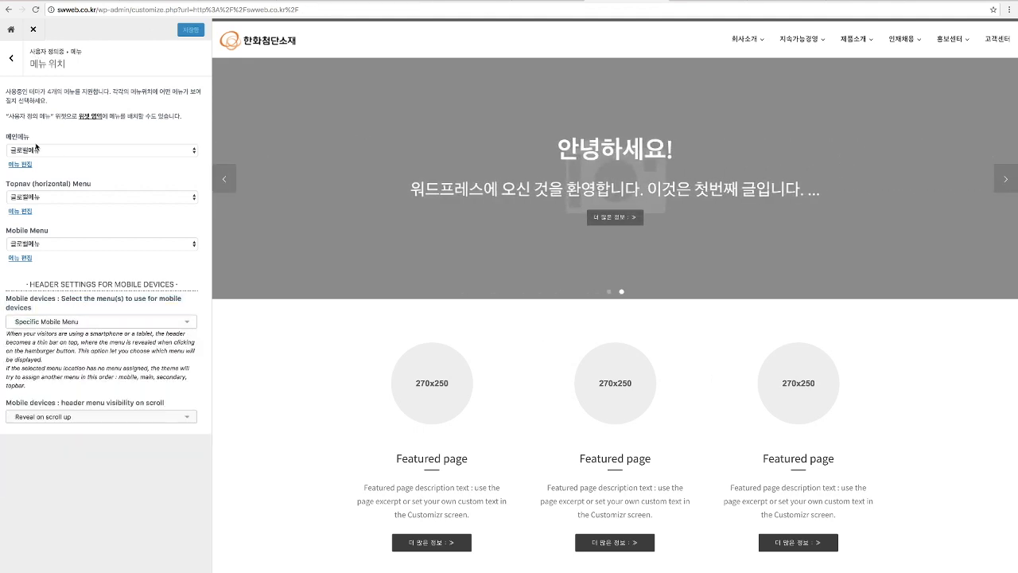
# - Go from the menu locations to the Header's Navigation Menus settings
pyautogui.click(11, 58)
pyautogui.click(11, 57)
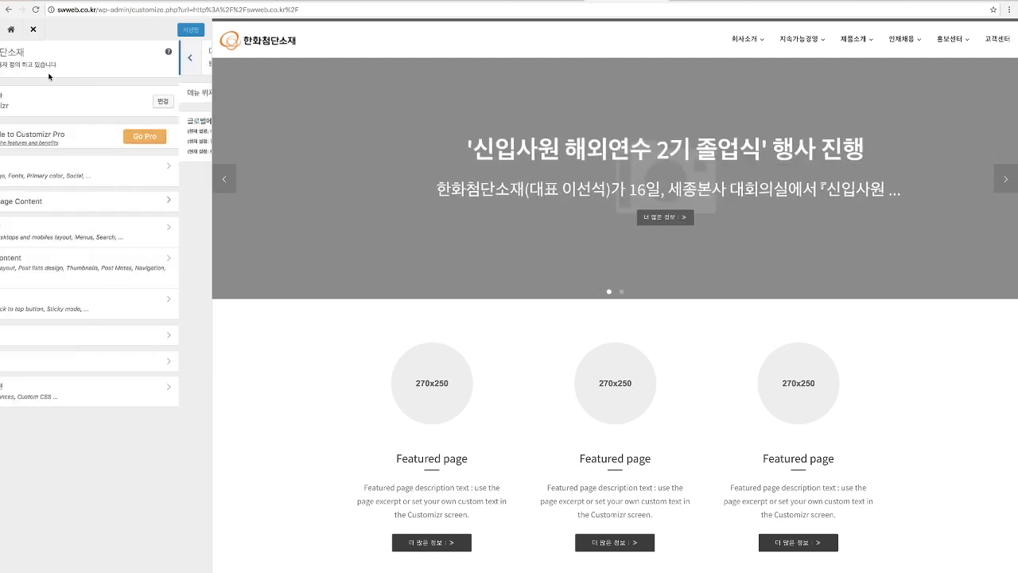
pyautogui.click(66, 233)
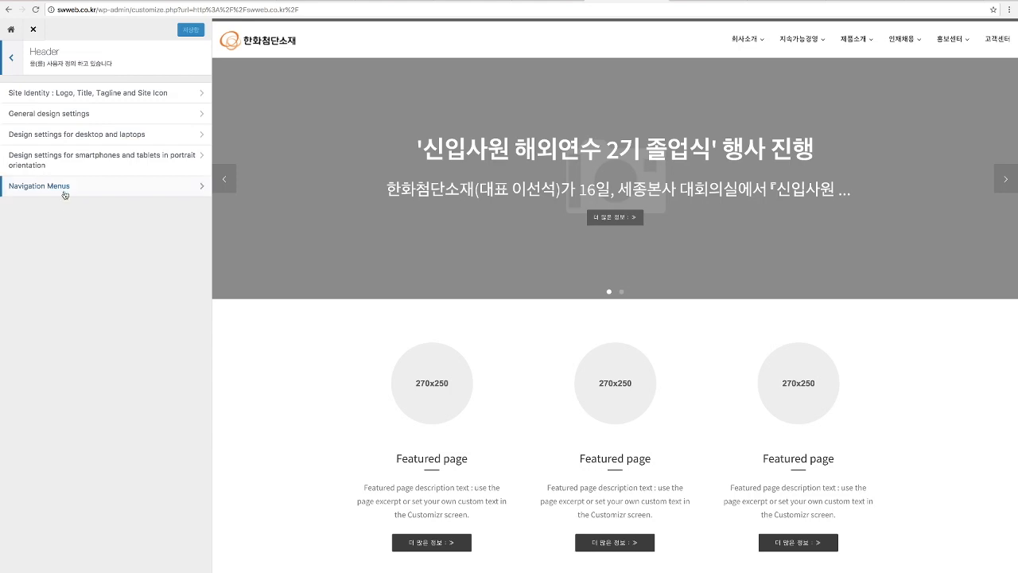
pyautogui.click(66, 197)
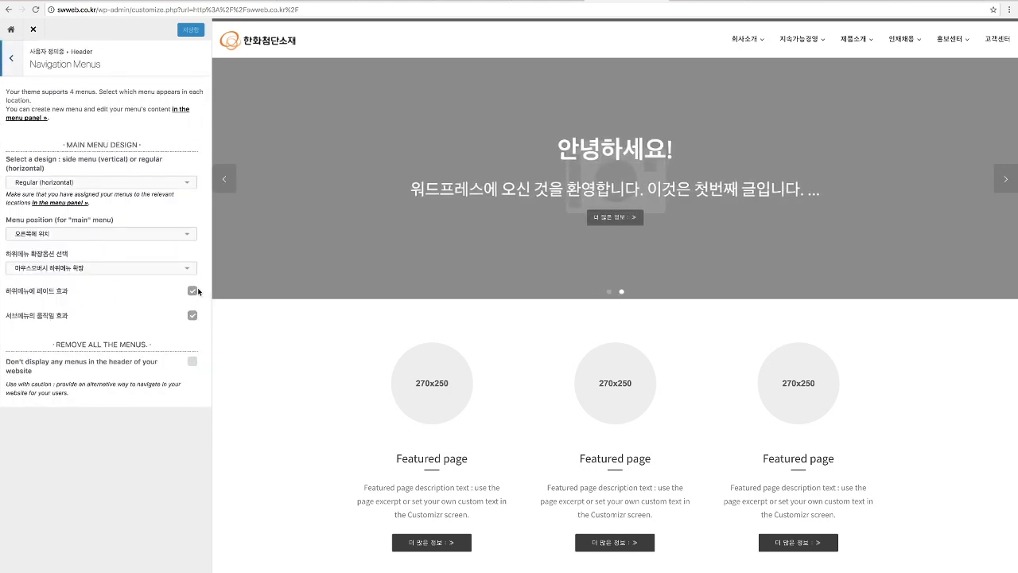
# - Try the main menu in the preview with the submenu movement effect (서브메뉴의 움직임 효과) turned off
pyautogui.click(191, 317)
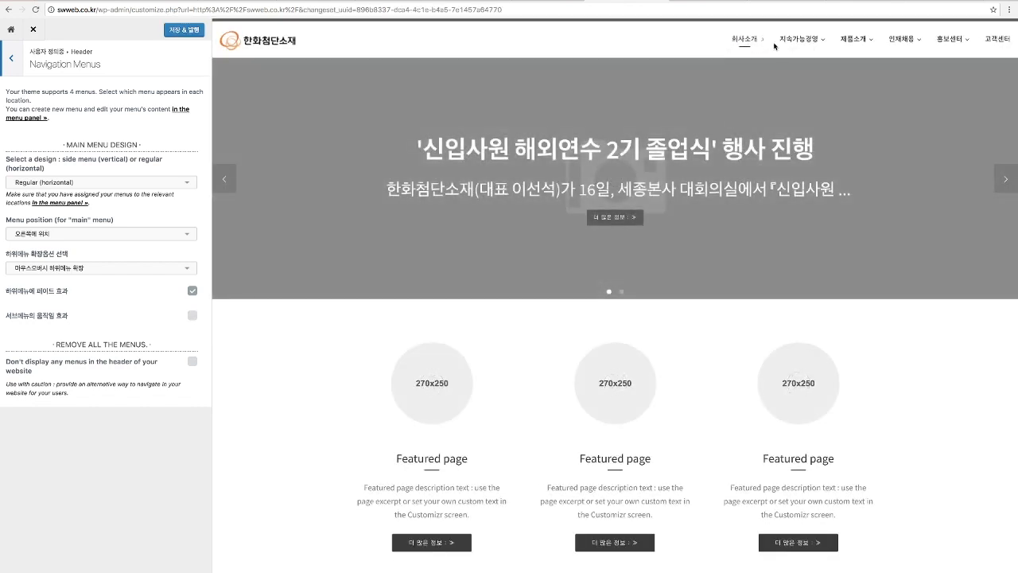
pyautogui.moveTo(792, 44)
# - Try the Side Menu (vertical) design for the main menu in the preview, and return the design to Regular (horizontal)
pyautogui.click(138, 183)
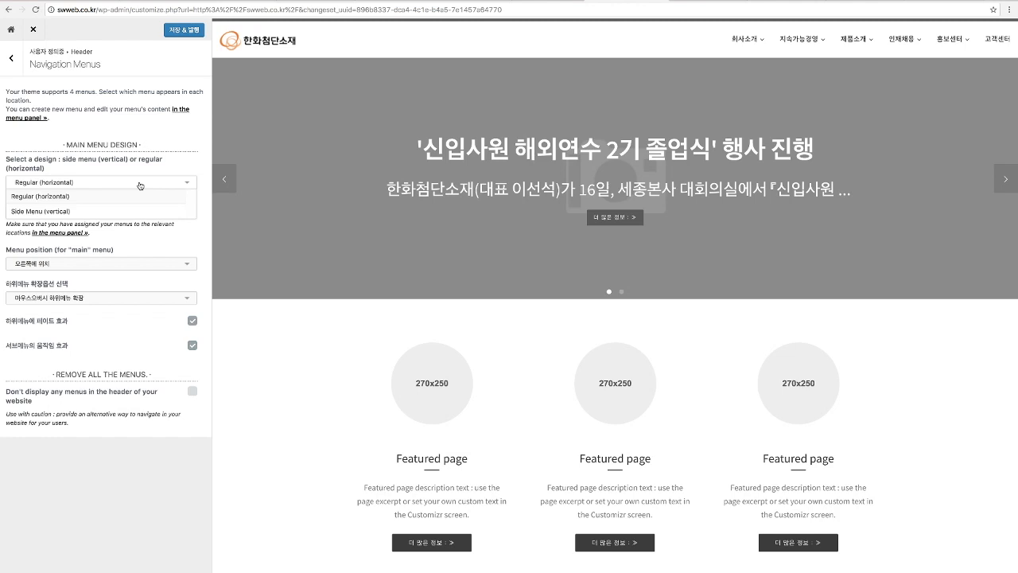
pyautogui.click(131, 211)
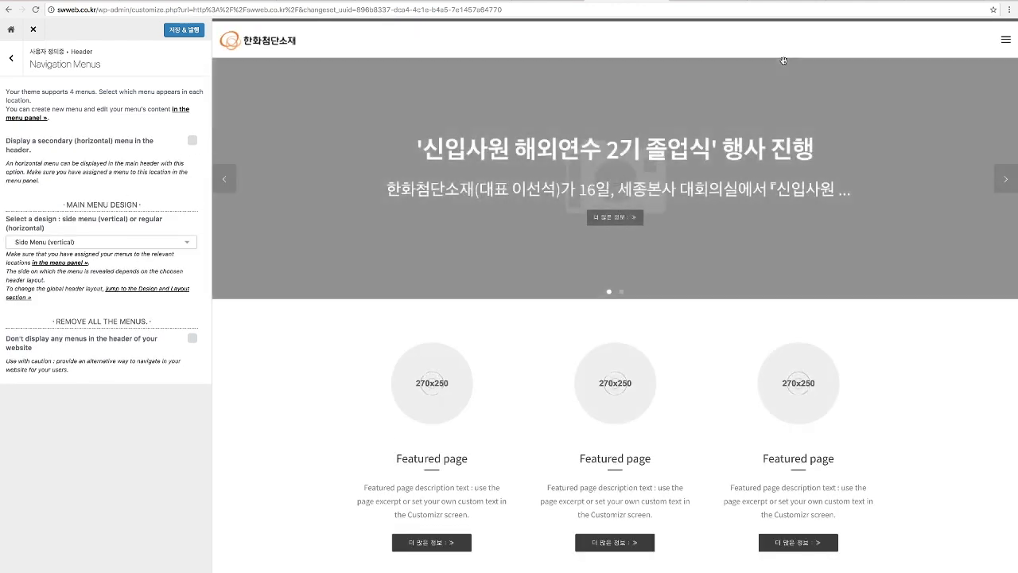
pyautogui.click(1007, 41)
pyautogui.click(1004, 41)
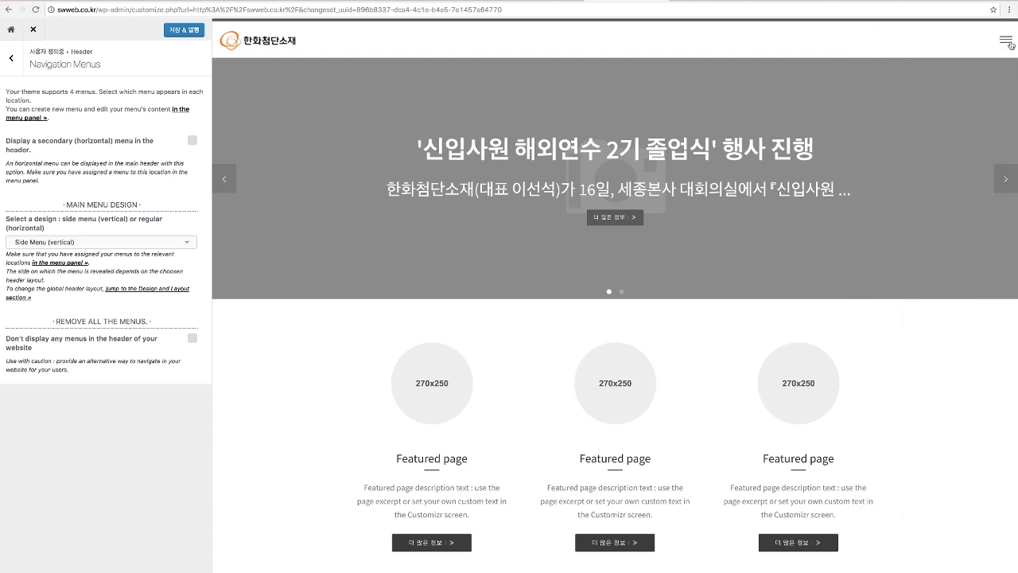
pyautogui.click(1008, 43)
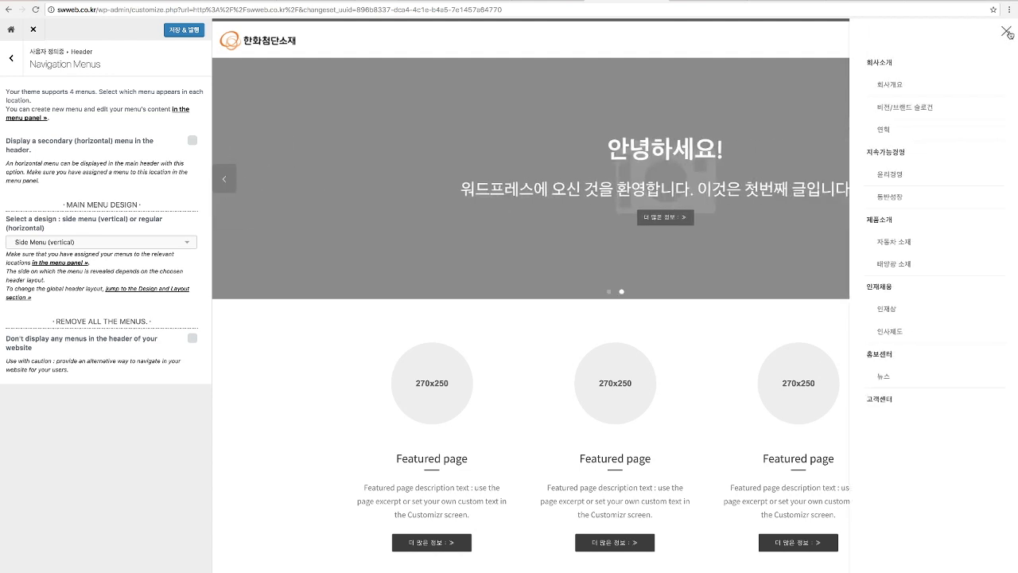
pyautogui.click(1008, 37)
pyautogui.click(1007, 39)
pyautogui.click(1007, 38)
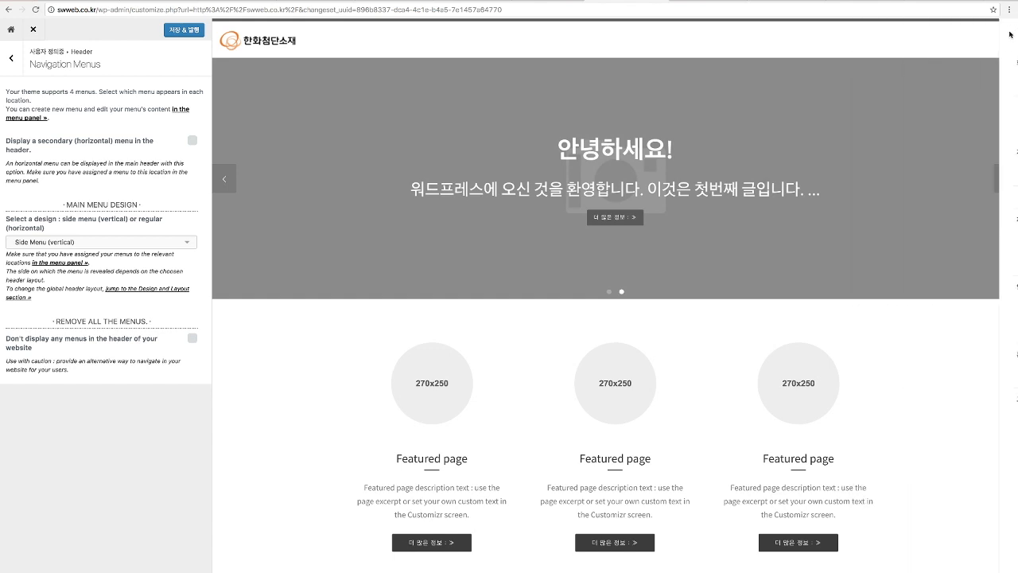
pyautogui.click(102, 243)
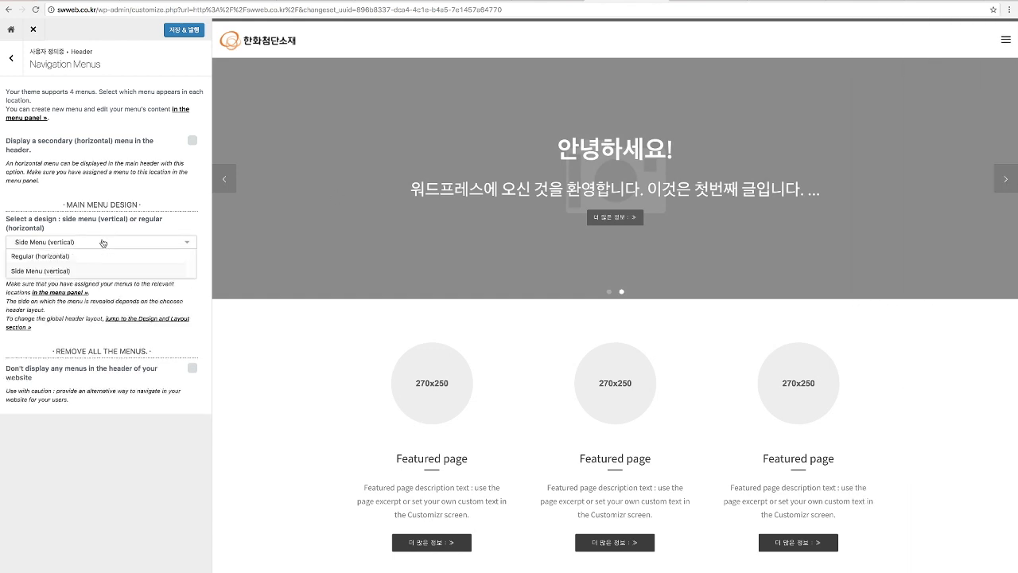
pyautogui.click(80, 255)
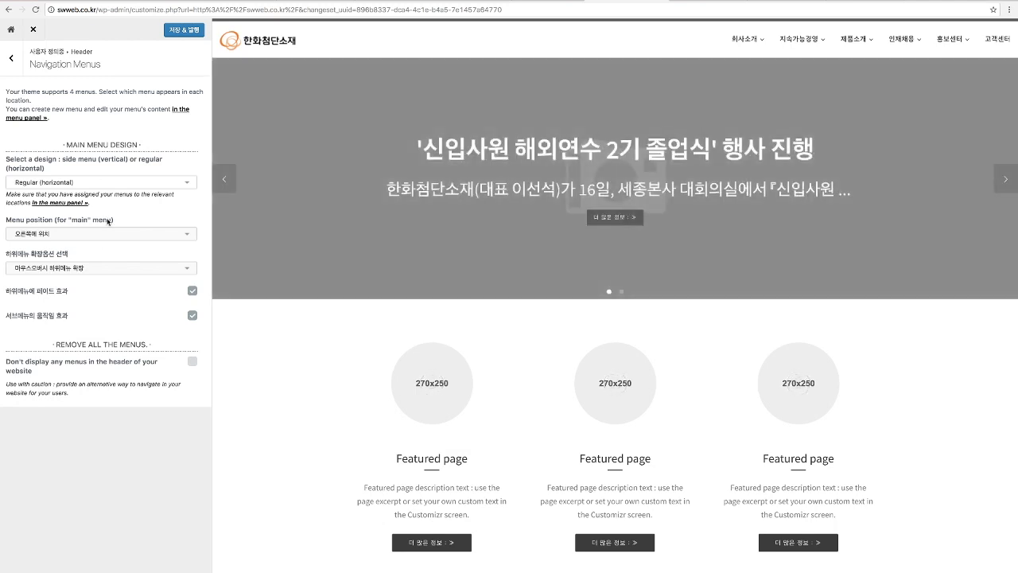
# - Try the main menu position 왼쪽에 위치 in the preview, and set it back to 오른쪽에 위치
pyautogui.click(102, 239)
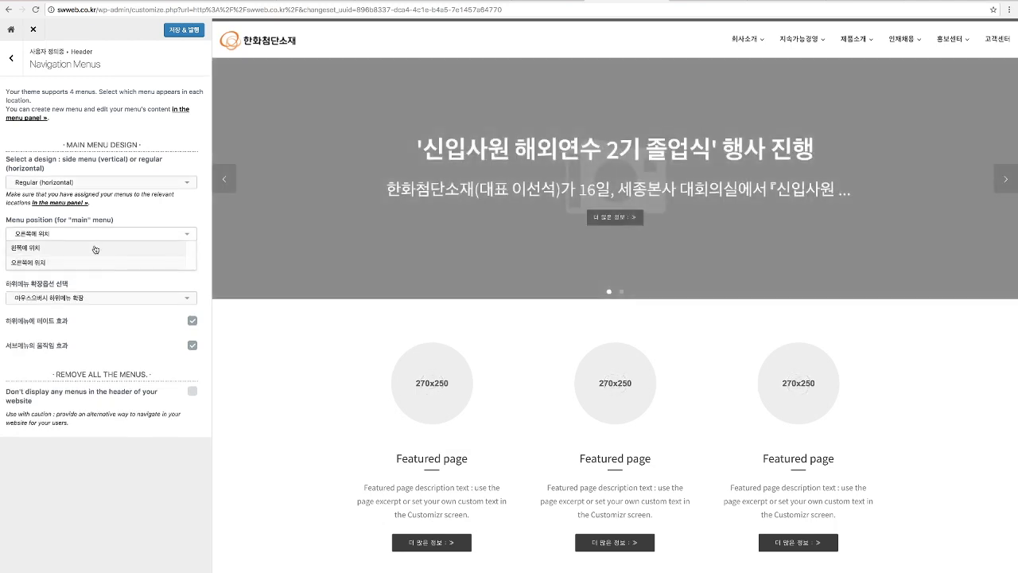
pyautogui.click(97, 249)
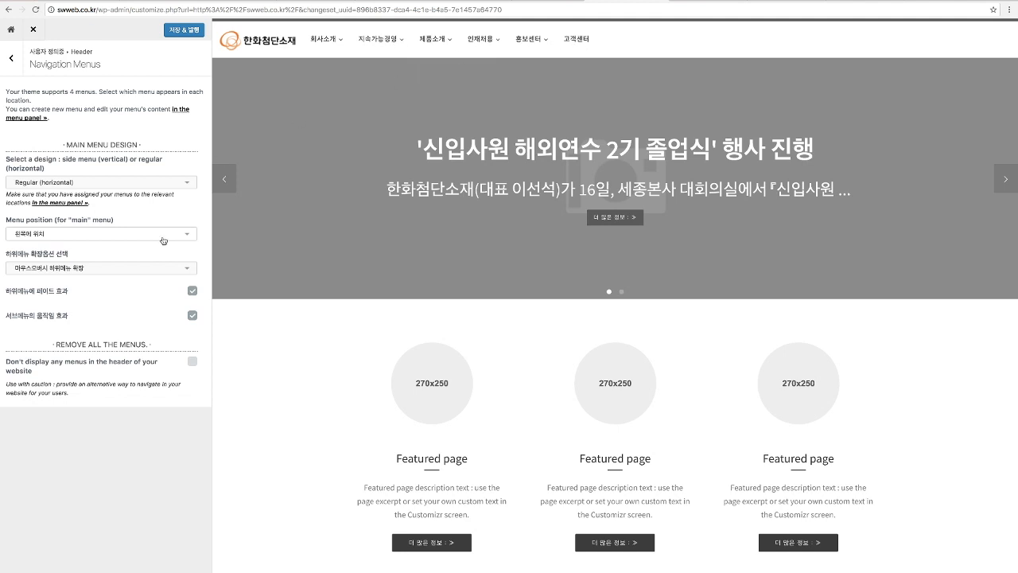
pyautogui.click(141, 238)
pyautogui.click(136, 264)
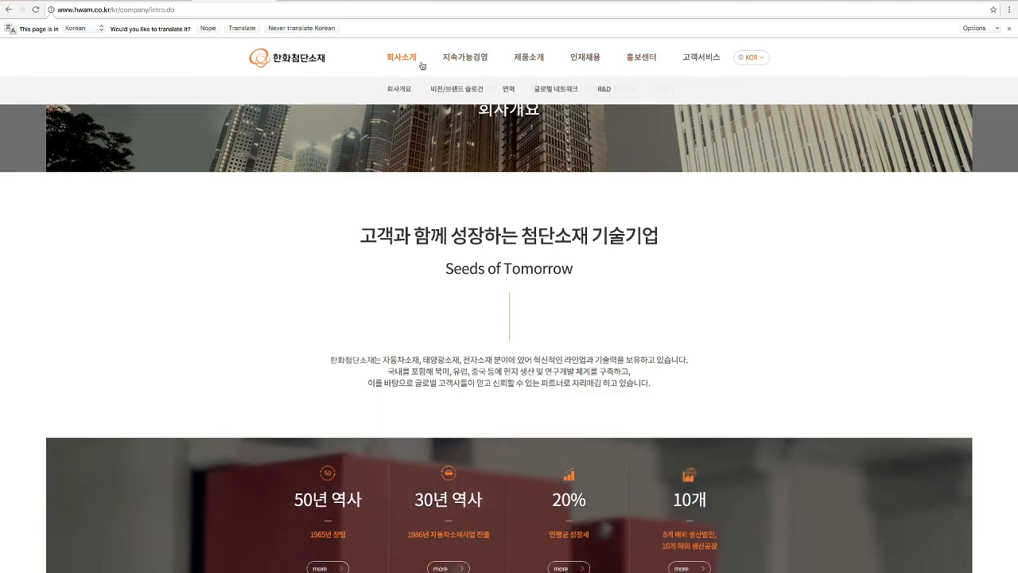
# - Compare the submenu behaviour with the original Hanwha site, and examine the menu position and submenu expansion options
pyautogui.moveTo(477, 65)
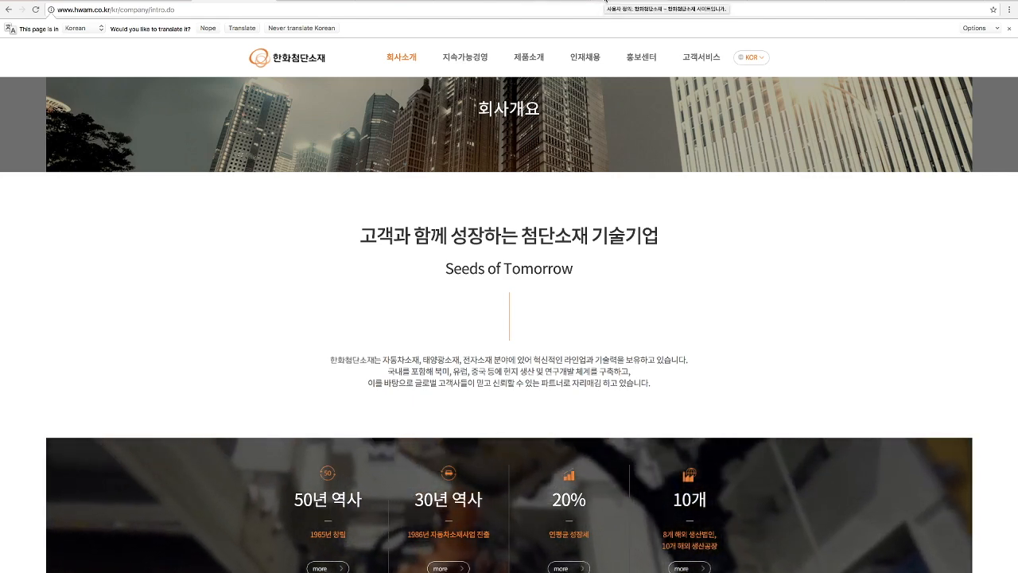
pyautogui.click(630, 4)
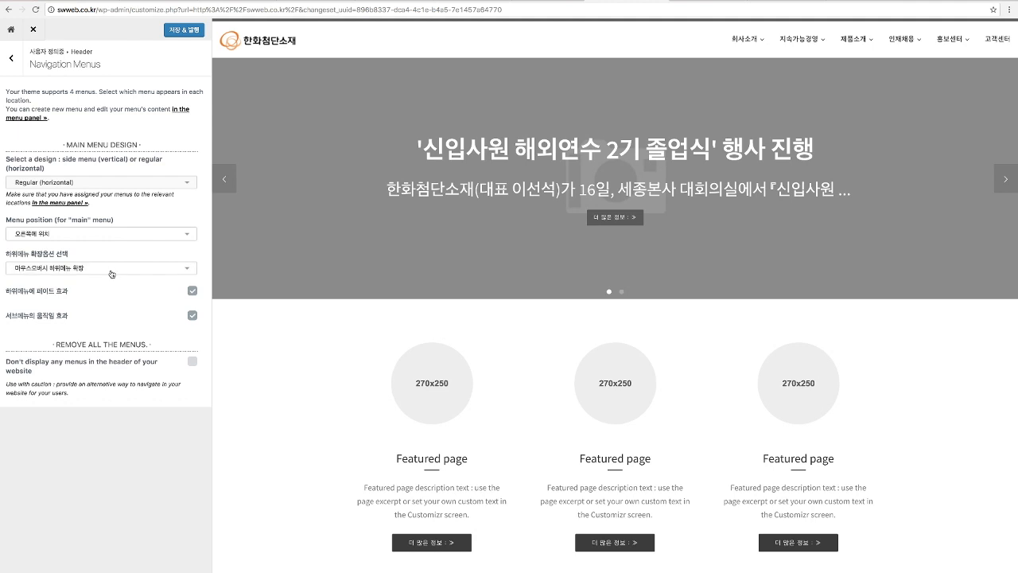
pyautogui.click(116, 236)
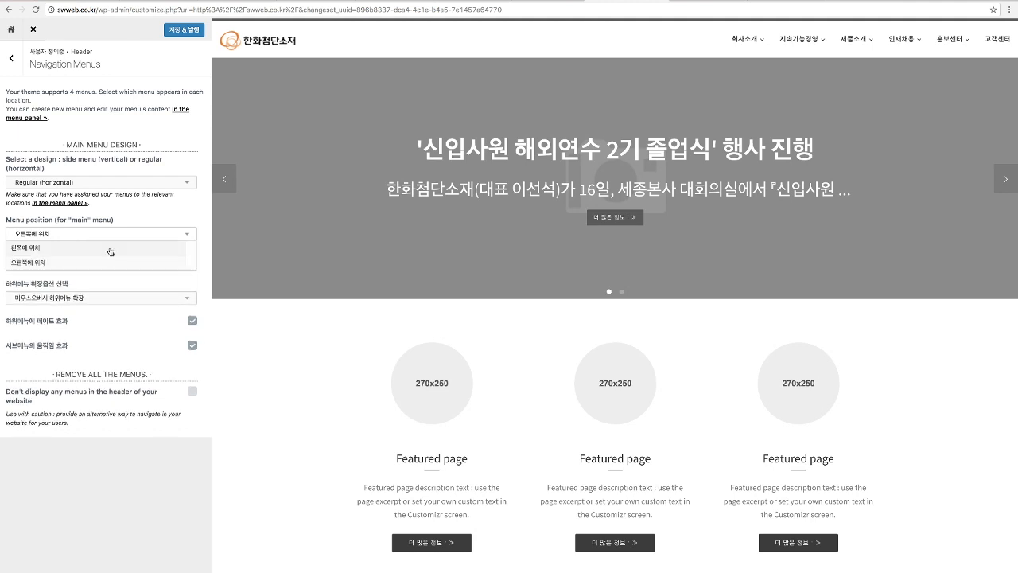
pyautogui.click(117, 295)
pyautogui.click(118, 268)
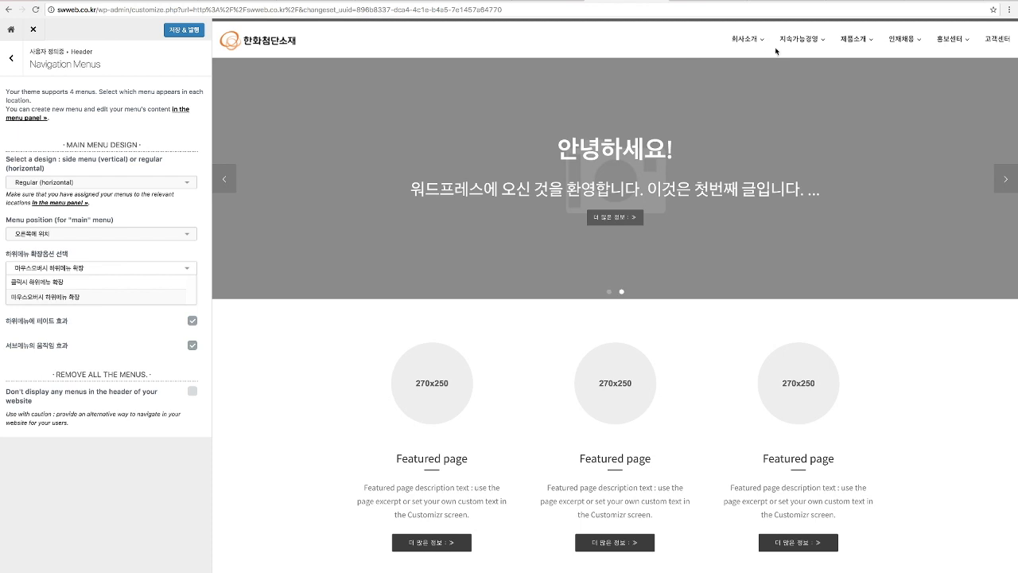
pyautogui.click(156, 301)
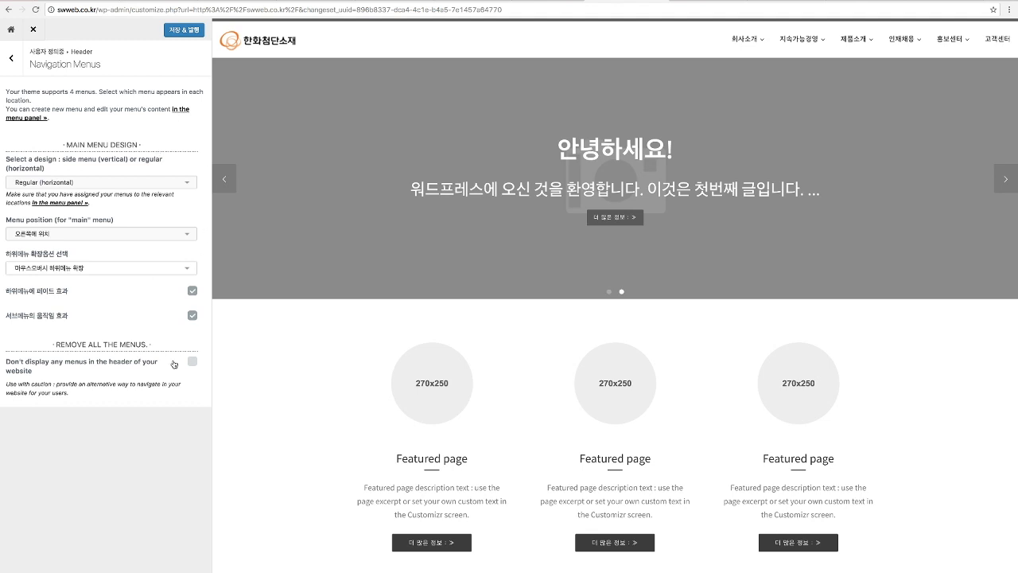
pyautogui.moveTo(818, 45)
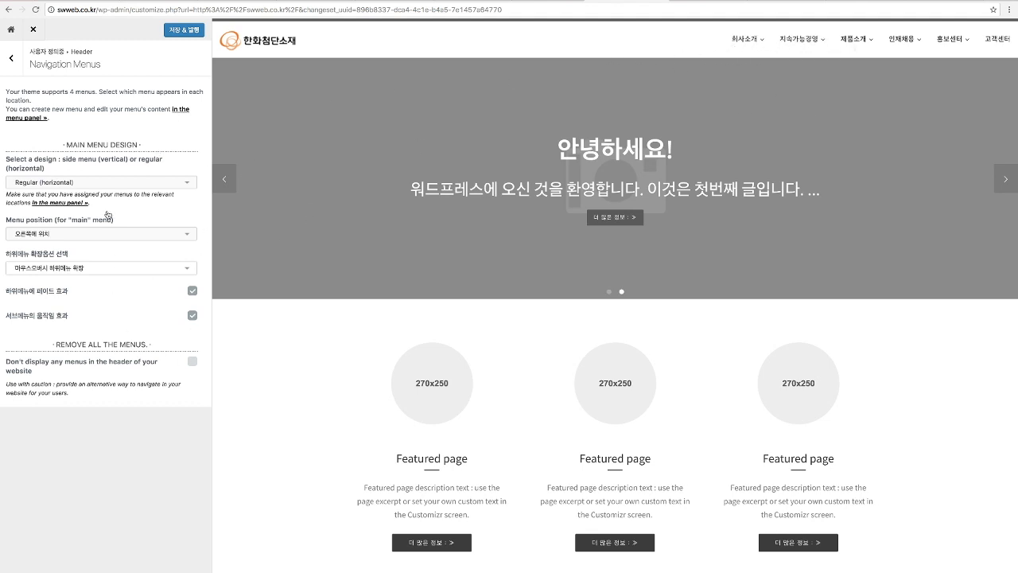